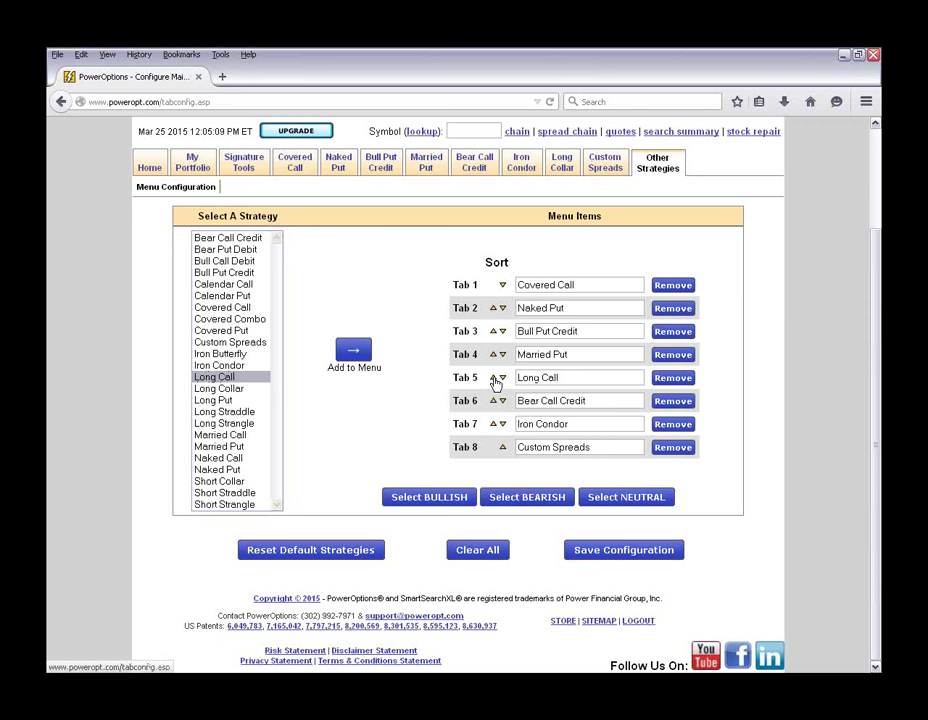
- Reorder the menu items so Long Call is in Tab 3 and Bear Call Credit is in Tab 5
left_click(492, 354)
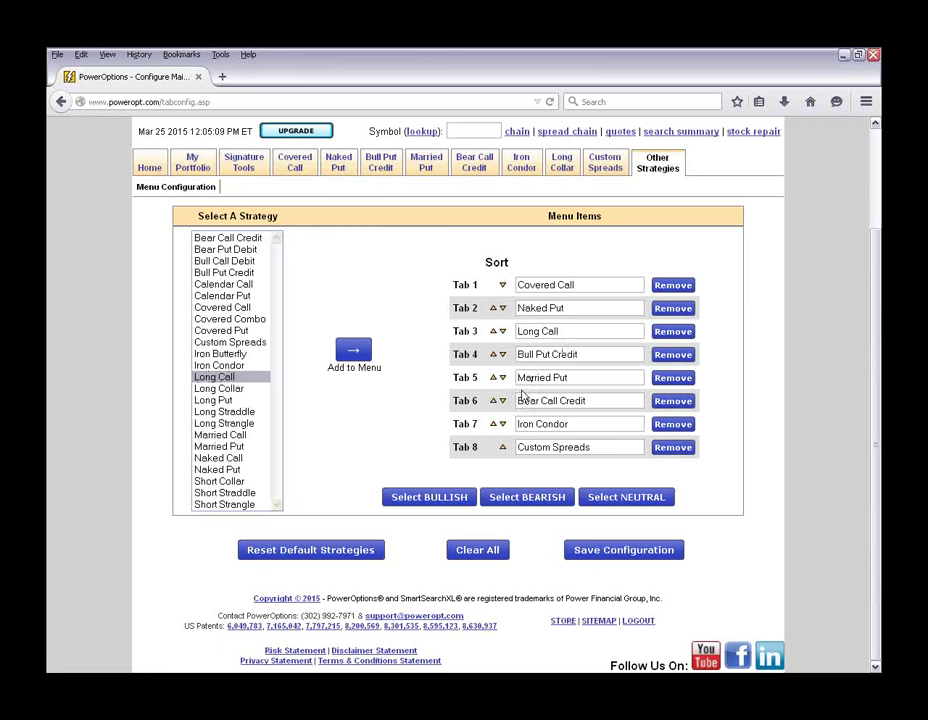
left_click(492, 400)
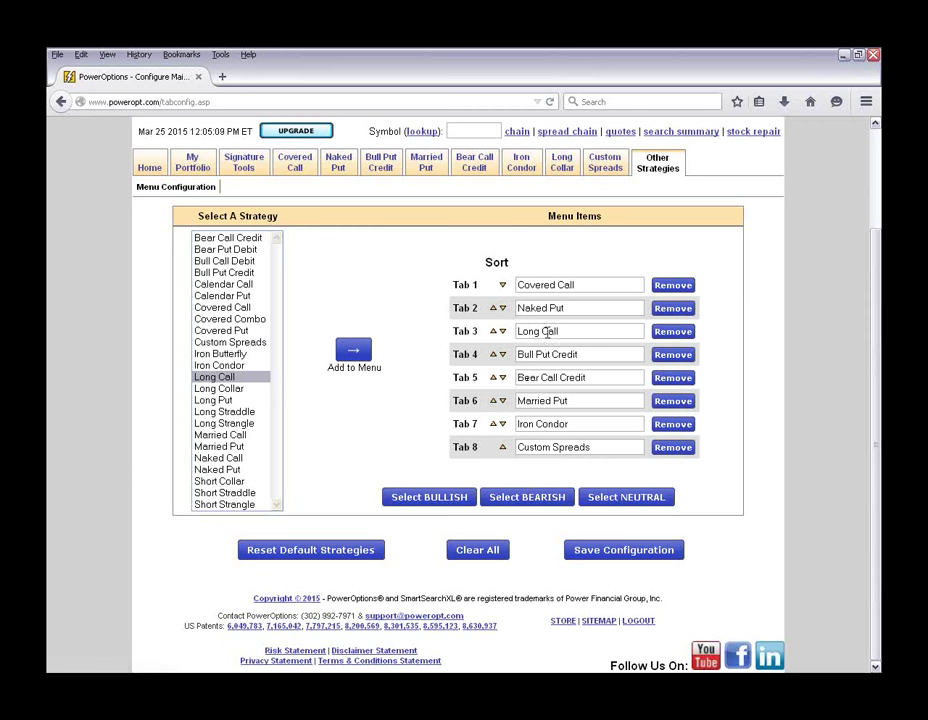
left_click(582, 404)
- Replace Custom Spreads in Tab 8 with the Calendar Call strategy and save the menu configuration
left_click(662, 450)
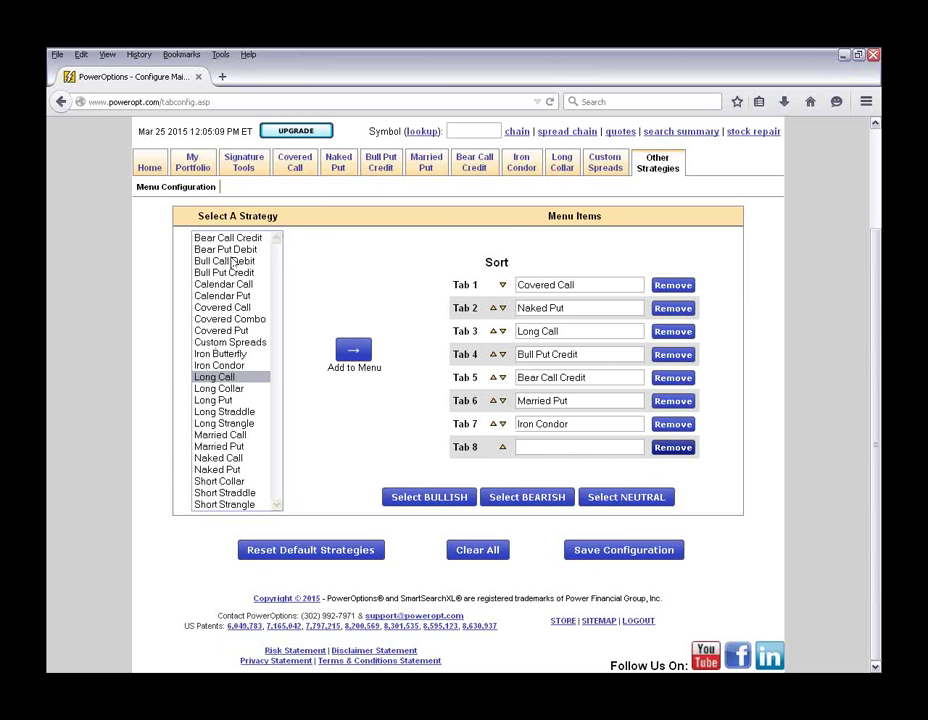
left_click(226, 285)
left_click(352, 352)
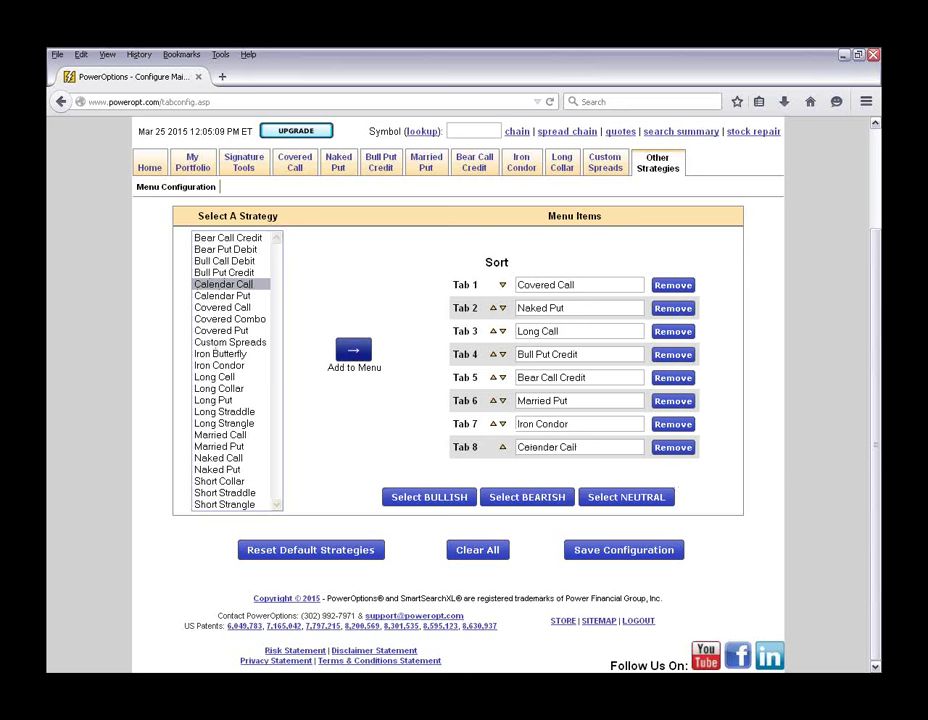
left_click(636, 552)
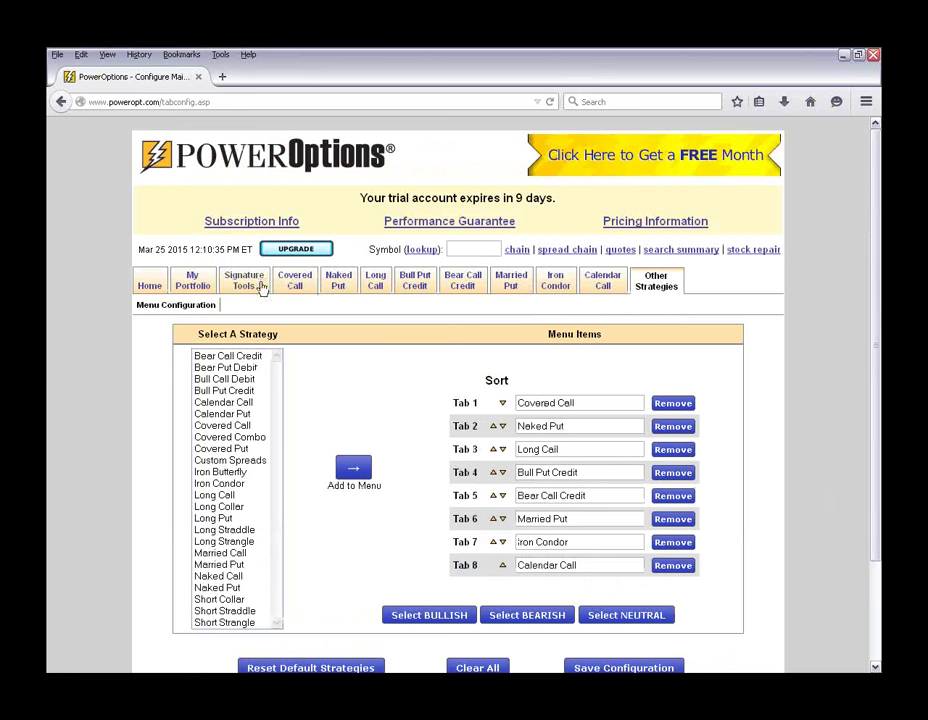
- Open the Covered Call home page and examine its overview, tools, learning center and profit/loss graph
left_click(293, 287)
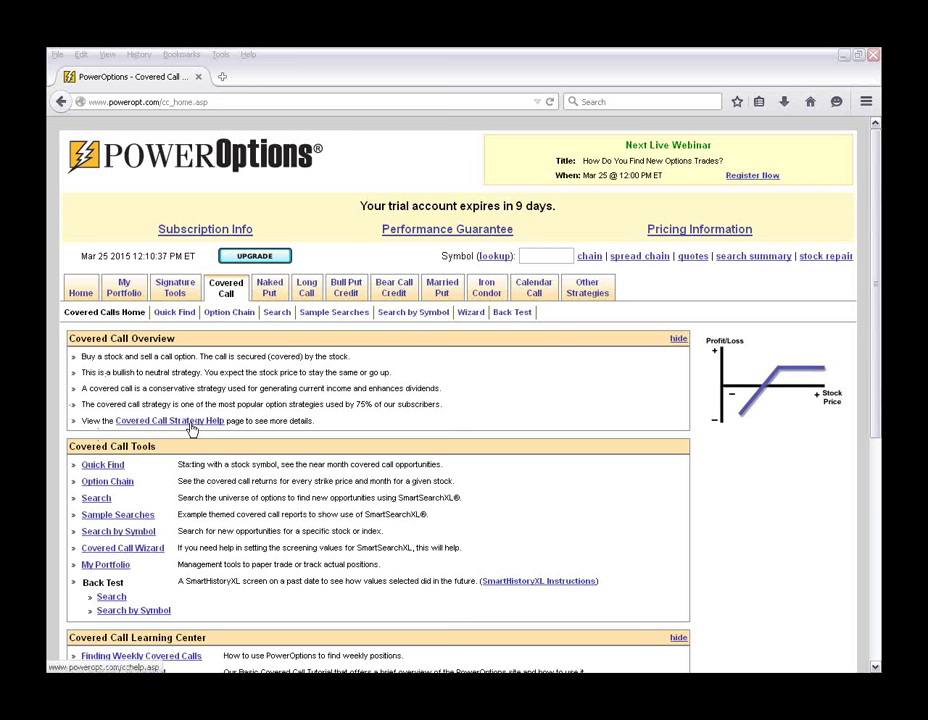
left_click(320, 480)
scroll(320, 480, "down", 2)
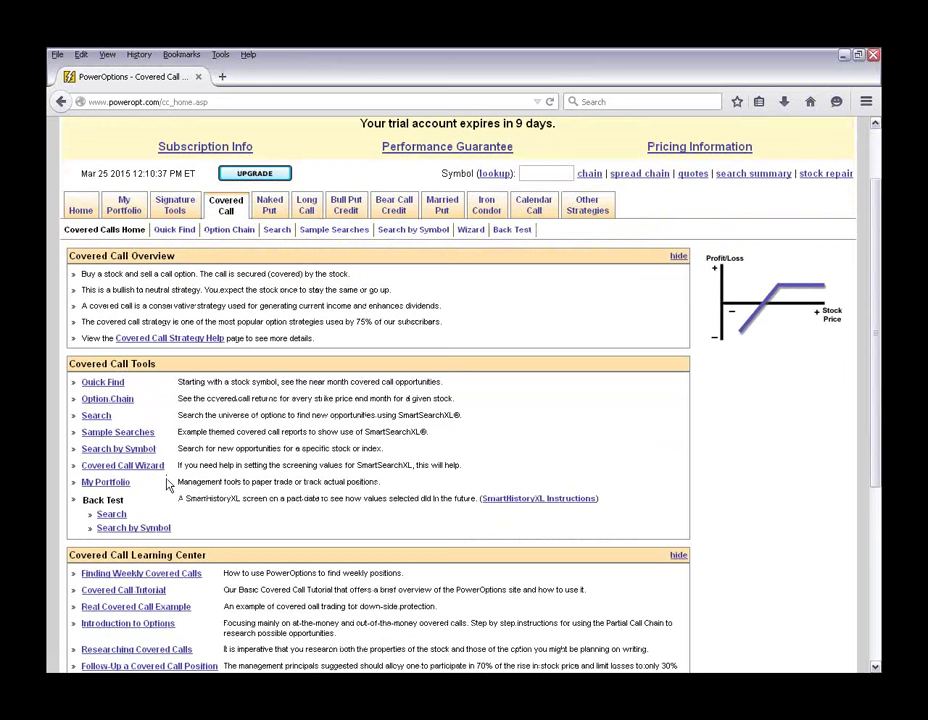
scroll(84, 410, "down", 5)
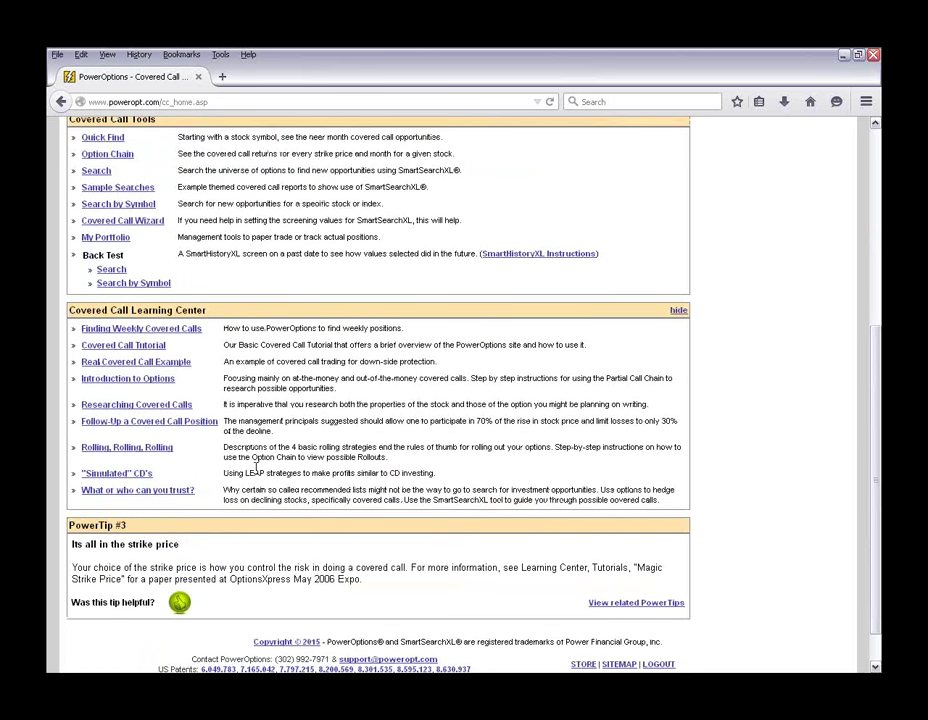
scroll(497, 468, "up", 7)
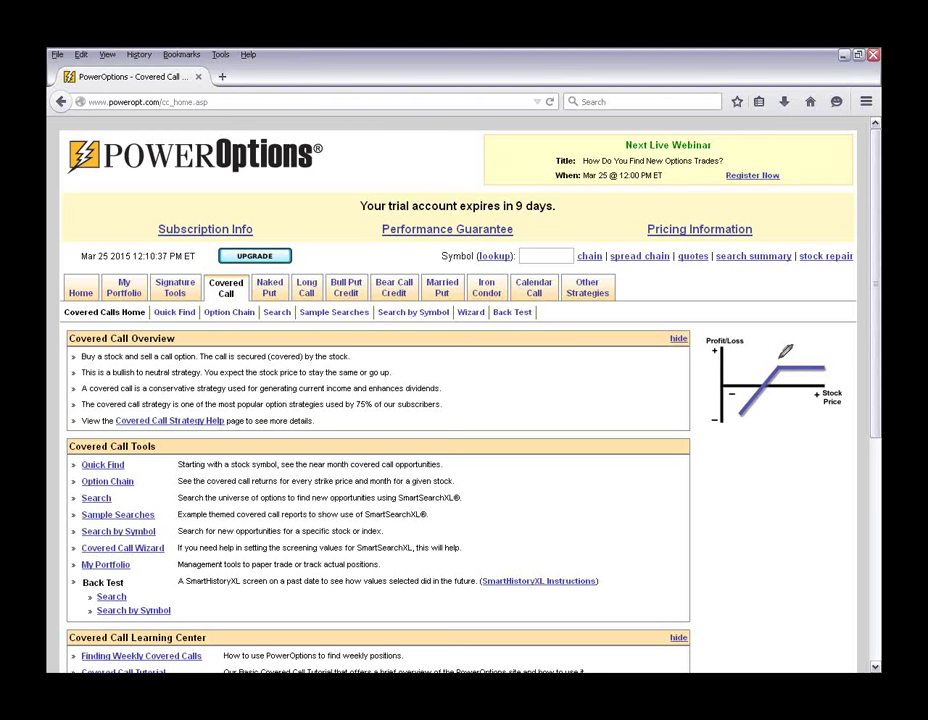
mouse_move(781, 356)
left_mouse_down()
mouse_move(829, 354)
mouse_move(828, 362)
left_mouse_up()
mouse_move(774, 349)
left_mouse_down()
mouse_move(776, 358)
mouse_move(796, 352)
mouse_move(780, 356)
mouse_move(777, 392)
left_mouse_up()
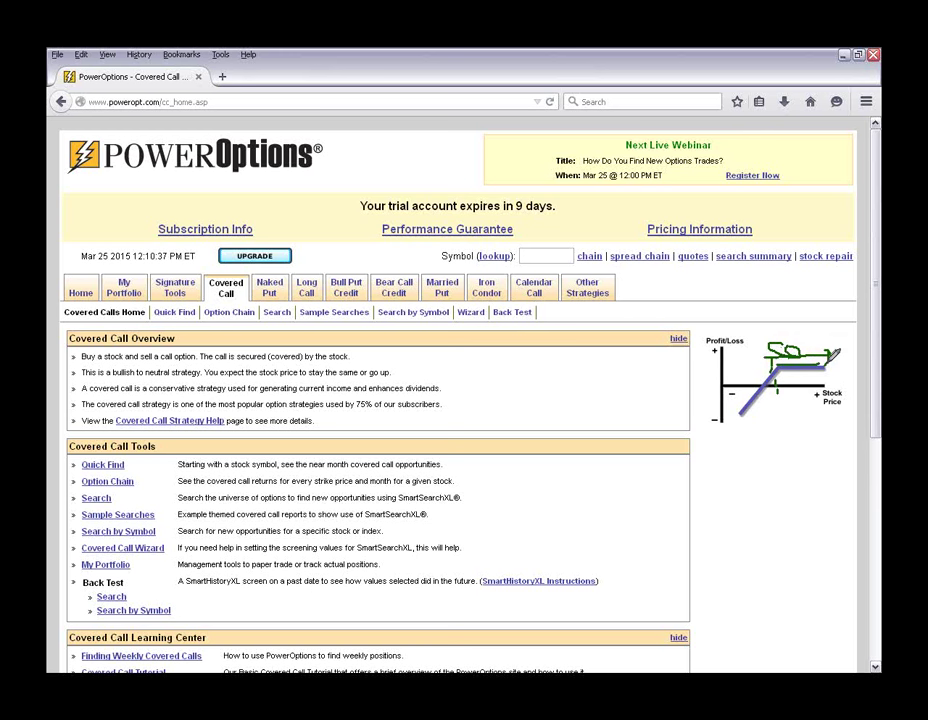
mouse_move(766, 368)
left_mouse_down()
mouse_move(727, 410)
mouse_move(770, 398)
left_mouse_up()
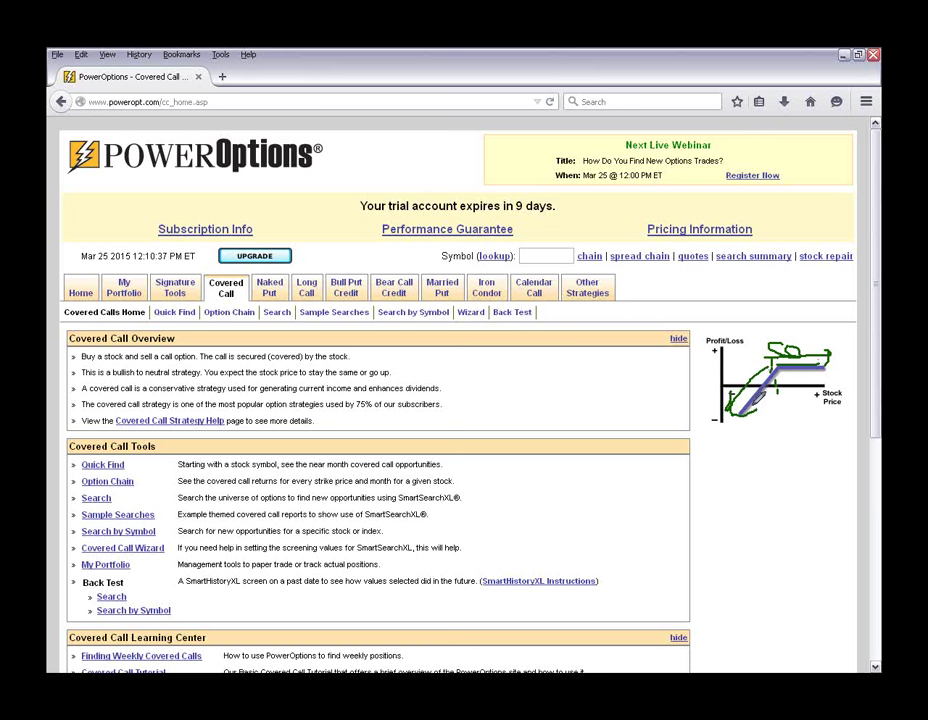
mouse_move(768, 380)
left_mouse_down()
mouse_move(745, 412)
mouse_move(766, 429)
left_mouse_up()
- Open the Covered Call search and review its results table and the search settings beneath it
left_click(273, 314)
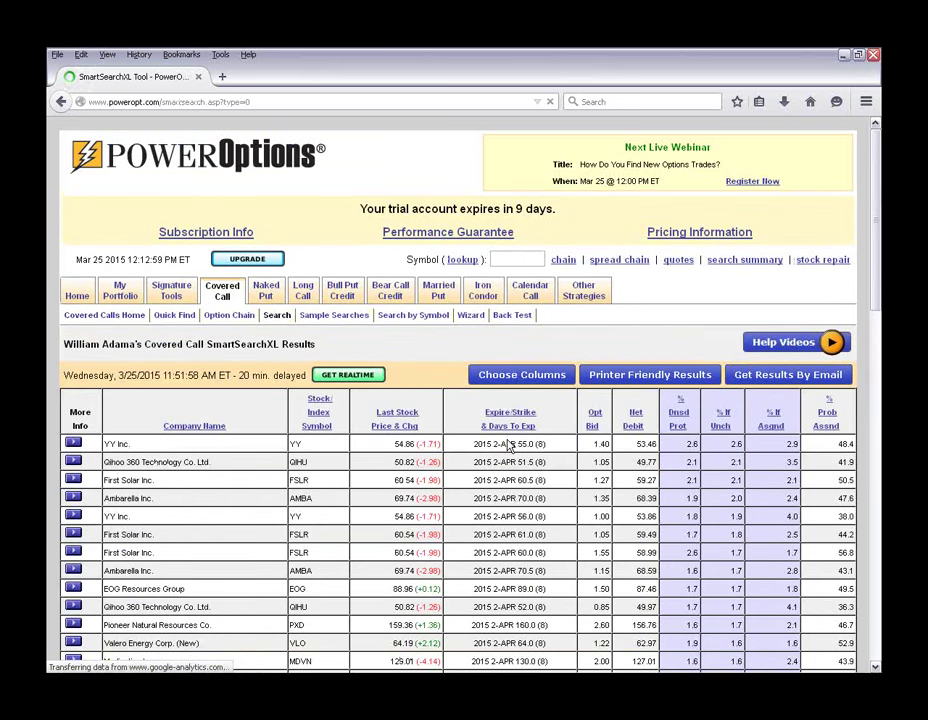
scroll(521, 440, "down", 2)
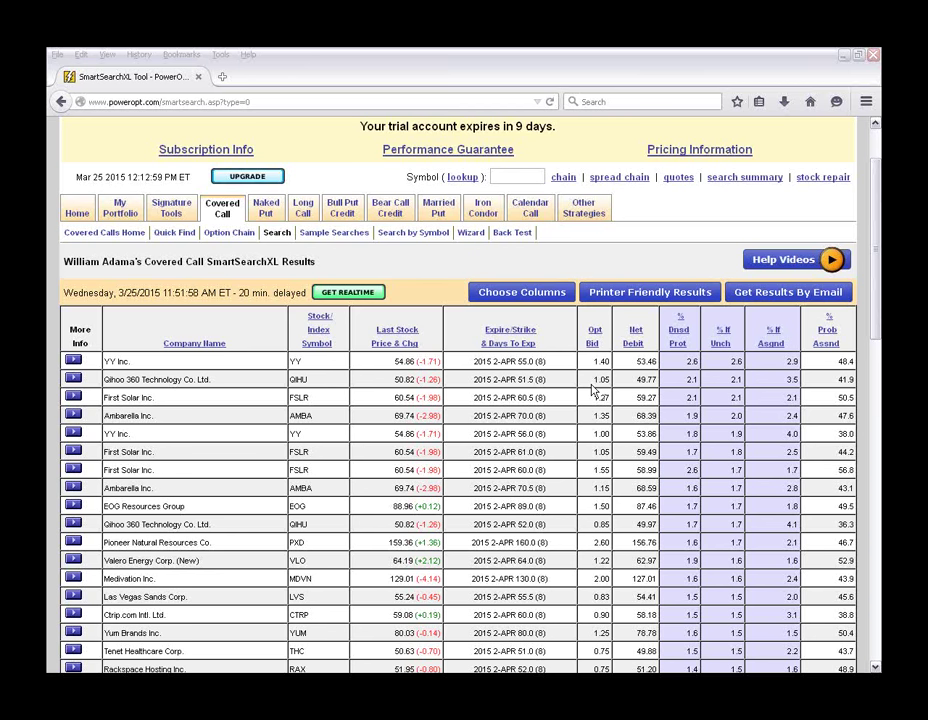
left_click(445, 302)
scroll(447, 329, "down", 1)
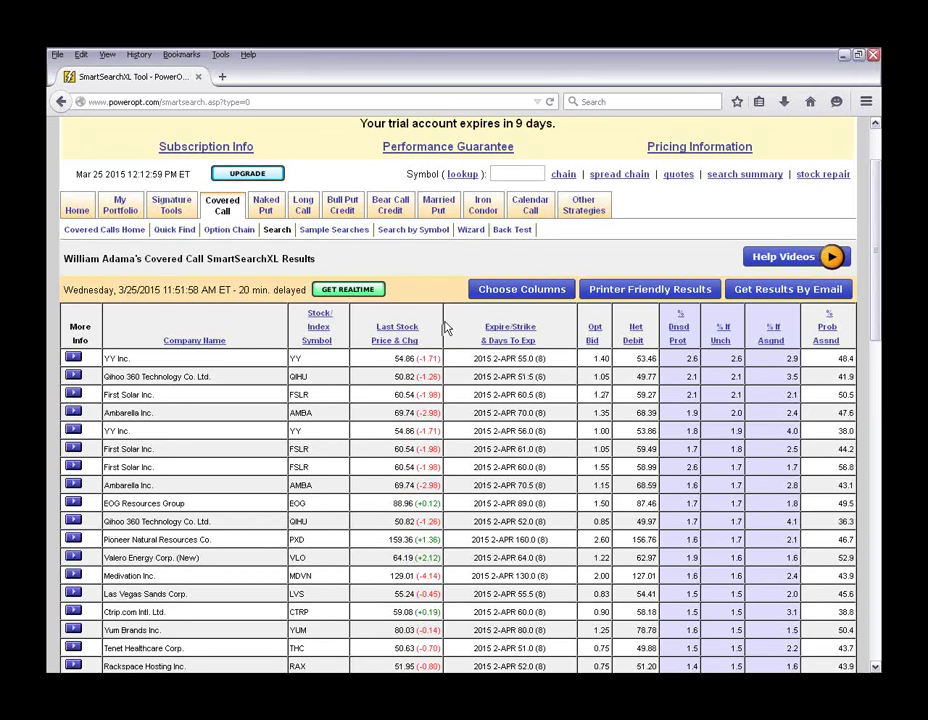
scroll(445, 330, "down", 8)
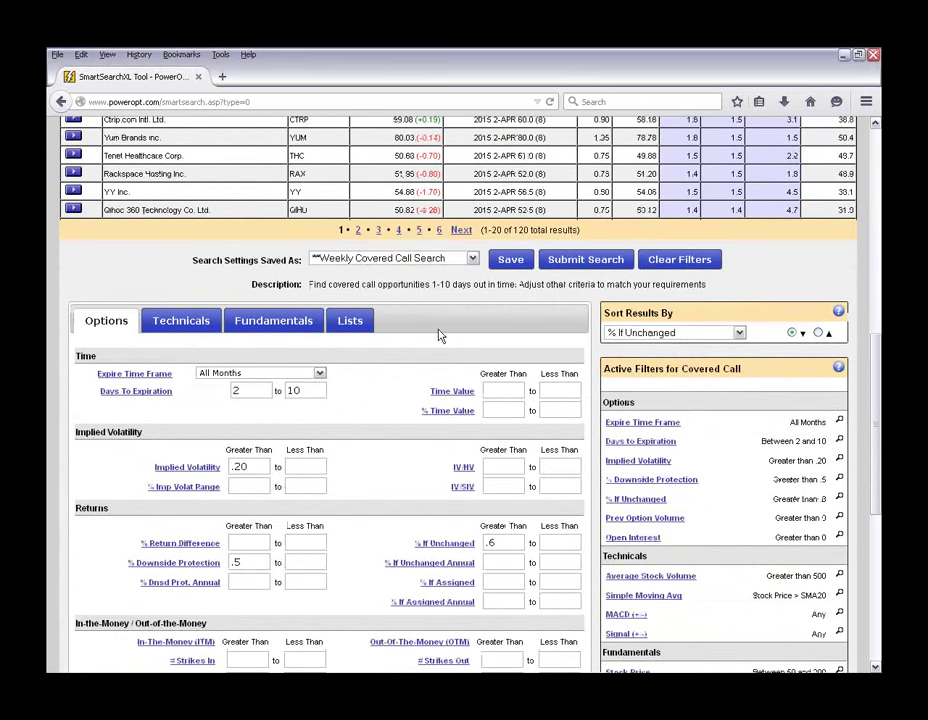
scroll(440, 335, "down", 1)
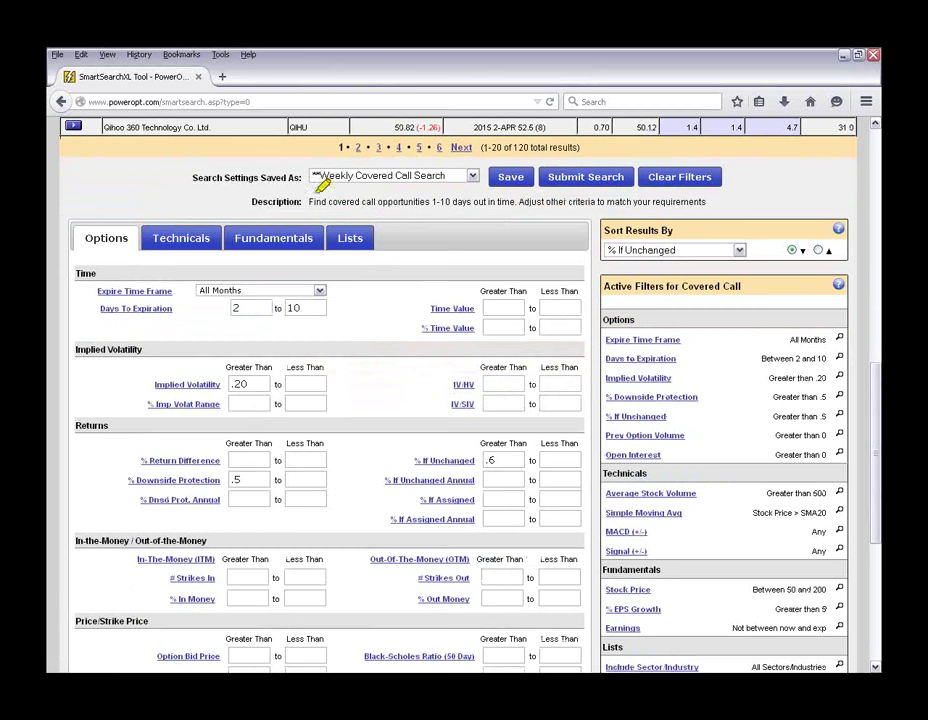
- Review the saved covered call searches and choose **Weekly Covered Call Search
left_click_drag(314, 175, 445, 174)
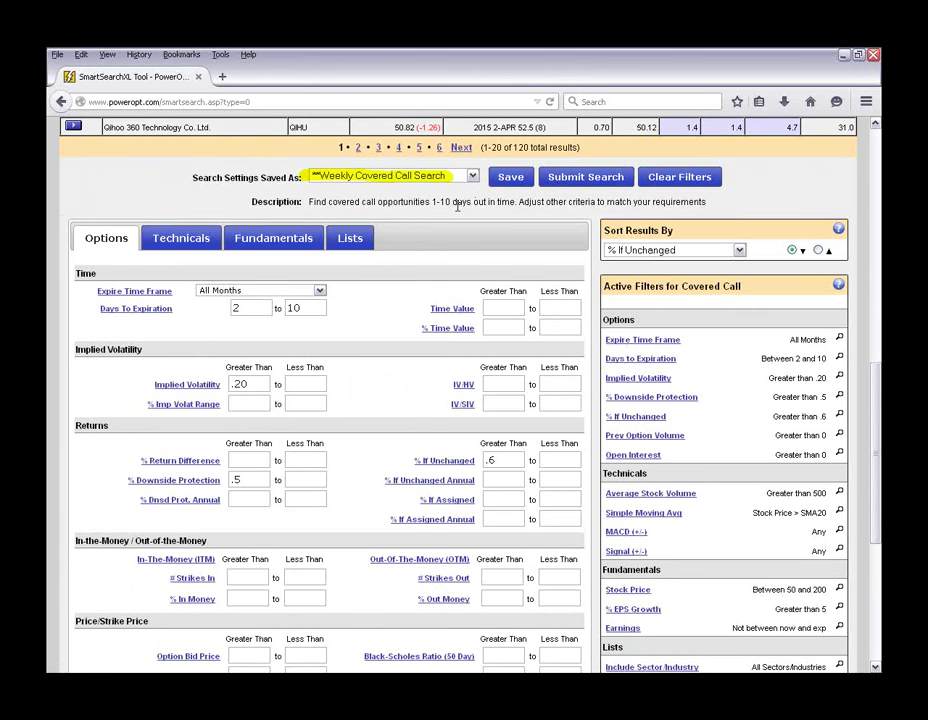
left_click(471, 177)
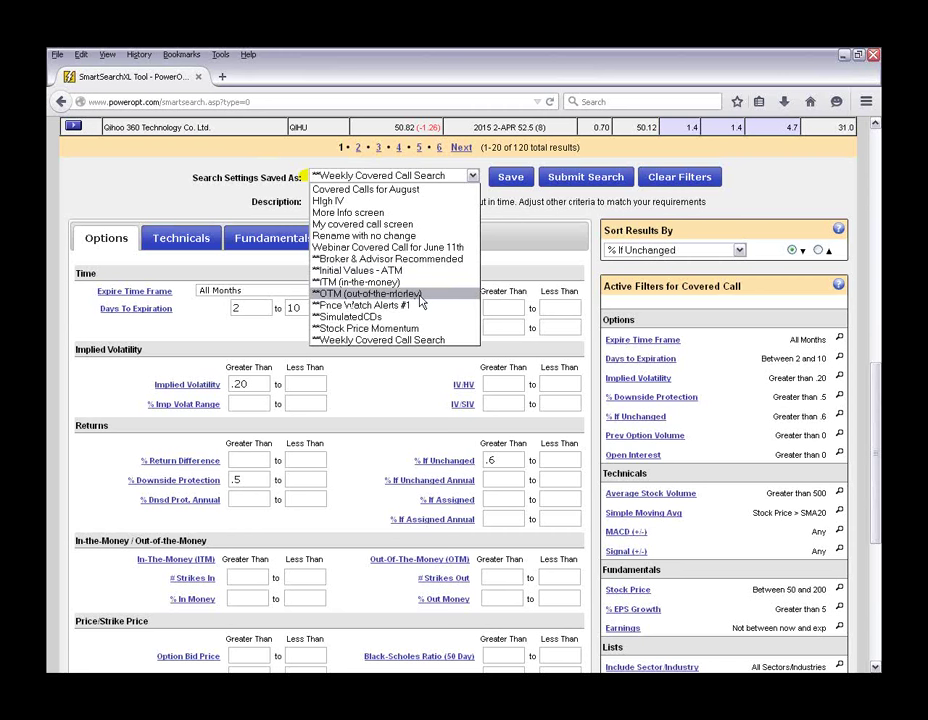
left_click(400, 340)
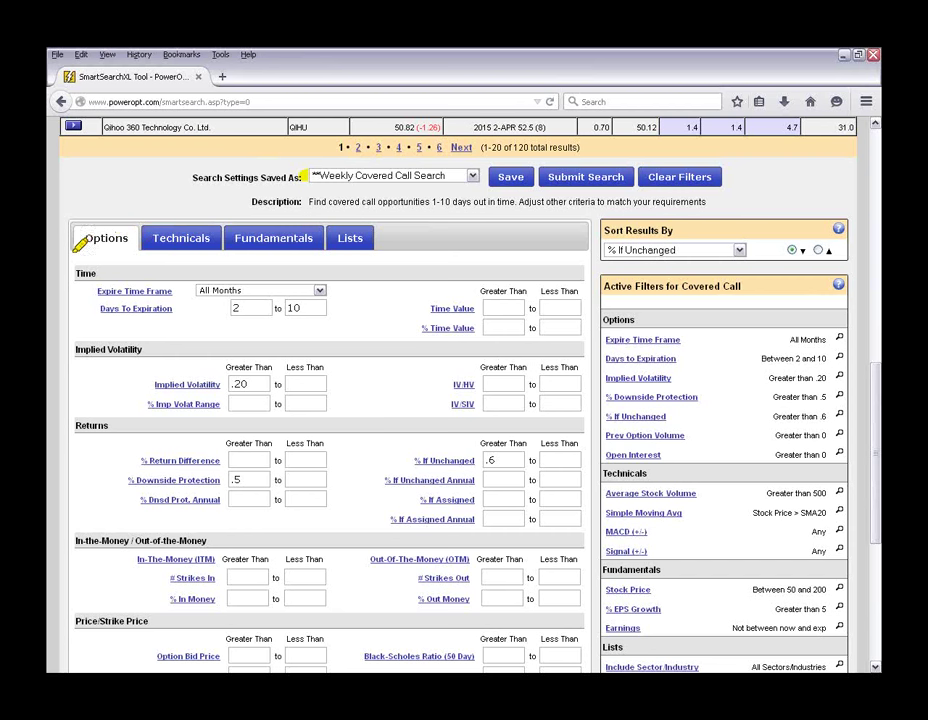
- Examine the Time, Implied Volatility, Returns and In-the-Money / Out-of-the-Money groups of the options filters
mouse_move(72, 250)
left_mouse_down()
mouse_move(80, 218)
mouse_move(139, 213)
mouse_move(138, 250)
mouse_move(90, 256)
left_mouse_up()
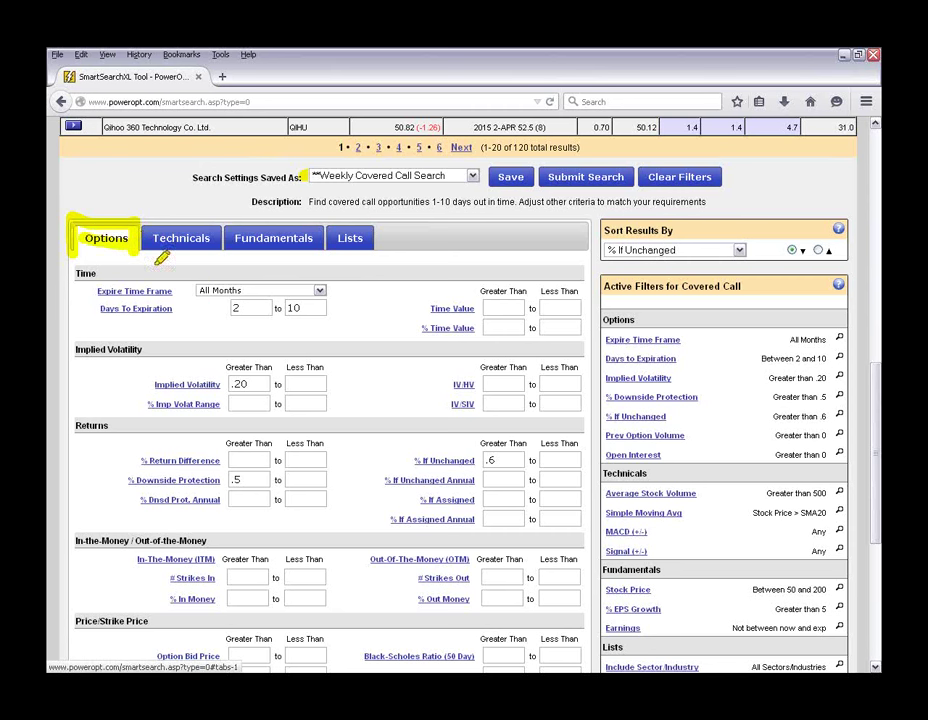
left_click_drag(58, 278, 97, 277)
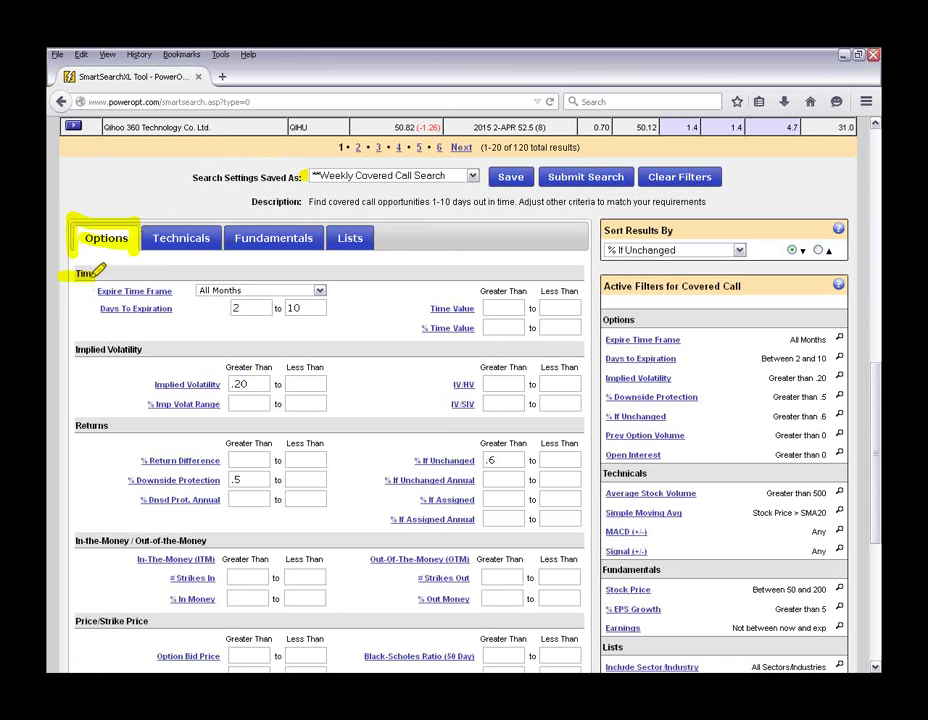
left_click_drag(74, 351, 160, 350)
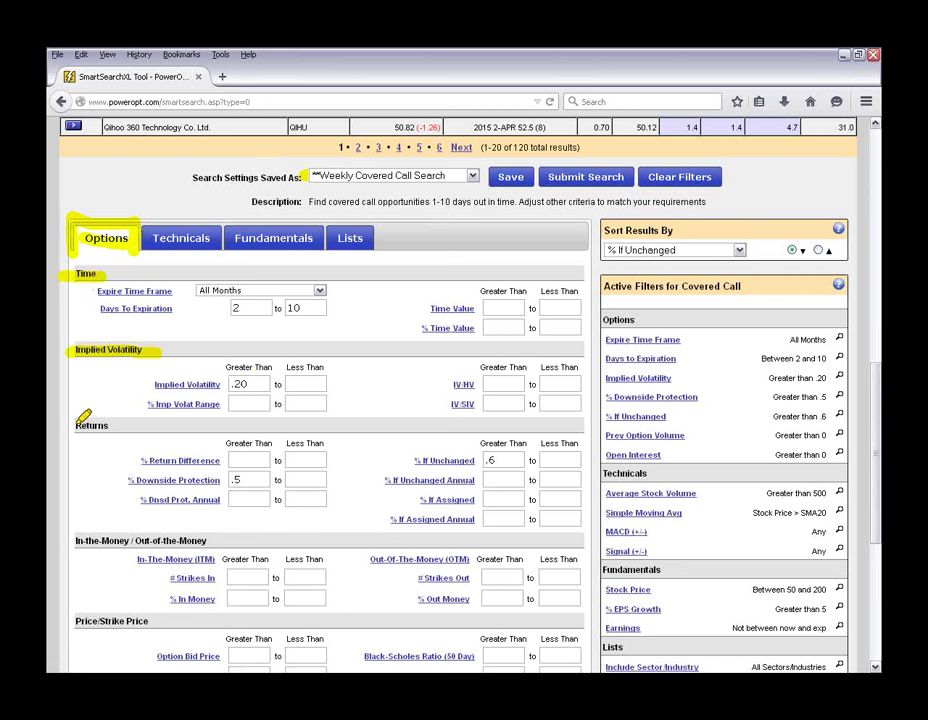
left_click_drag(111, 425, 74, 426)
left_click_drag(77, 543, 222, 542)
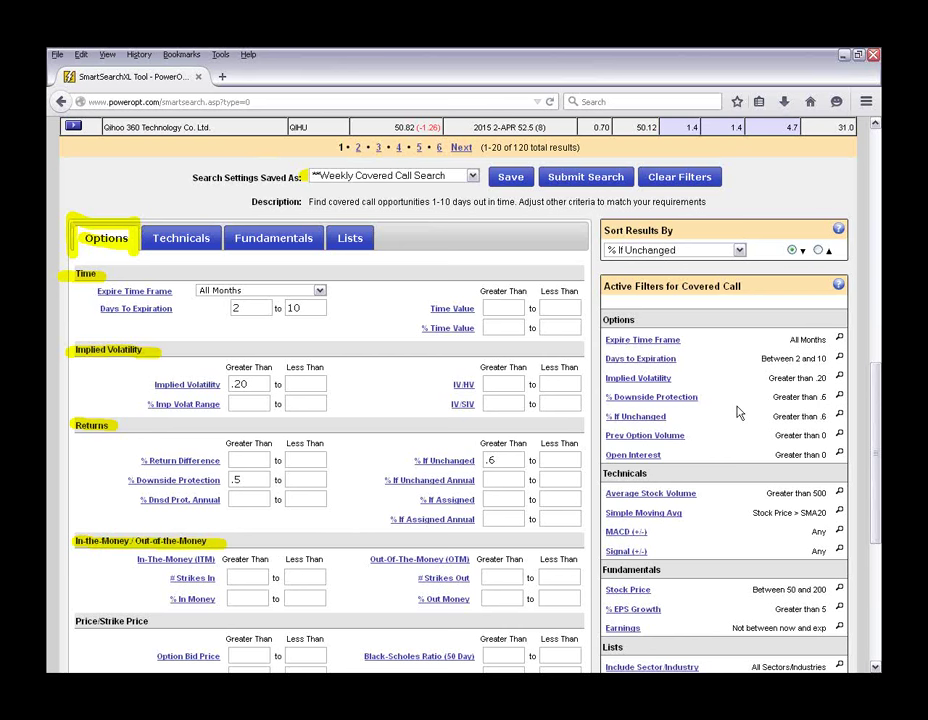
- Examine the Price/Strike Price and Liquidity filters, reading the help for Option Volume Today, Open Interest and % Current Option Volume
left_click_drag(875, 378, 875, 490)
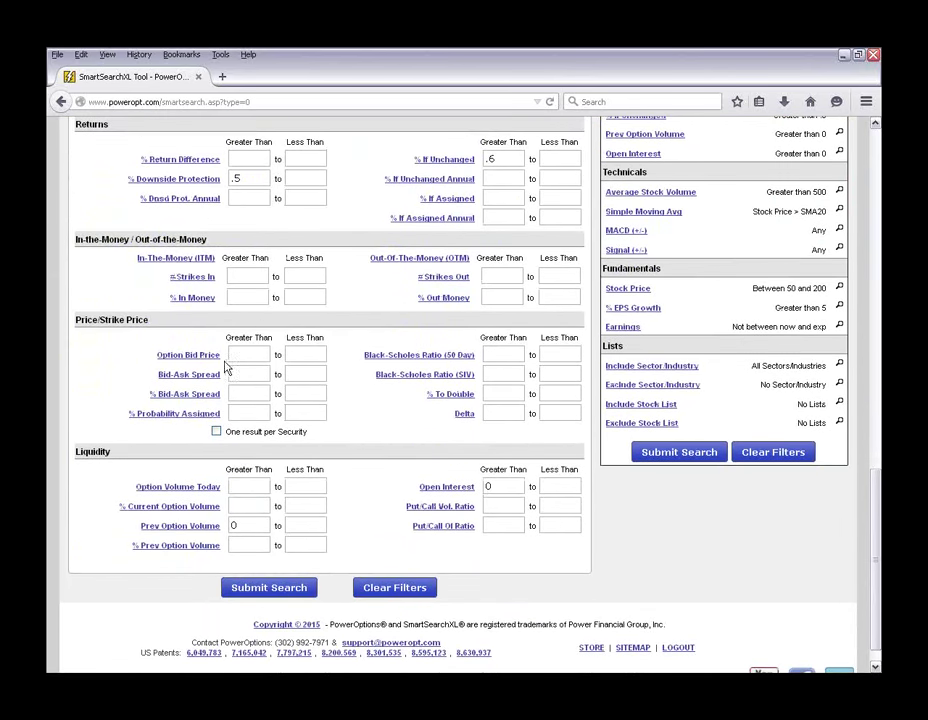
left_click(304, 393)
left_click(268, 413)
mouse_move(396, 358)
double_click(104, 453)
left_click(82, 483)
mouse_move(213, 495)
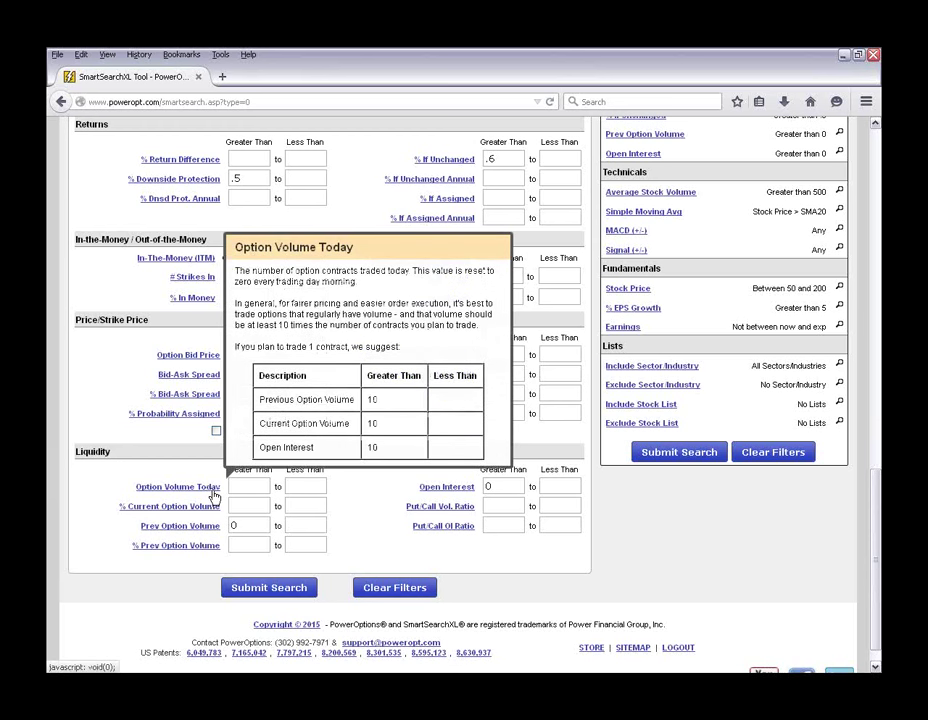
mouse_move(441, 495)
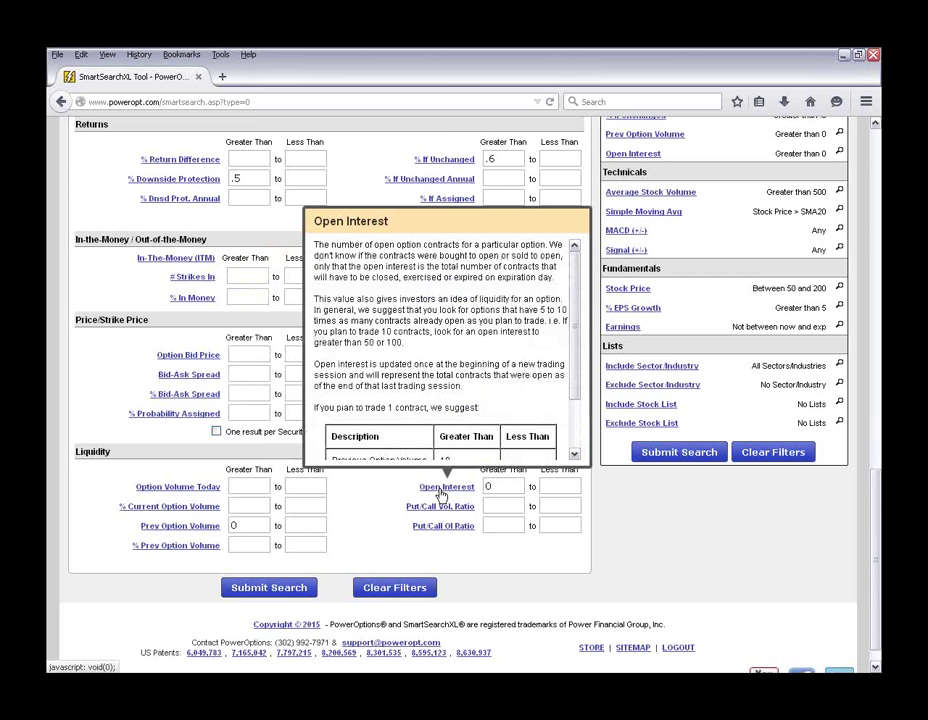
mouse_move(176, 508)
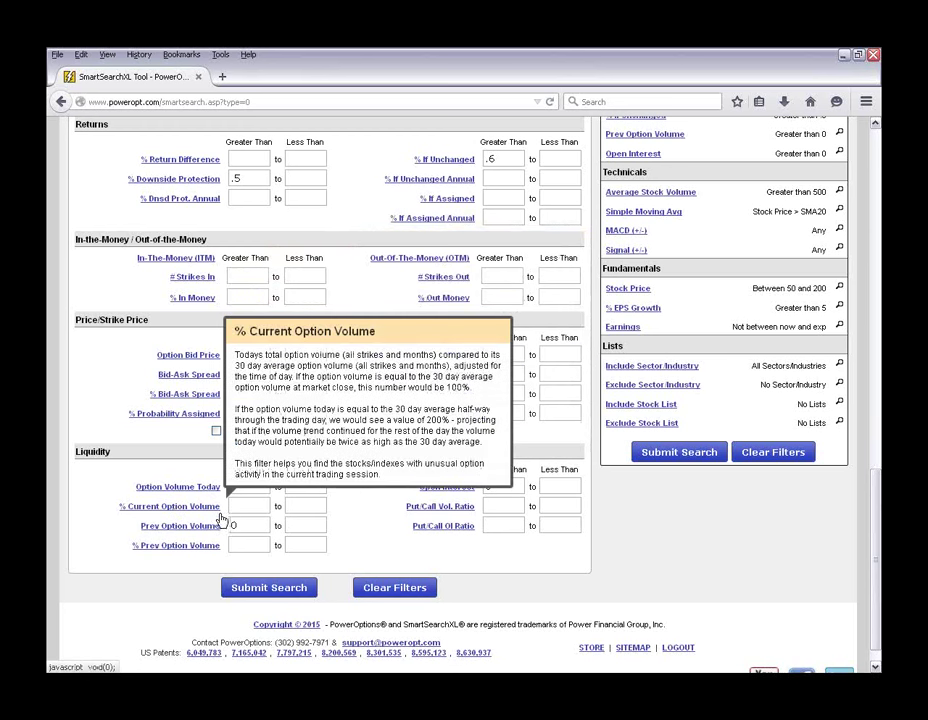
mouse_move(412, 511)
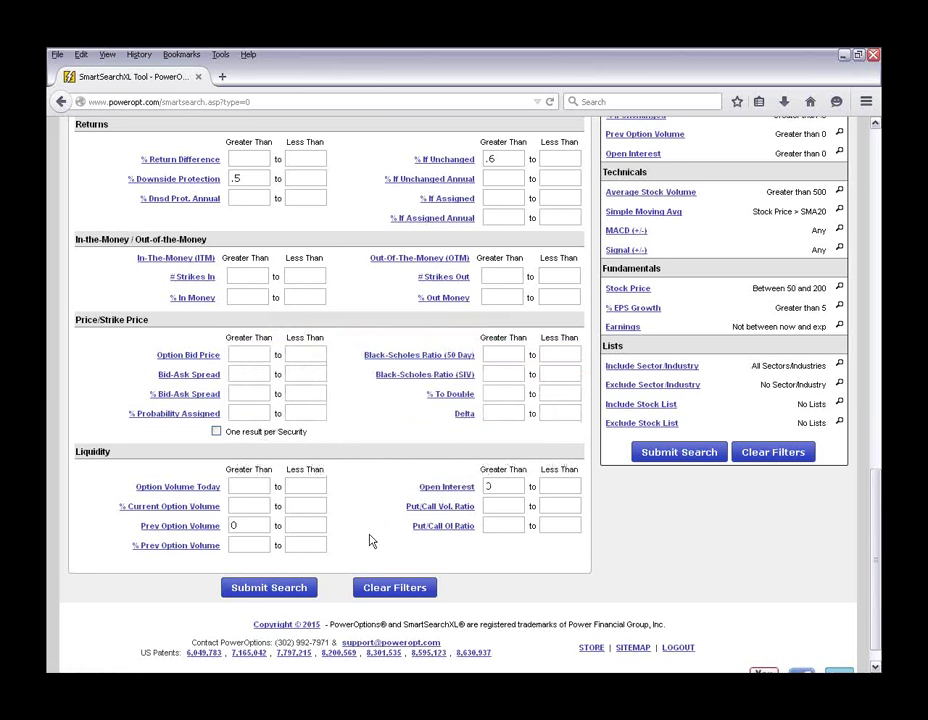
- Examine the % Return Difference, % If Assigned, % If Unchanged and % Downside Protection filters and compare them with the search results
scroll(369, 541, "up", 5)
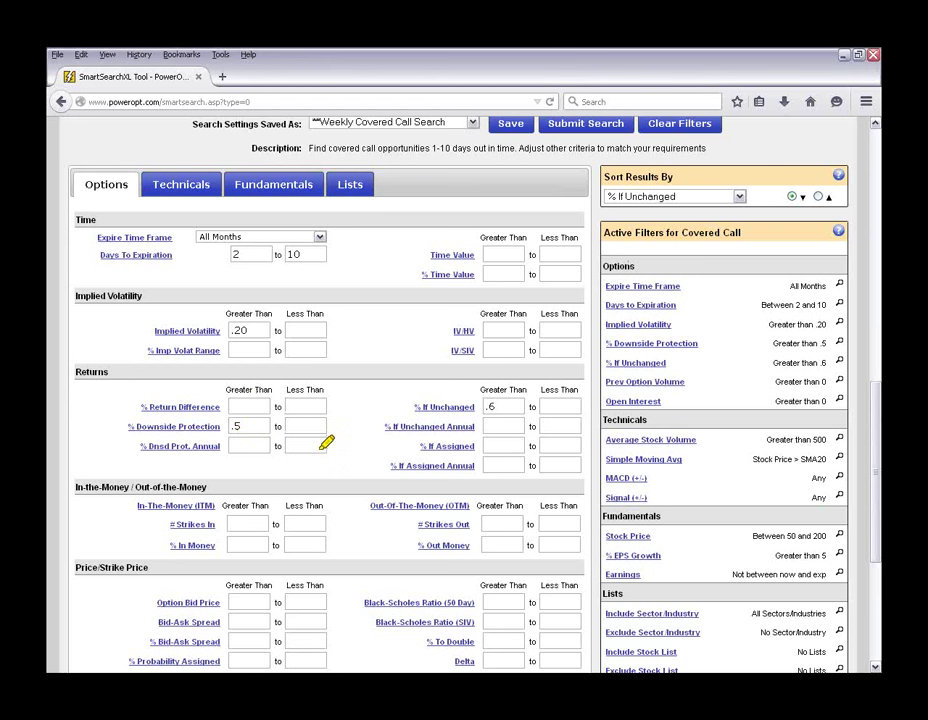
left_click_drag(141, 408, 222, 408)
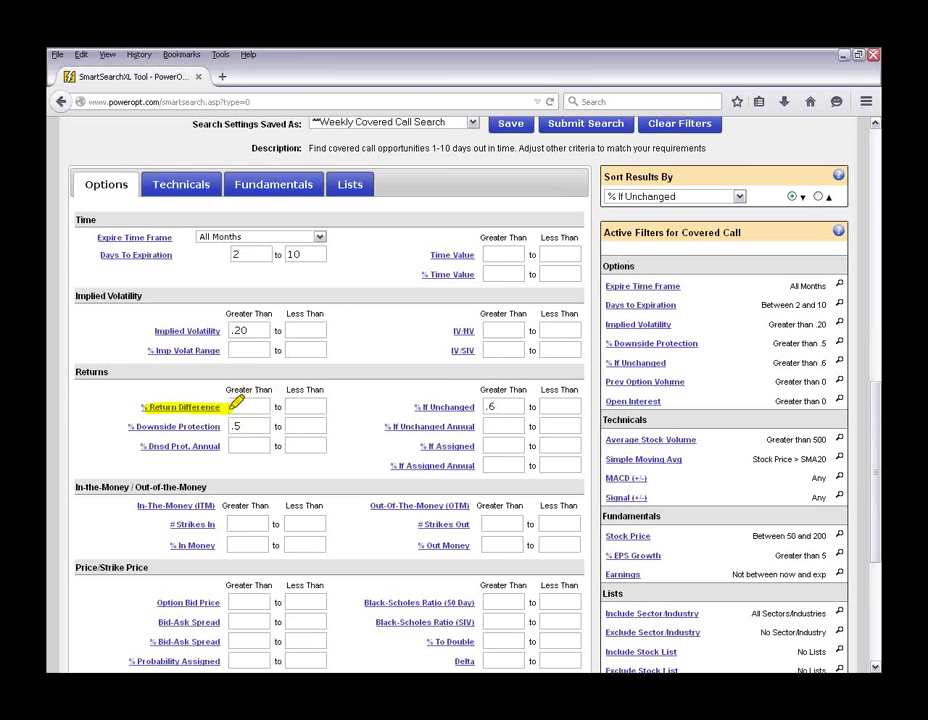
left_click_drag(405, 446, 478, 446)
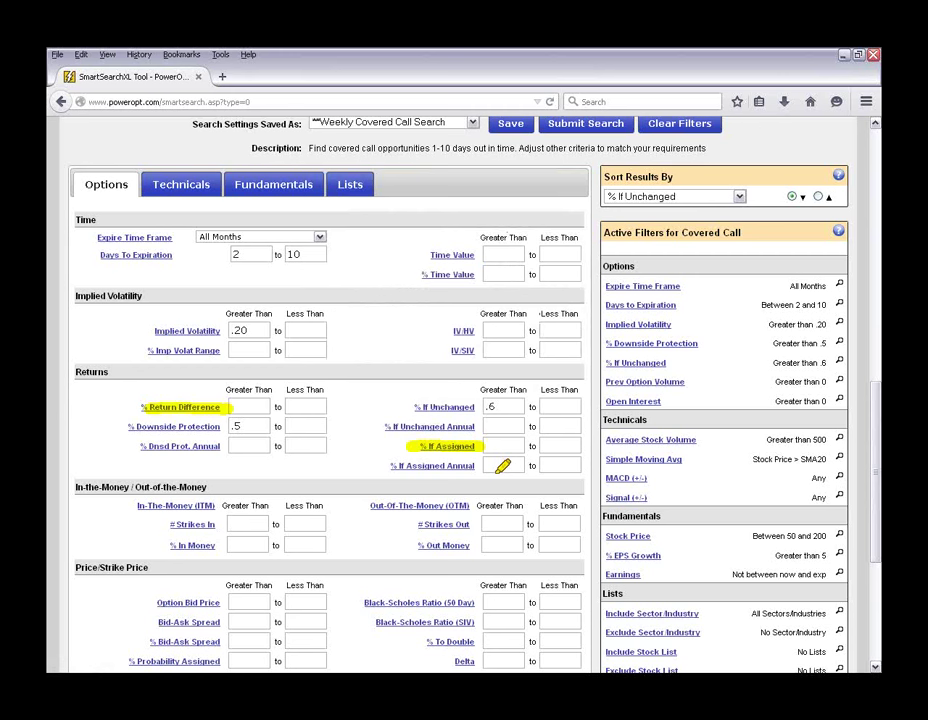
left_click_drag(412, 408, 472, 408)
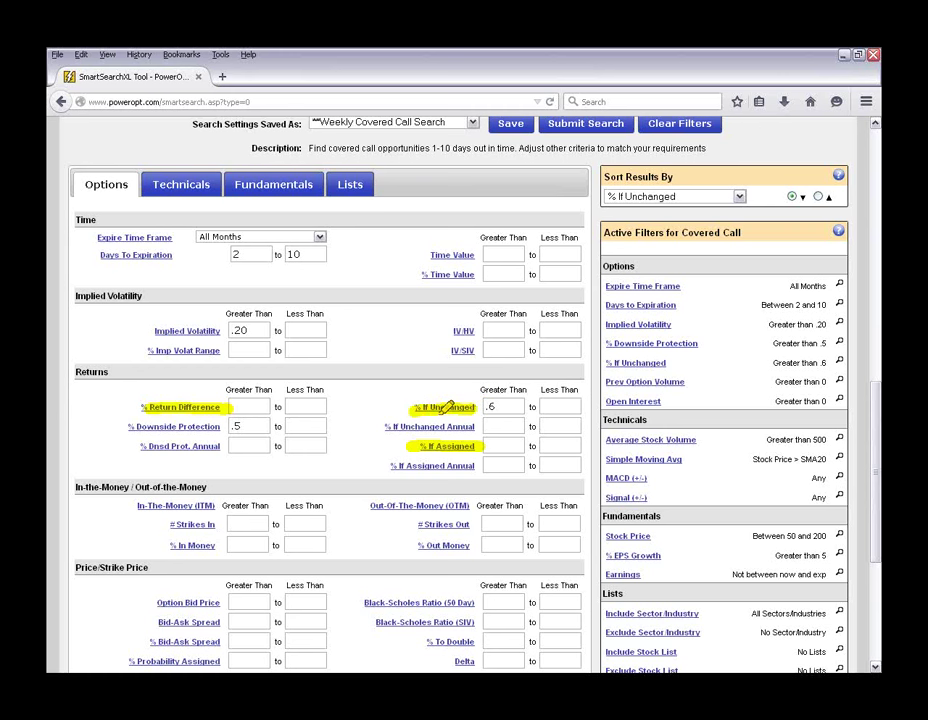
left_click_drag(127, 427, 222, 426)
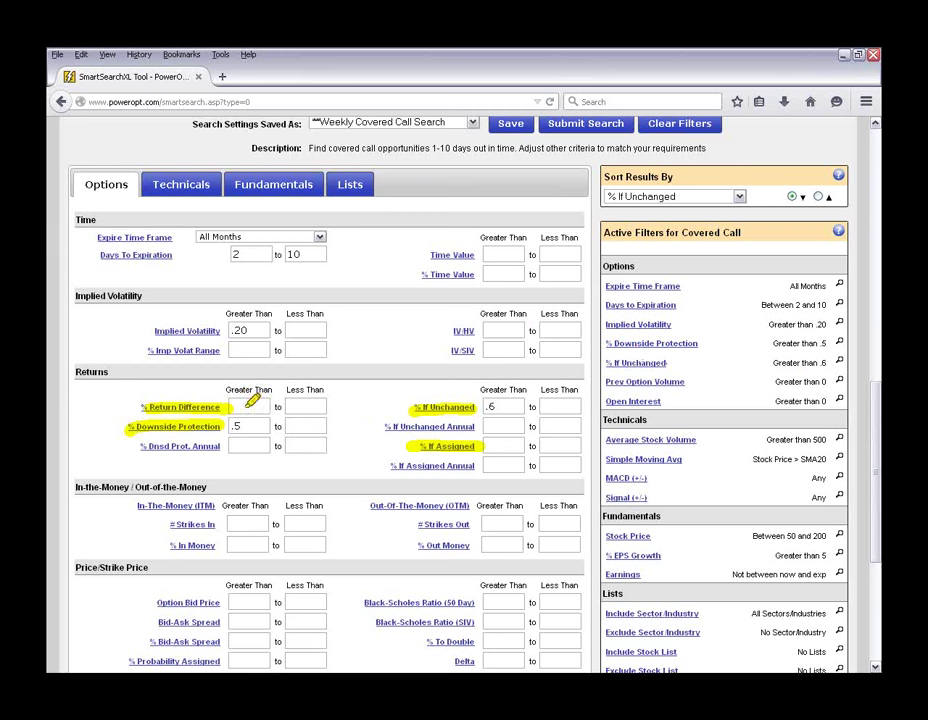
left_click_drag(232, 426, 257, 424)
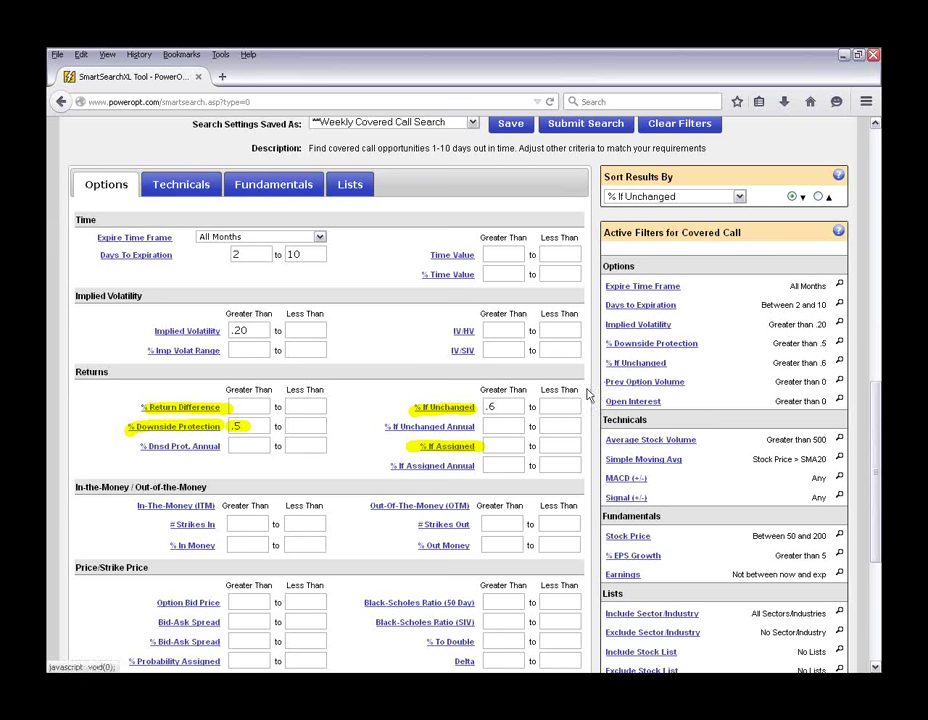
scroll(690, 384, "up", 10)
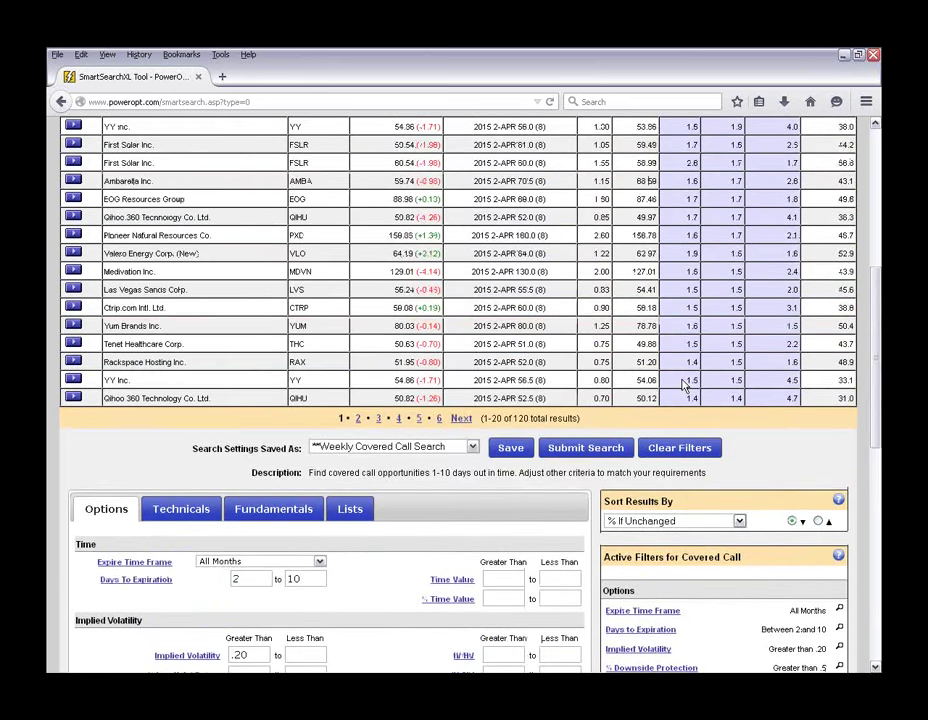
- Open the search page of the Bear Call Credit strategy and go to its options filters
scroll(680, 386, "up", 3)
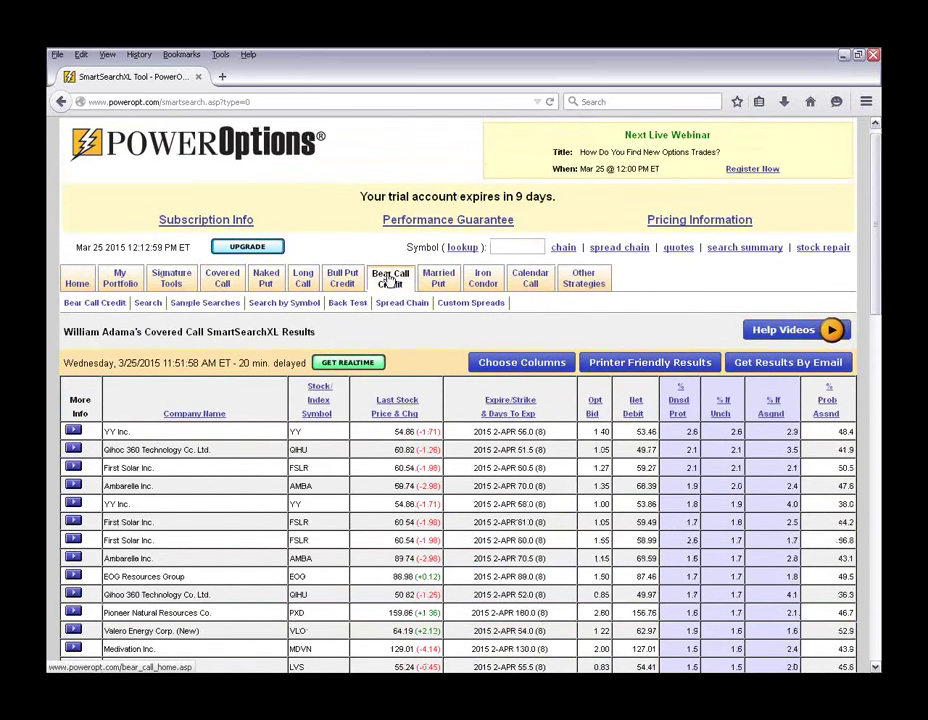
left_click(218, 304)
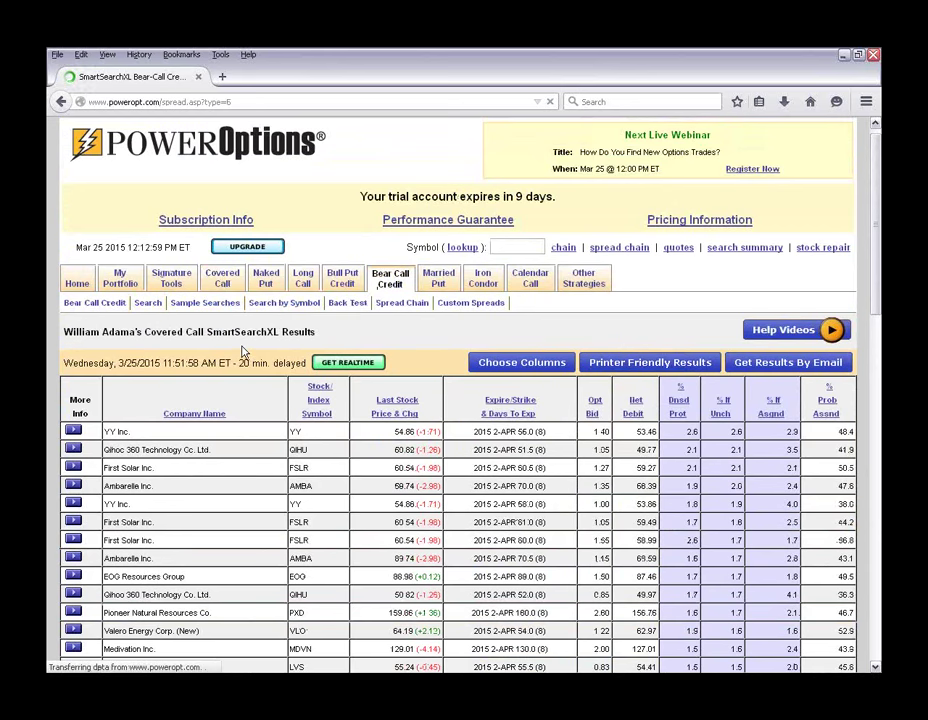
scroll(242, 352, "down", 10)
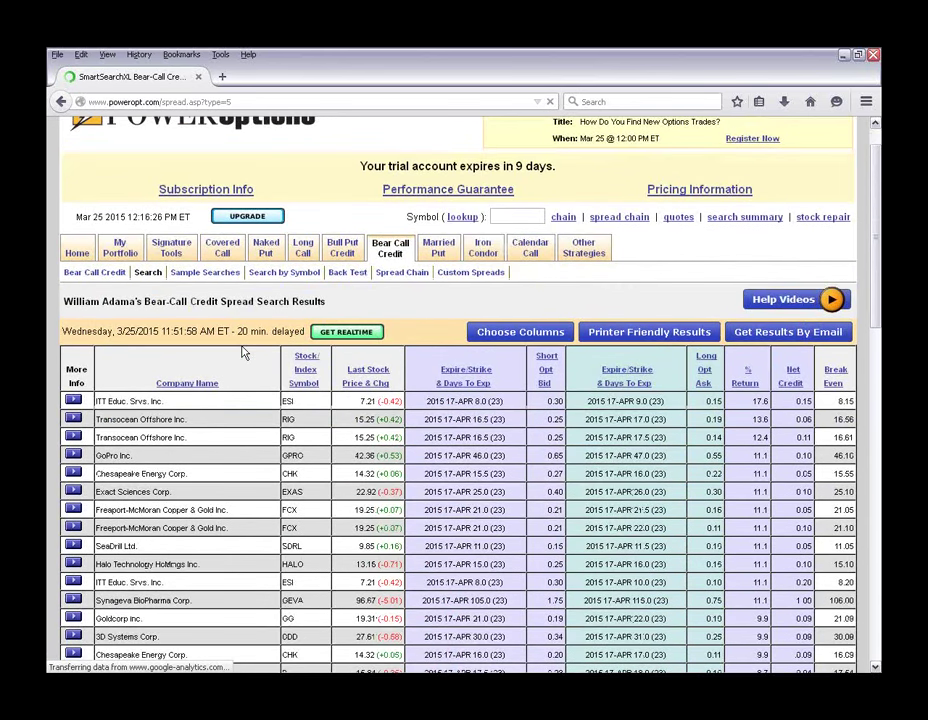
scroll(240, 352, "down", 3)
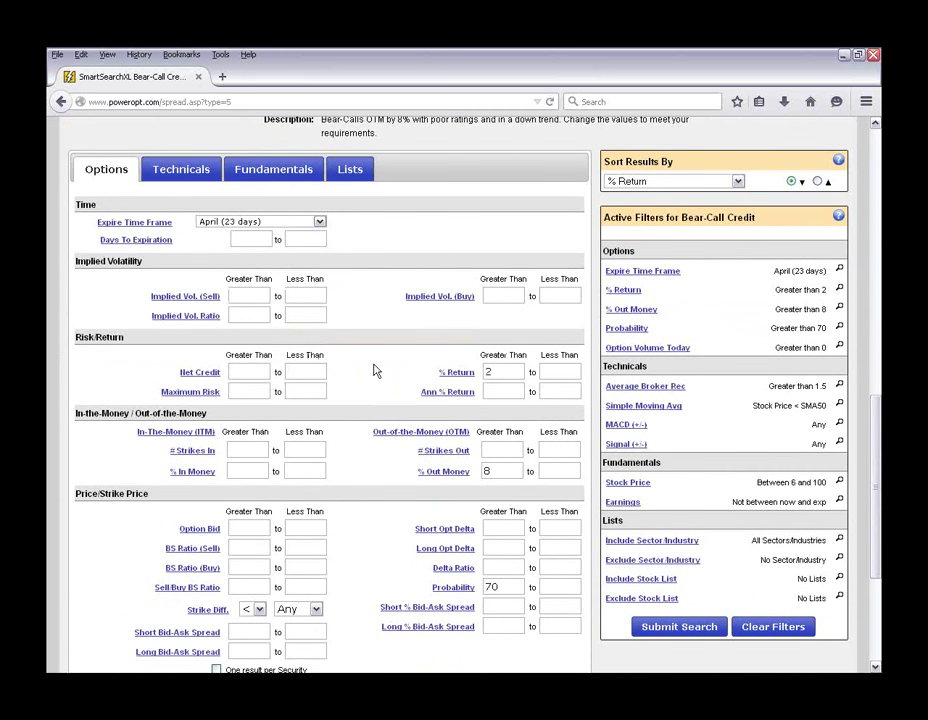
- Examine the bear call Risk/Return and Price/Strike Price filters, including Net Credit, Maximum Risk, % Return, and the help for Strike Difference
left_click(250, 372)
left_click(242, 389)
left_click(505, 372)
scroll(388, 425, "down", 1)
scroll(388, 425, "down", 2)
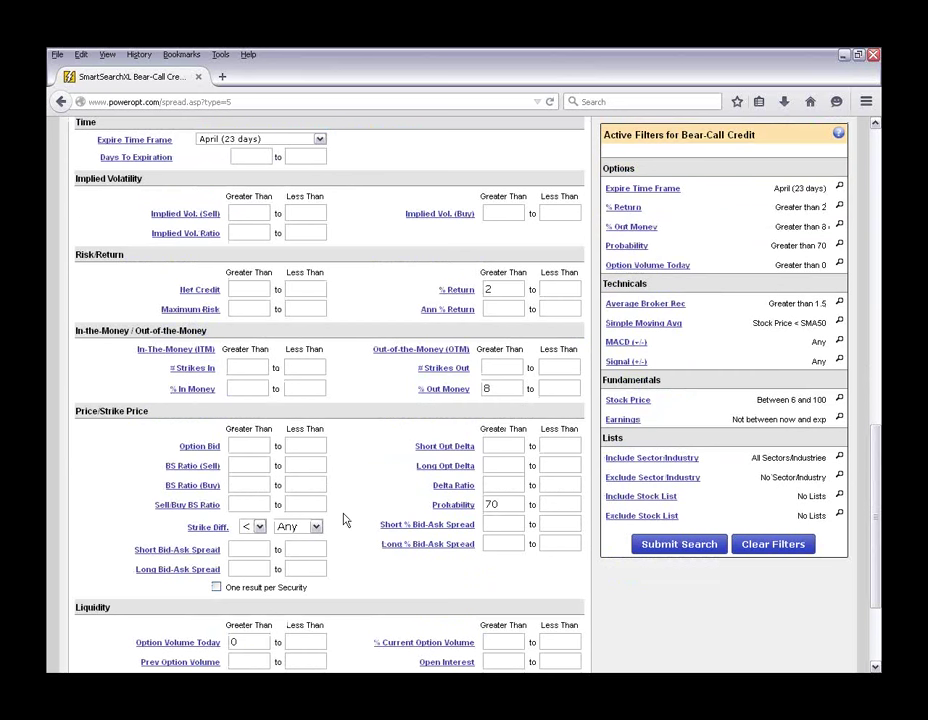
mouse_move(447, 492)
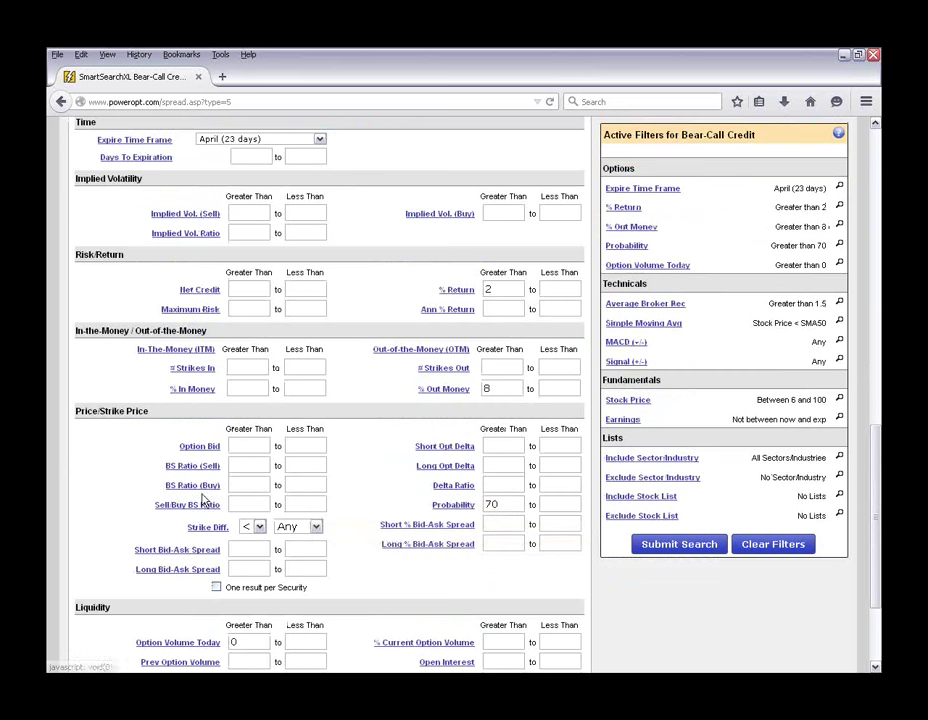
mouse_move(207, 484)
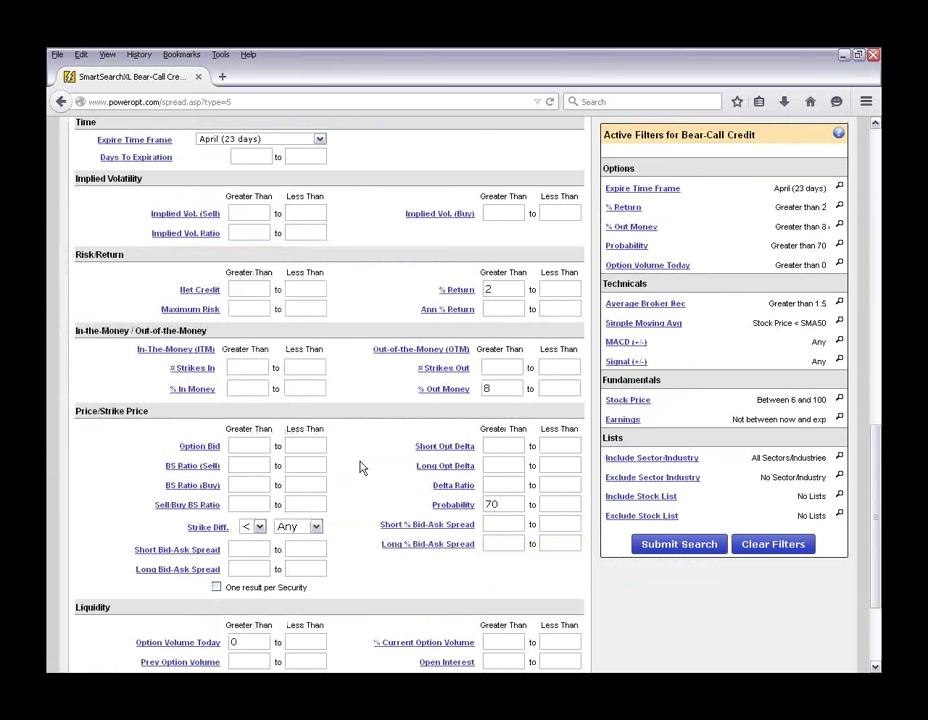
mouse_move(202, 534)
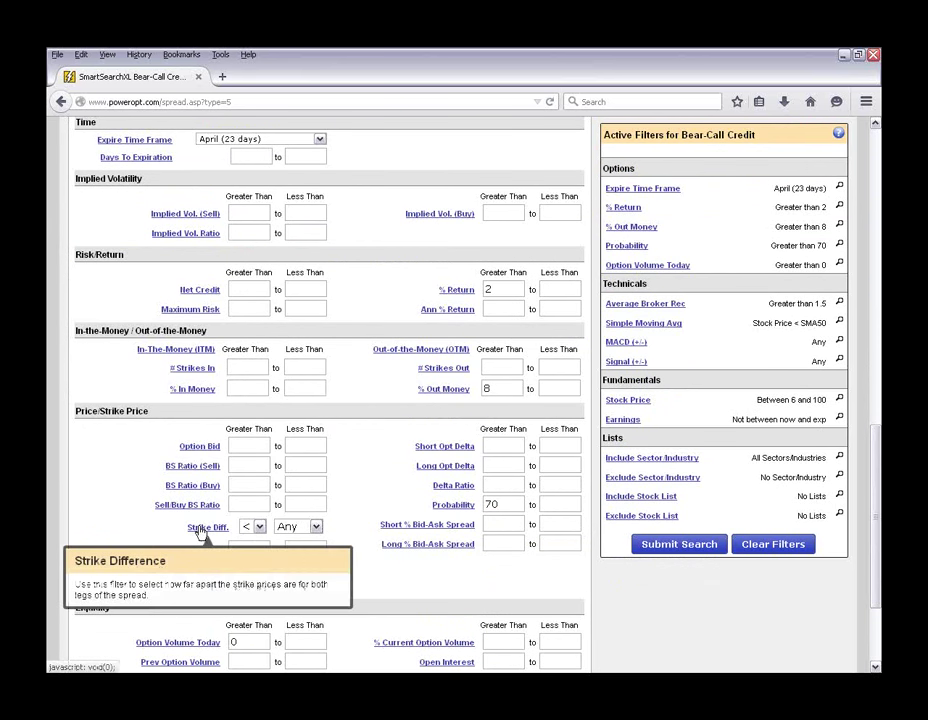
- Return to the search page of the Covered Call strategy
scroll(201, 535, "up", 10)
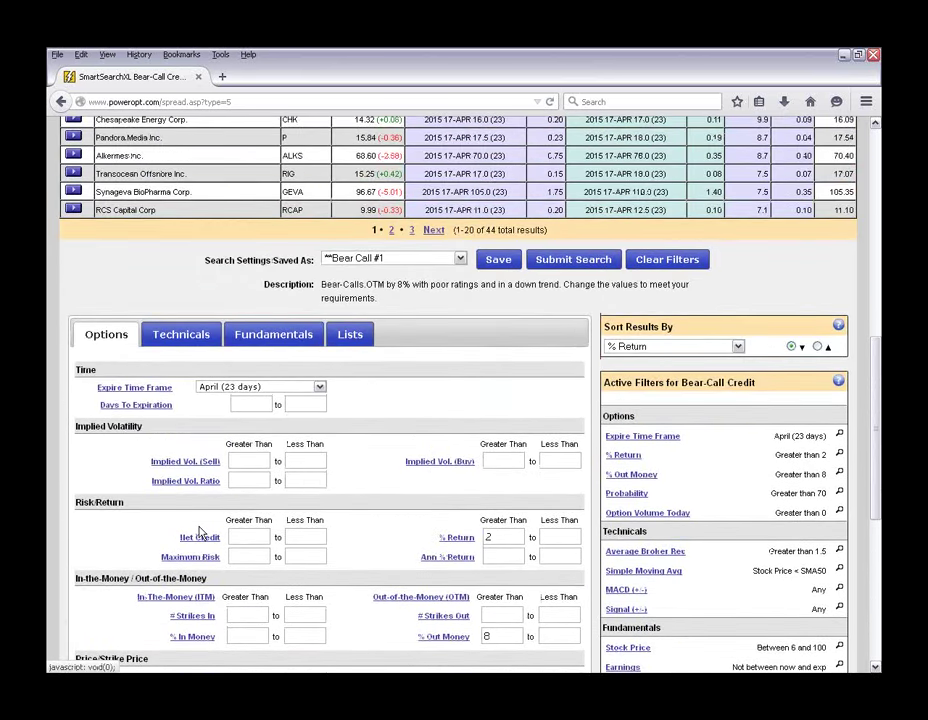
scroll(201, 535, "up", 2)
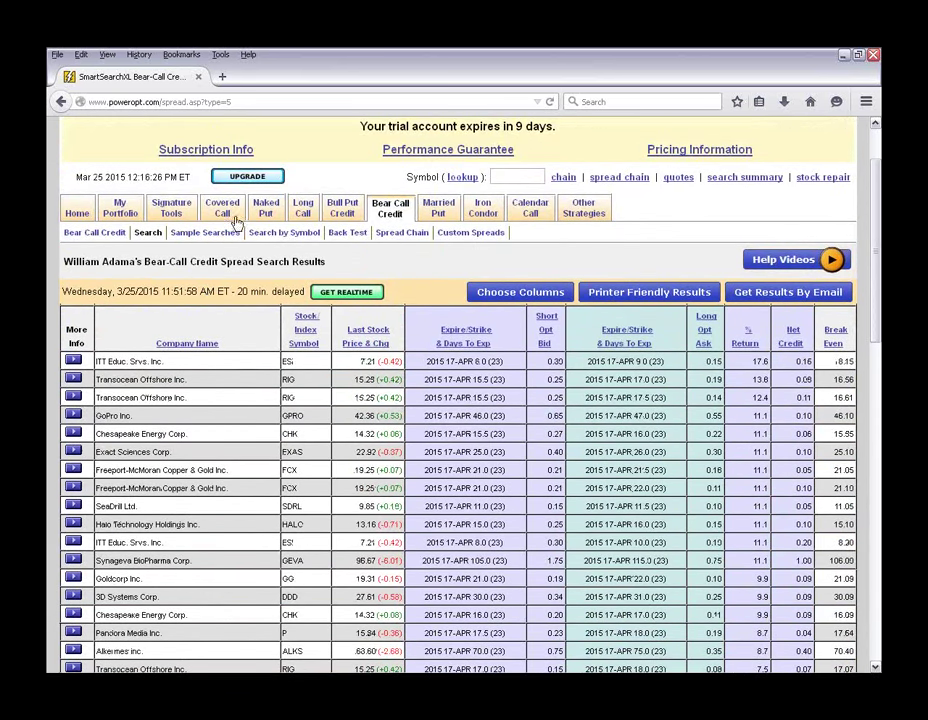
mouse_move(222, 209)
left_click(277, 232)
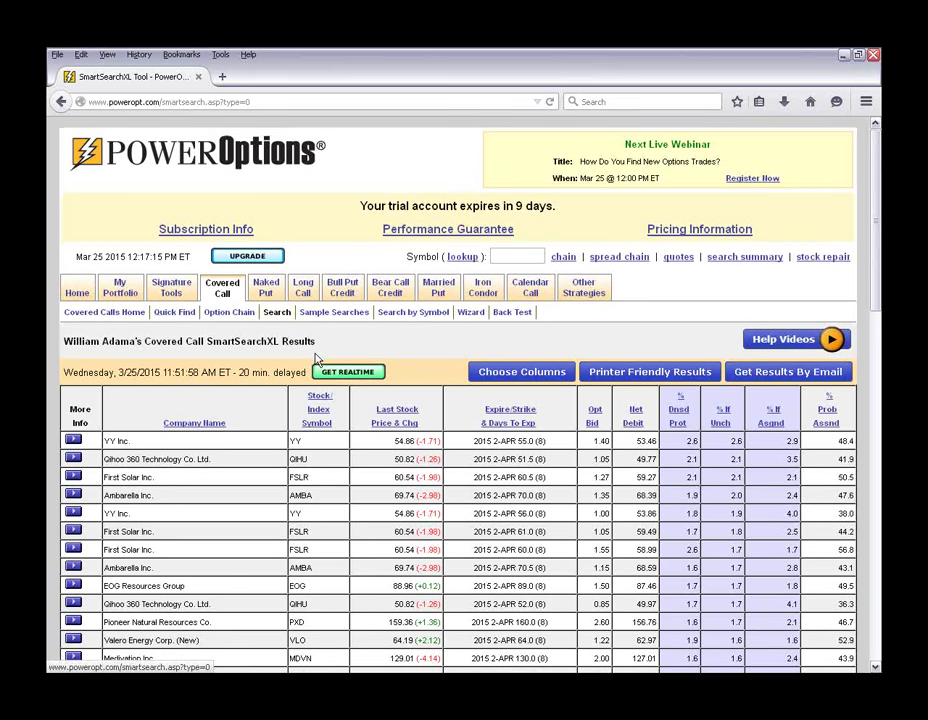
- Examine the Days To Expiration filter of the covered call search and look through the list of saved searches
scroll(315, 362, "down", 8)
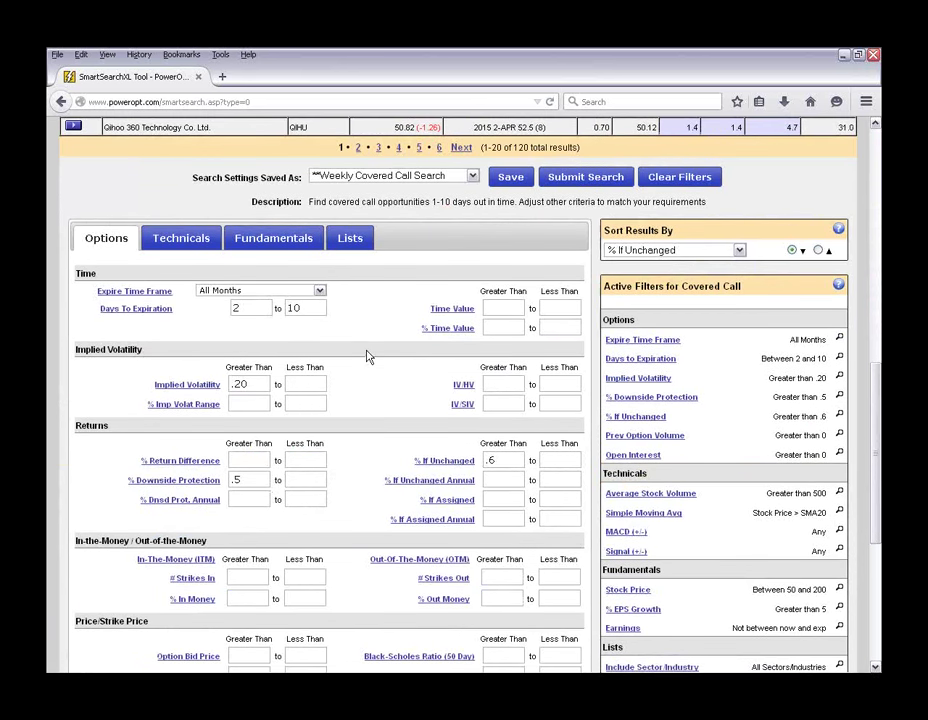
scroll(367, 356, "down", 2)
left_click(269, 225)
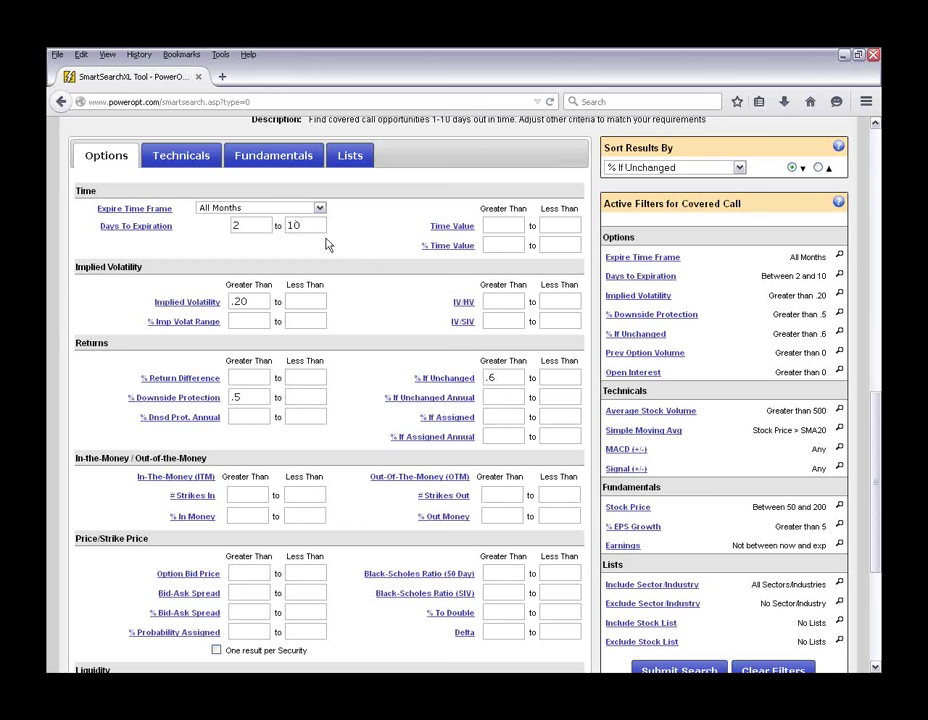
scroll(393, 182, "up", 2)
left_click(391, 178)
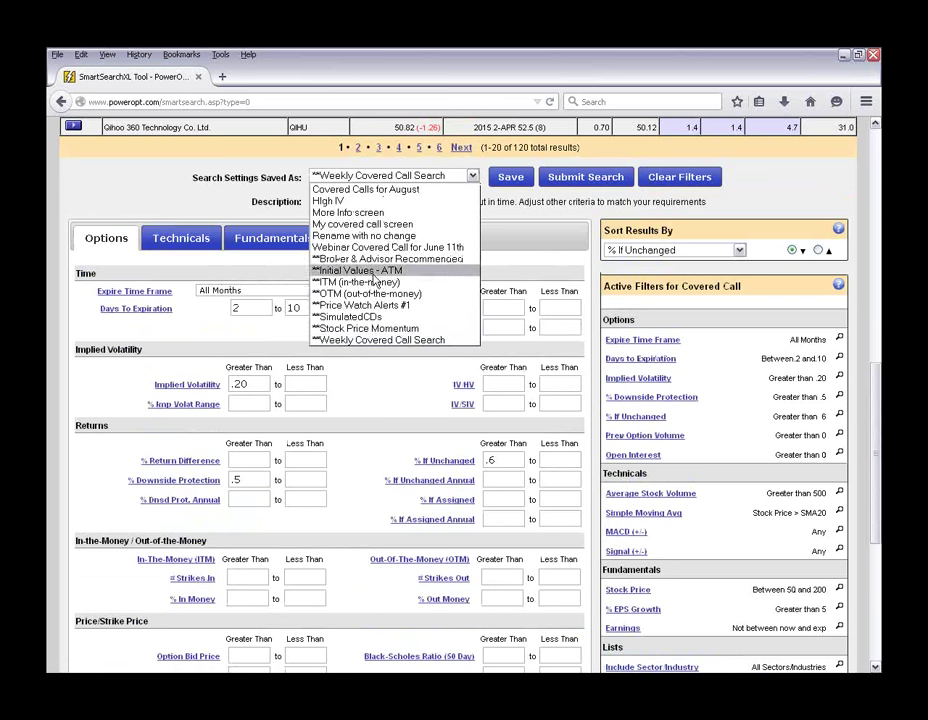
left_click(366, 377)
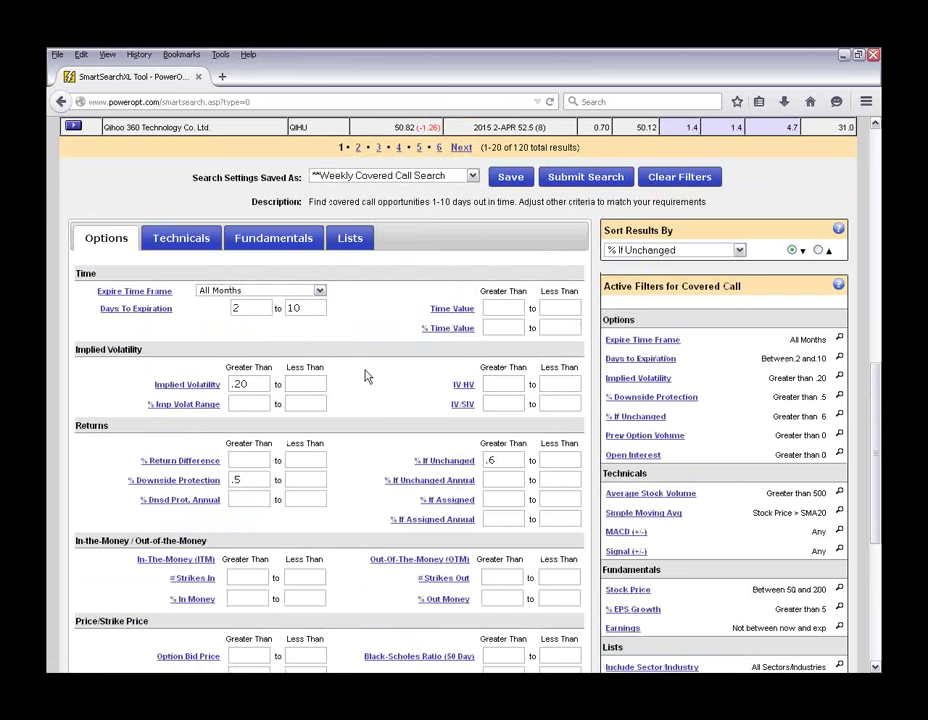
scroll(350, 360, "down", 2)
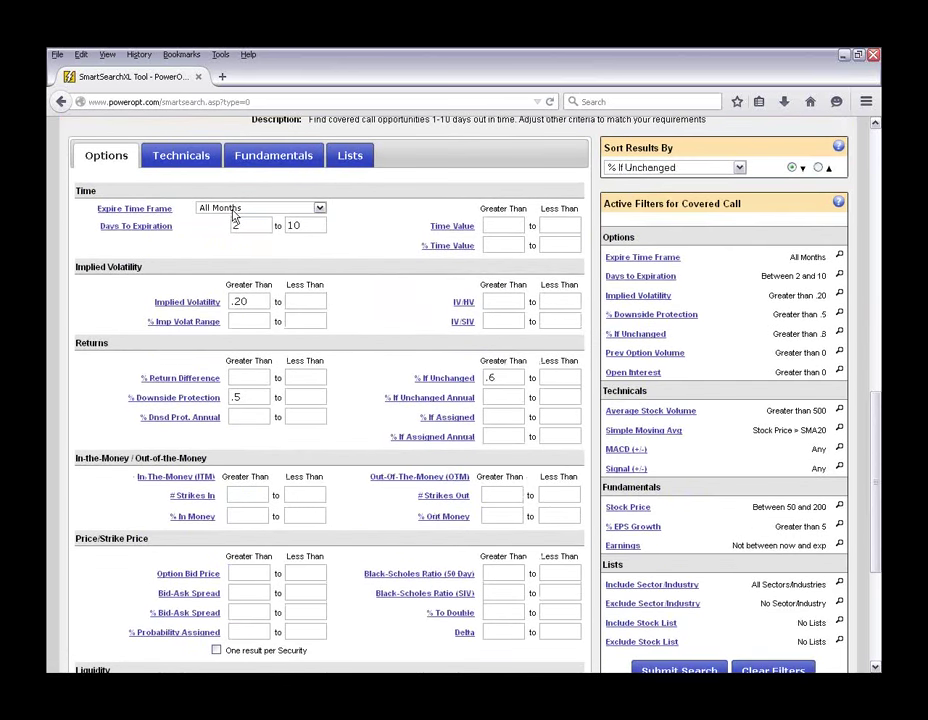
- Look through the available Expire Time Frame choices alongside the Days To Expiration range
left_click(236, 210)
left_click(232, 221)
left_click(308, 228)
left_click(250, 212)
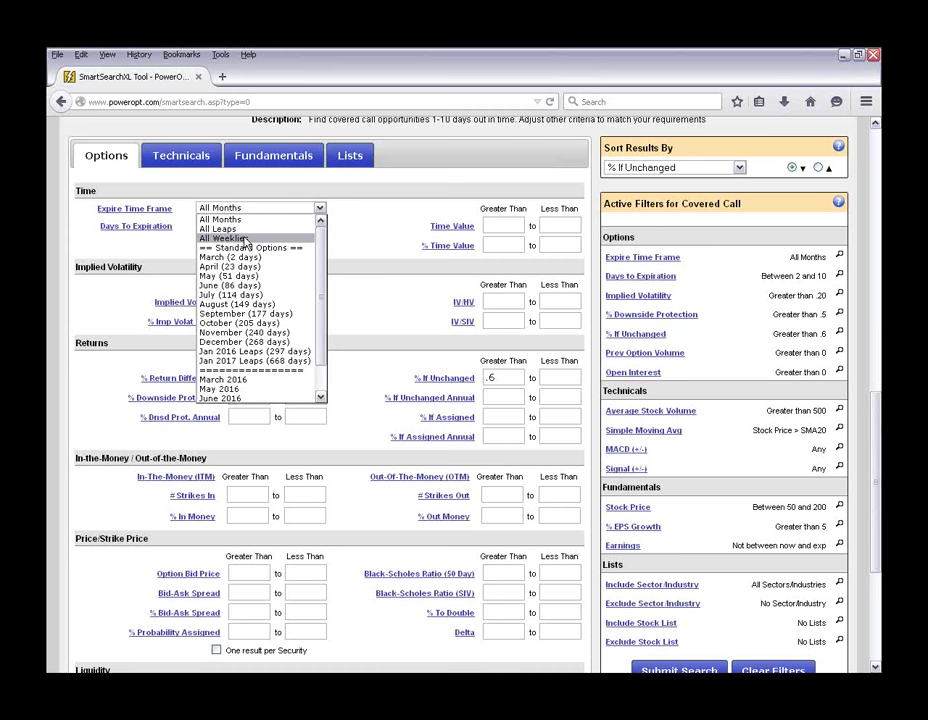
left_click(379, 224)
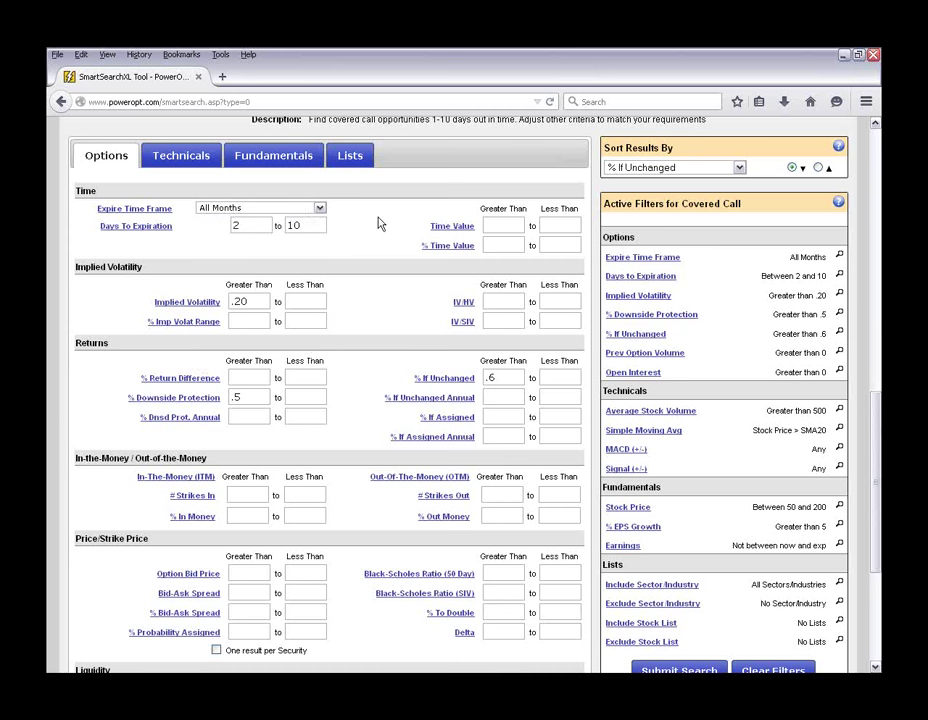
- Set the Expire Time Frame to April (23 days) and clear both Days To Expiration limits
left_click(300, 209)
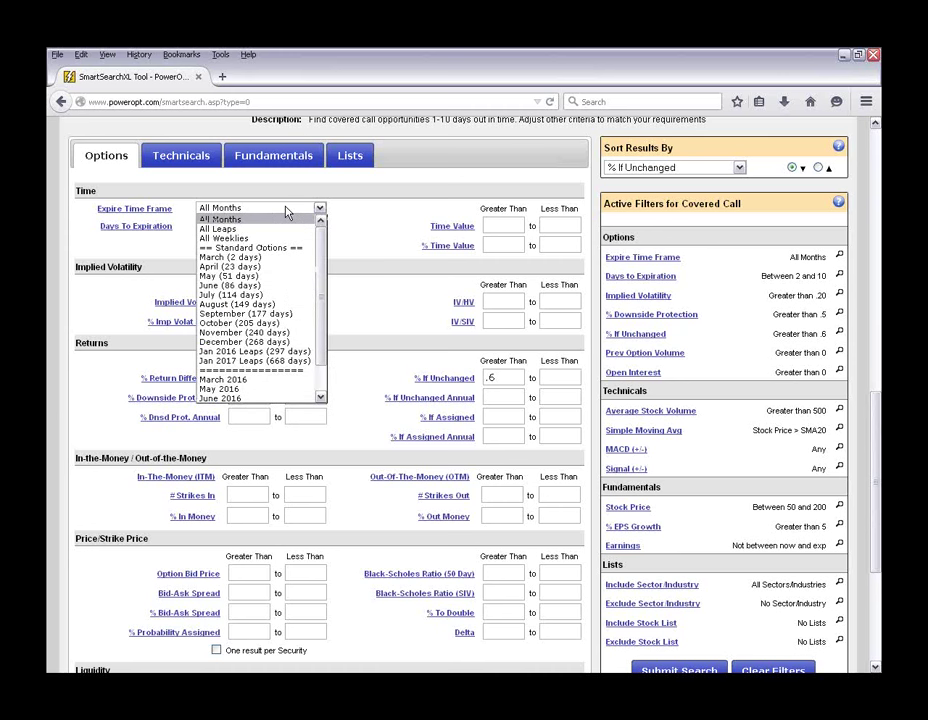
left_click(247, 268)
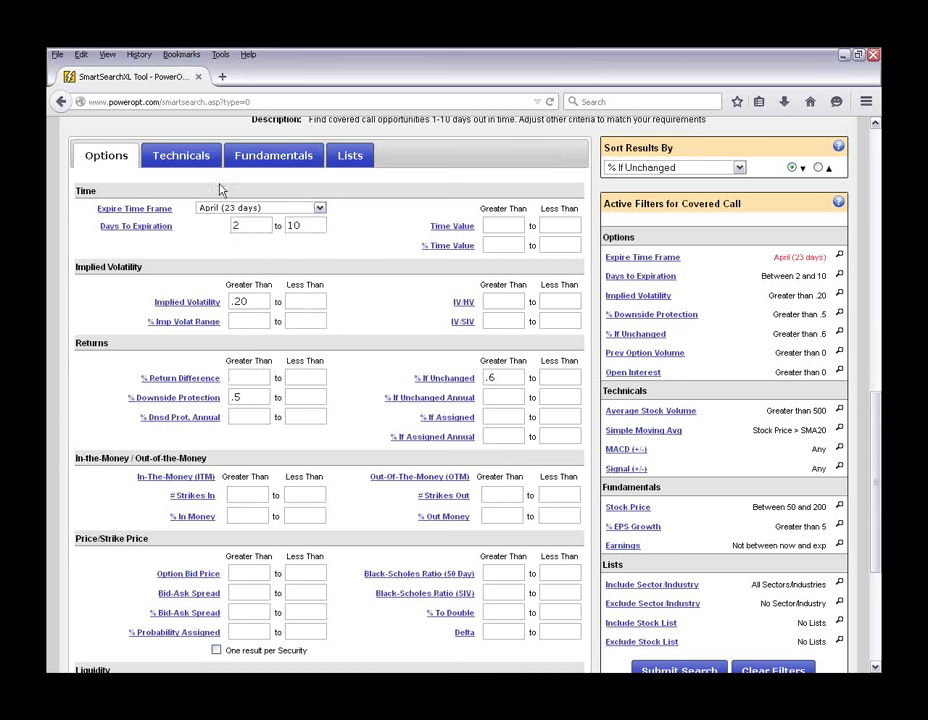
left_click(242, 225)
key("BackSpace")
key("Tab")
key("BackSpace")
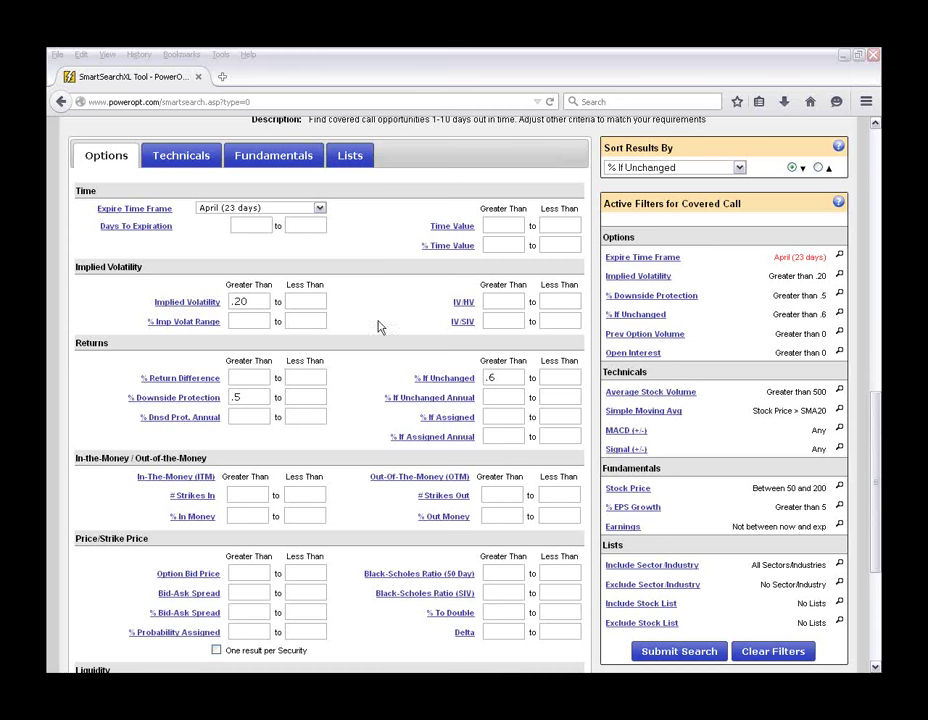
left_click(357, 257)
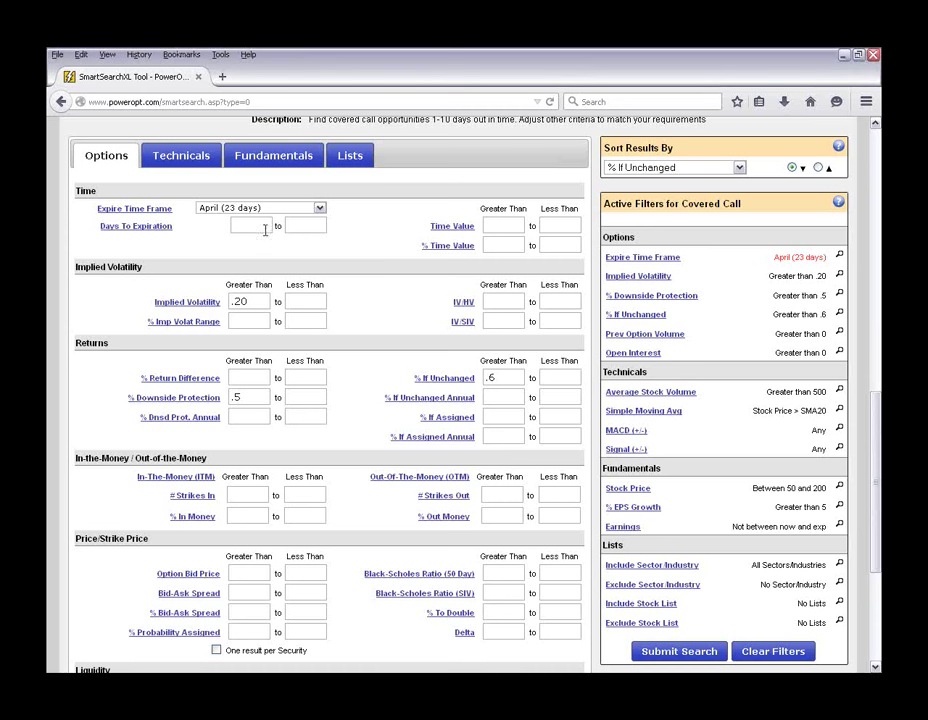
left_click(320, 208)
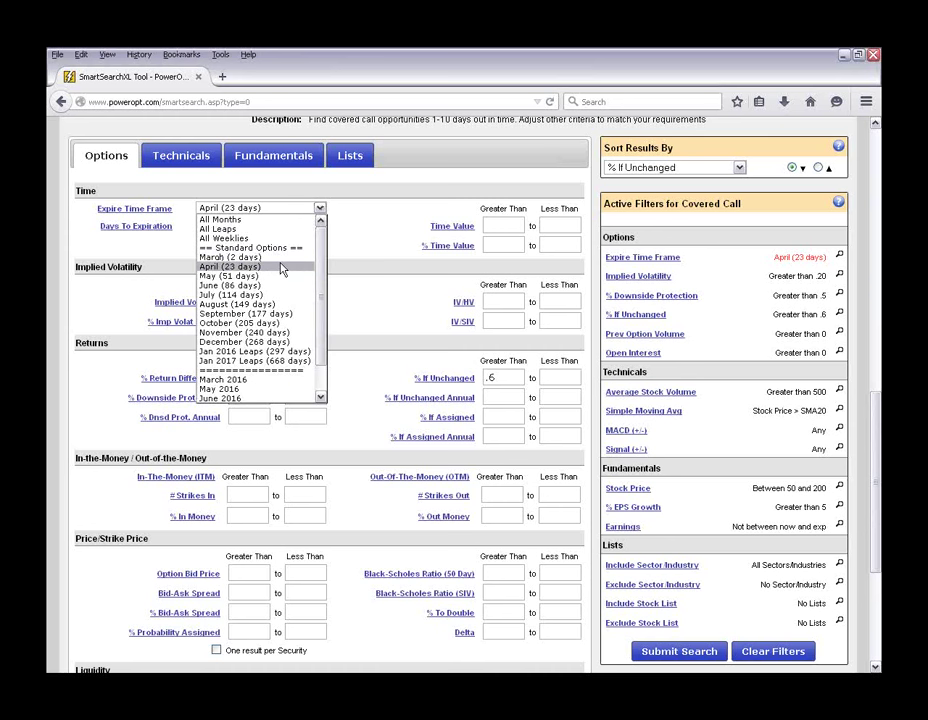
left_click(281, 268)
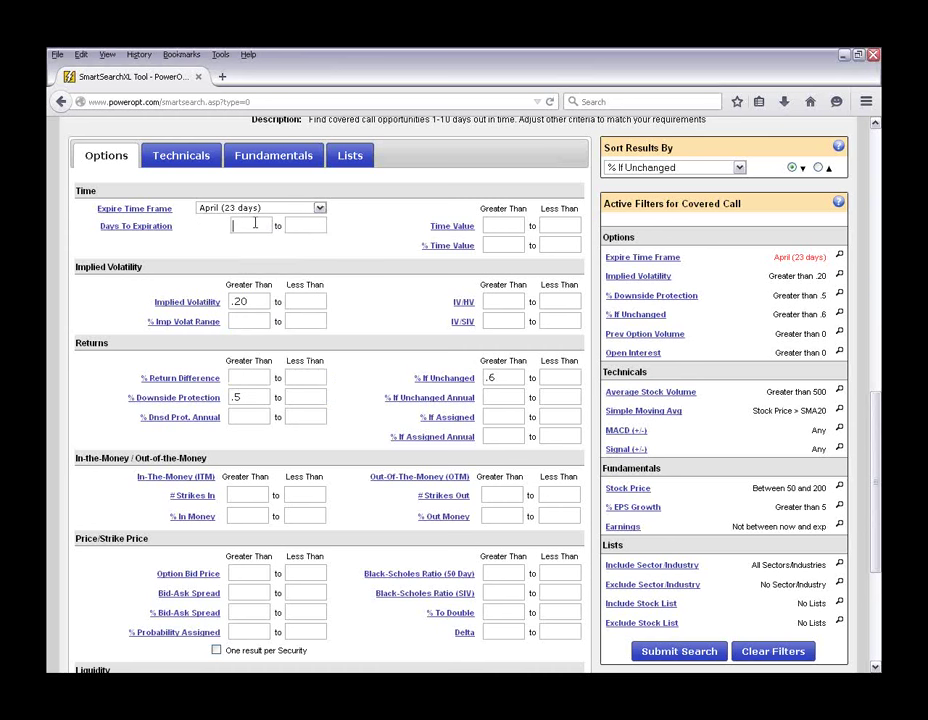
- Set the Expire Time Frame to All Months
left_click(300, 224)
left_click(237, 221)
key("shift+Tab")
key("alt+Down")
key("Home")
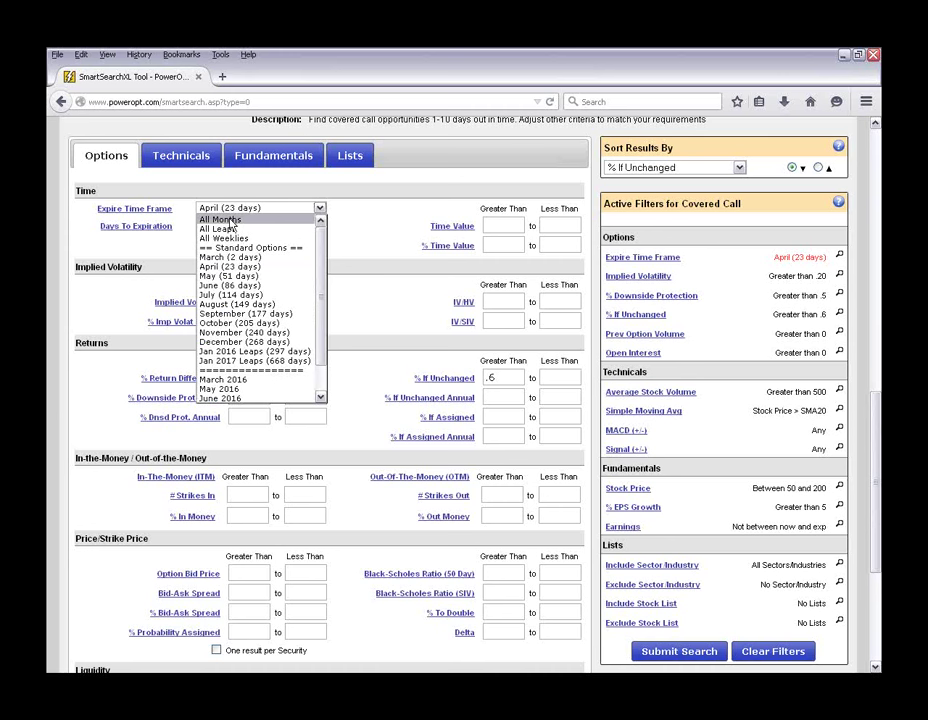
key("Return")
- Set the Days To Expiration range to 60 to 250
left_click(259, 227)
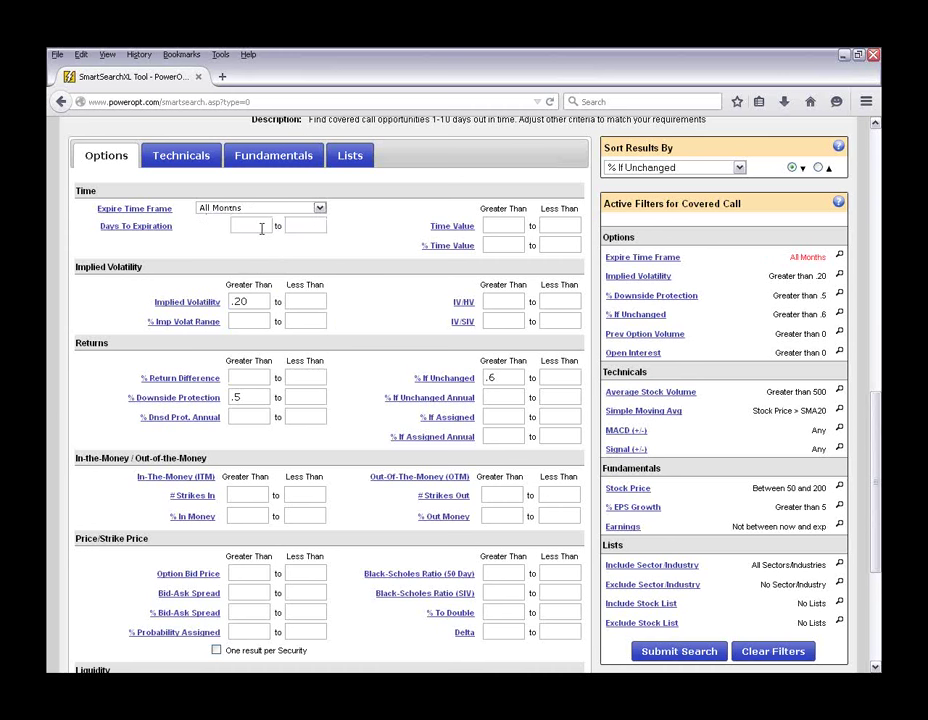
type("60")
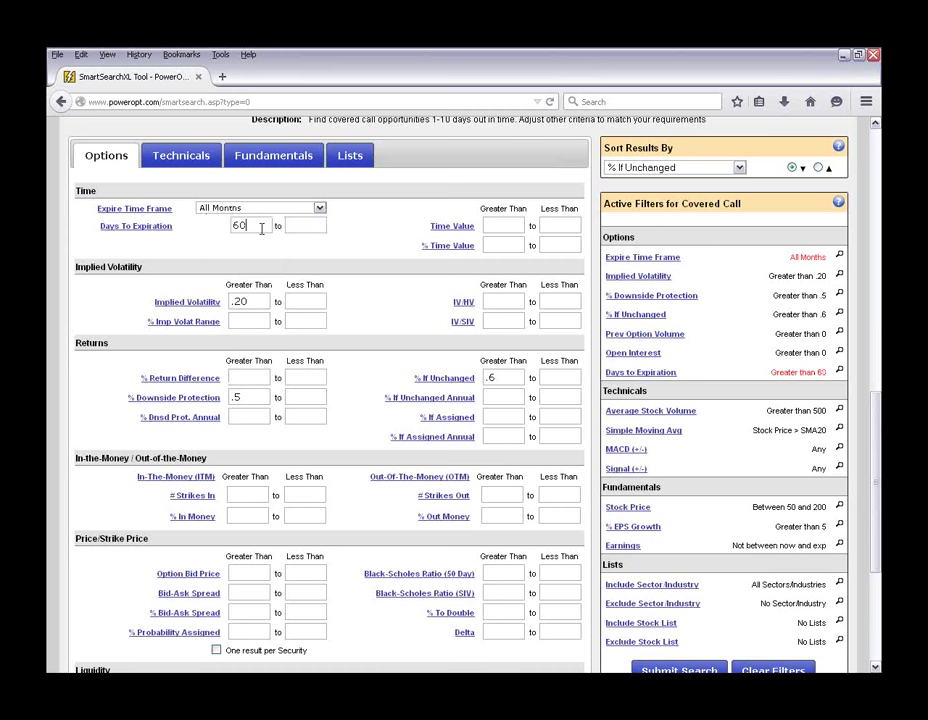
left_click(323, 229)
type("250")
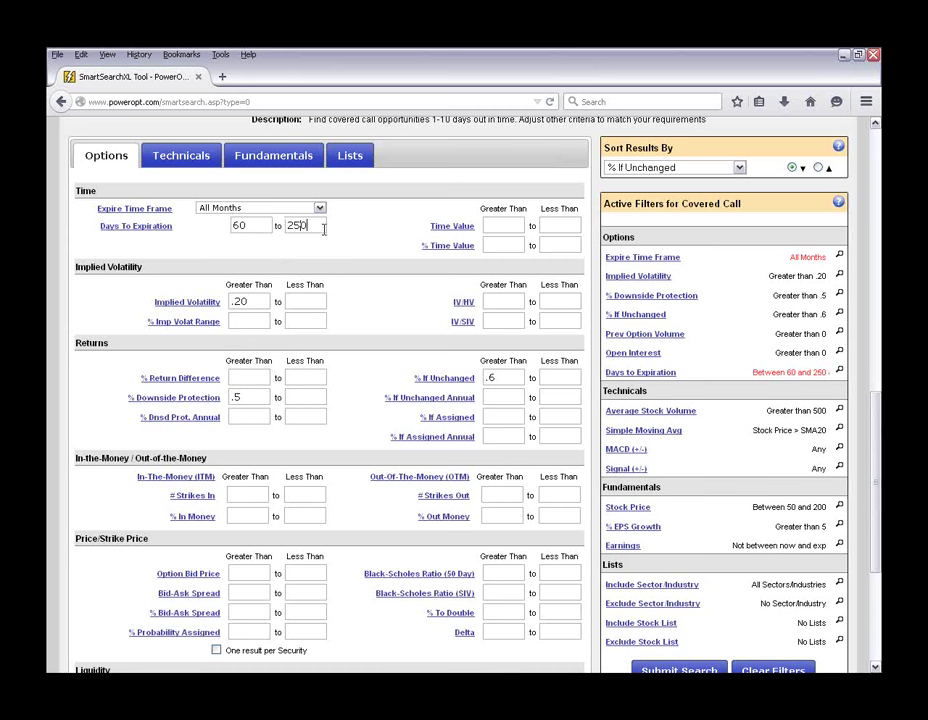
- Clear the Days To Expiration range, try a minimum of 150 days, and clear that value as well
key("BackSpace")
key("BackSpace")
key("BackSpace")
key("BackSpace")
key("BackSpace")
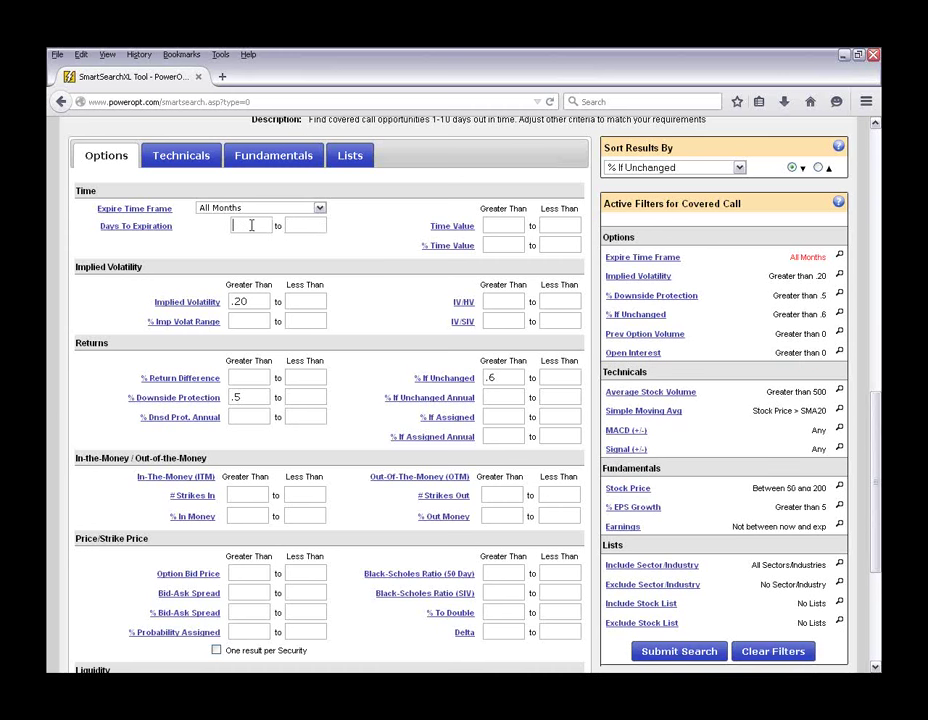
type("150")
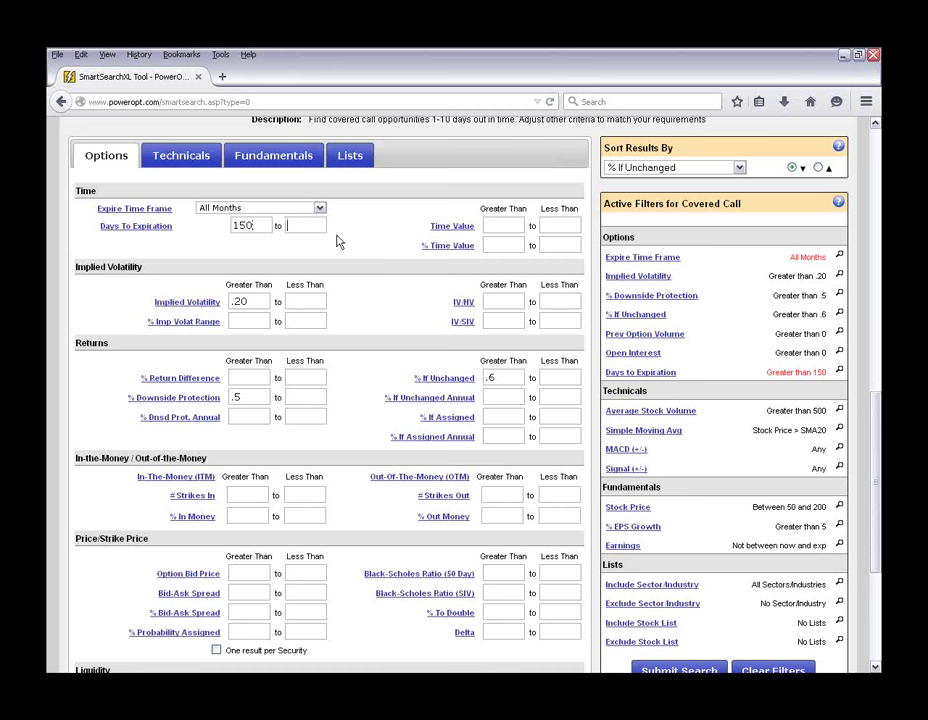
double_click(255, 226)
key("BackSpace")
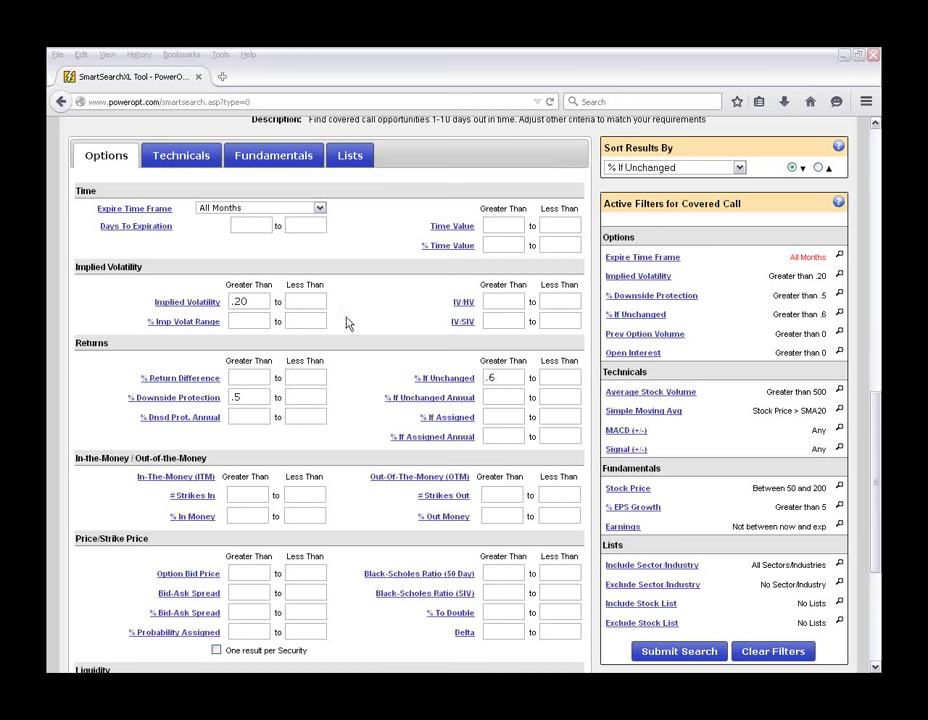
- Set the Days To Expiration range to 2 to 10
left_click(383, 275)
left_click(250, 226)
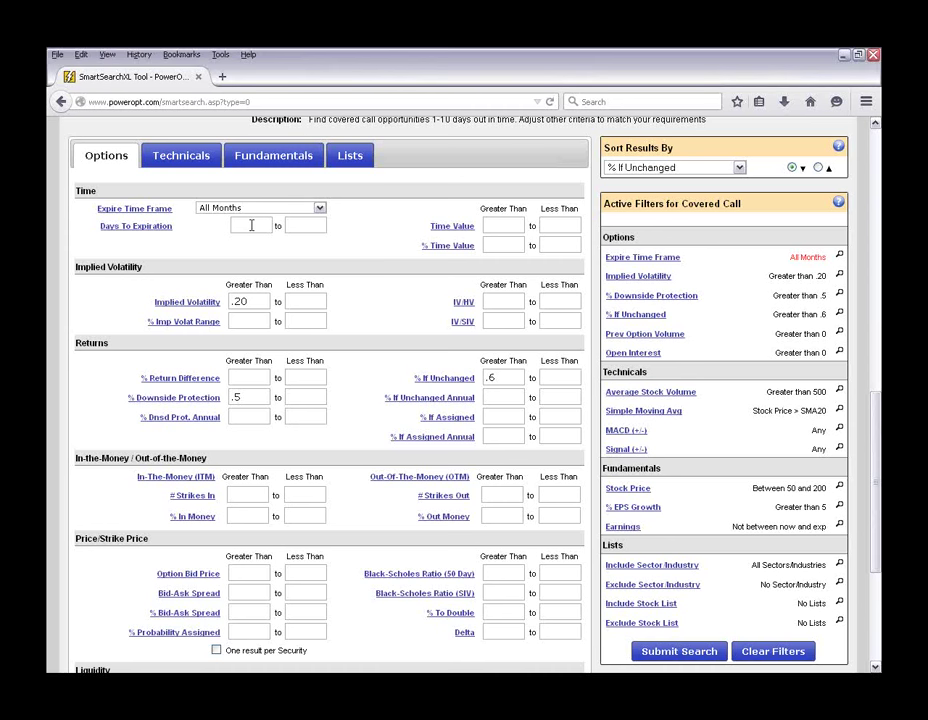
type("2")
left_click(306, 226)
type("10")
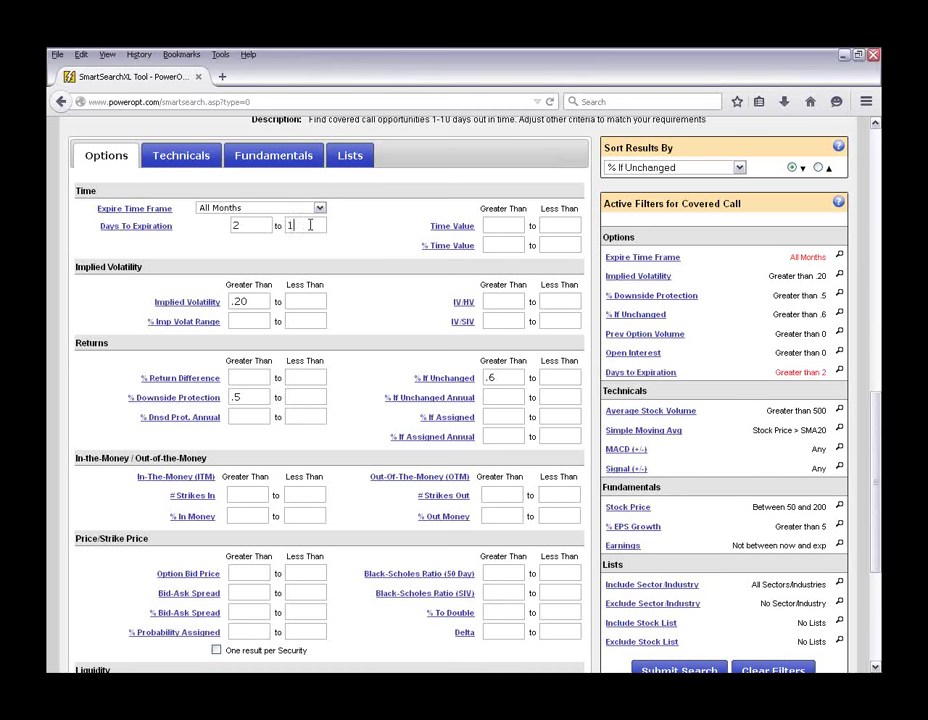
- Try a minimum of 2 in the % Out Money filter and in the % In Money filter, clearing each value
key("Escape")
mouse_move(460, 305)
scroll(350, 345, "down", 2)
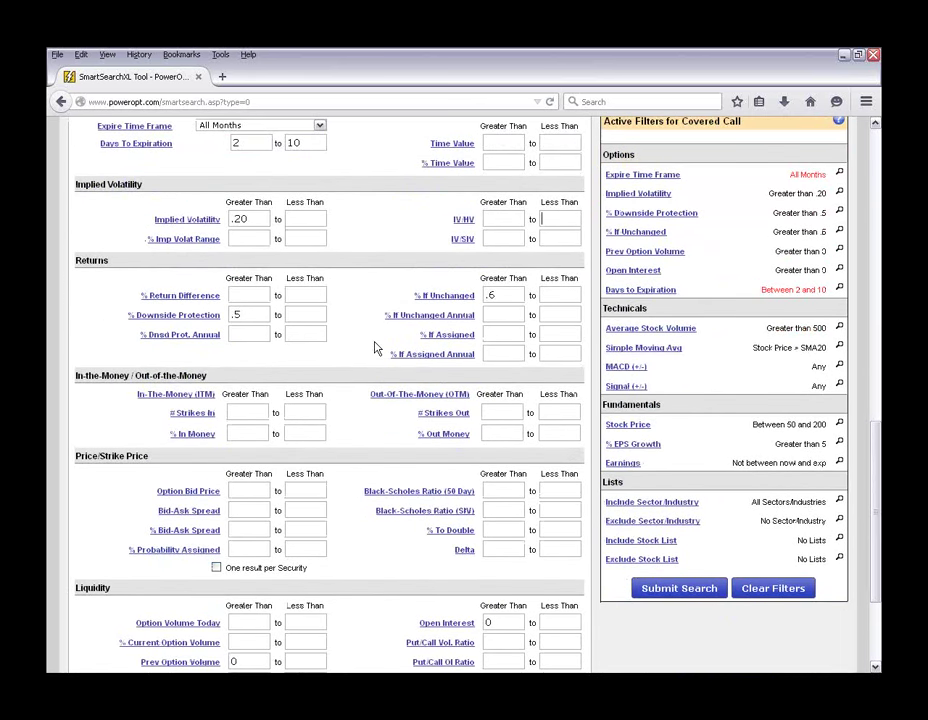
scroll(375, 347, "down", 2)
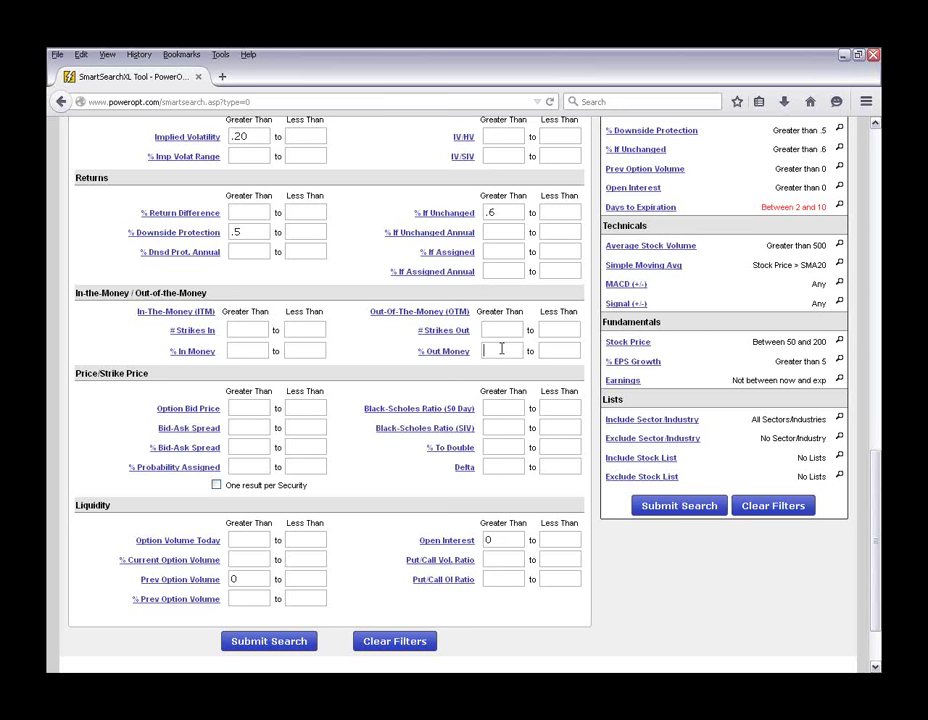
type("2")
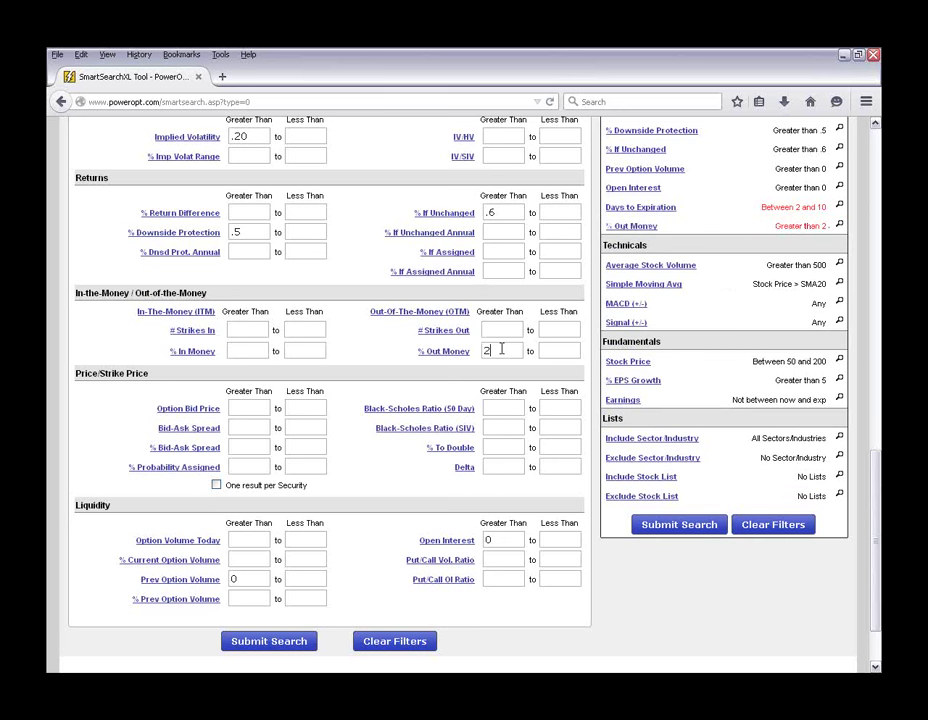
mouse_move(502, 345)
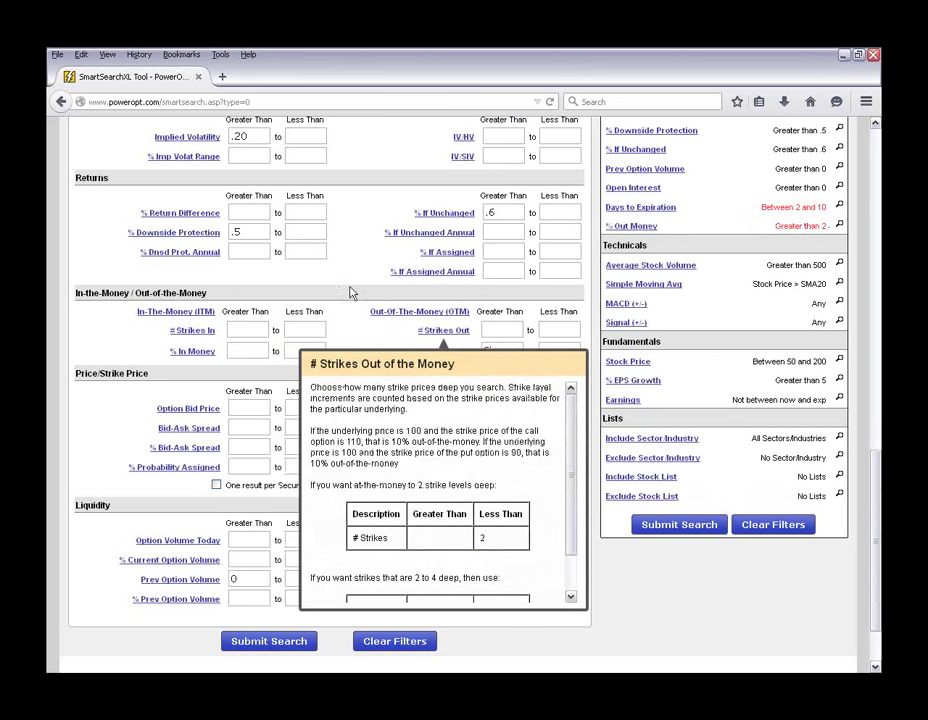
key("BackSpace")
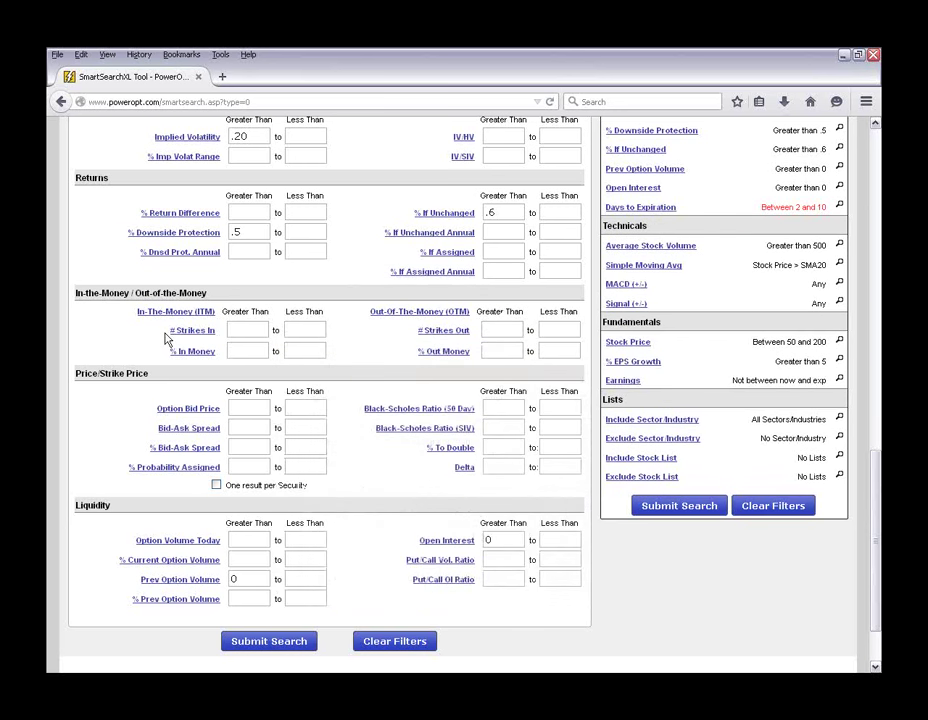
left_click(248, 351)
type("2")
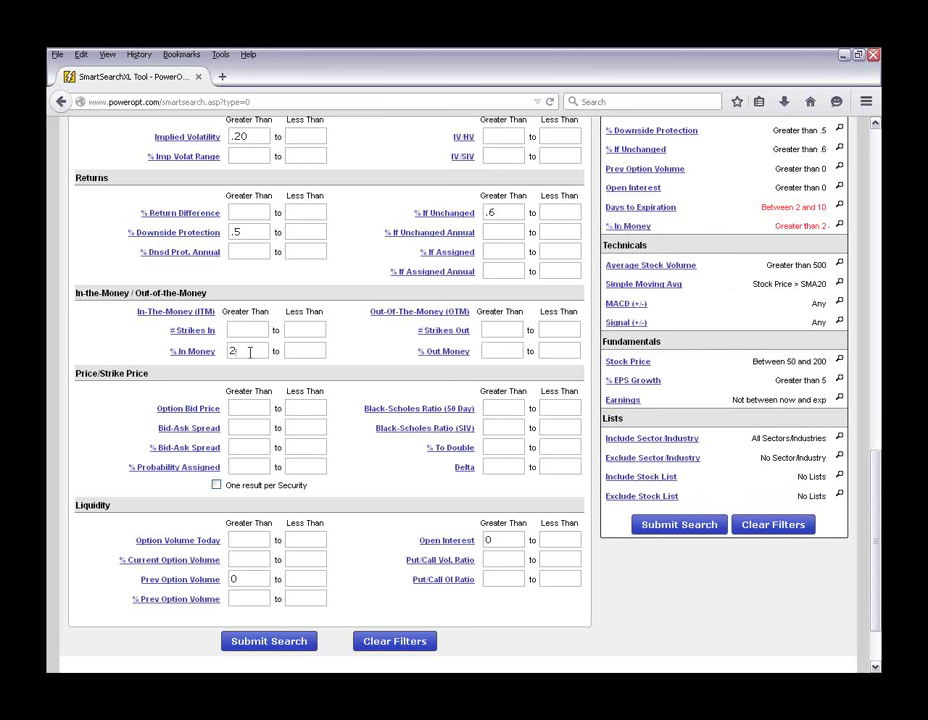
key("BackSpace")
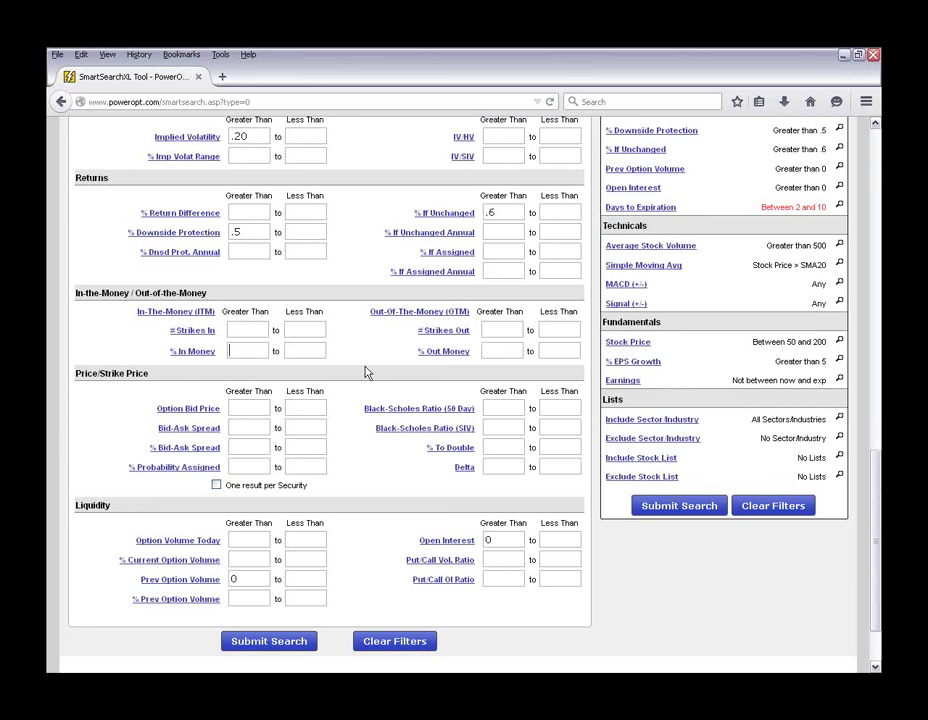
- Try a maximum Bid-Ask Spread of .30 and clear the value
scroll(357, 385, "down", 2)
left_click(300, 427)
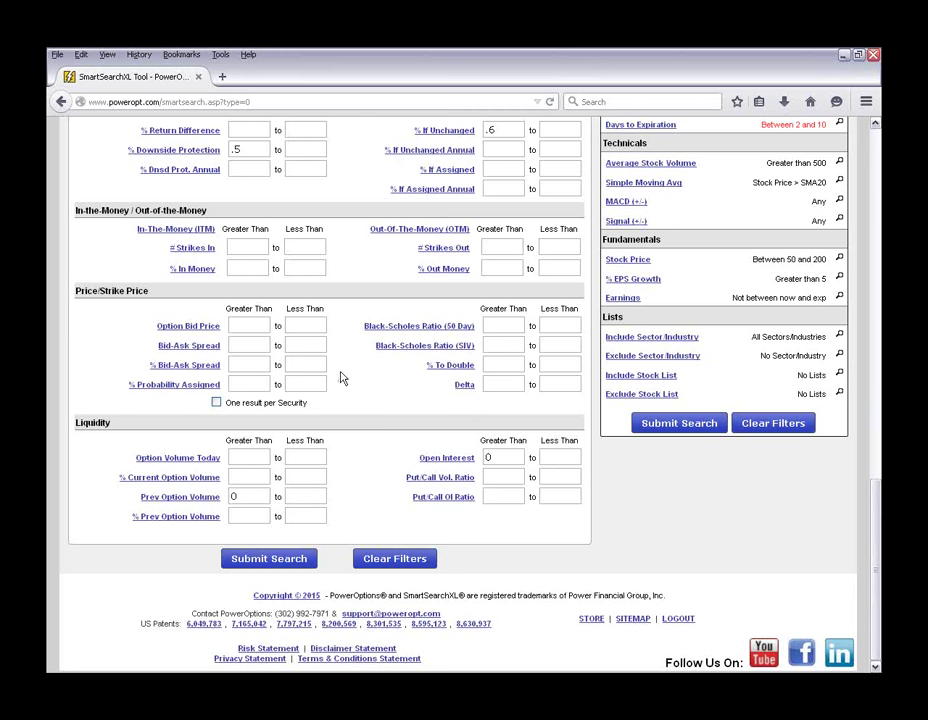
type("30")
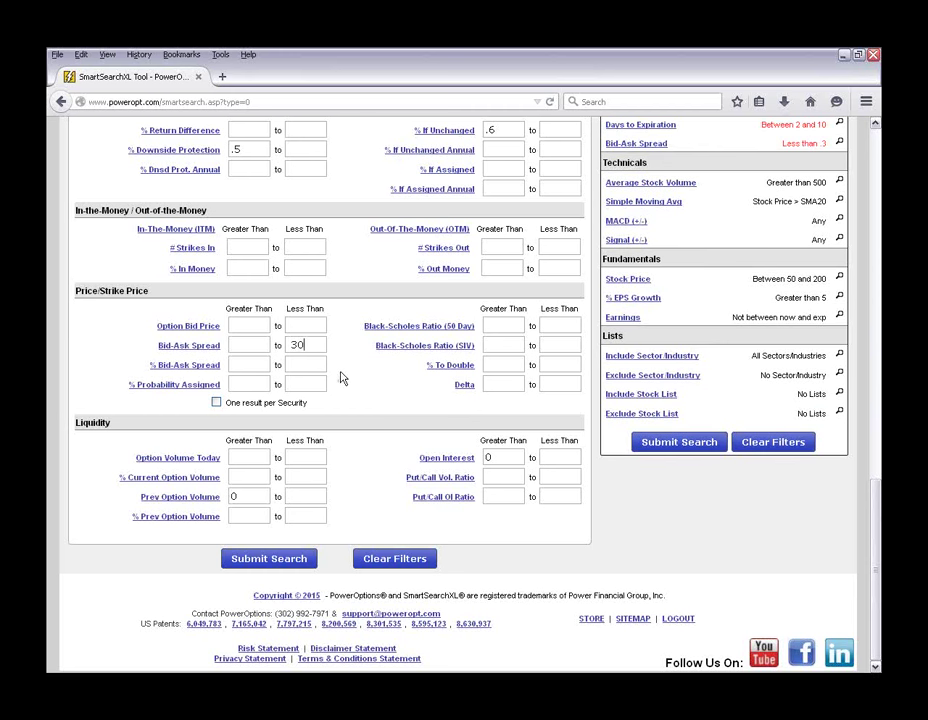
left_click(289, 345)
type(".")
key("BackSpace")
key("BackSpace")
key("BackSpace")
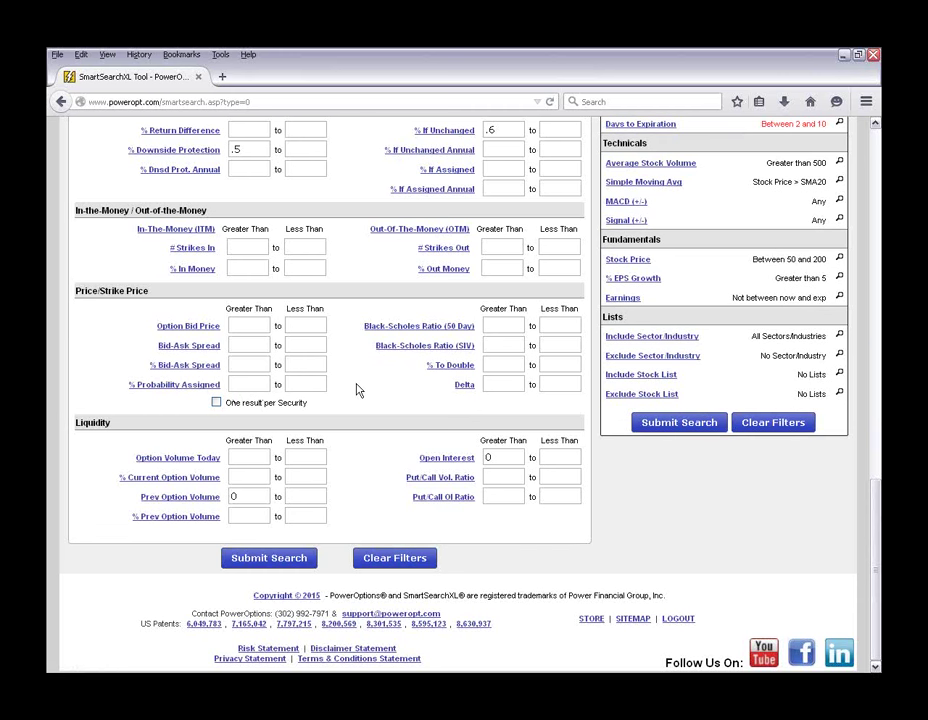
left_click(256, 454)
- Show the Technicals filters and review the Average Stock Volume and Historical Volatility criteria
scroll(188, 335, "up", 5)
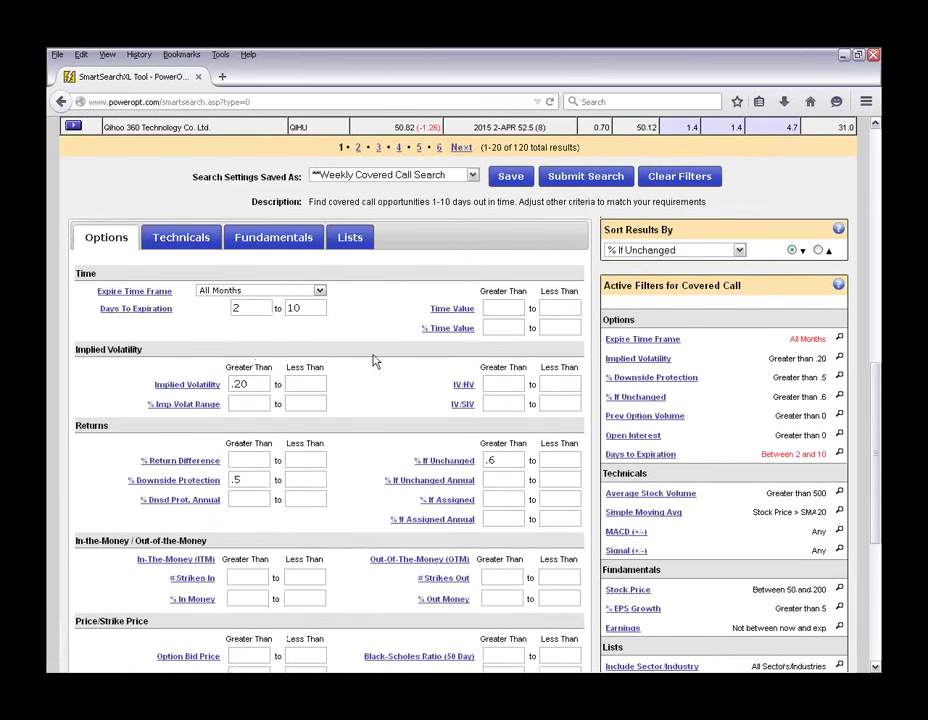
left_click(178, 236)
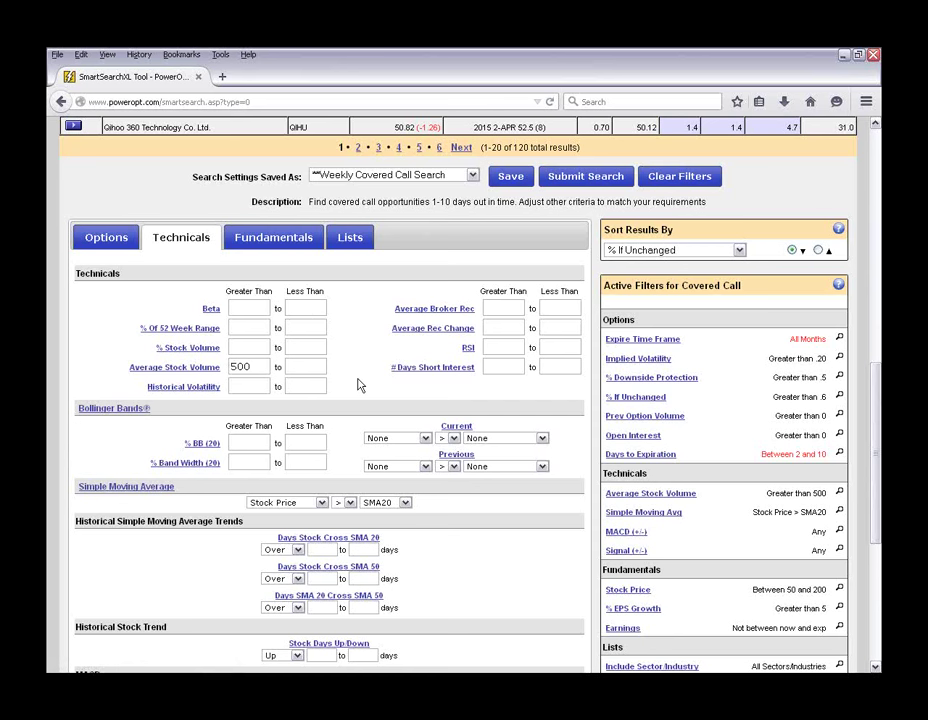
scroll(360, 385, "down", 2)
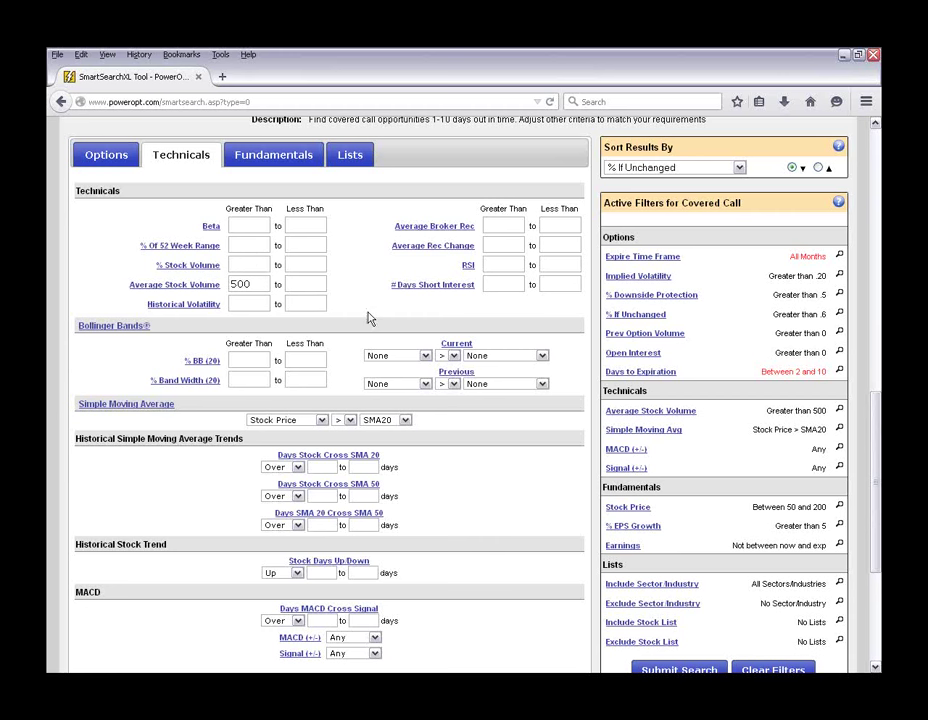
left_click(265, 284)
double_click(240, 284)
left_click(252, 305)
- Try a maximum Average Broker Rec of 2.6 and clear the value
type("2.6")
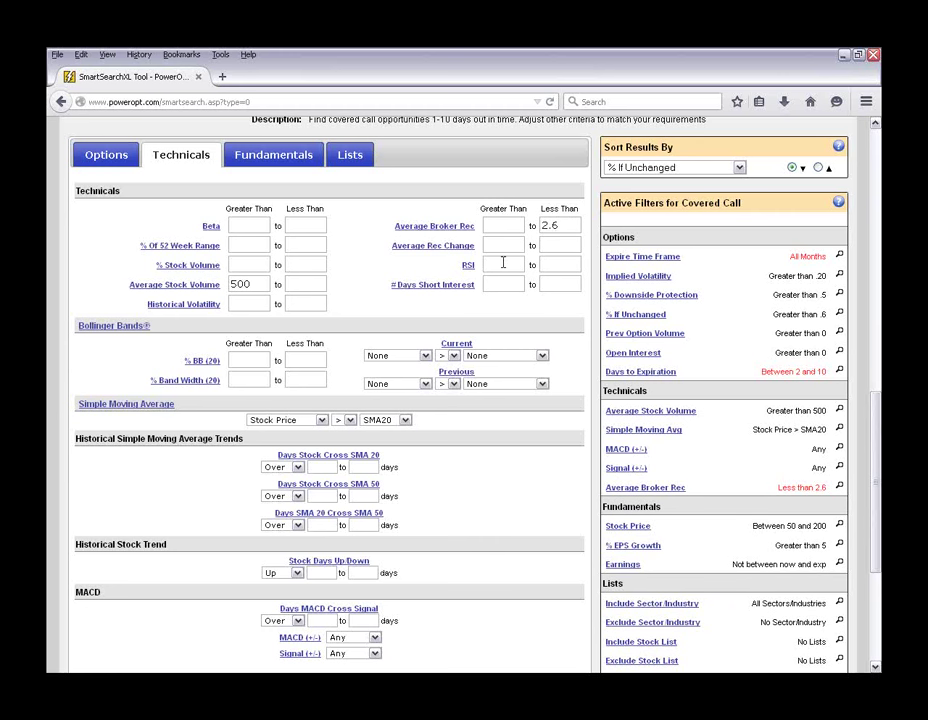
left_click_drag(558, 225, 535, 225)
key("BackSpace")
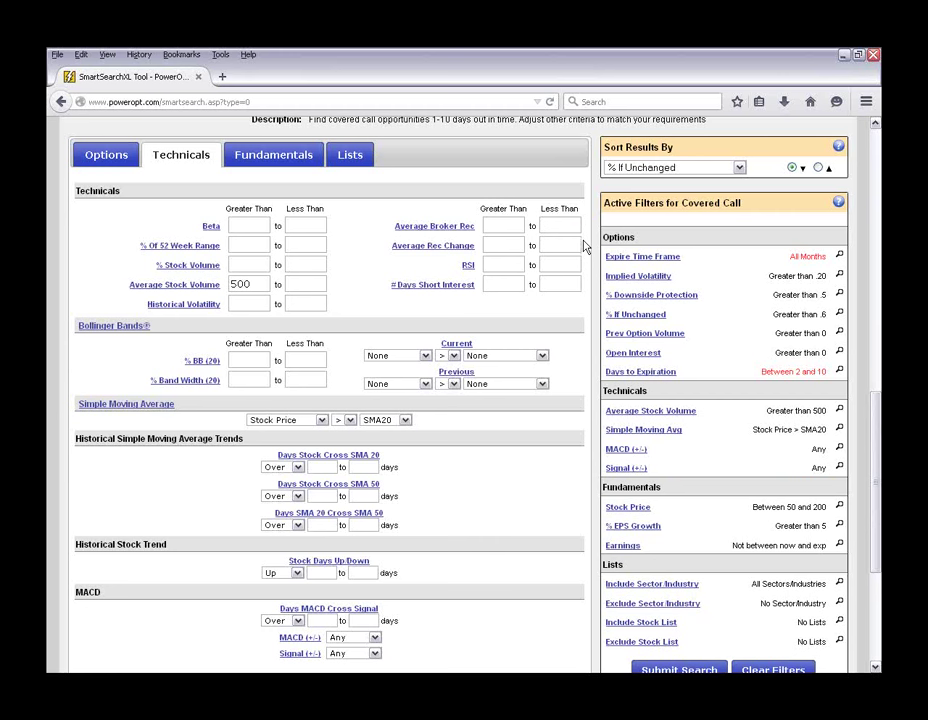
left_click(516, 265)
- Set the Simple Moving Average filter to SMA20 > SMA50
scroll(359, 321, "down", 1)
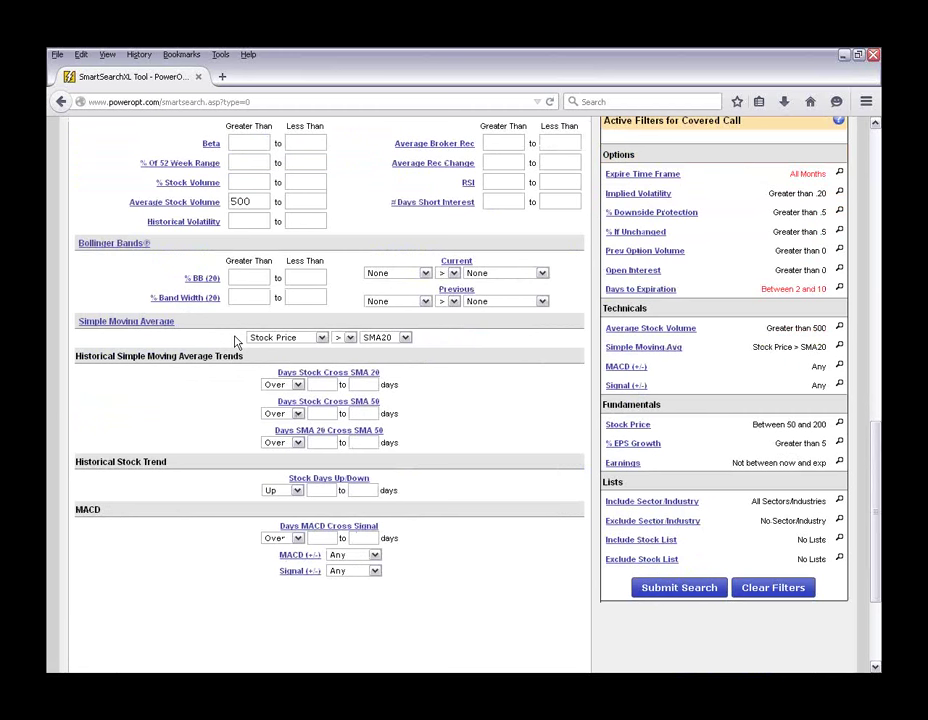
left_click(284, 338)
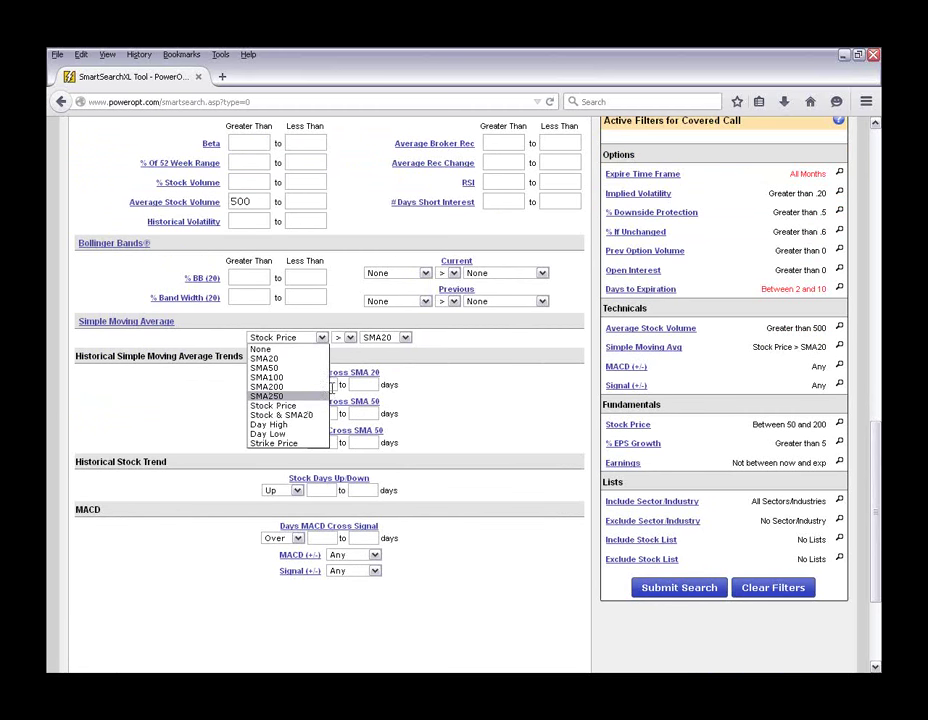
left_click(449, 349)
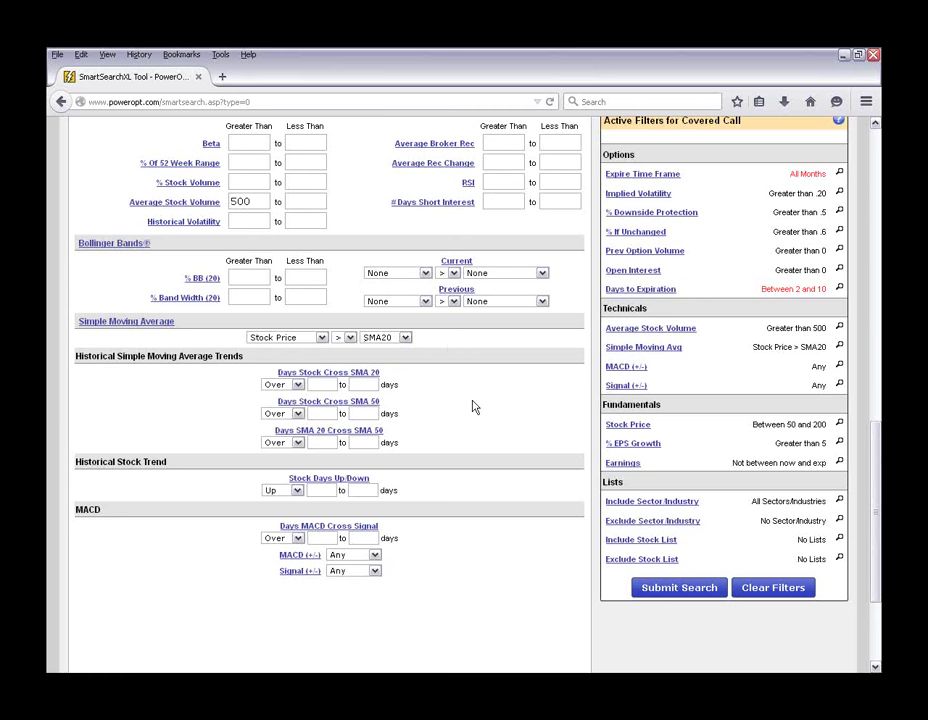
left_click(312, 341)
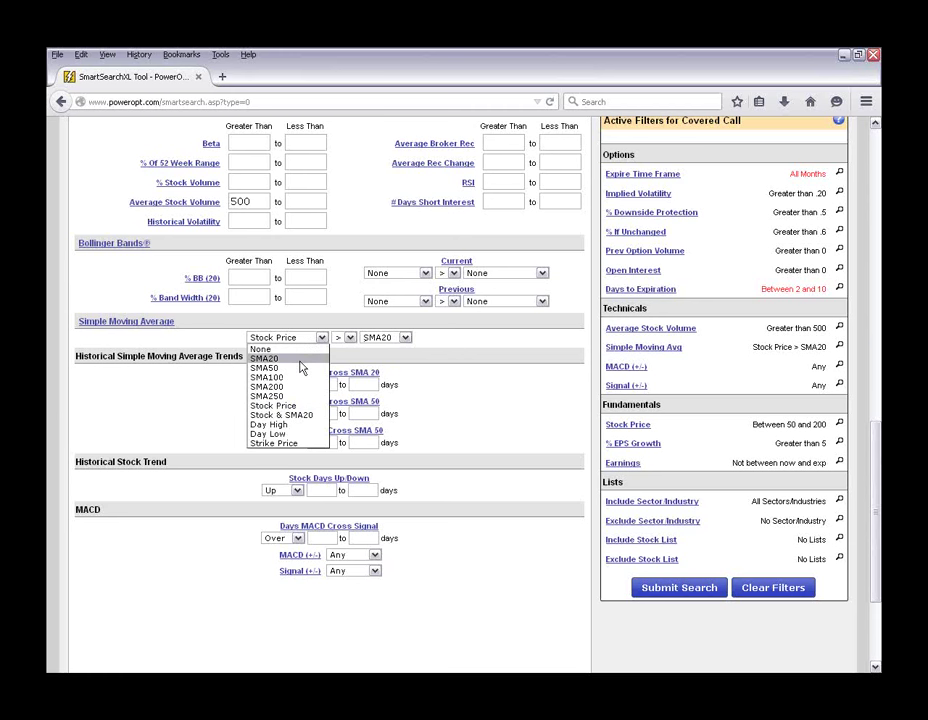
left_click(300, 362)
left_click(385, 339)
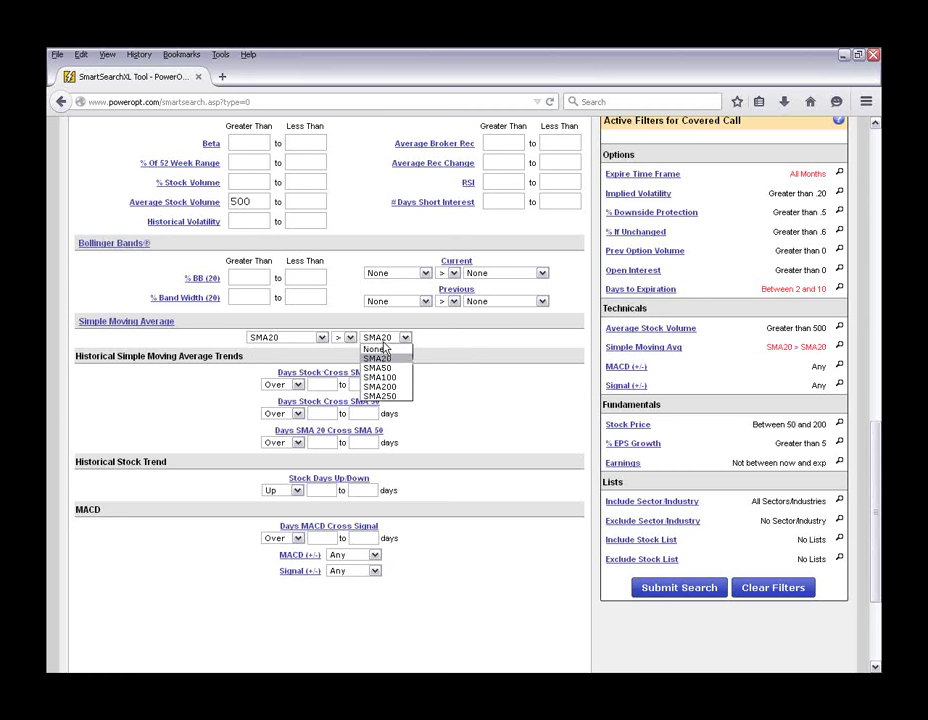
left_click(390, 368)
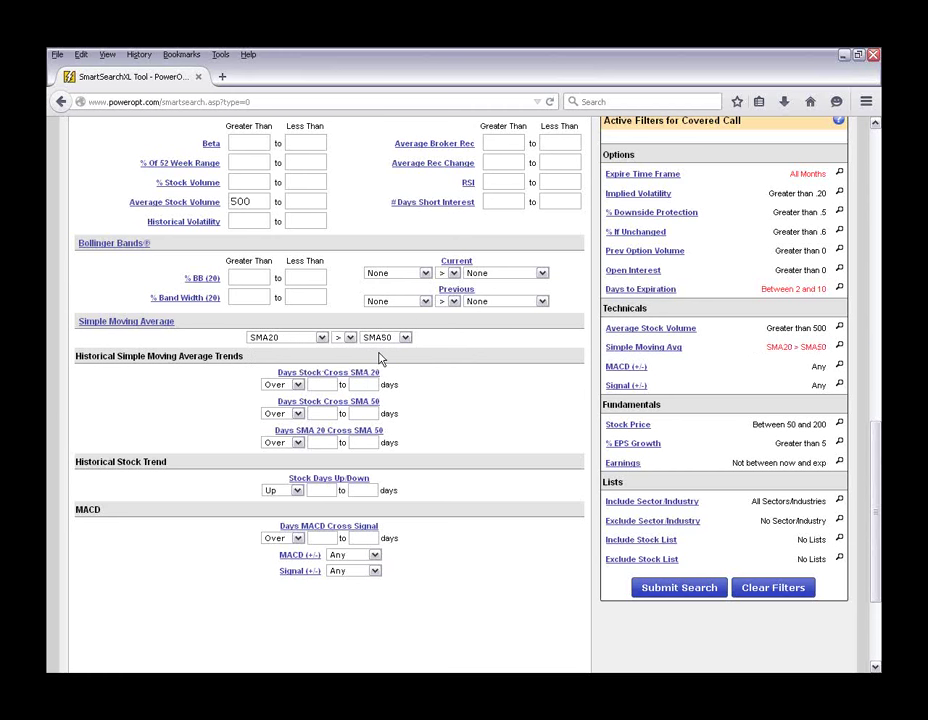
- Return the Simple Moving Average filter to Stock Price > SMA20
left_click(298, 339)
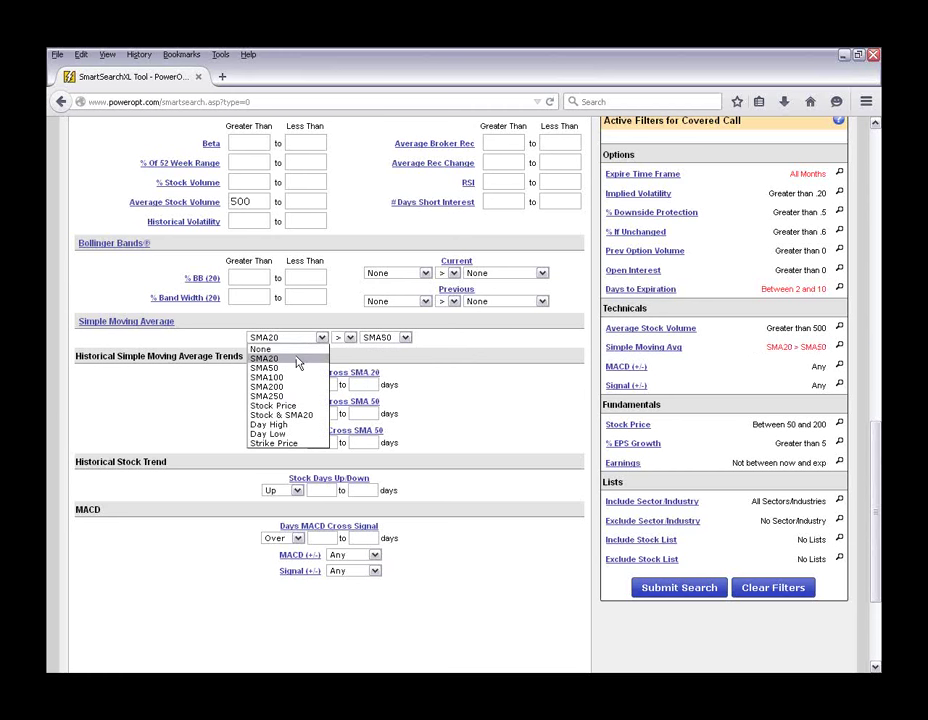
left_click(273, 405)
left_click(400, 338)
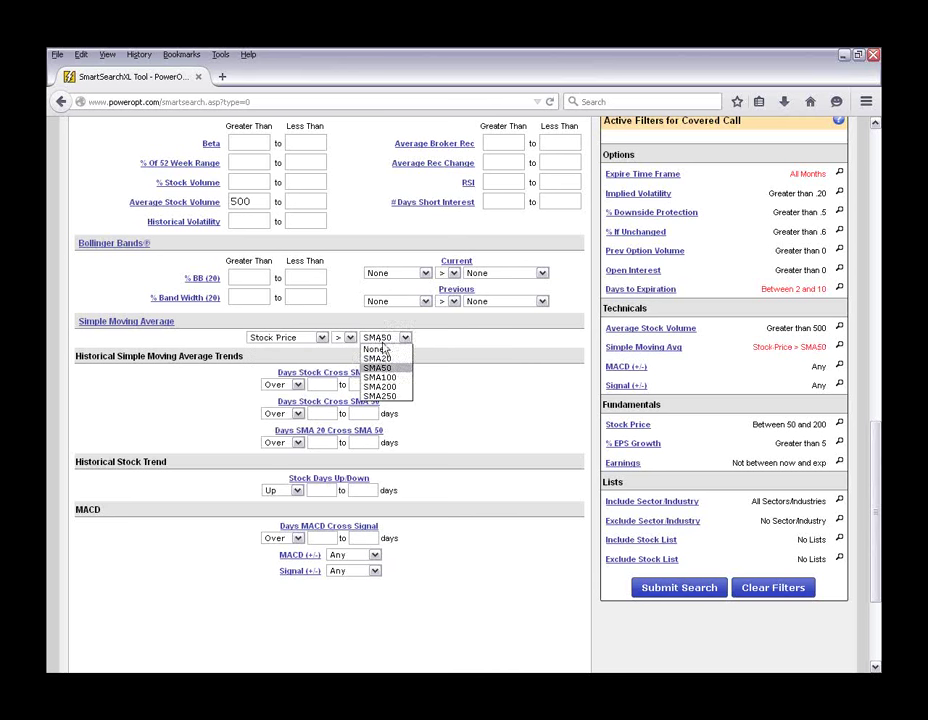
left_click(394, 360)
- Check the choices for the Days MACD Cross Signal filter without changing it
scroll(460, 389, "down", 2)
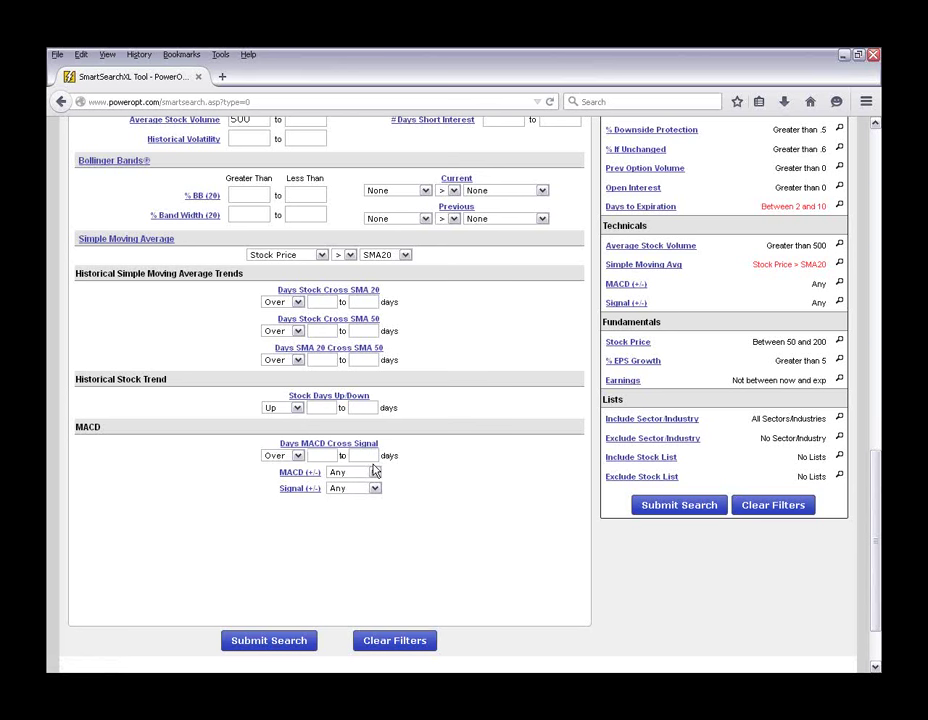
left_click(292, 456)
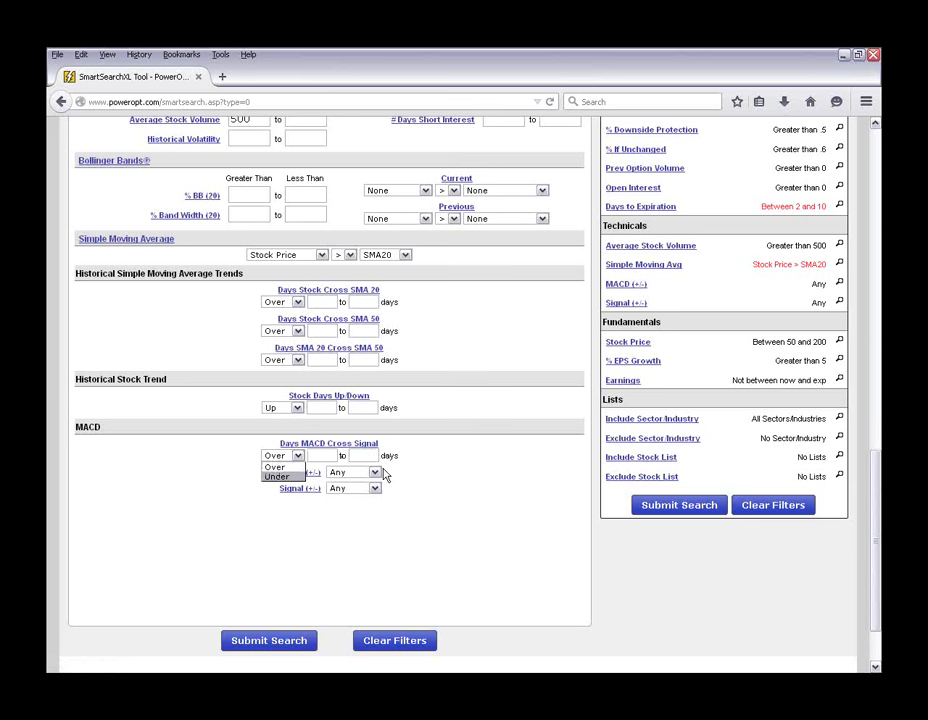
left_click(422, 476)
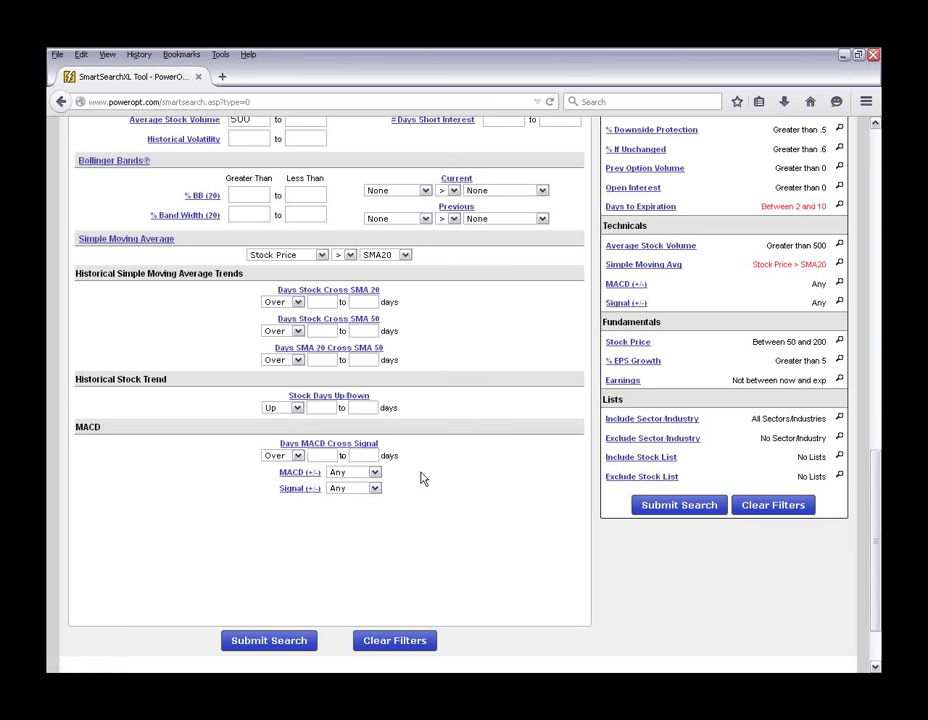
- Show the Fundamentals filters and review the Stock Price, Price/Earnings, Price/Earnings/Growth and % Dividend Yield criteria
scroll(421, 478, "up", 5)
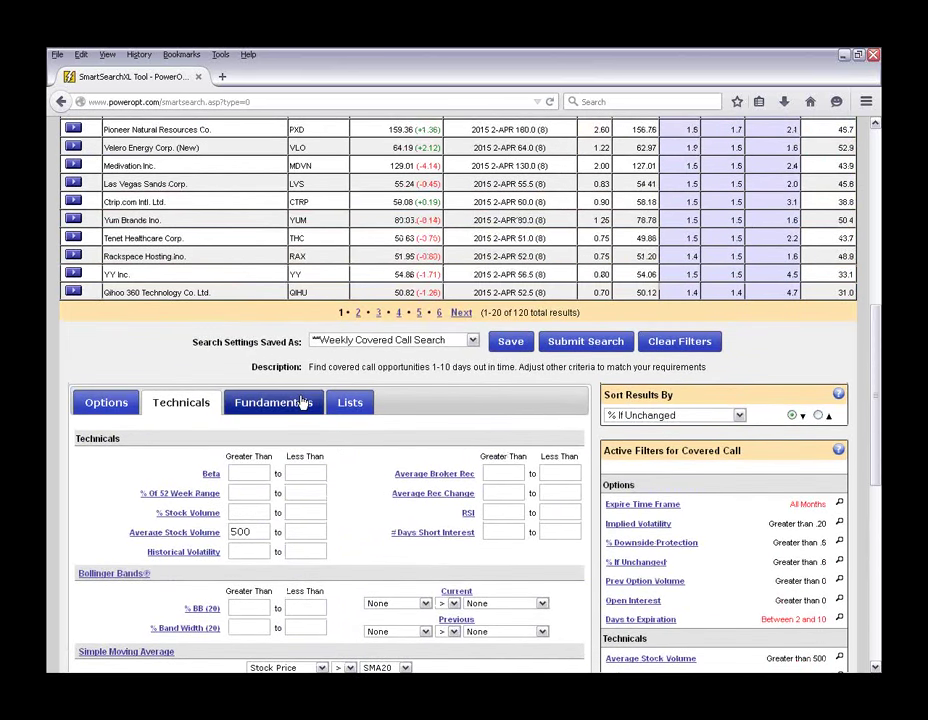
left_click(300, 403)
scroll(350, 470, "down", 3)
double_click(298, 307)
left_click(346, 432)
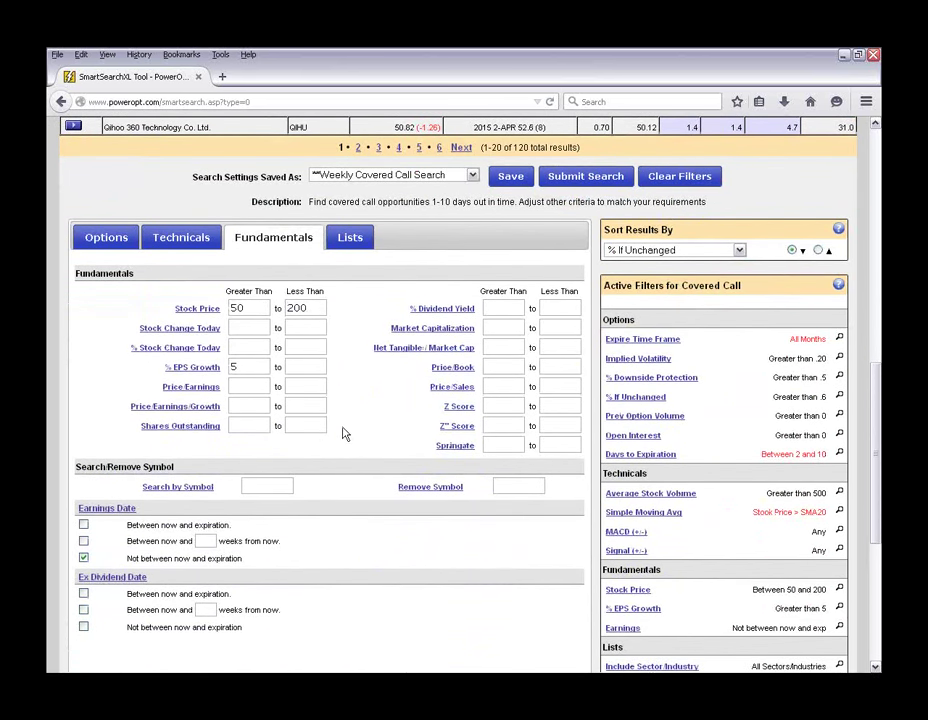
left_click(262, 386)
left_click(259, 406)
left_click(510, 306)
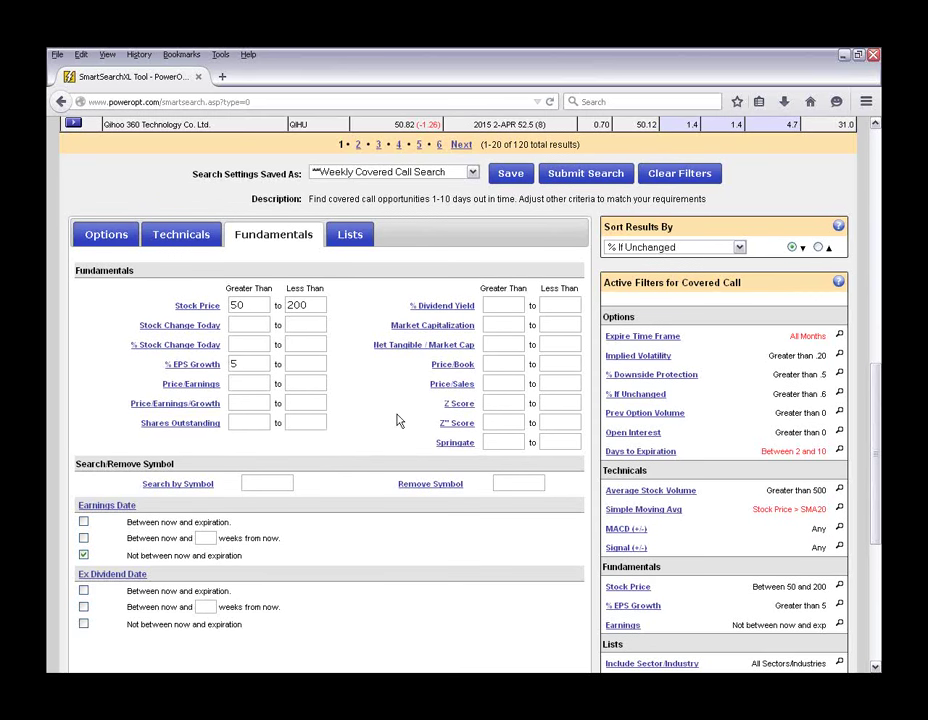
- Try the two other Earnings Date options and reselect Not between now and expiration
scroll(397, 421, "down", 2)
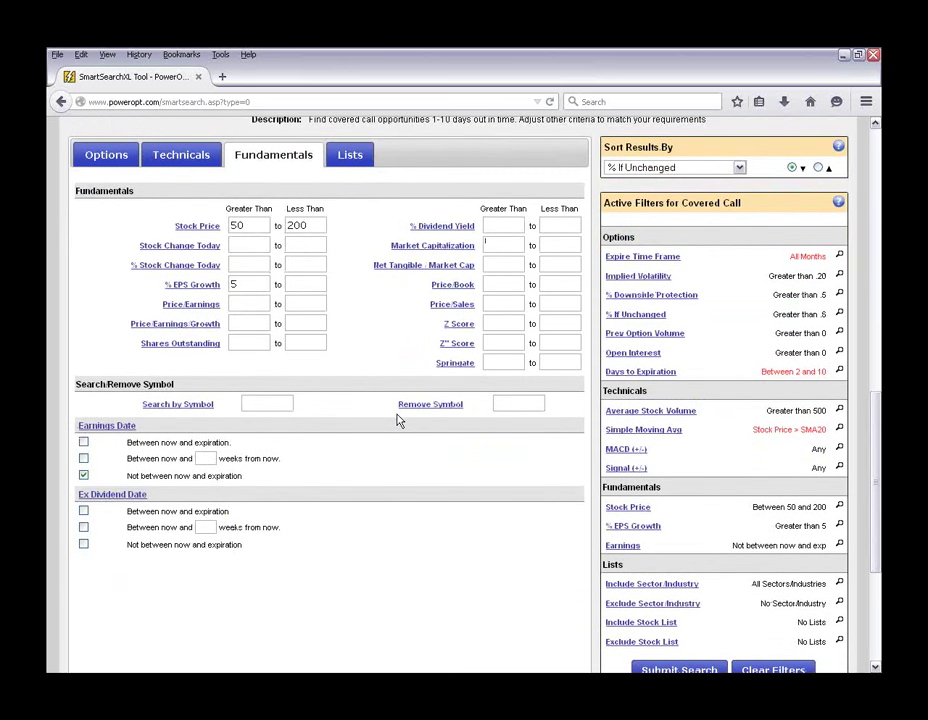
left_click(83, 442)
left_click(84, 459)
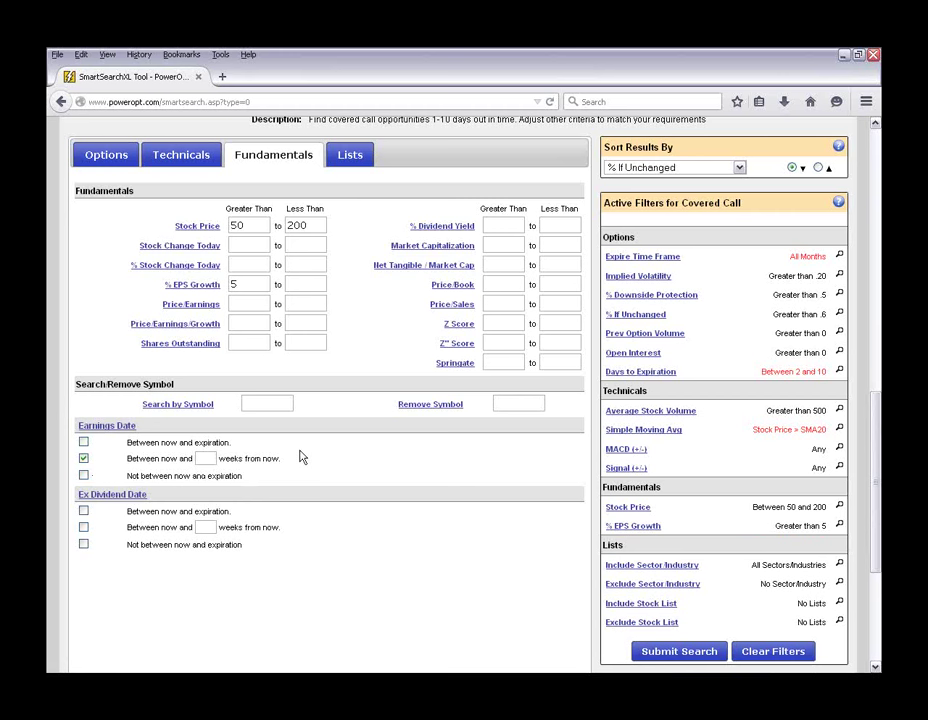
left_click(83, 475)
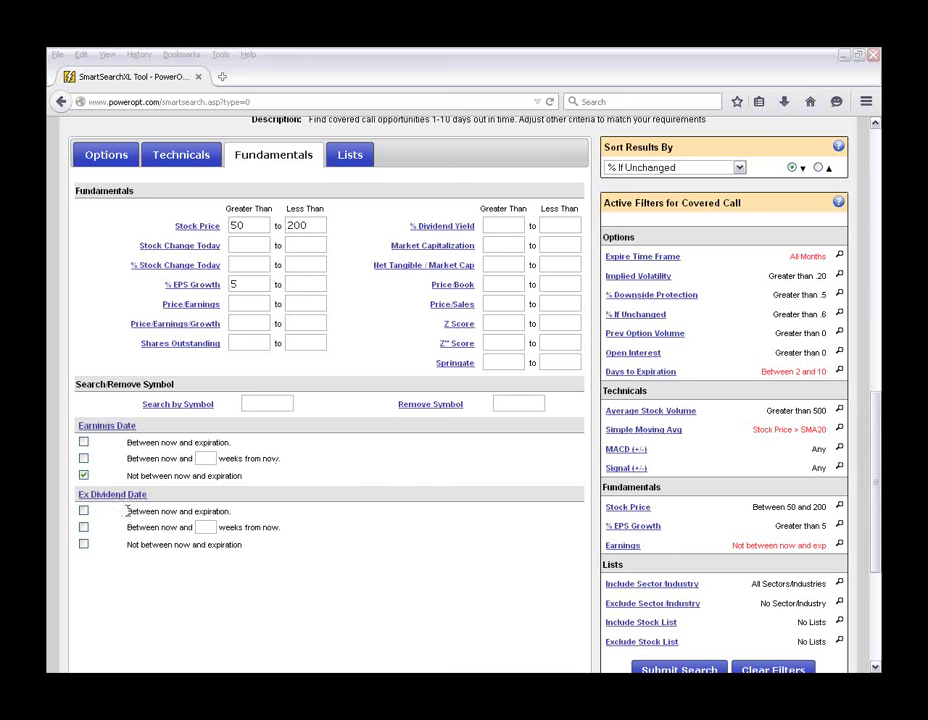
- Try the Ex Dividend Date option Not between now and expiration and turn it off again
left_click(84, 545)
left_click(84, 543)
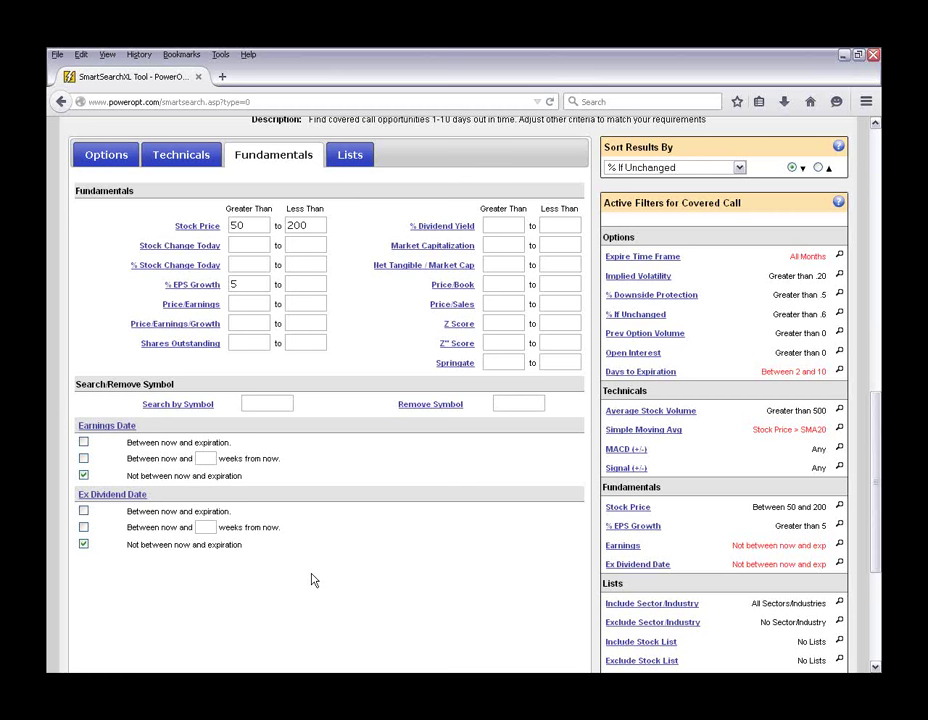
left_click(83, 544)
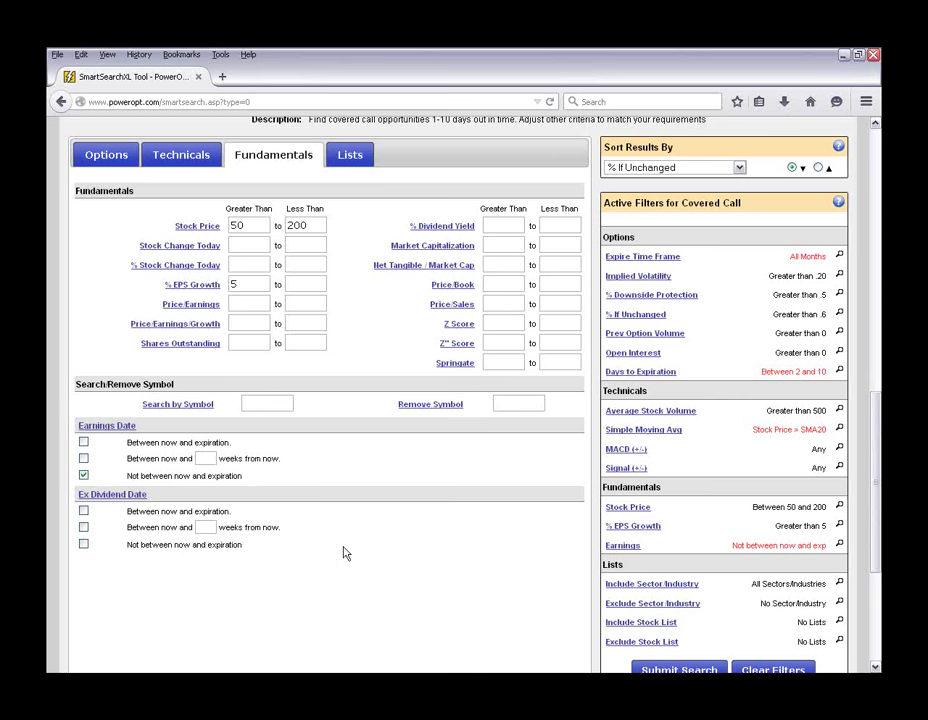
scroll(356, 553, "up", 2)
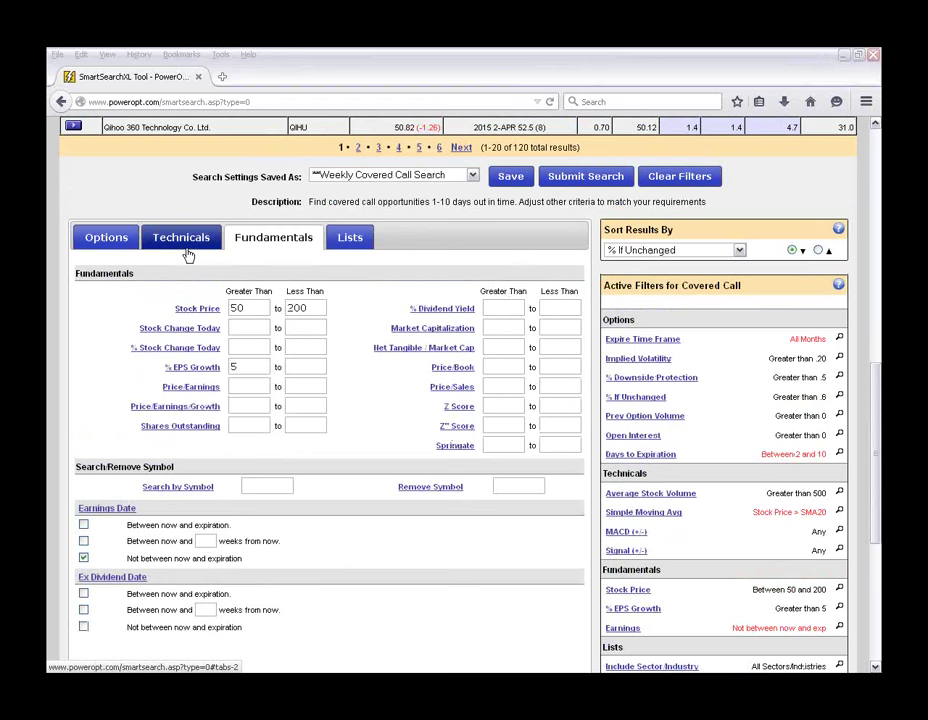
- Show the Lists filters and review the stock lists available for inclusion, down to Volatility Indexes, without choosing one
left_click(351, 245)
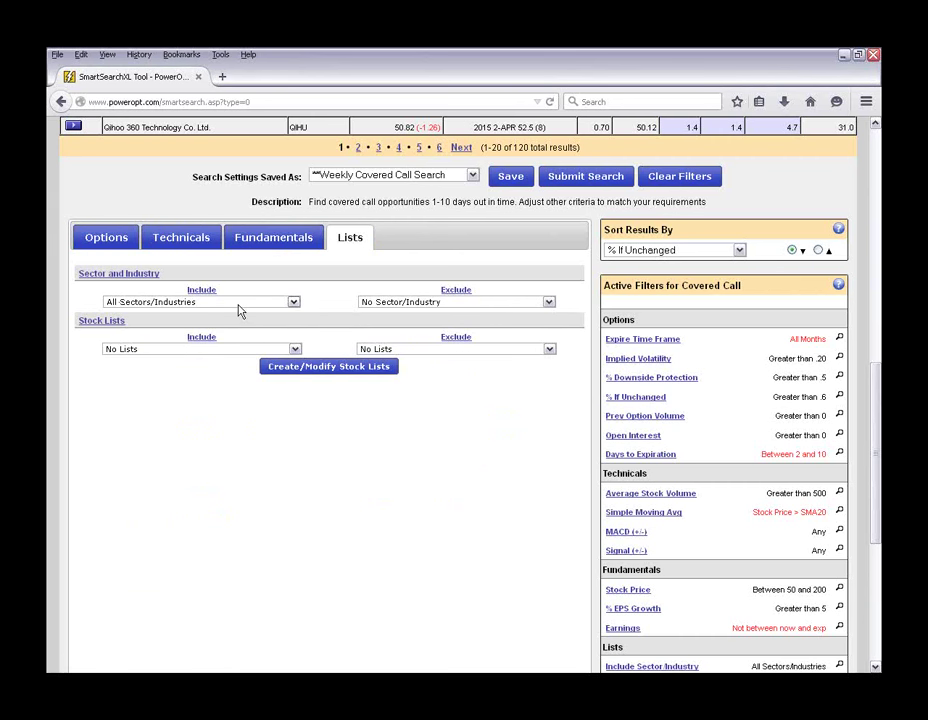
mouse_move(120, 279)
left_click(182, 349)
scroll(195, 400, "down", 1)
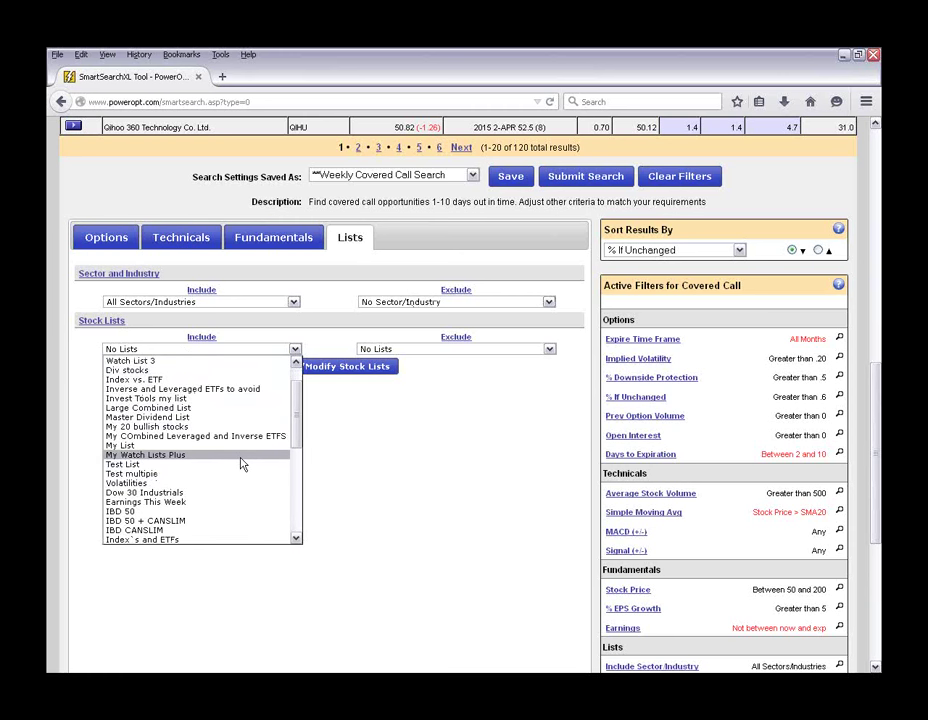
scroll(240, 464, "down", 2)
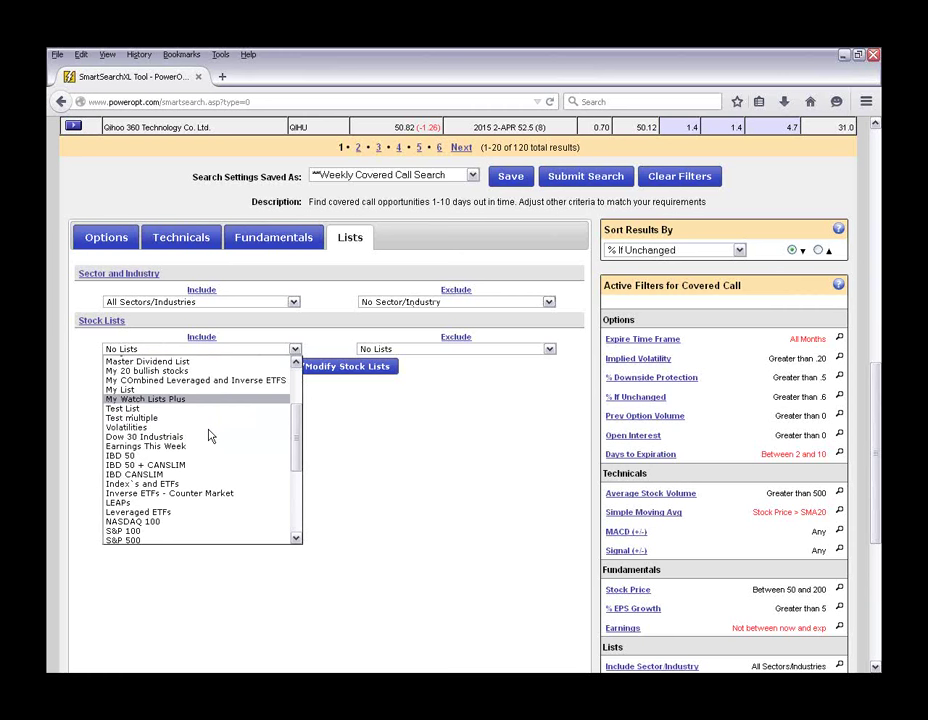
scroll(202, 427, "down", 2)
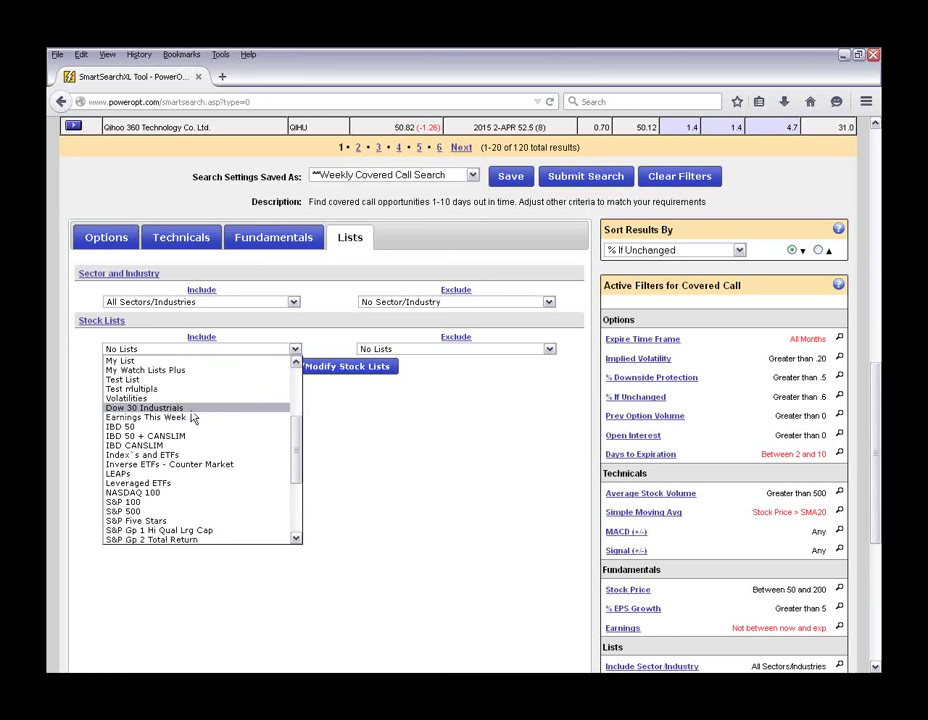
scroll(190, 415, "down", 1)
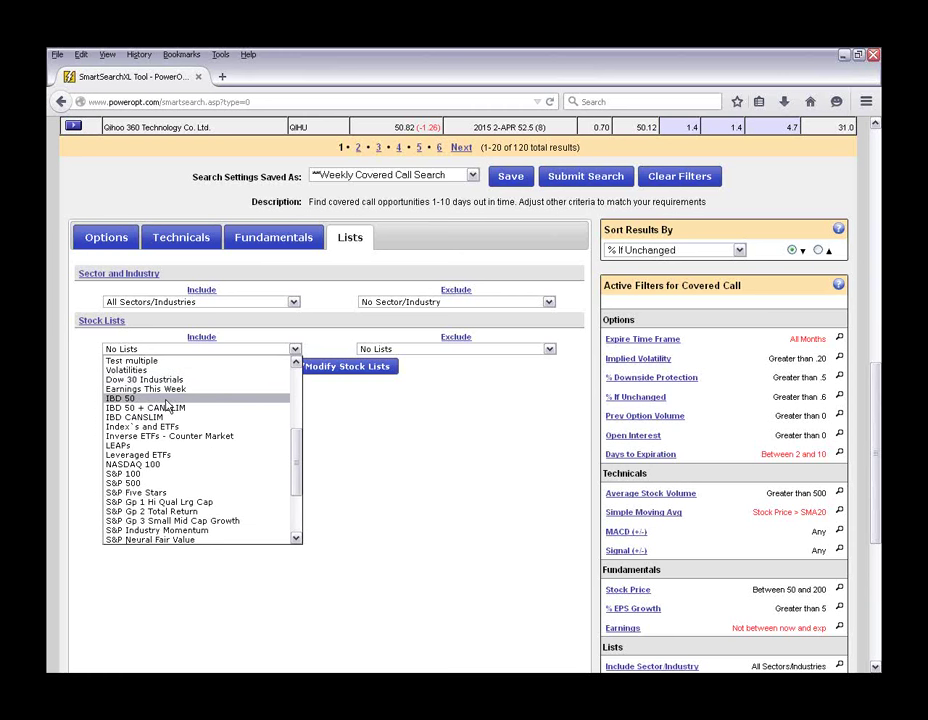
scroll(175, 425, "down", 1)
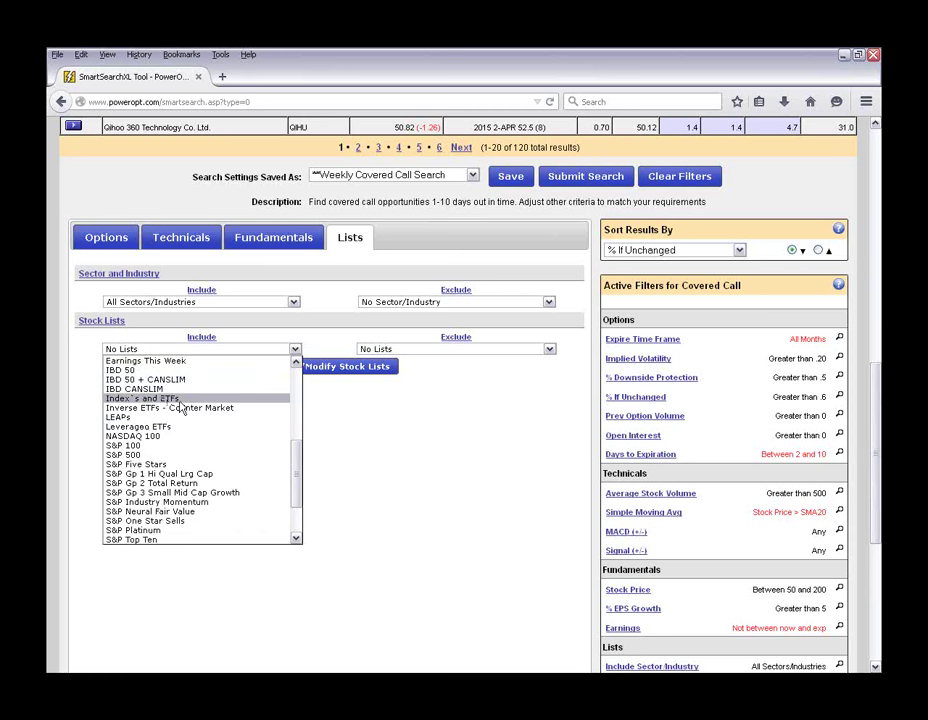
scroll(180, 408, "down", 1)
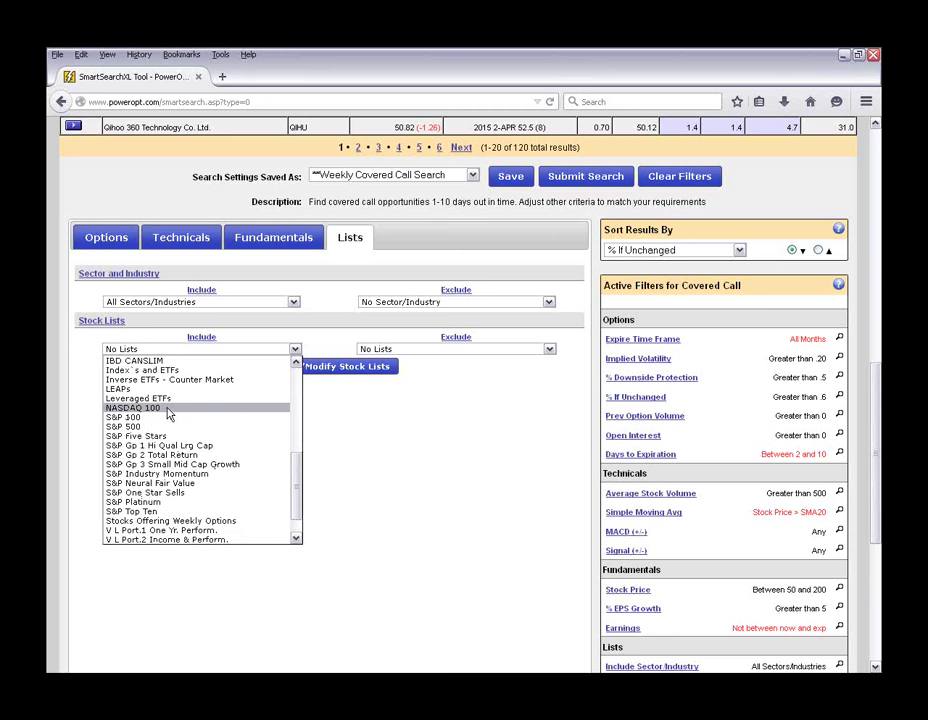
scroll(168, 413, "down", 1)
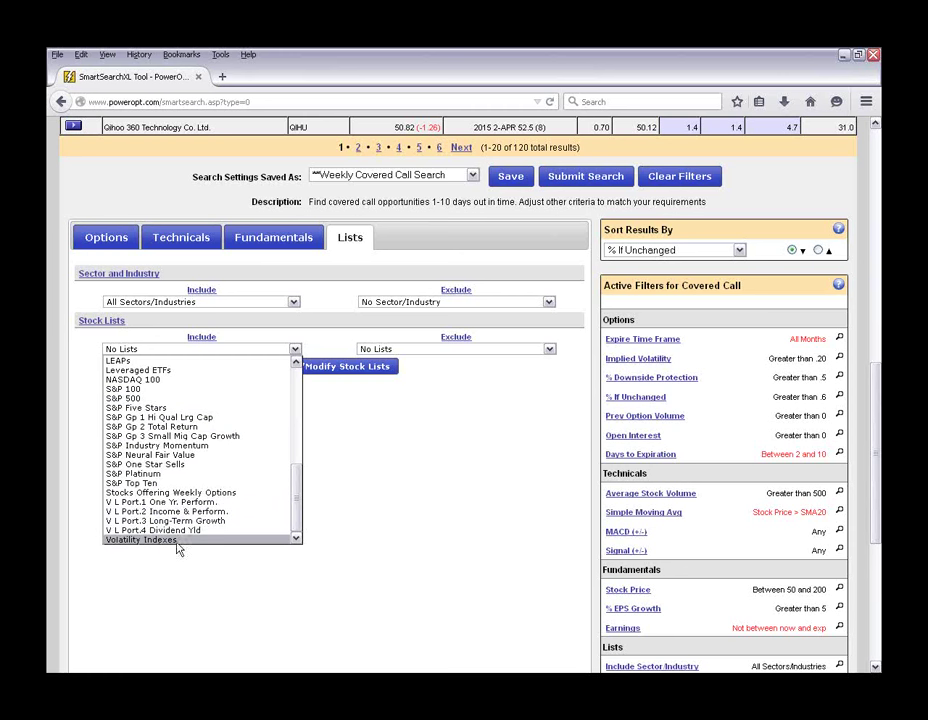
left_click(331, 455)
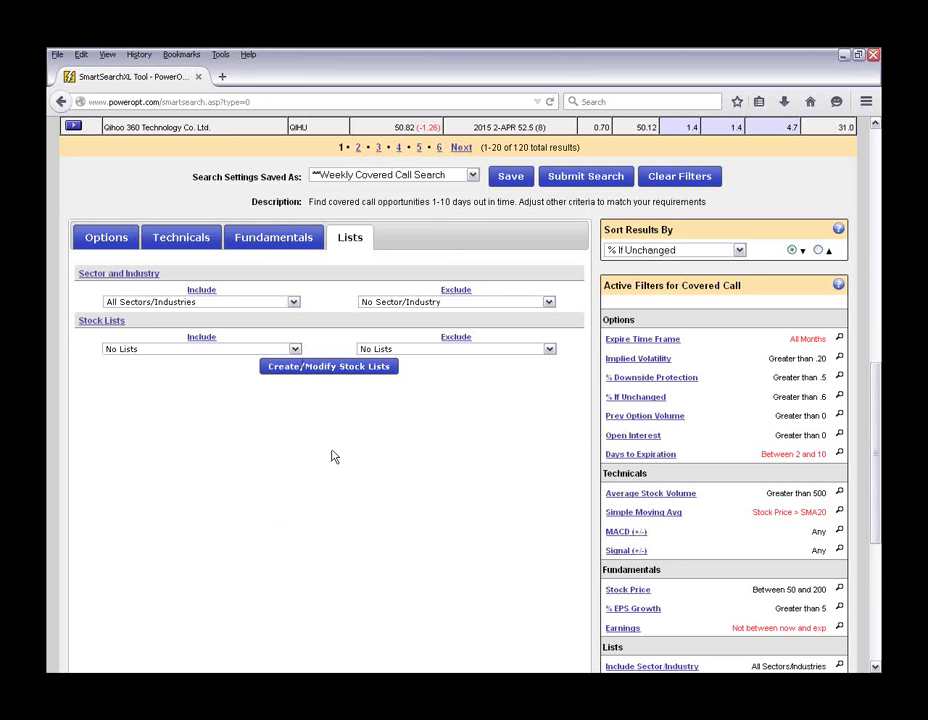
- Check which stock lists can be excluded from the search without choosing one
left_click(471, 352)
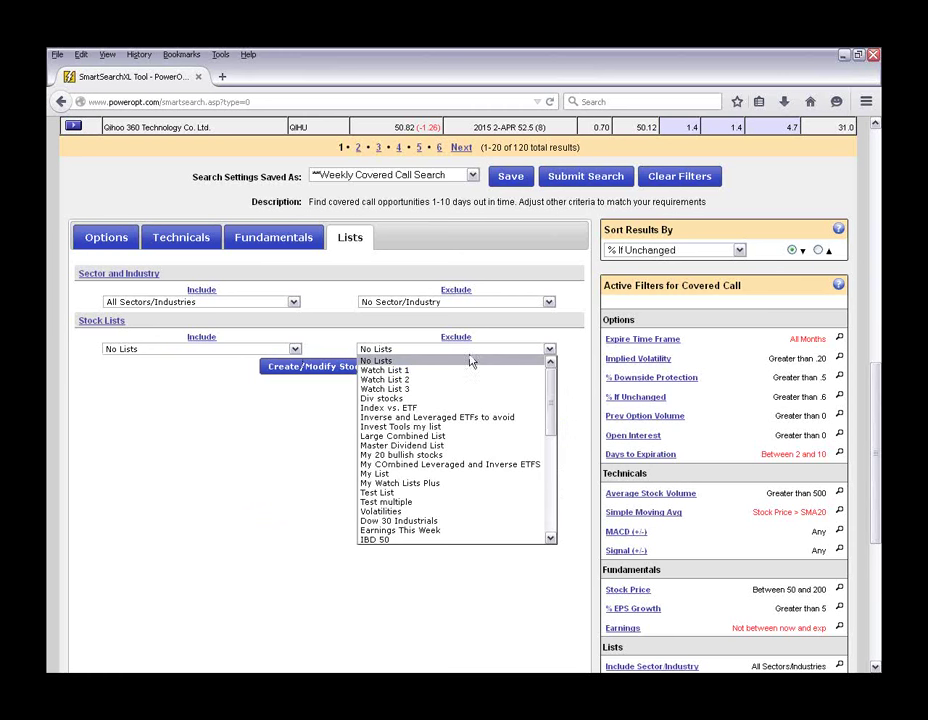
scroll(446, 493, "down", 2)
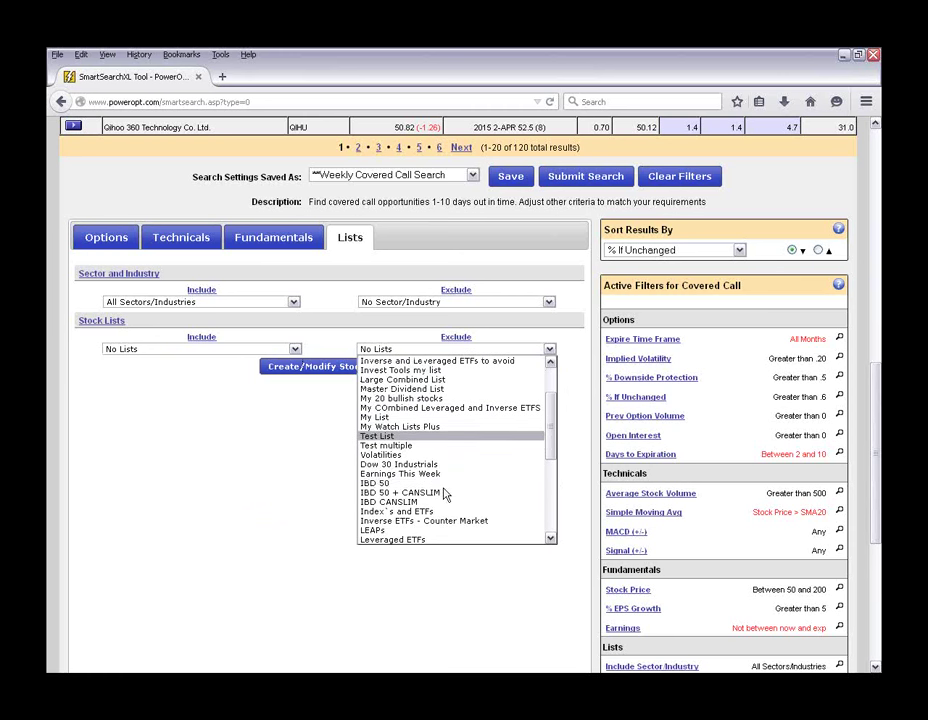
scroll(444, 476, "down", 2)
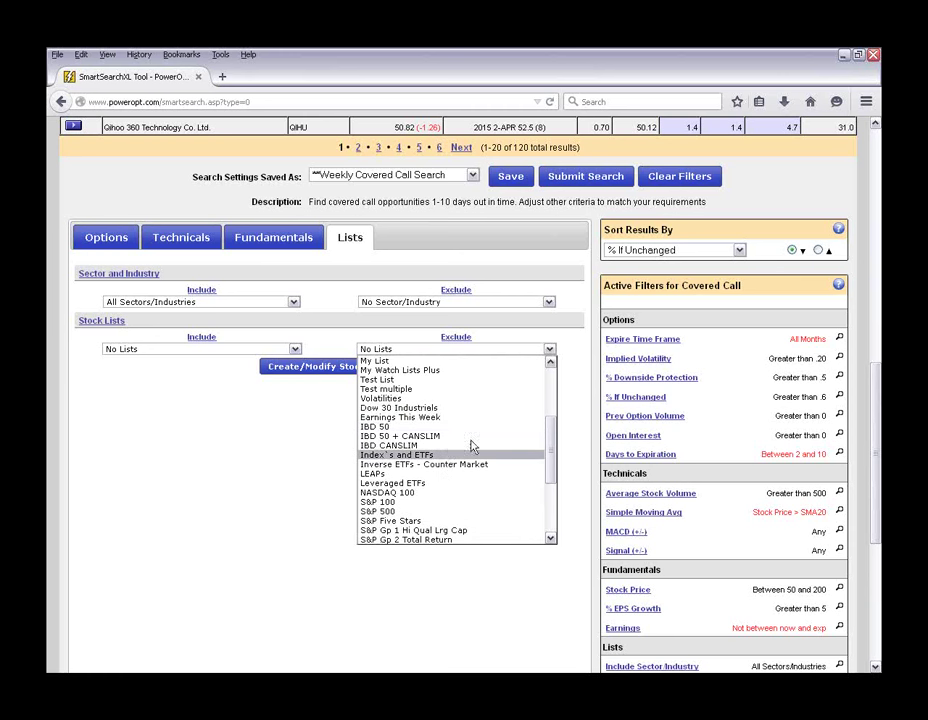
left_click(531, 424)
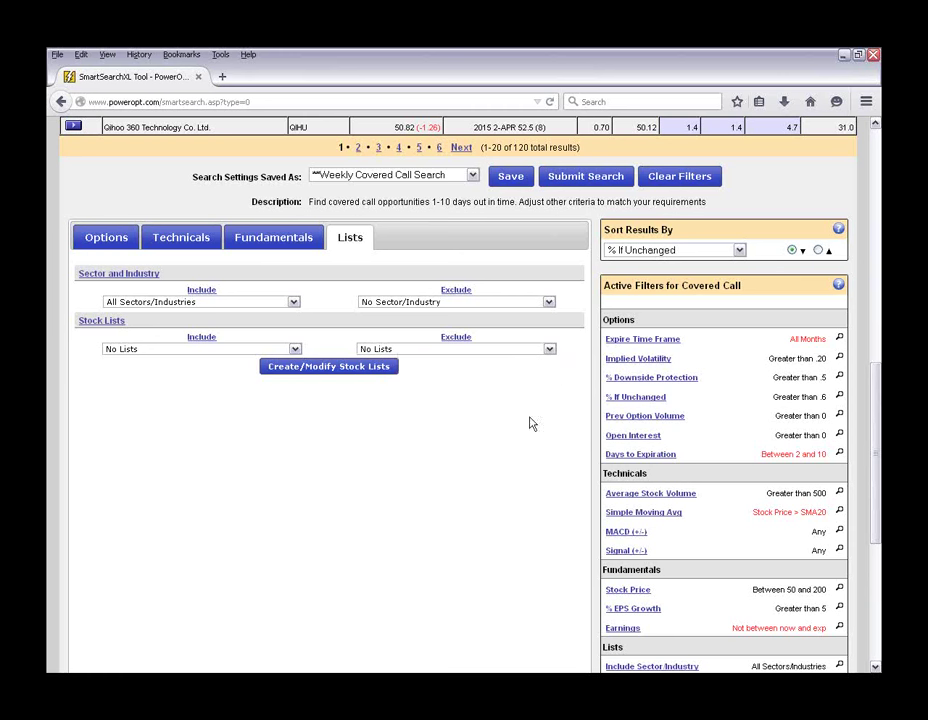
- View the personal stock lists and the form for creating a new Stock/Index List, and close them without creating a list
left_click(359, 374)
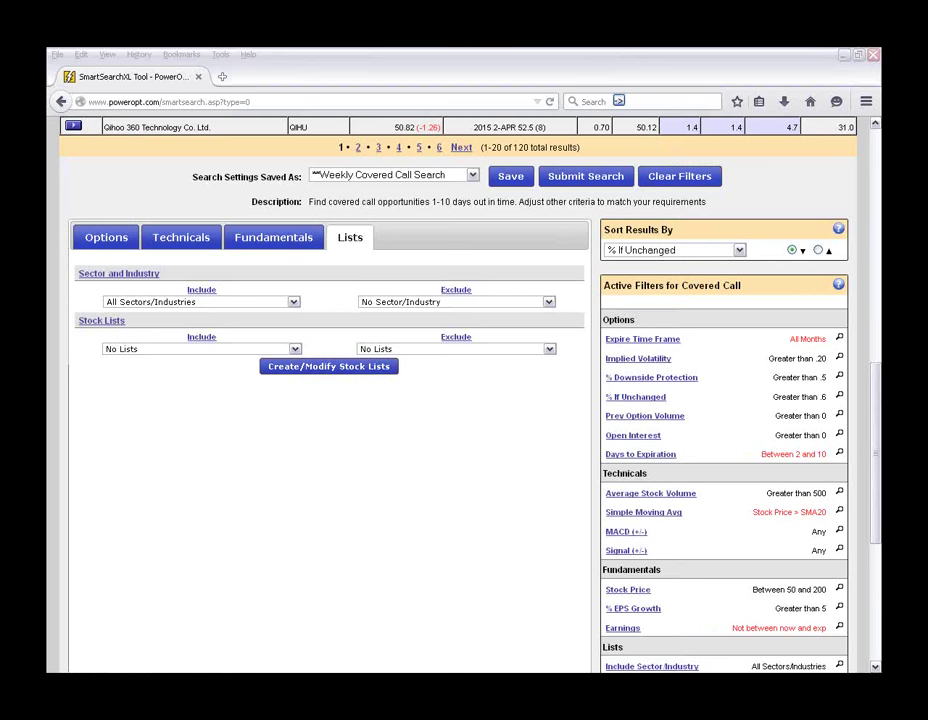
scroll(600, 327, "down", 5)
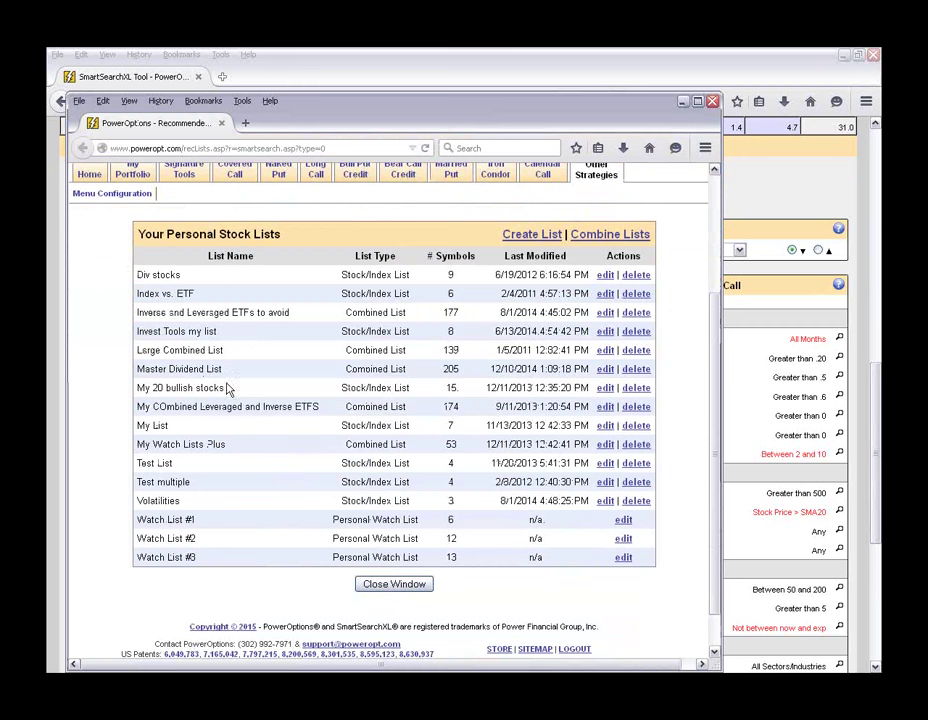
left_click(549, 238)
left_click(303, 334)
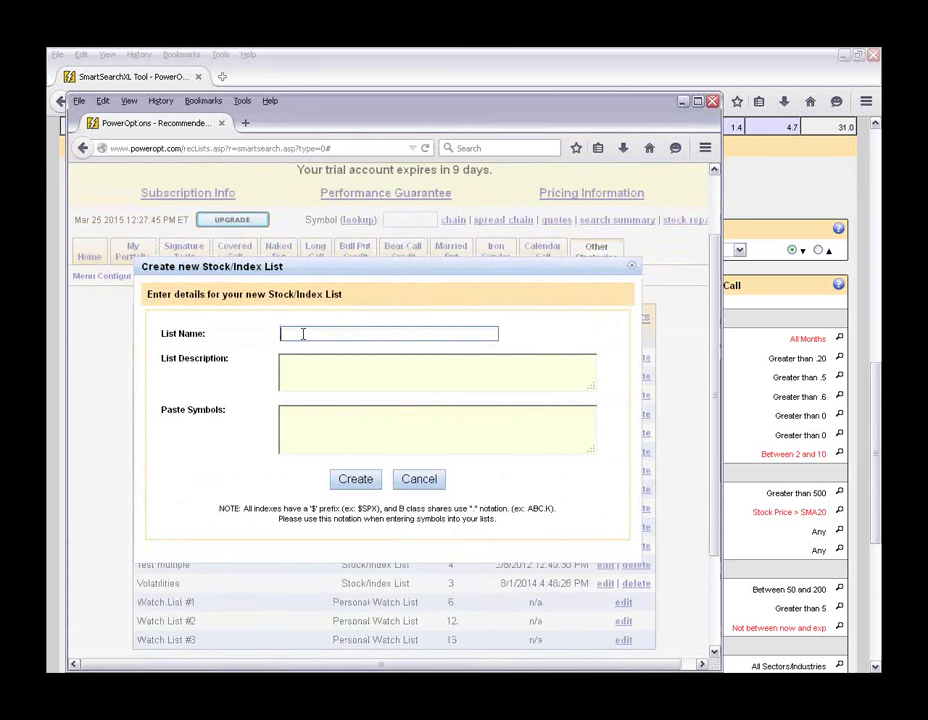
left_click(307, 414)
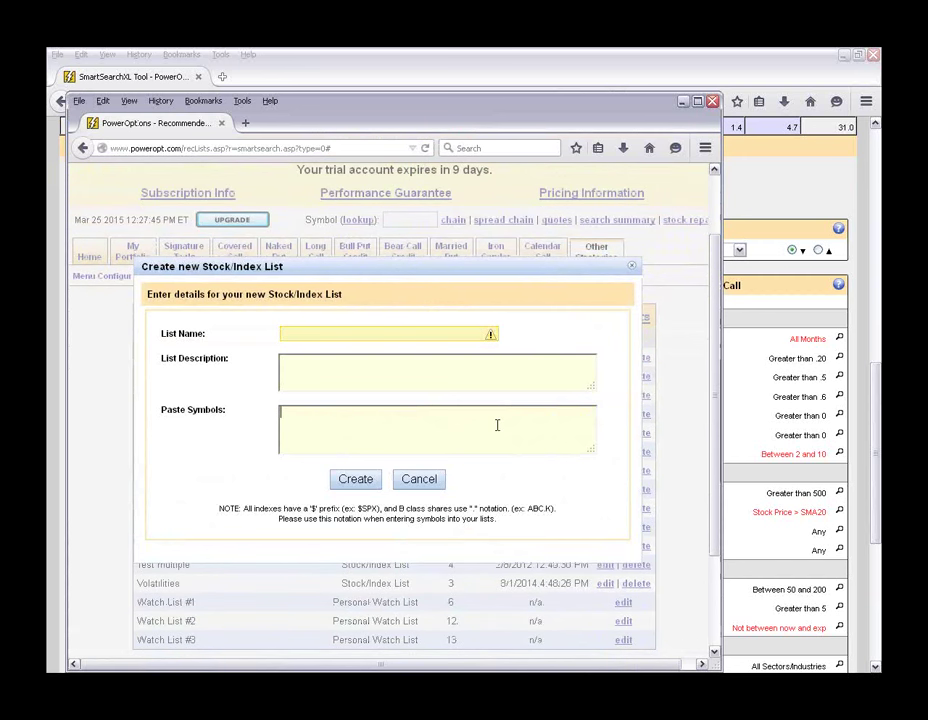
left_click(631, 269)
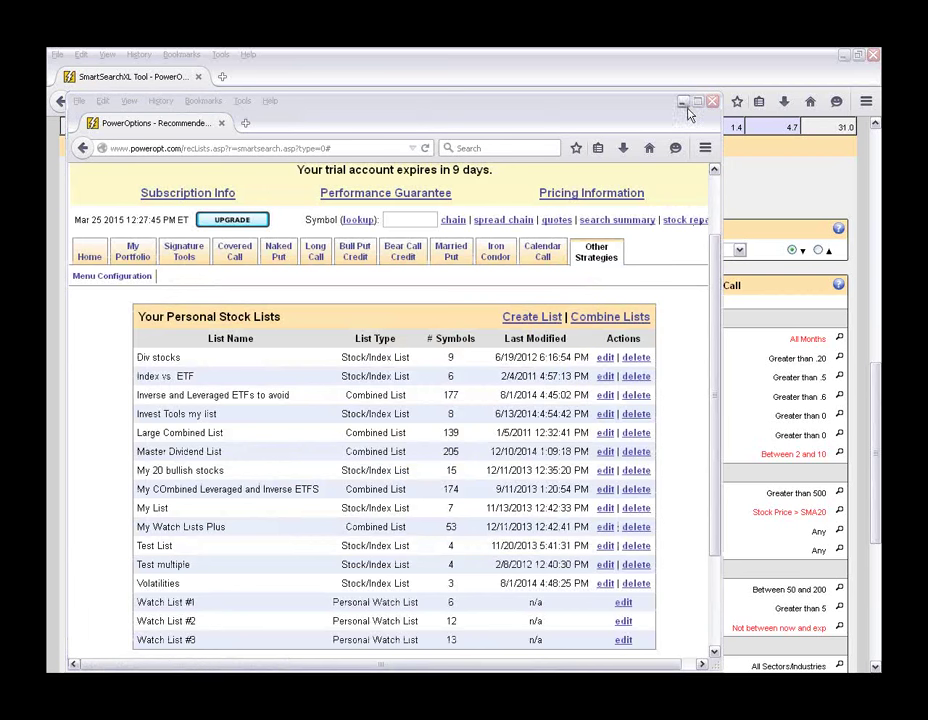
key("ctrl+w")
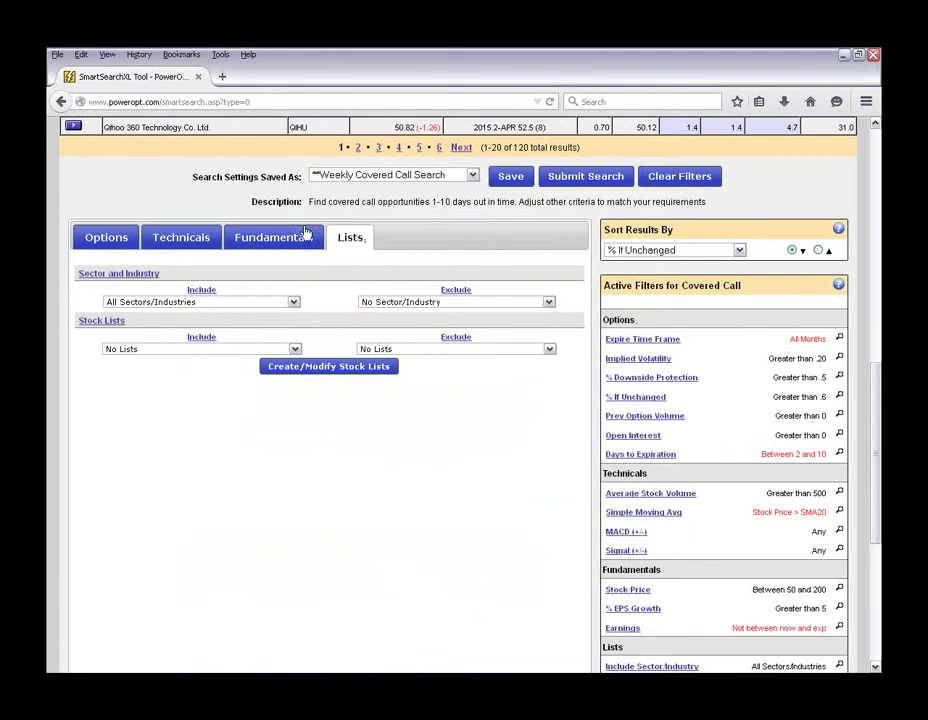
- Look over the covered call results and the saved search settings, keeping Weekly Covered Call Search
scroll(327, 403, "up", 2)
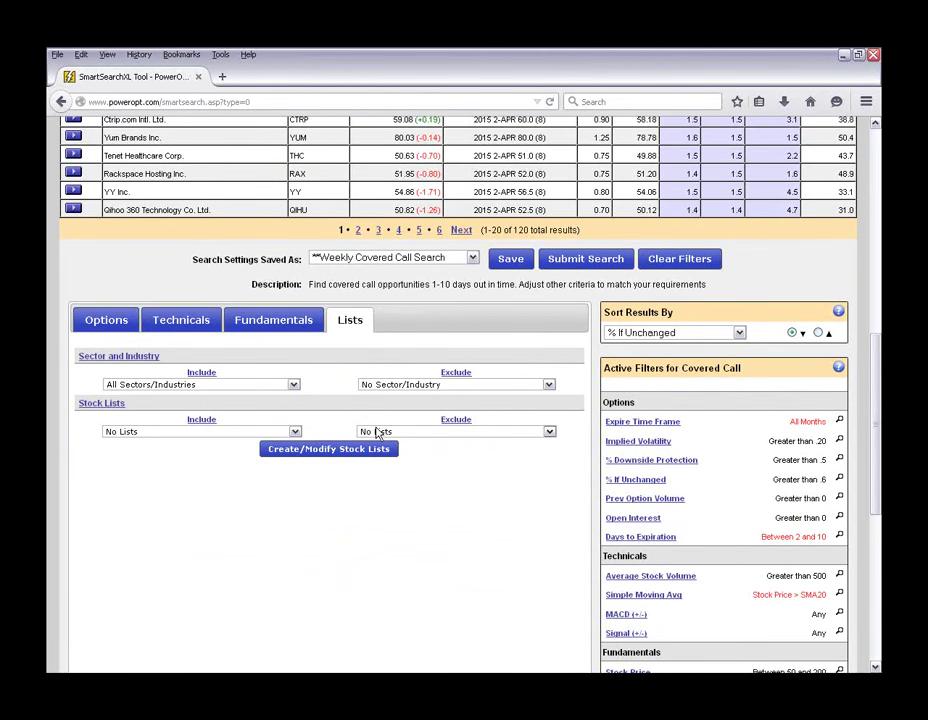
scroll(380, 432, "up", 3)
scroll(379, 431, "up", 3)
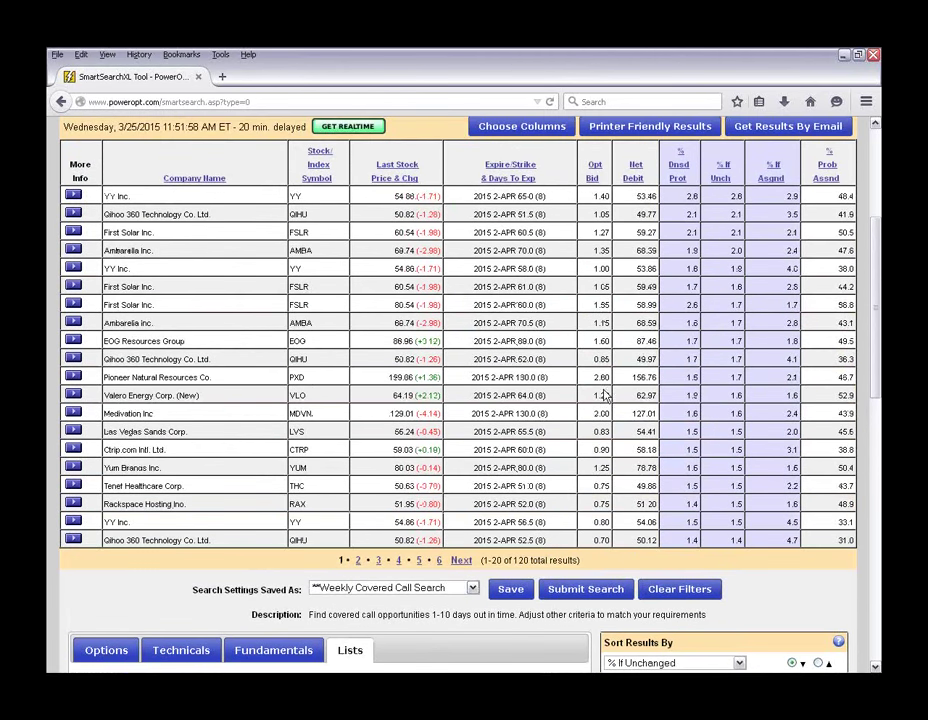
scroll(613, 412, "down", 1)
scroll(613, 412, "down", 3)
left_click(400, 423)
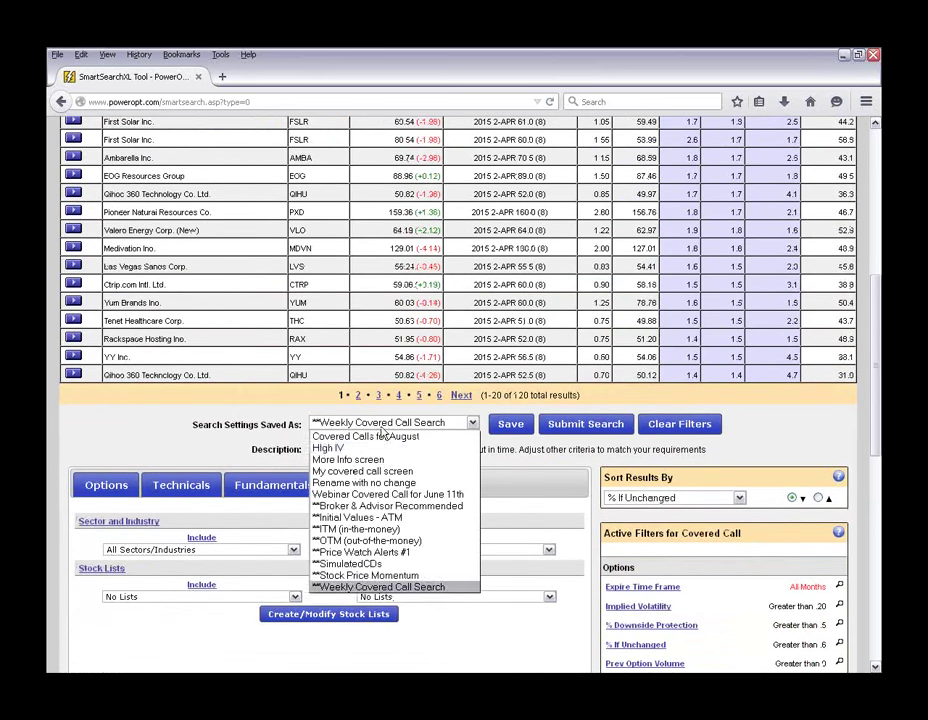
left_click(620, 478)
- Clear all search filters and check the Options, Technicals, Fundamentals and Lists sections of the active filters
left_click(655, 428)
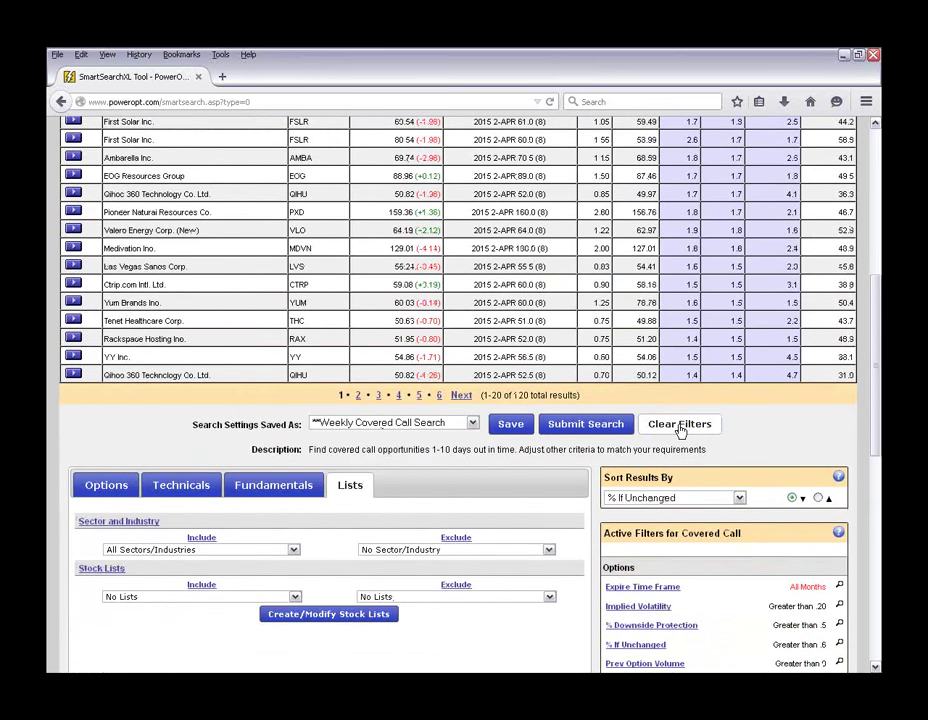
scroll(750, 420, "down", 6)
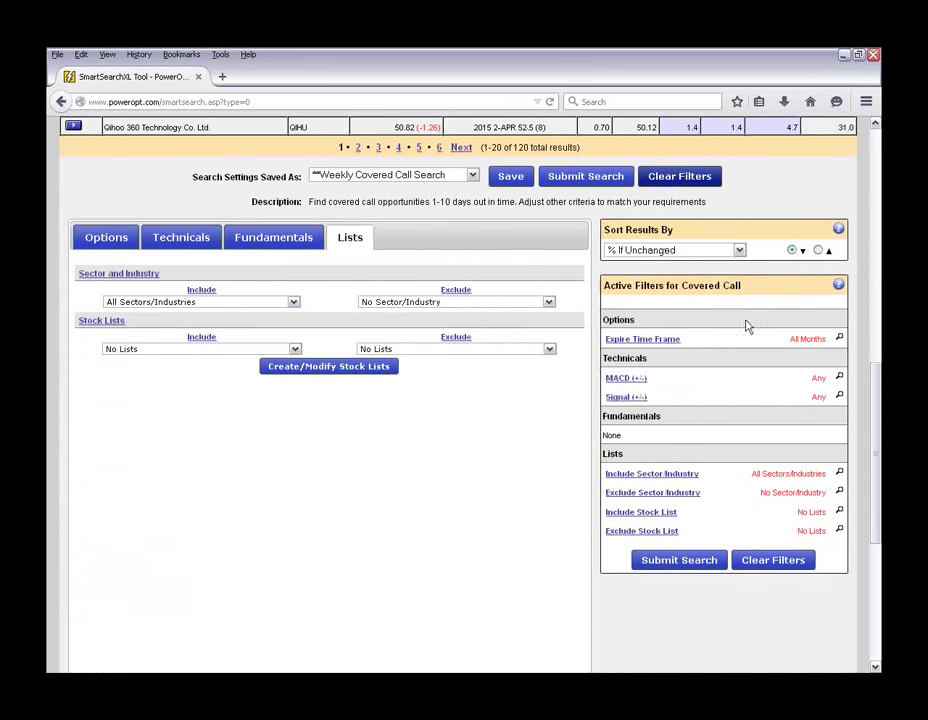
left_click_drag(597, 322, 640, 322)
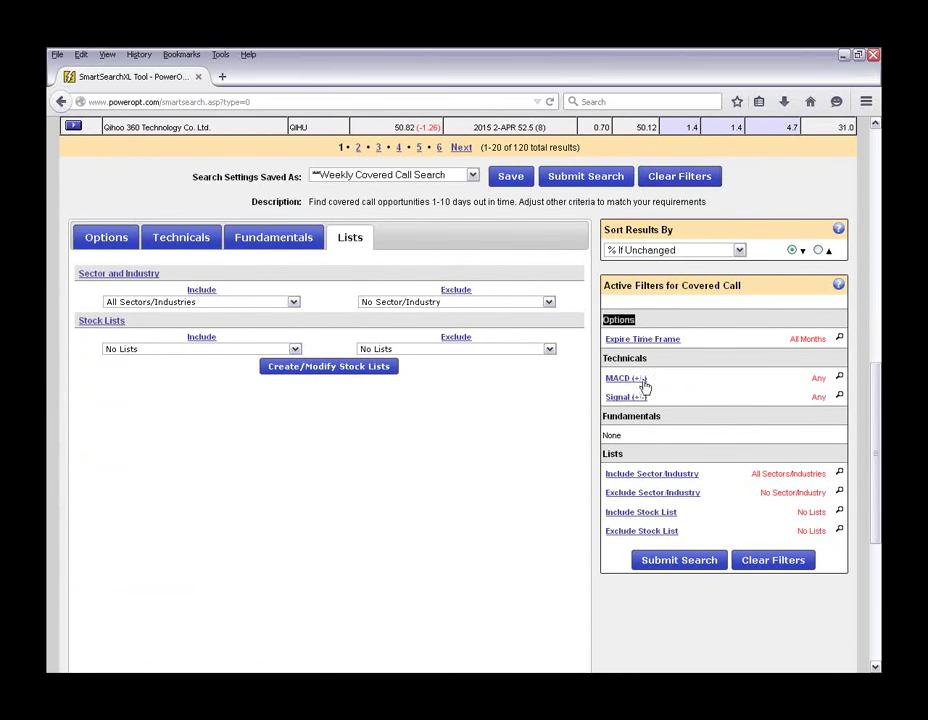
left_click_drag(605, 364, 697, 369)
left_click(644, 462)
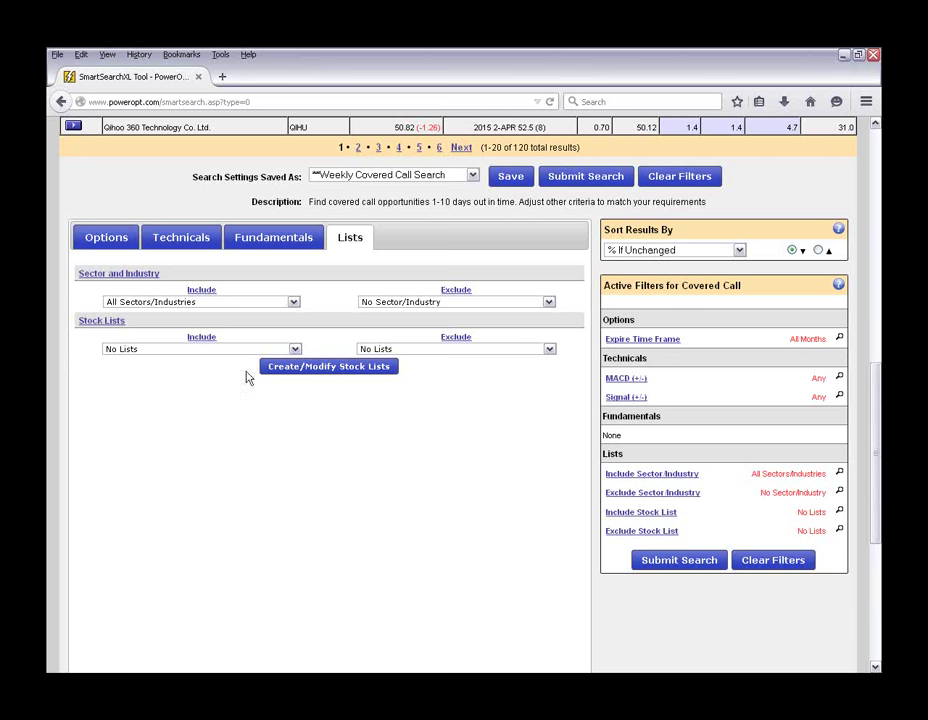
- Set the Days To Expiration filter in the Options criteria to a range of 1 to 10
left_click(122, 241)
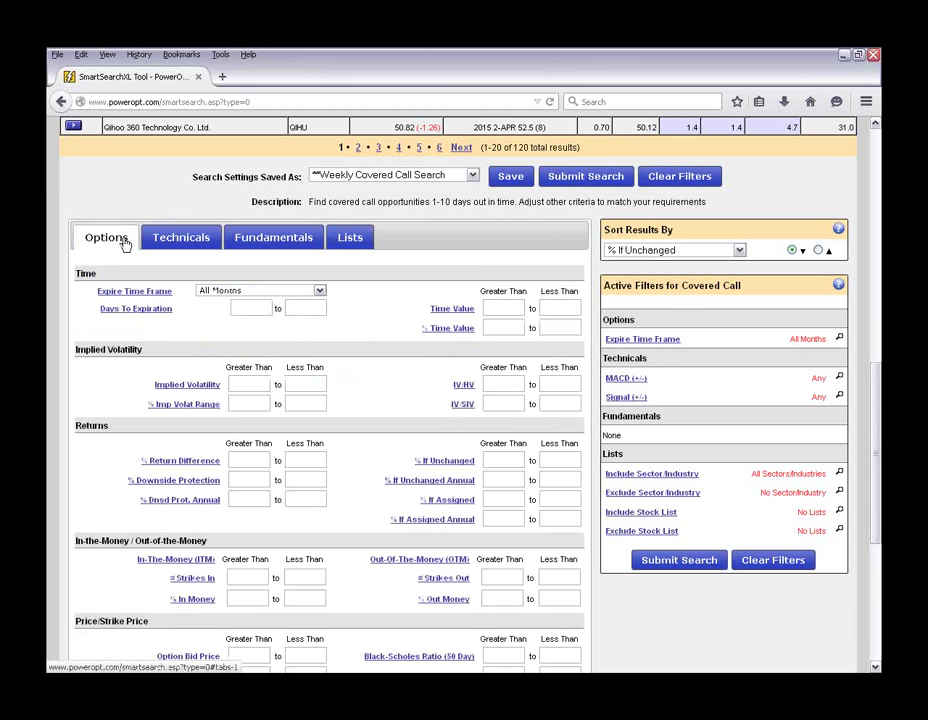
left_click(248, 309)
type("1")
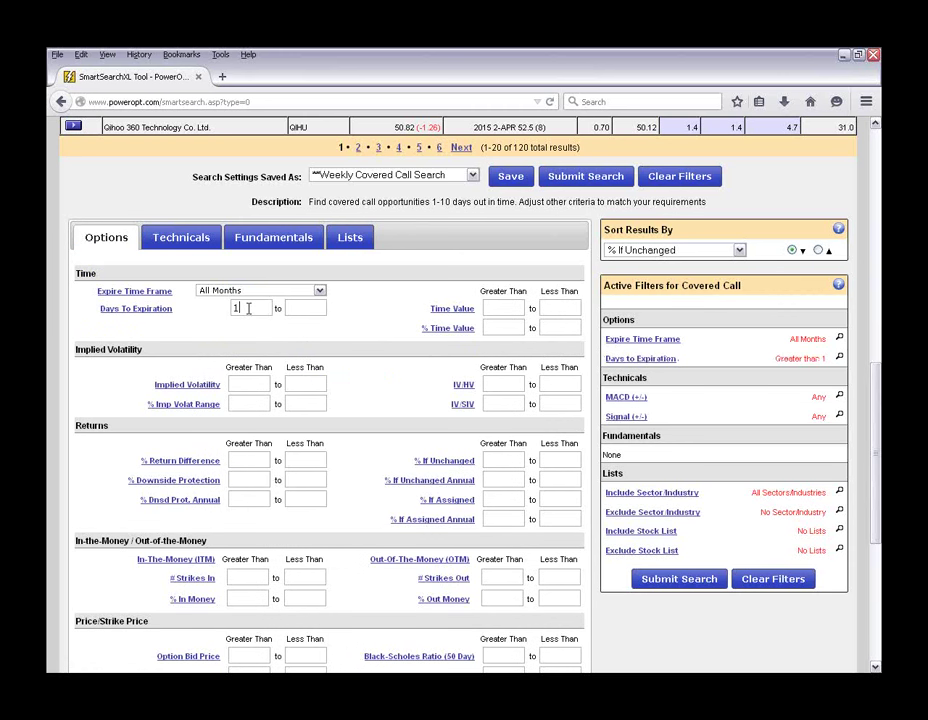
left_click(292, 309)
type("10")
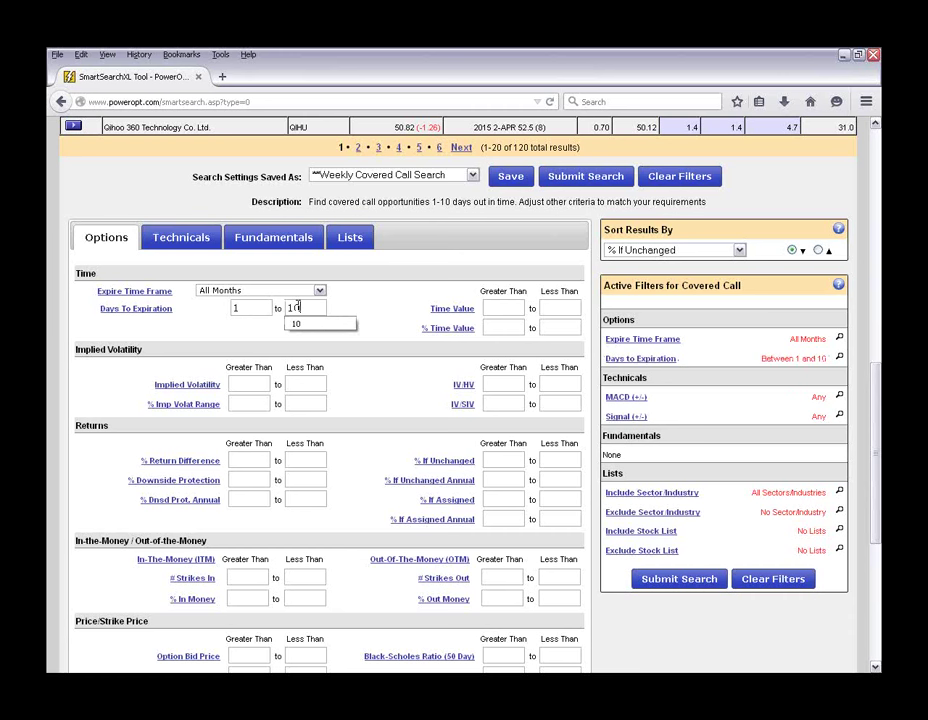
key("Escape")
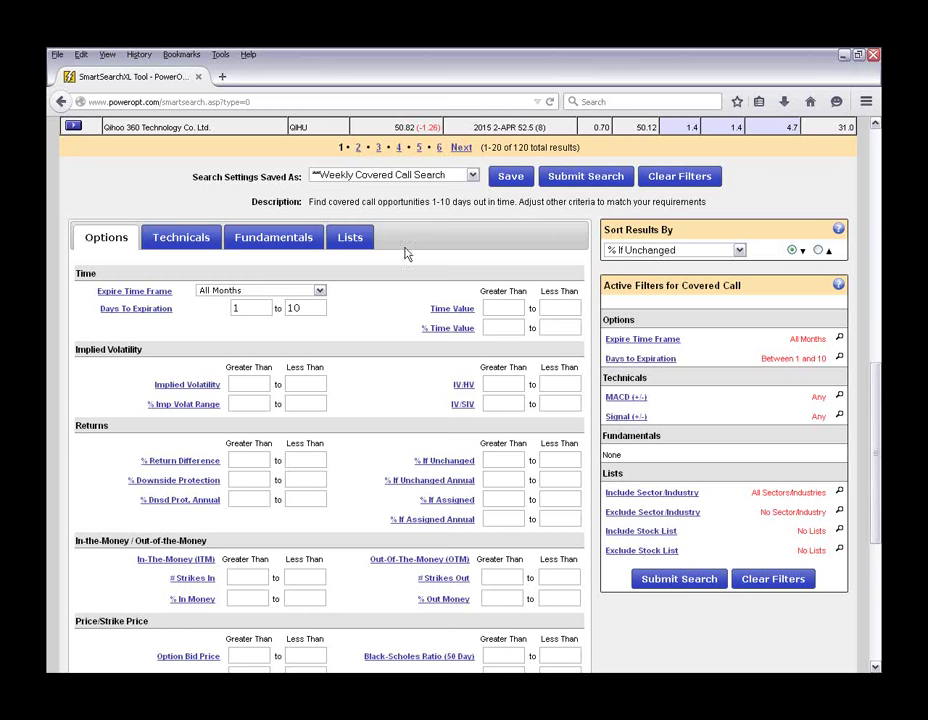
- Set the Stock Price filter in the Fundamentals criteria to between 5 and 80, and recheck the Options criteria
left_click(285, 243)
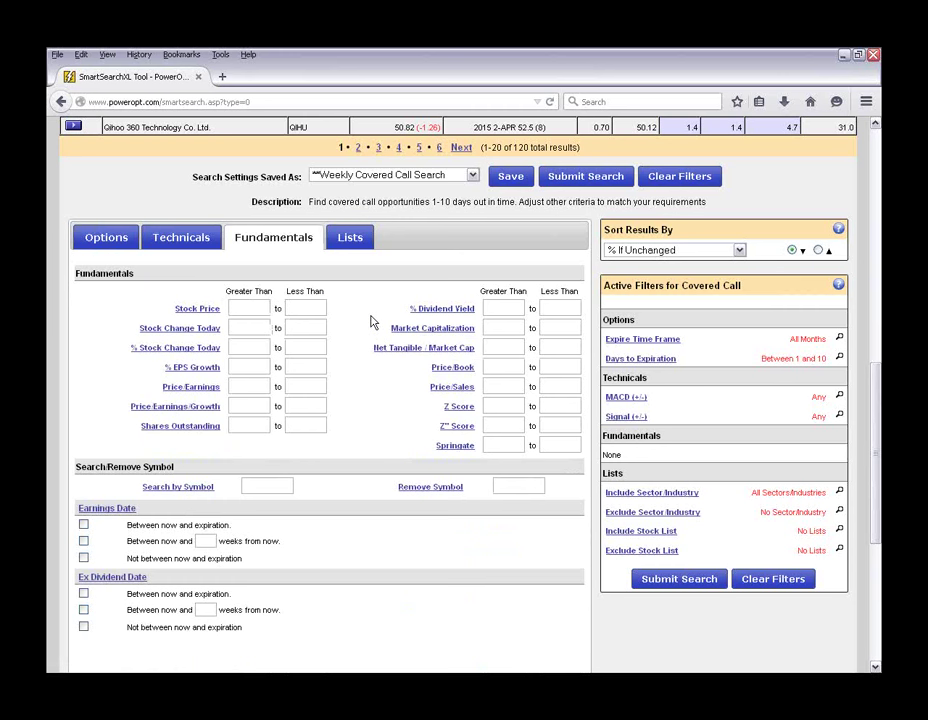
left_click(252, 309)
type("5")
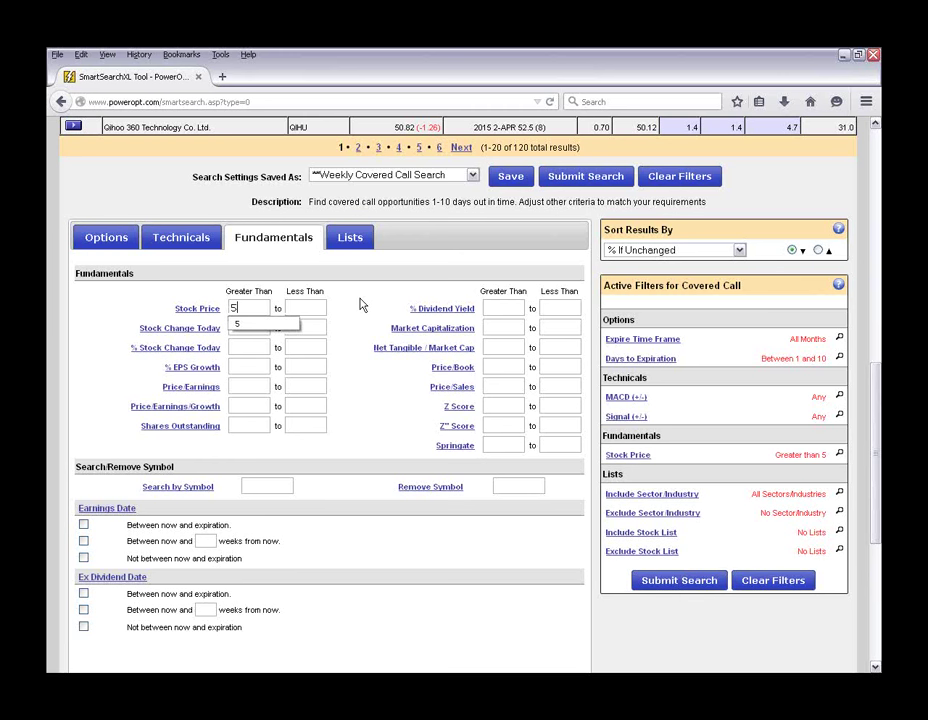
left_click(311, 306)
type("80")
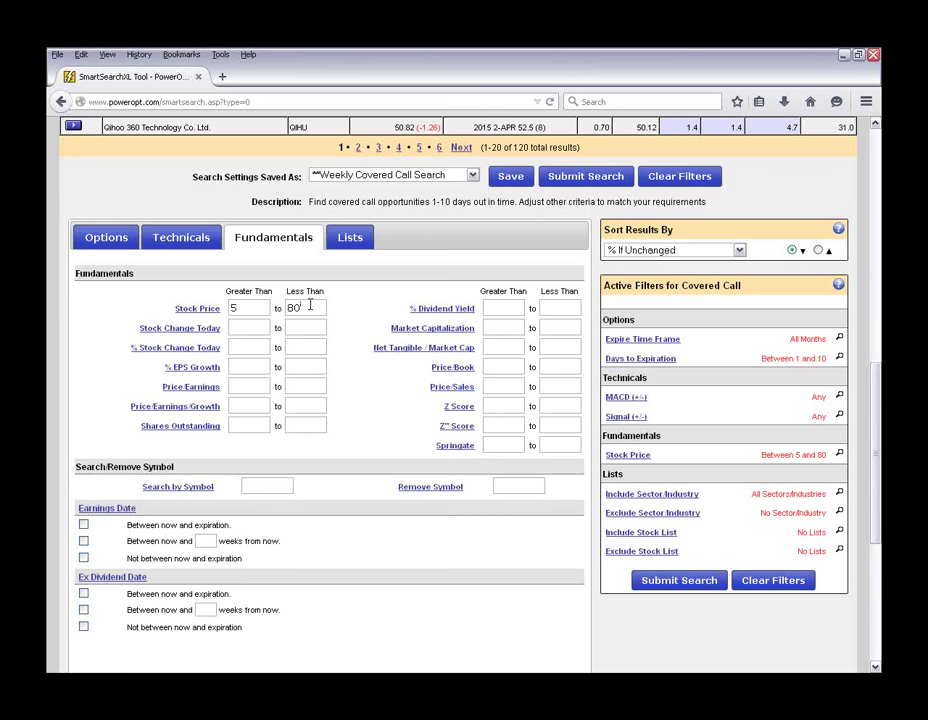
left_click(100, 236)
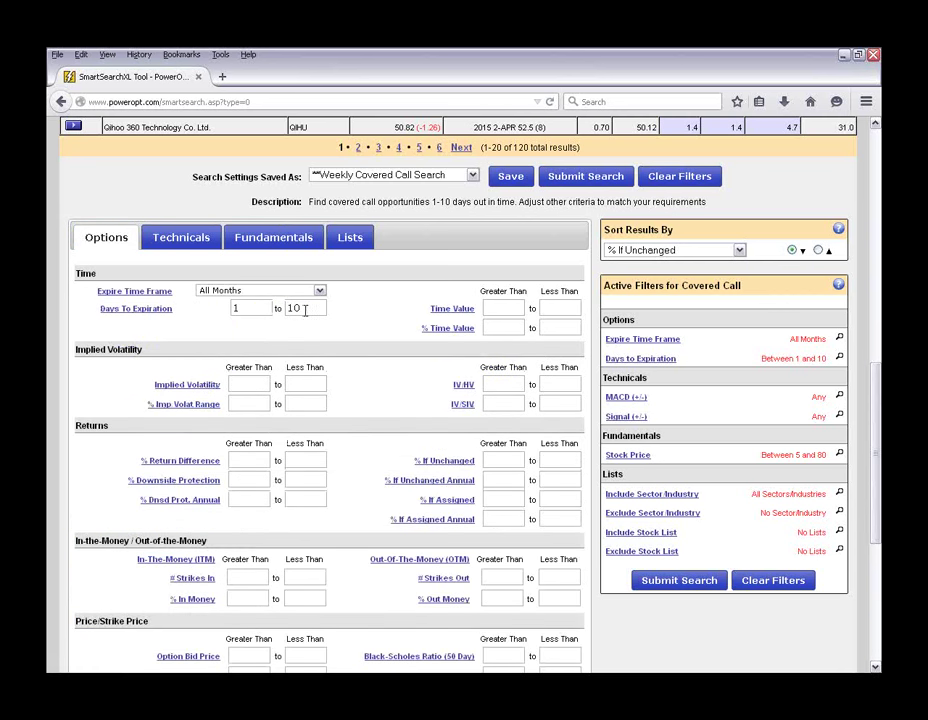
left_click(273, 243)
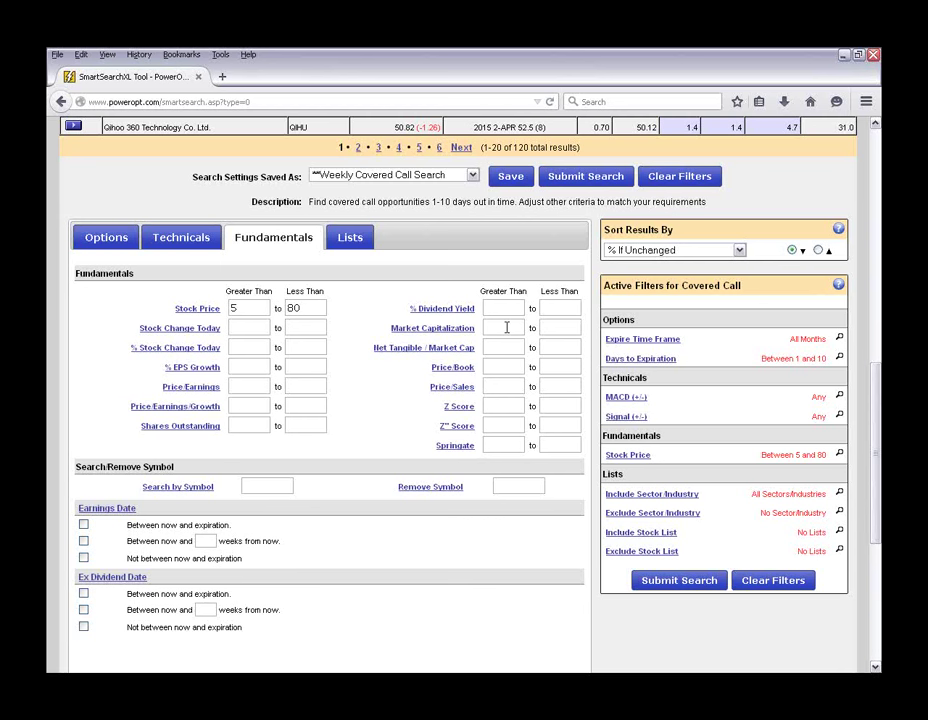
- Set the Market Capitalization filter in the Fundamentals criteria to greater than 2000, and check the active filters
left_click(464, 329)
type("2000")
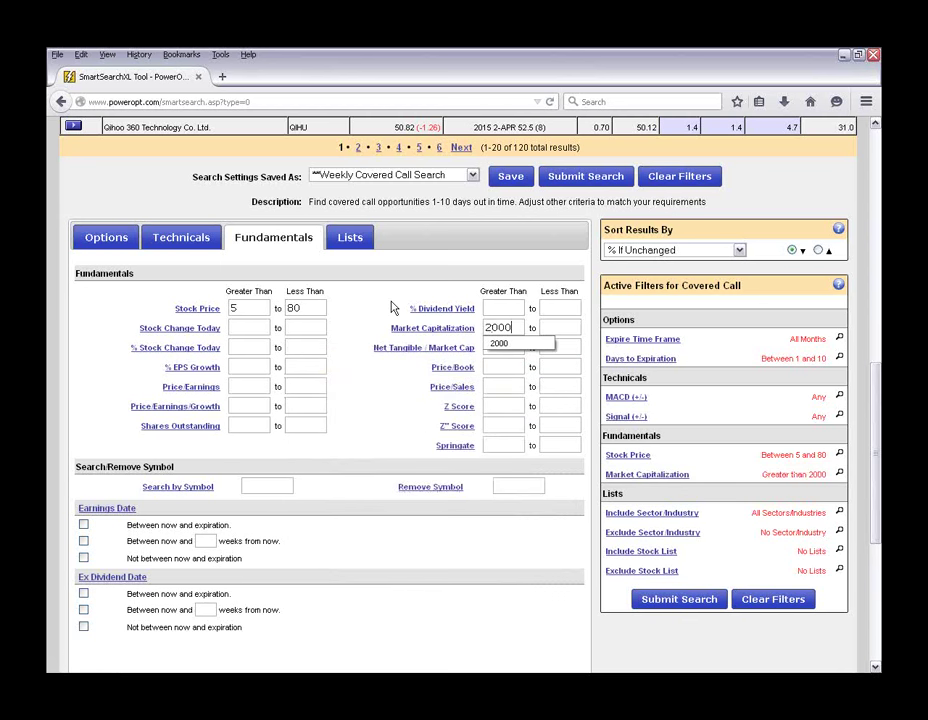
scroll(392, 308, "down", 2)
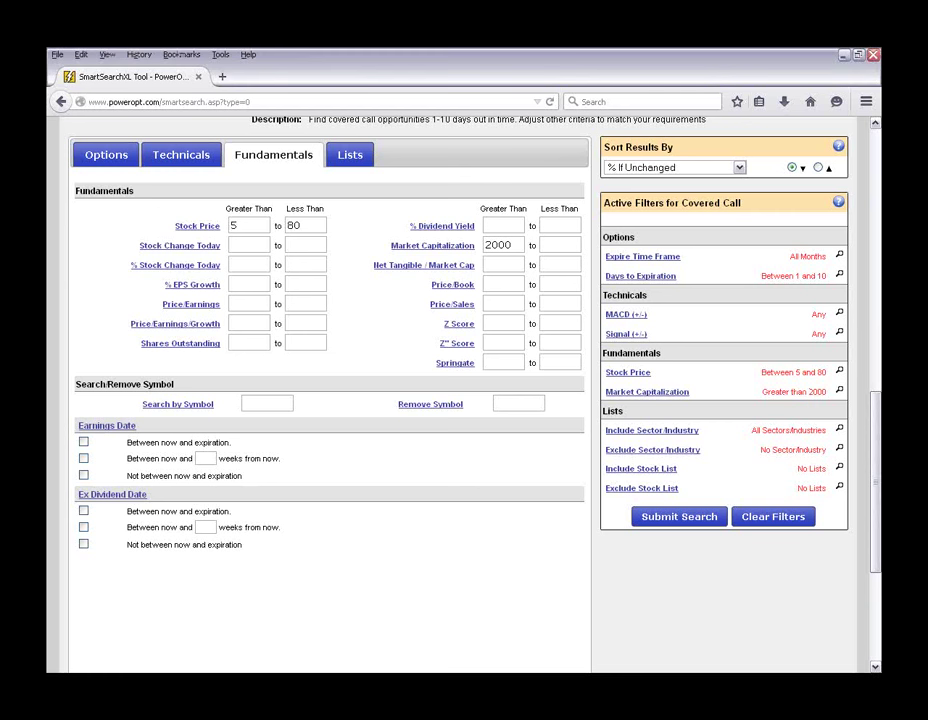
mouse_move(760, 352)
left_mouse_down()
mouse_move(730, 372)
mouse_move(770, 401)
left_mouse_up()
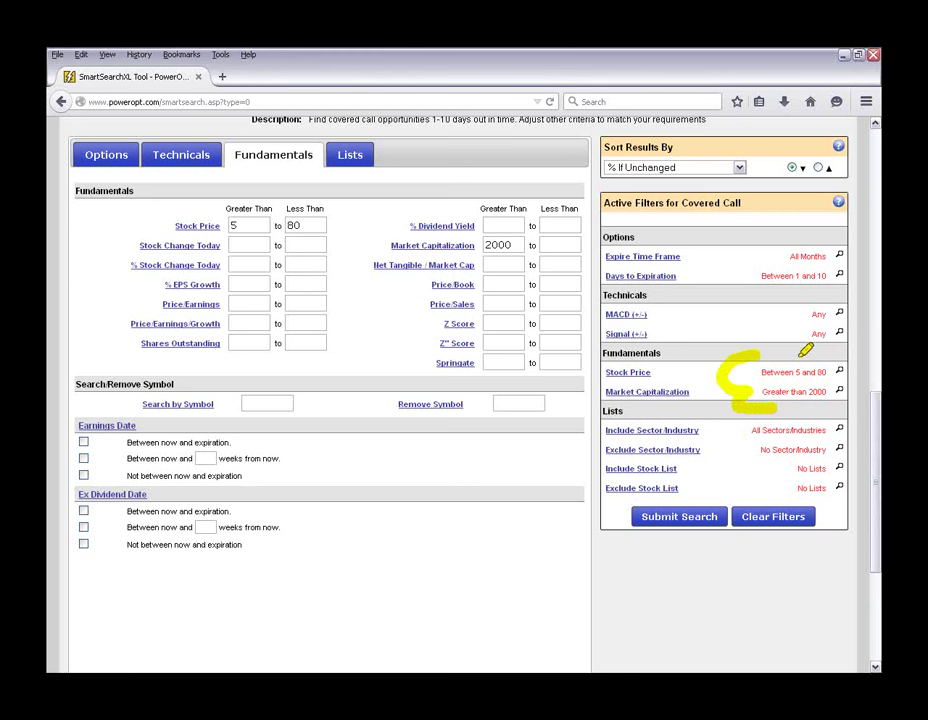
mouse_move(804, 352)
left_mouse_down()
mouse_move(850, 352)
mouse_move(845, 394)
mouse_move(805, 407)
left_mouse_up()
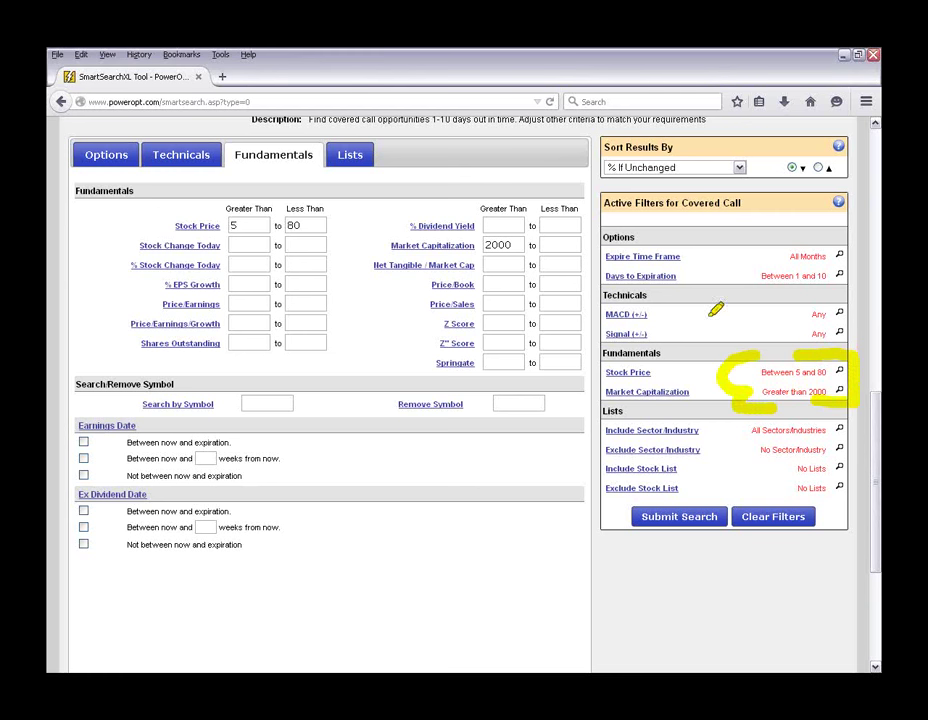
mouse_move(750, 263)
left_mouse_down()
mouse_move(840, 272)
mouse_move(745, 292)
mouse_move(742, 268)
left_mouse_up()
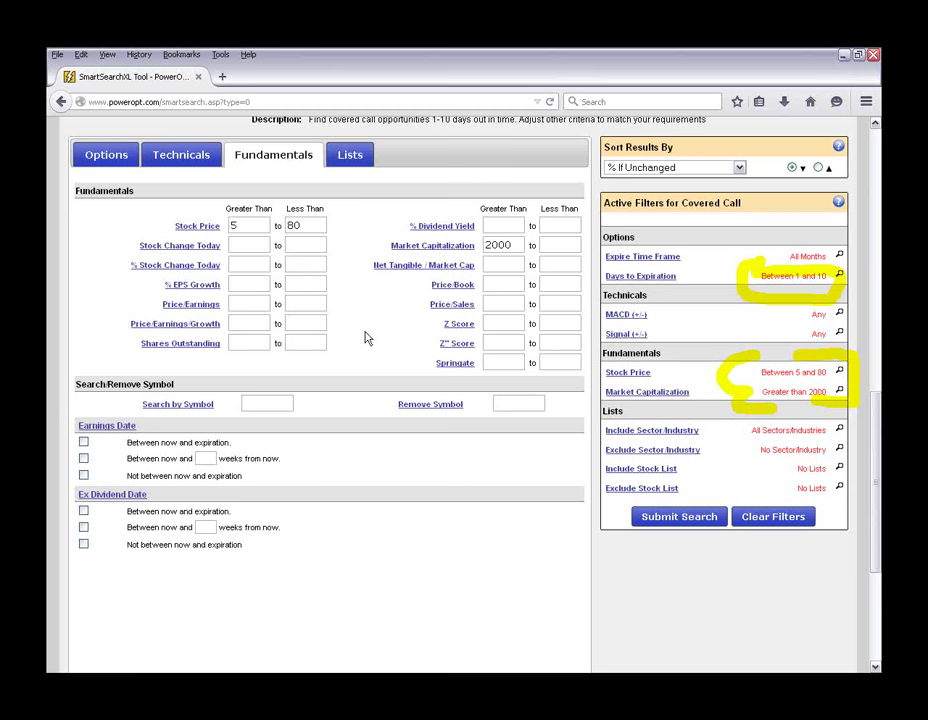
- Set % EPS Growth to greater than 5 and Price/Earnings to between 0 and 50 in the Fundamentals criteria
left_click(250, 285)
type("5")
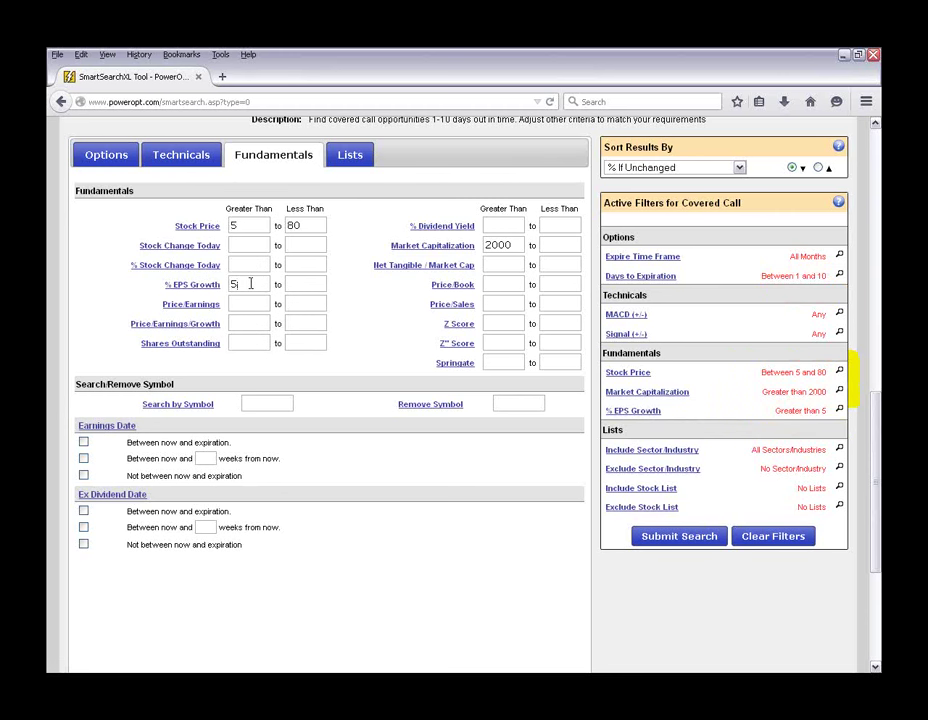
left_click(254, 309)
type("0")
key("Tab")
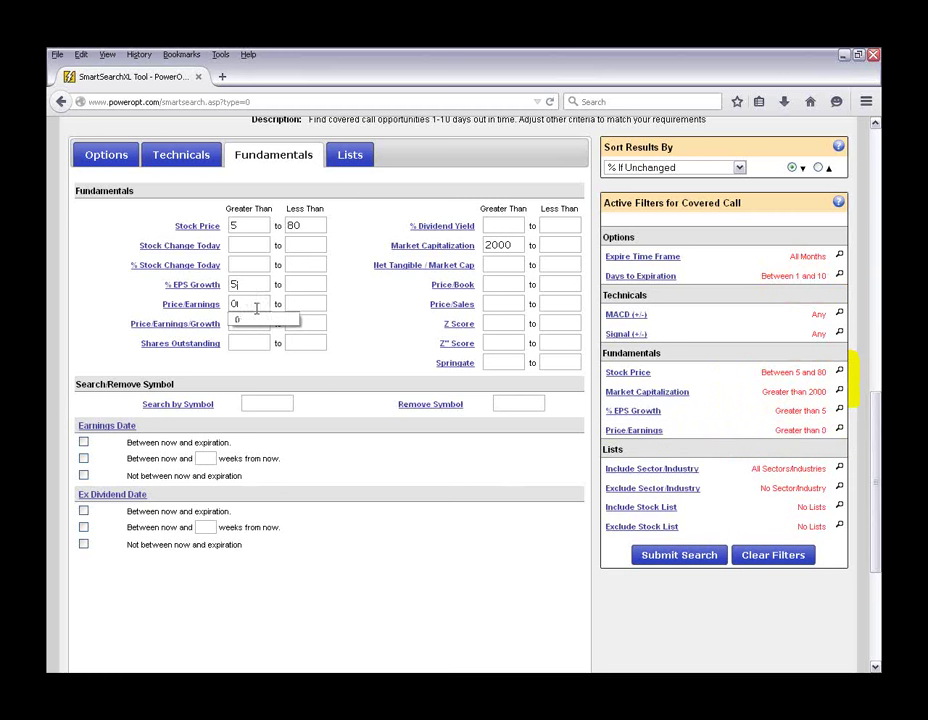
type("50")
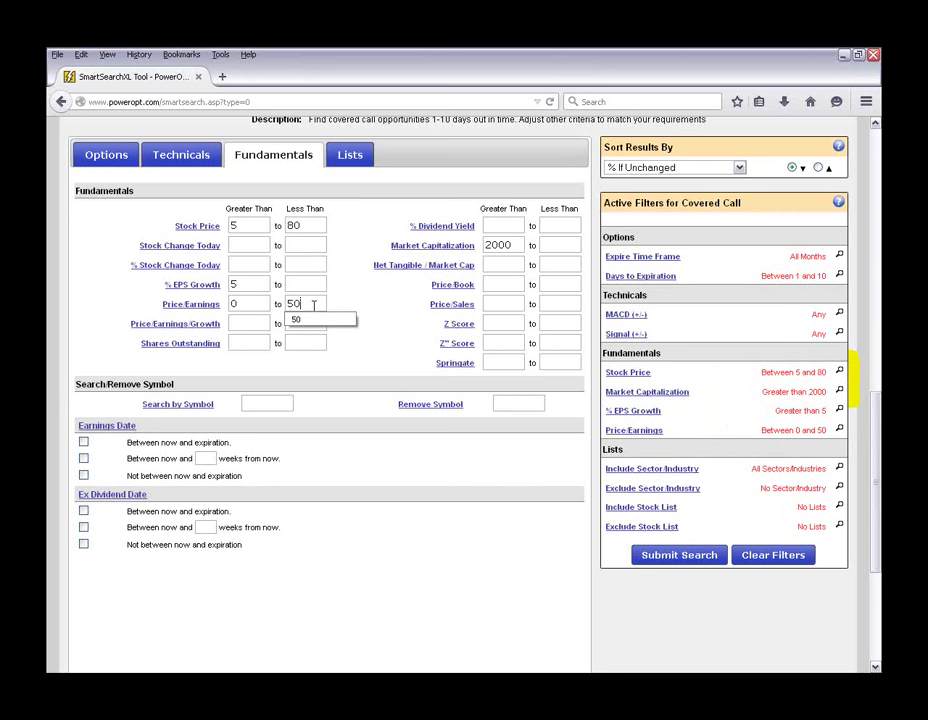
left_click(331, 309)
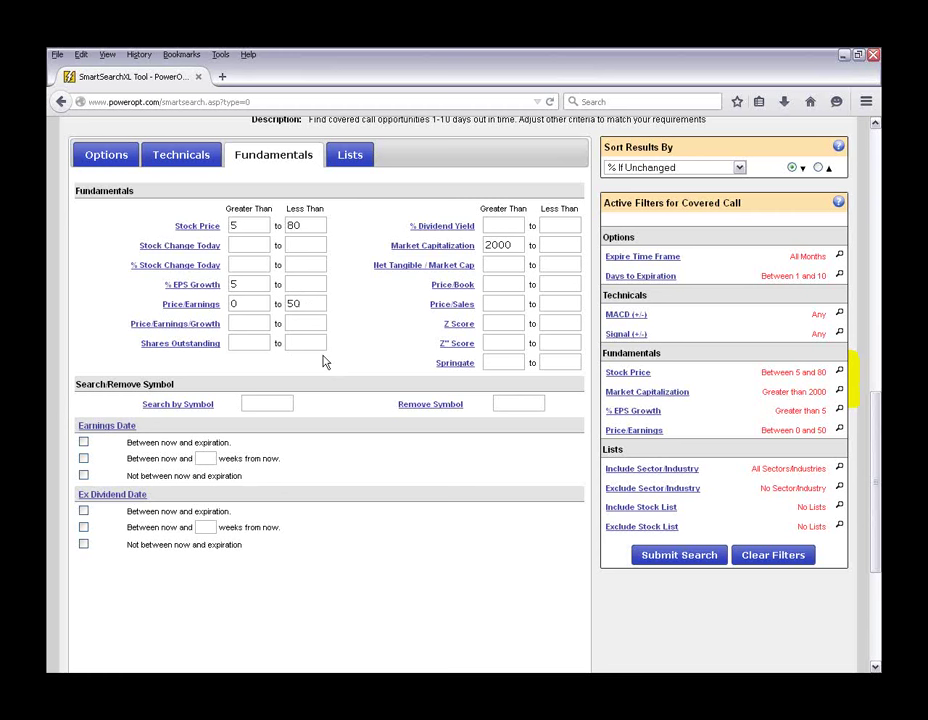
- Restrict the Earnings Date to not between now and expiration, and recheck the other Fundamentals values
left_click(83, 475)
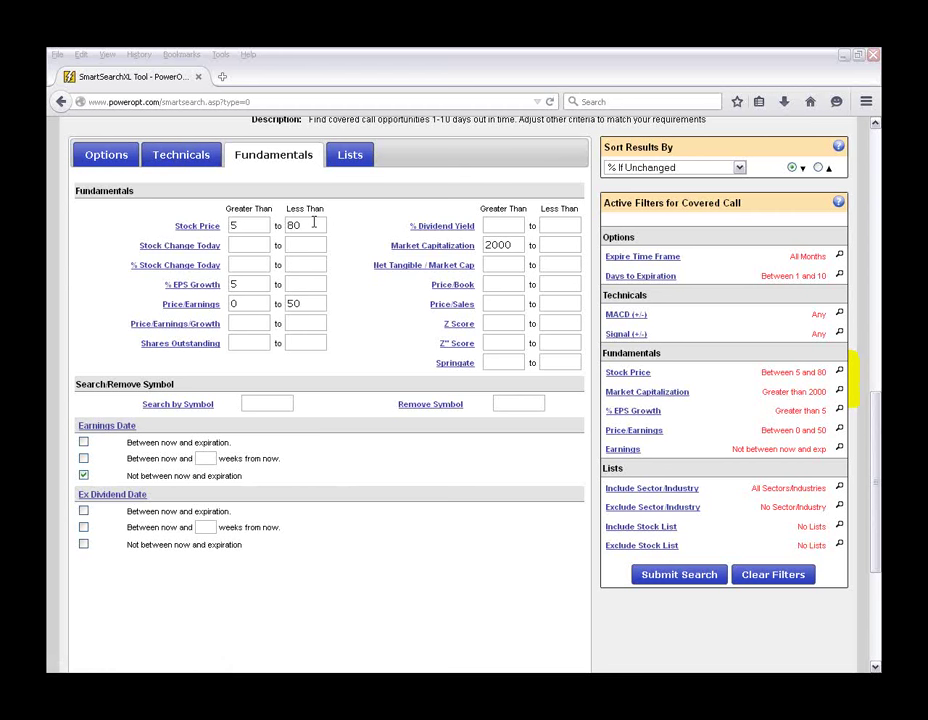
left_click(313, 222)
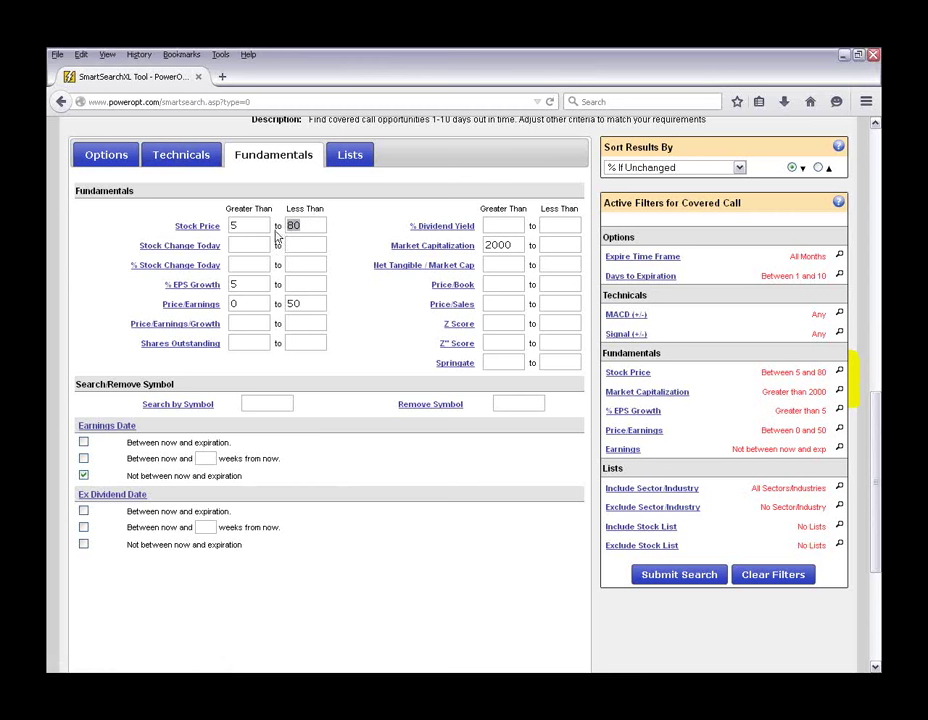
left_click(238, 284)
left_click_drag(517, 246, 460, 248)
left_click(322, 366)
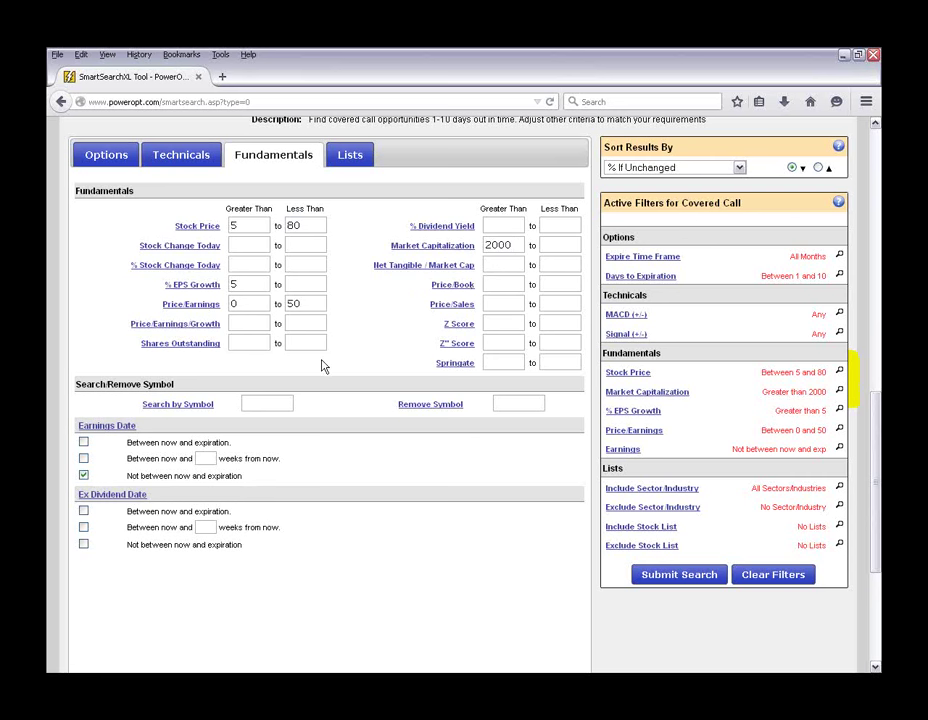
- Set the Average Stock Volume filter in the Technicals criteria to greater than 750
left_click(195, 161)
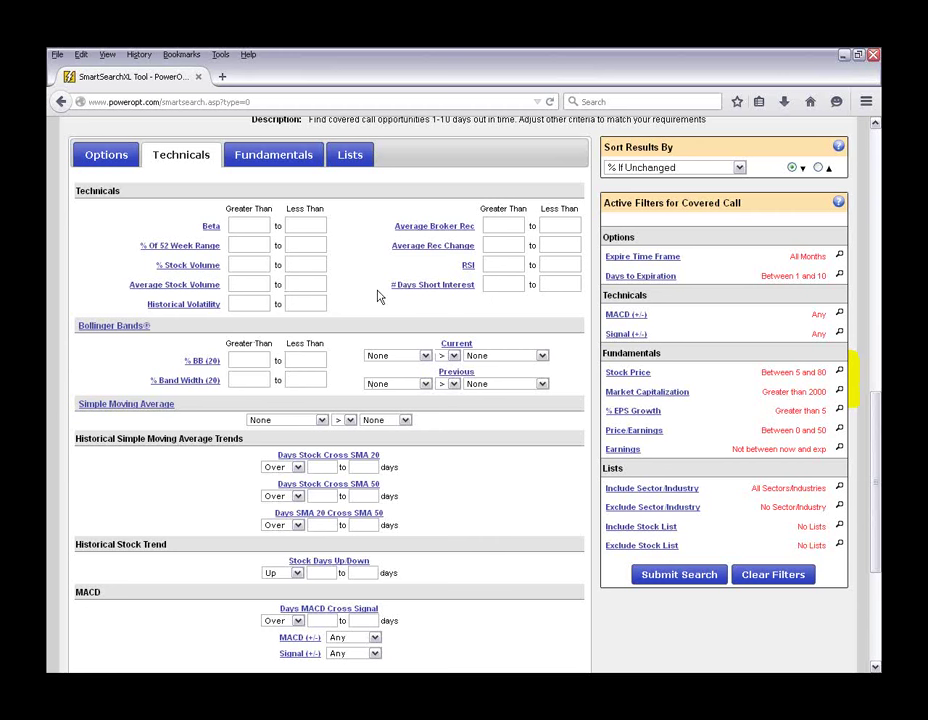
type("750")
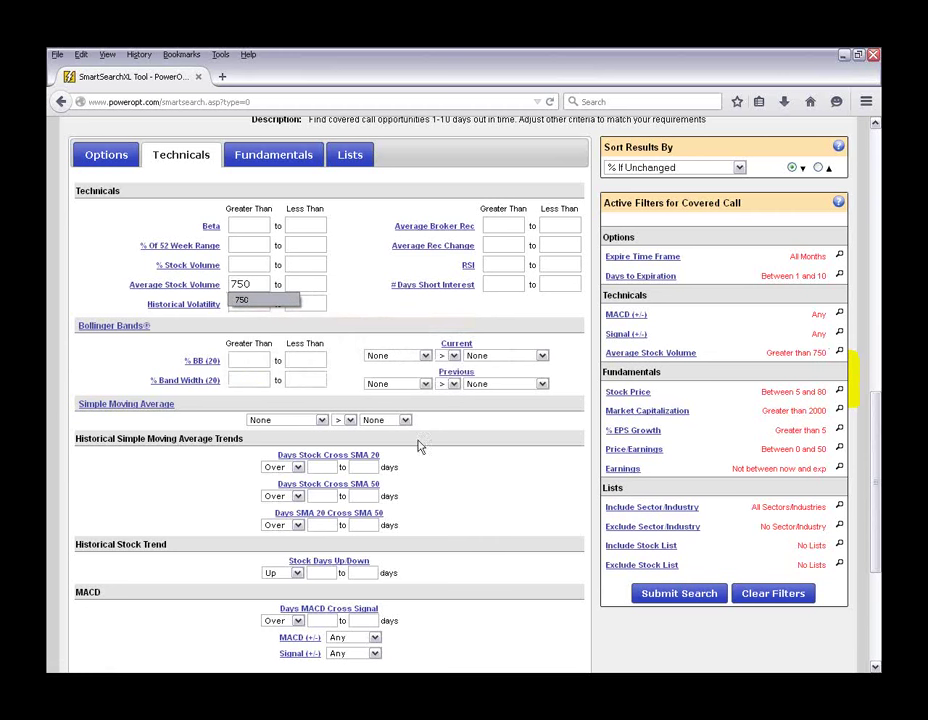
left_click(453, 453)
- Set the Simple Moving Average filter to Stock Price > SMA50, and review the active technical and fundamental filters
scroll(453, 453, "down", 2)
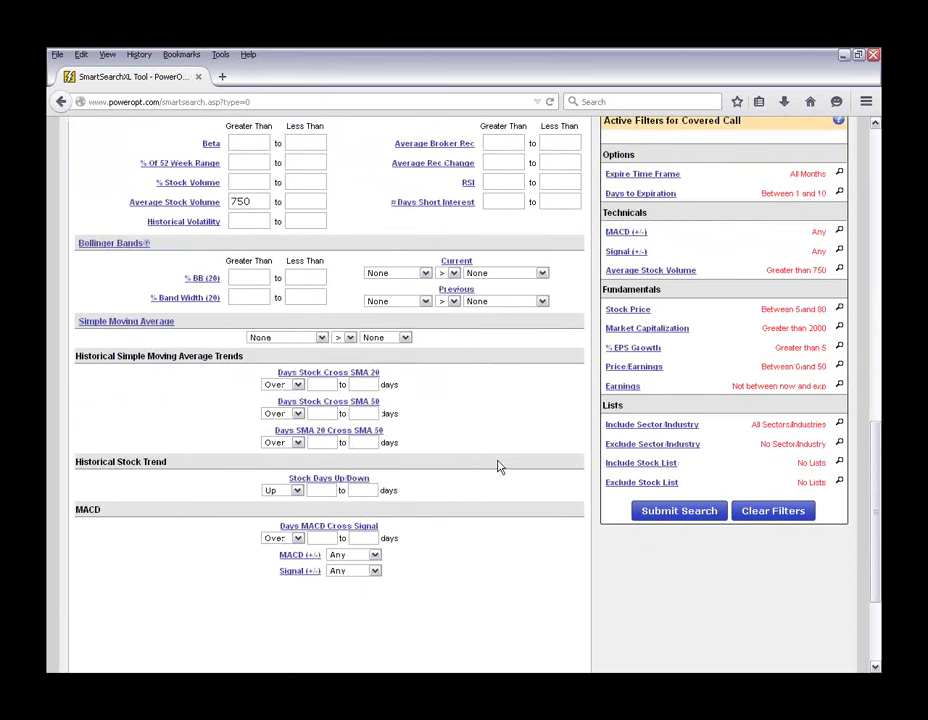
left_click(322, 338)
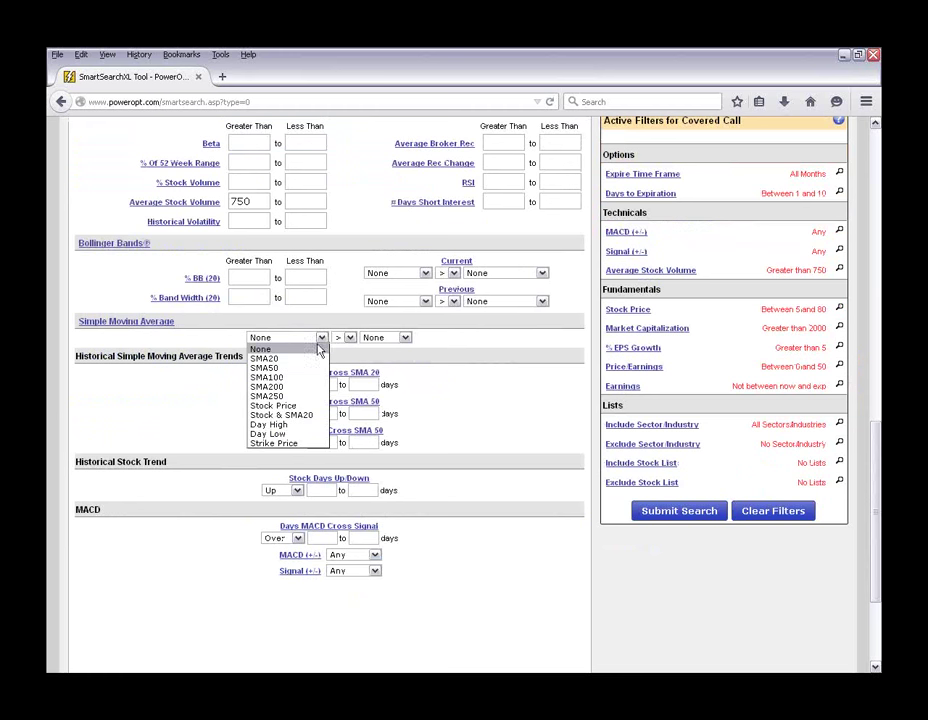
left_click(285, 405)
left_click(404, 337)
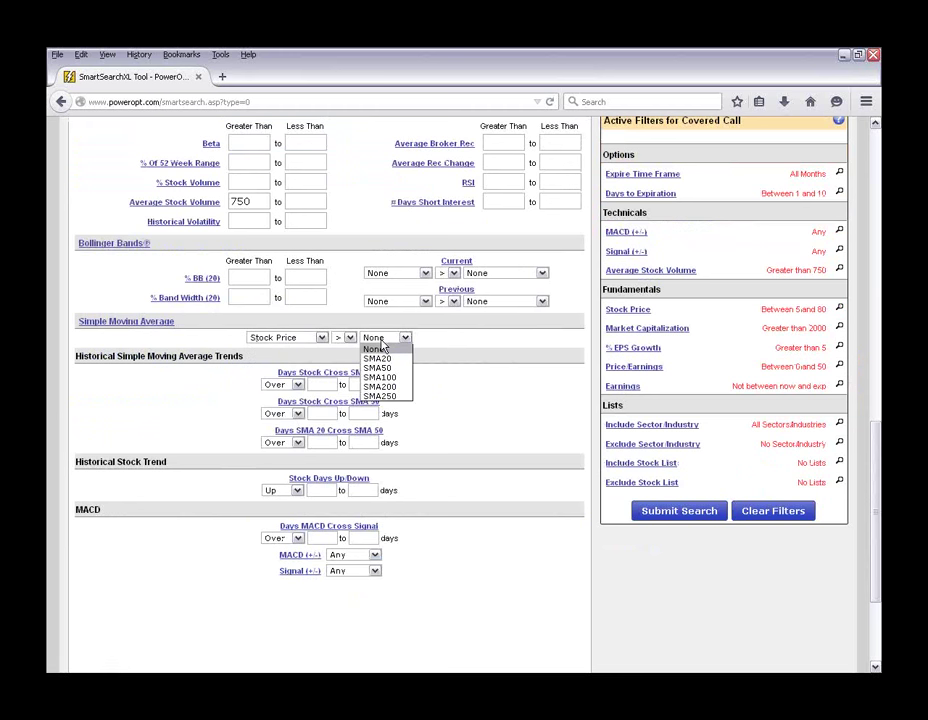
left_click(380, 368)
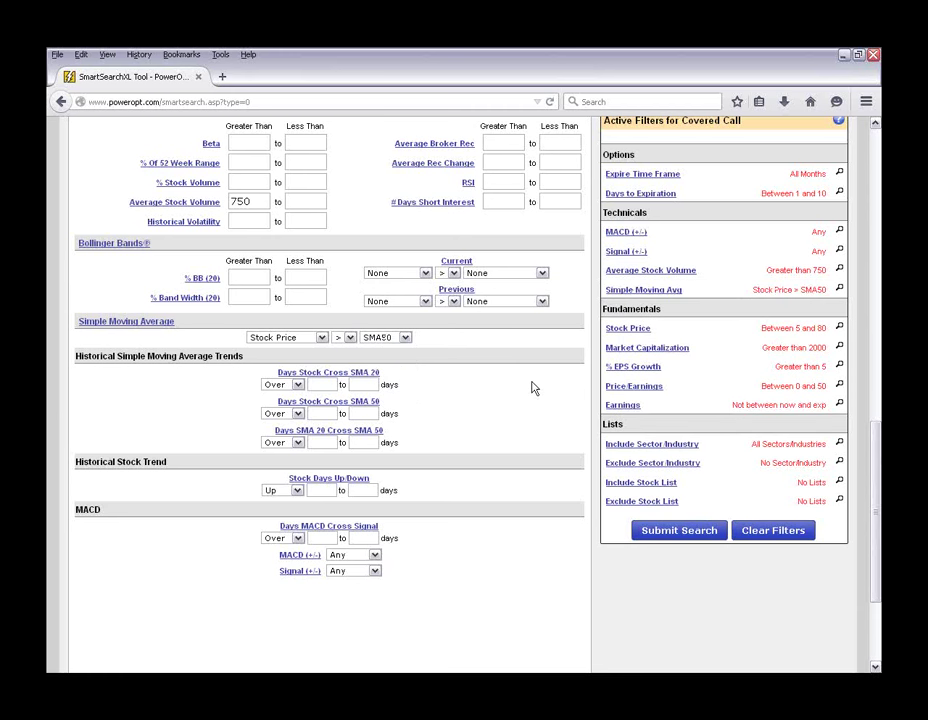
left_click(300, 571)
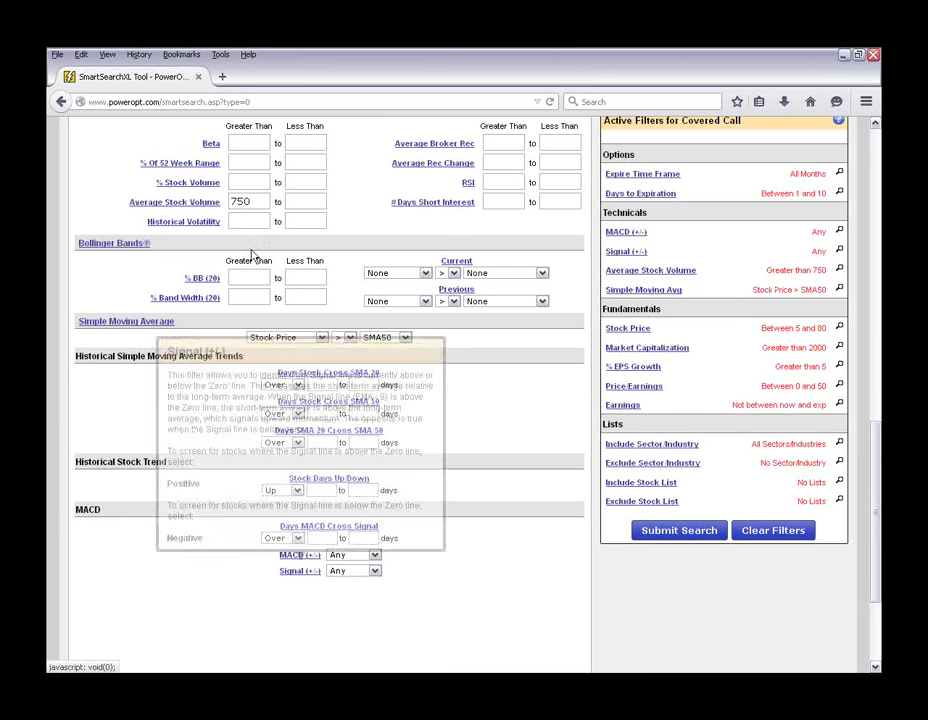
scroll(464, 446, "up", 2)
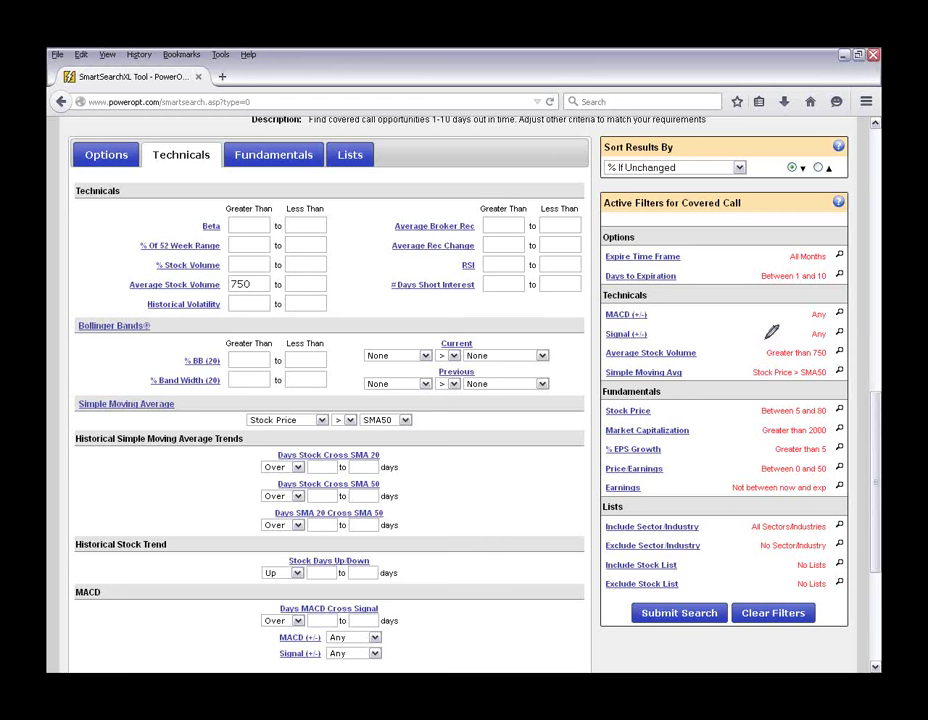
mouse_move(781, 342)
left_mouse_down()
mouse_move(742, 350)
mouse_move(730, 377)
mouse_move(797, 387)
left_mouse_up()
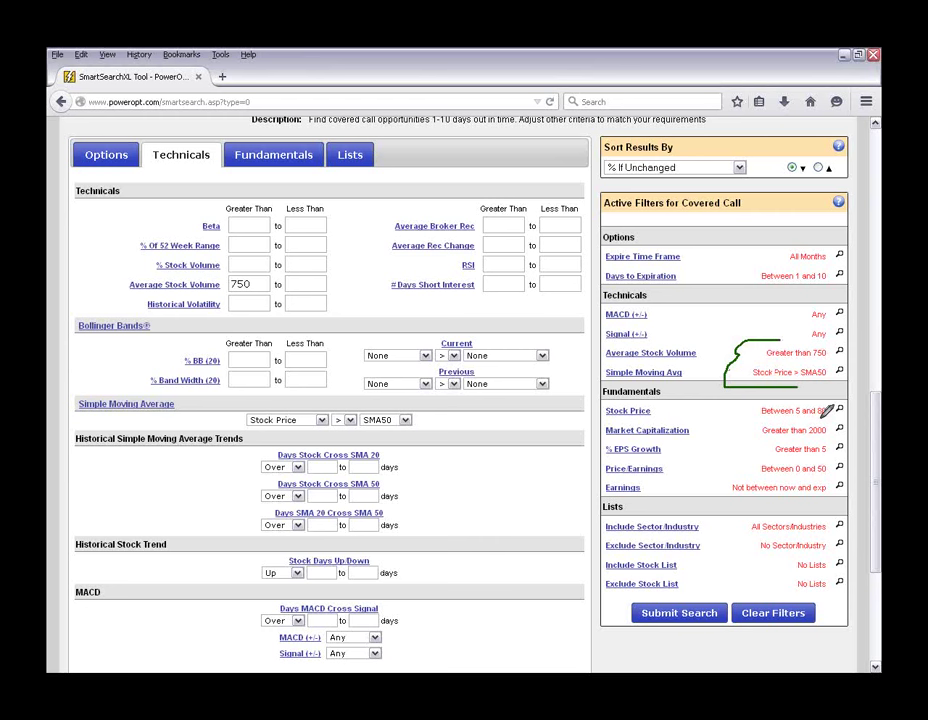
mouse_move(765, 405)
left_mouse_down()
mouse_move(730, 495)
mouse_move(762, 506)
left_mouse_up()
mouse_move(766, 443)
left_mouse_down()
mouse_move(778, 438)
mouse_move(740, 480)
left_mouse_up()
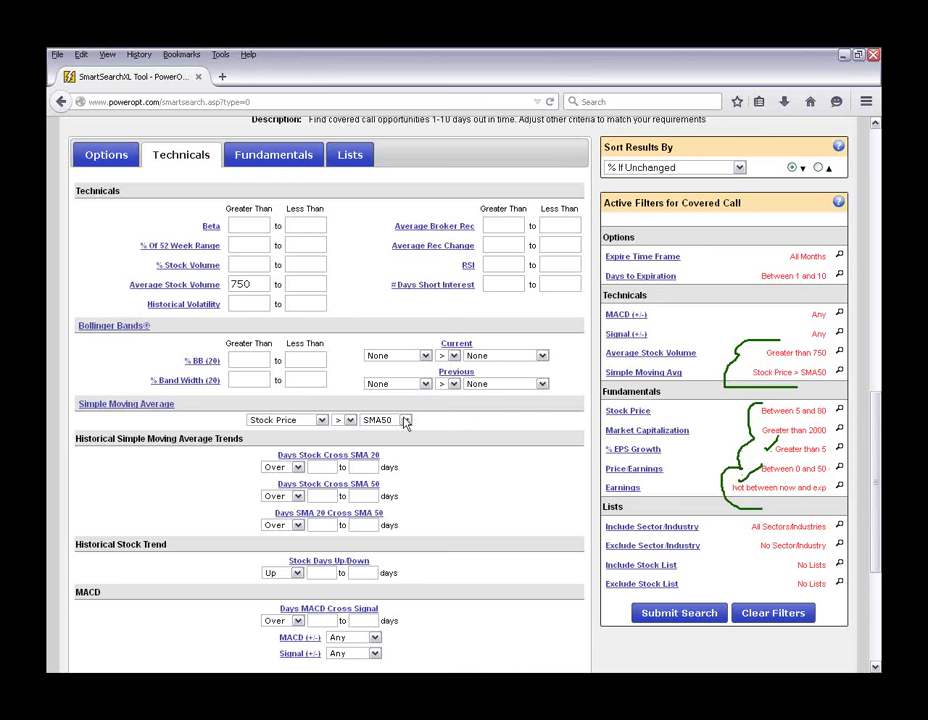
- Set the % Downside Protection filter in the Options criteria to greater than 0.5
left_click(85, 156)
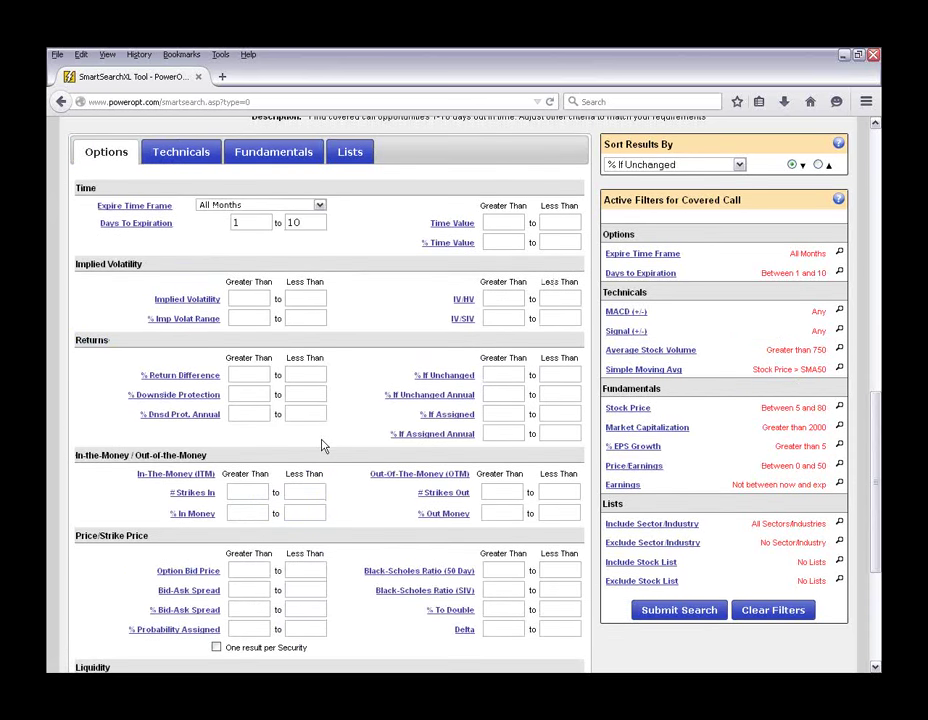
scroll(322, 446, "down", 2)
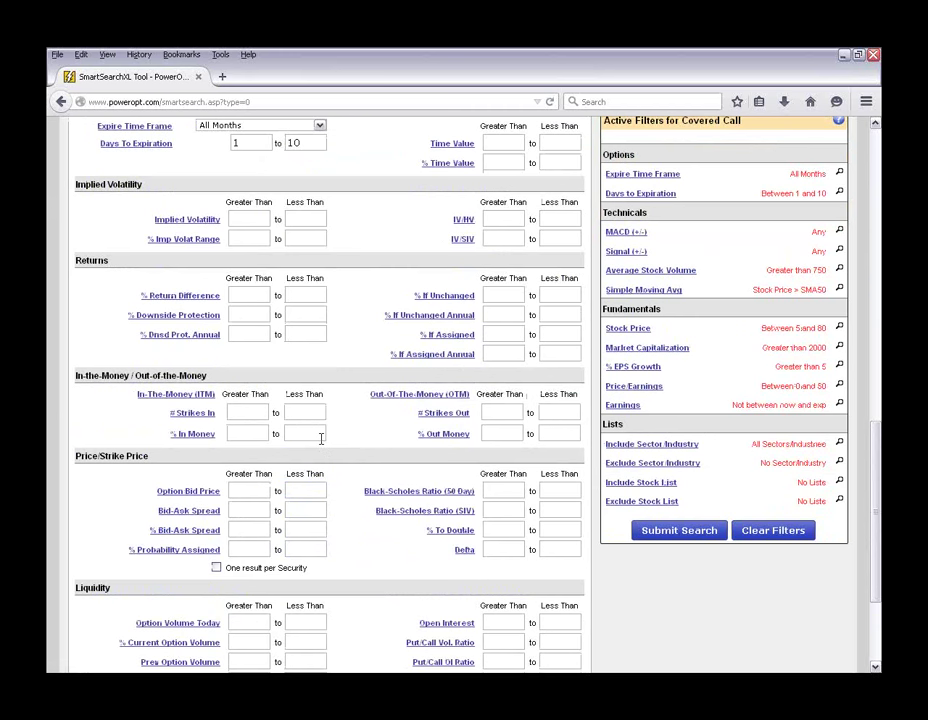
left_click(249, 239)
scroll(338, 300, "down", 3)
scroll(338, 300, "up", 3)
type("0.5")
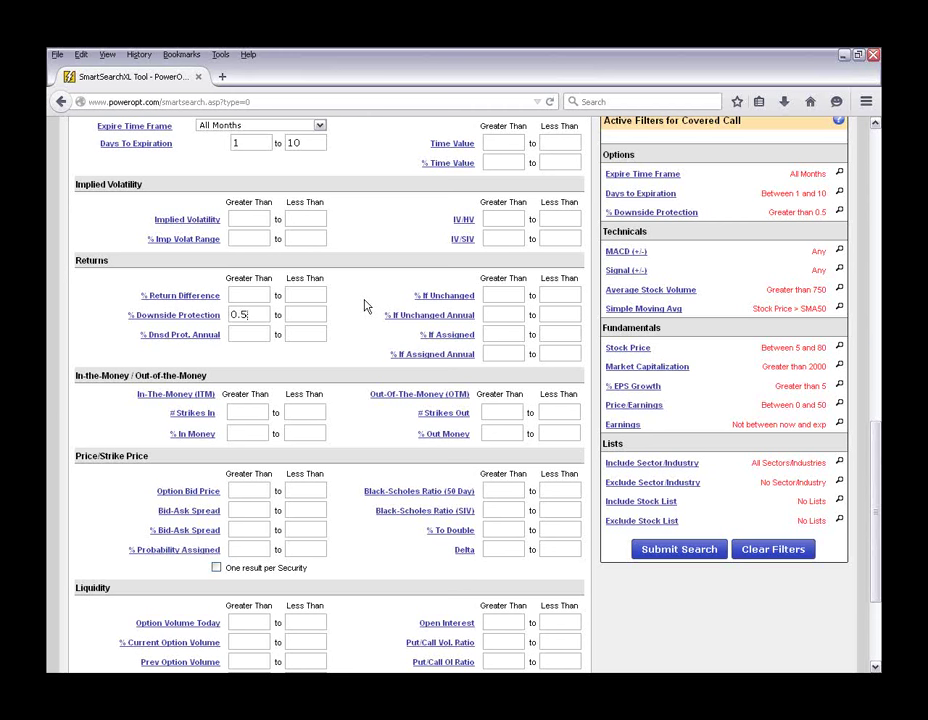
- Set the % If Assigned return filter in the Options criteria to greater than 0.6
left_click(496, 335)
type("0.5")
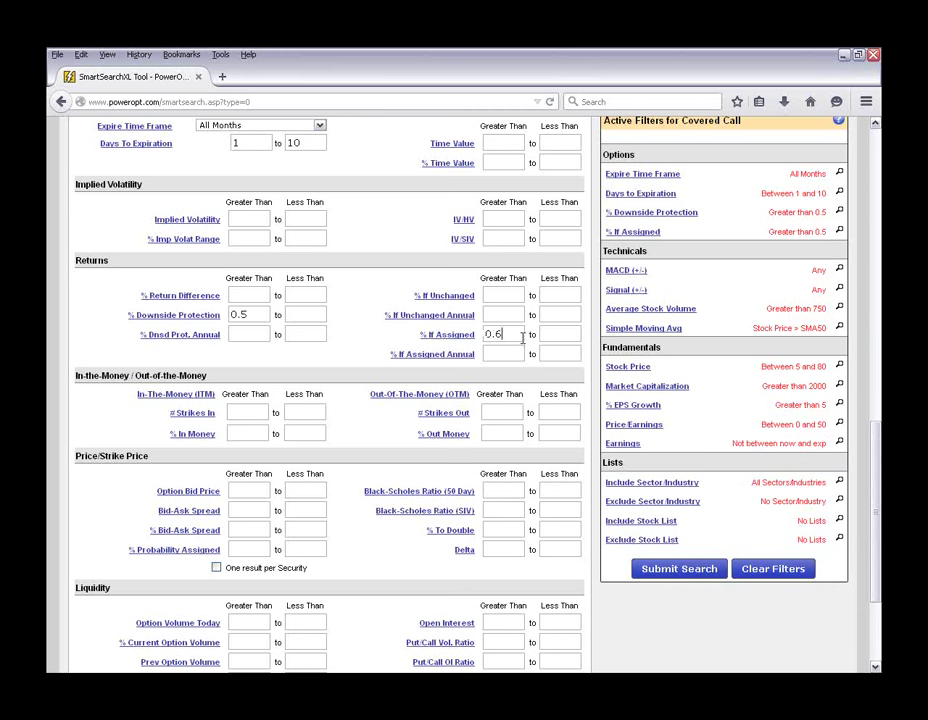
left_click(262, 315)
left_click(507, 336)
scroll(317, 592, "up", 1)
- Set the Option Bid Price filter in the Price/Strike Price criteria to greater than .50
scroll(316, 588, "down", 3)
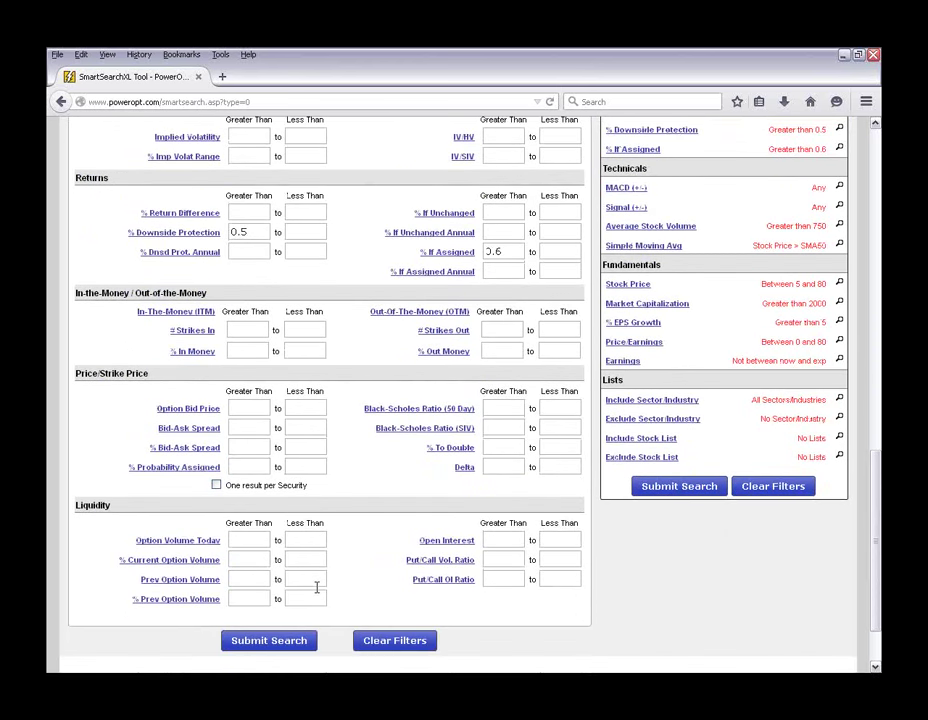
left_click(243, 408)
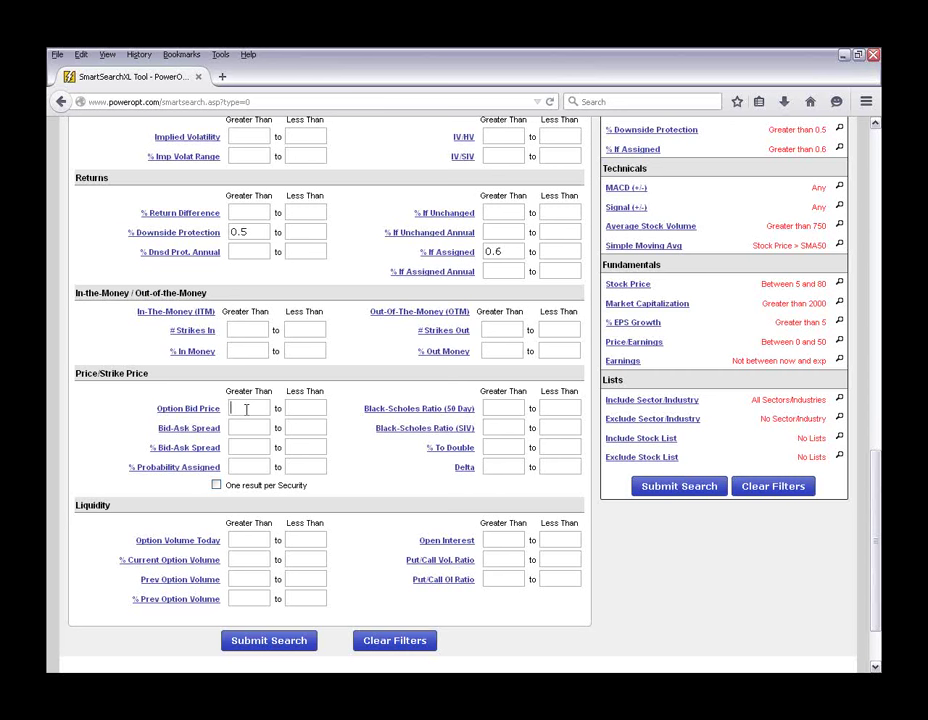
type("45")
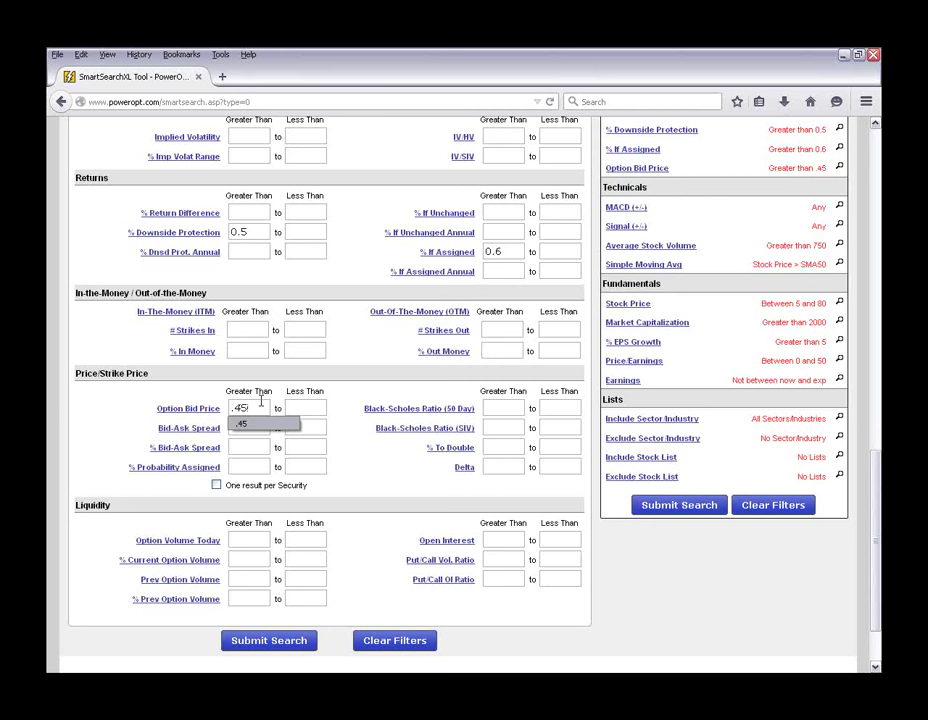
key("BackSpace")
key("BackSpace")
type("50")
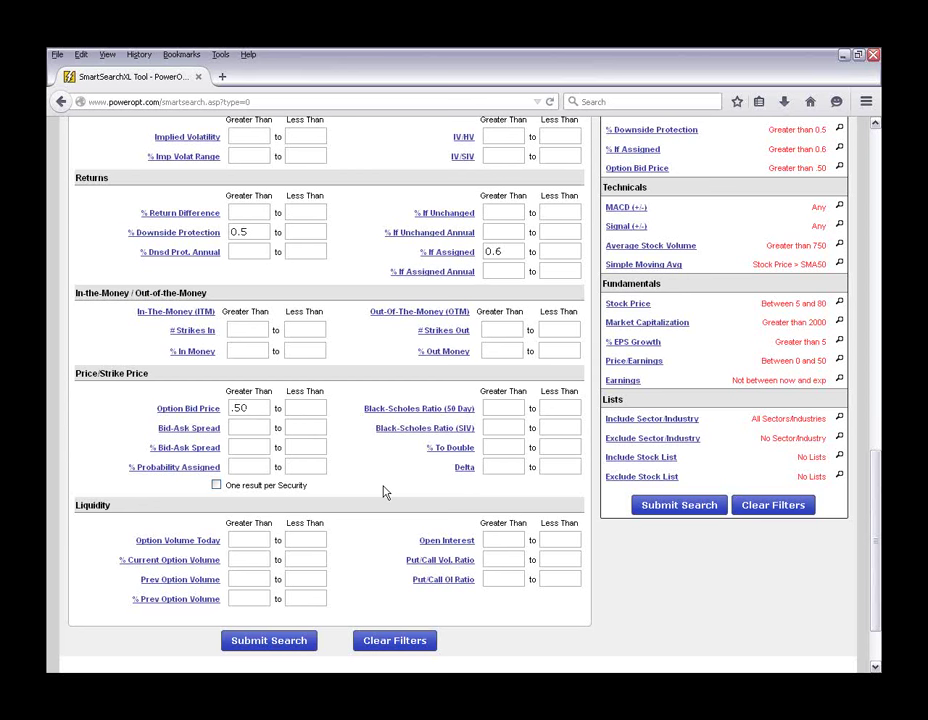
- Set the Liquidity filters to Option Volume Today above 15 and Open Interest above 50, and review the active filters
scroll(385, 492, "down", 2)
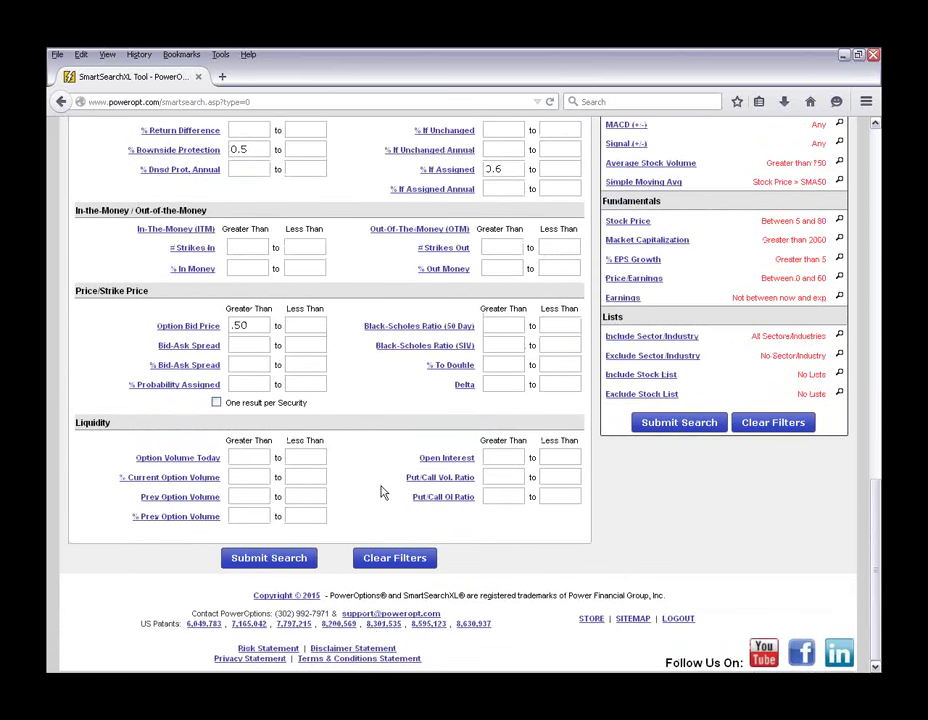
left_click(253, 459)
type("15")
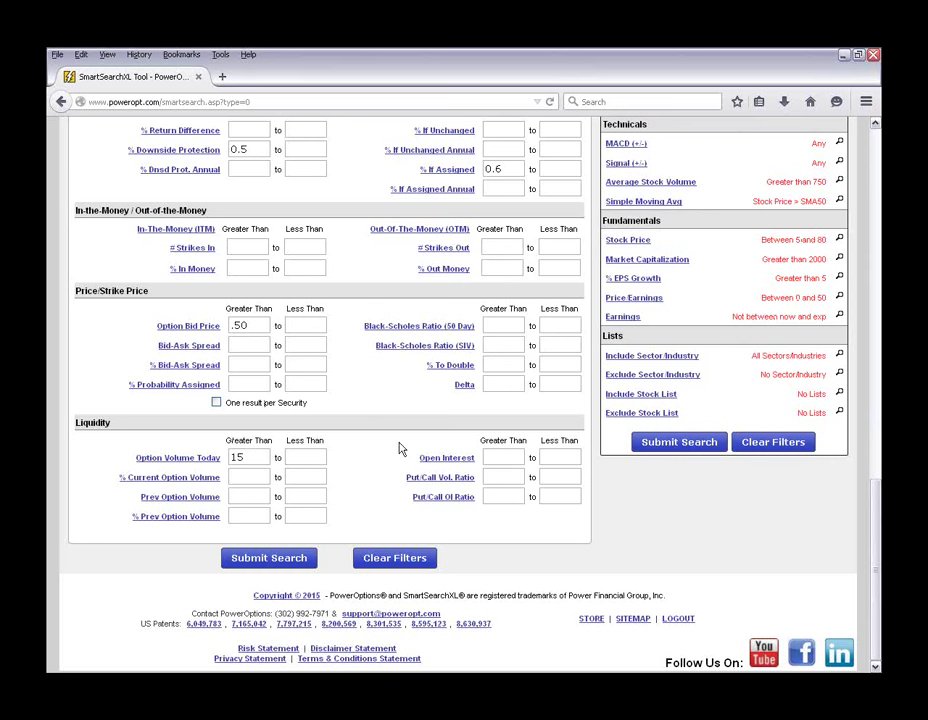
type("30")
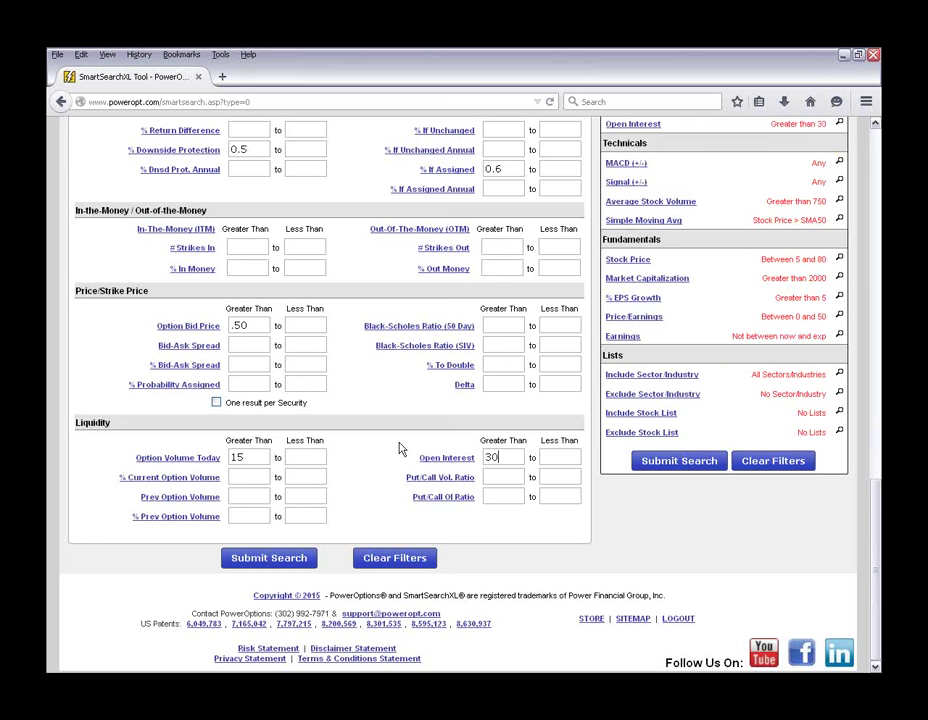
key("BackSpace")
key("BackSpace")
type("50")
scroll(560, 555, "up", 3)
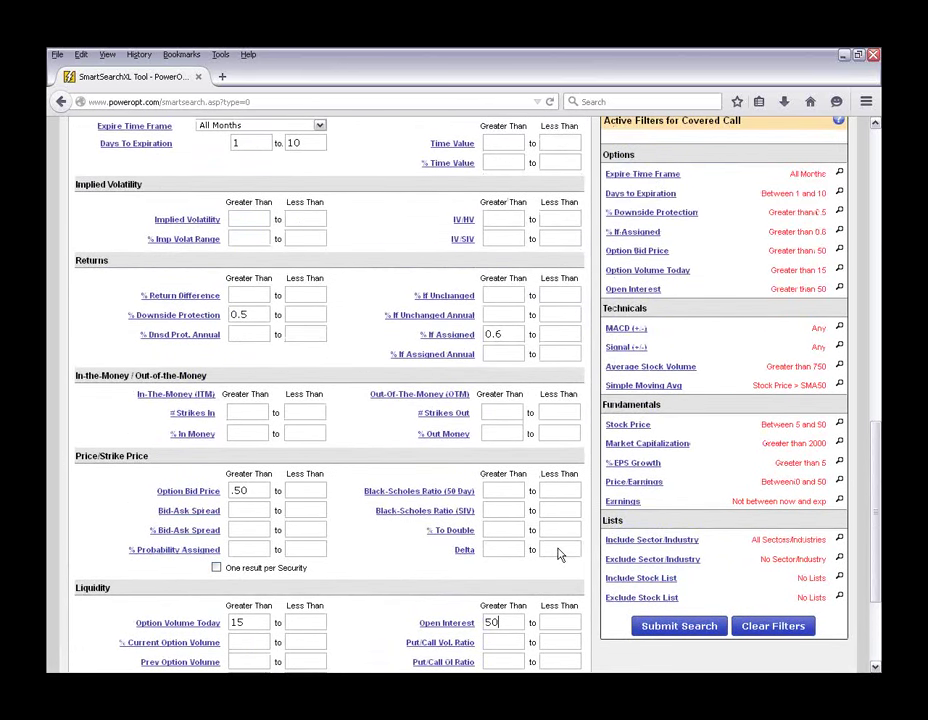
scroll(553, 527, "up", 2)
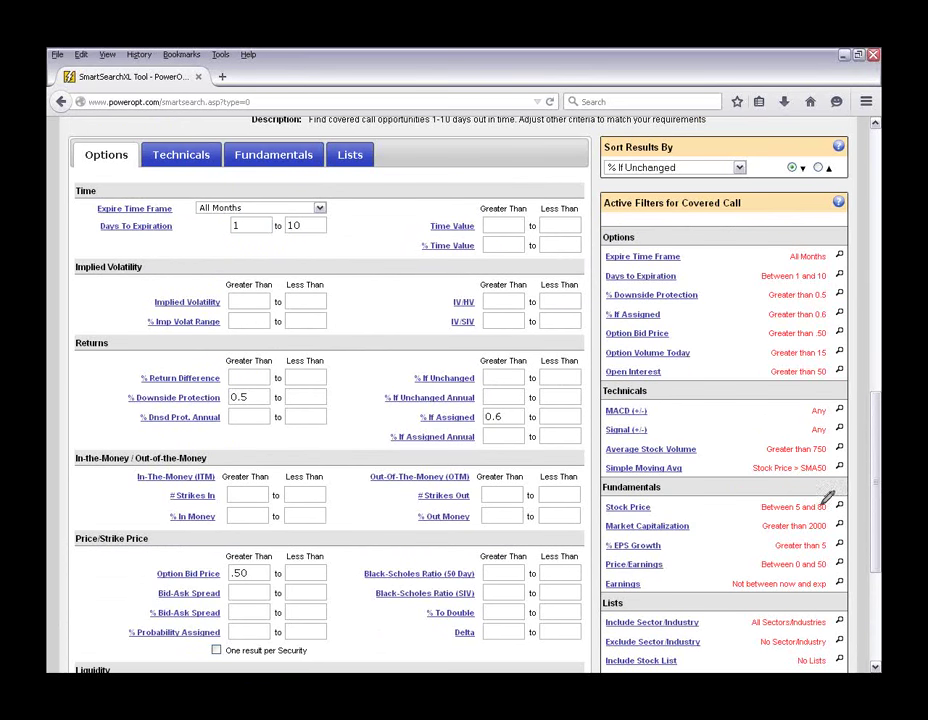
- Mark the technical, fundamental, return, option bid price and liquidity filters in the active filters list for review
mouse_move(765, 405)
left_mouse_down()
mouse_move(690, 530)
mouse_move(718, 598)
left_mouse_up()
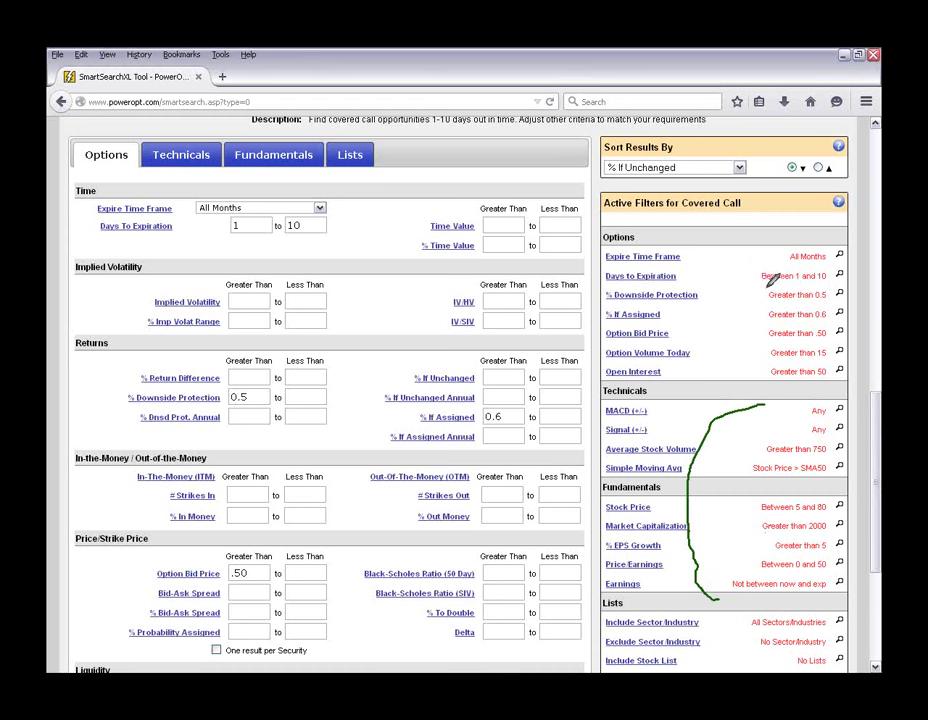
left_click_drag(767, 291, 766, 330)
left_click_drag(765, 325, 790, 342)
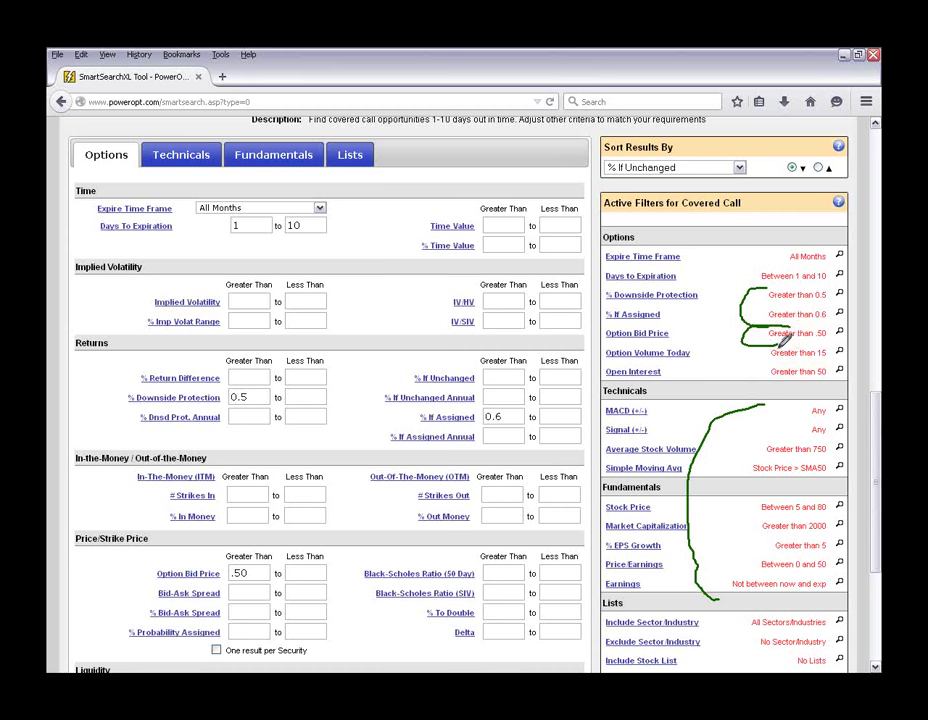
left_click_drag(778, 346, 772, 380)
left_click(471, 232)
- Run the covered call search with the current filters and check the total number of results
scroll(473, 236, "up", 1)
scroll(520, 285, "up", 2)
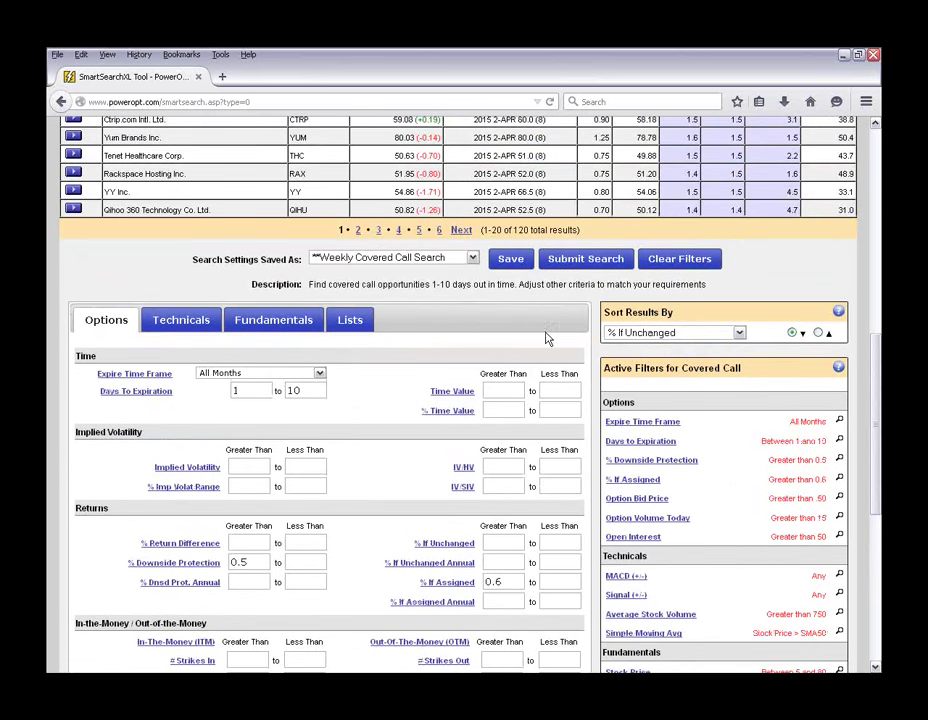
left_click(585, 259)
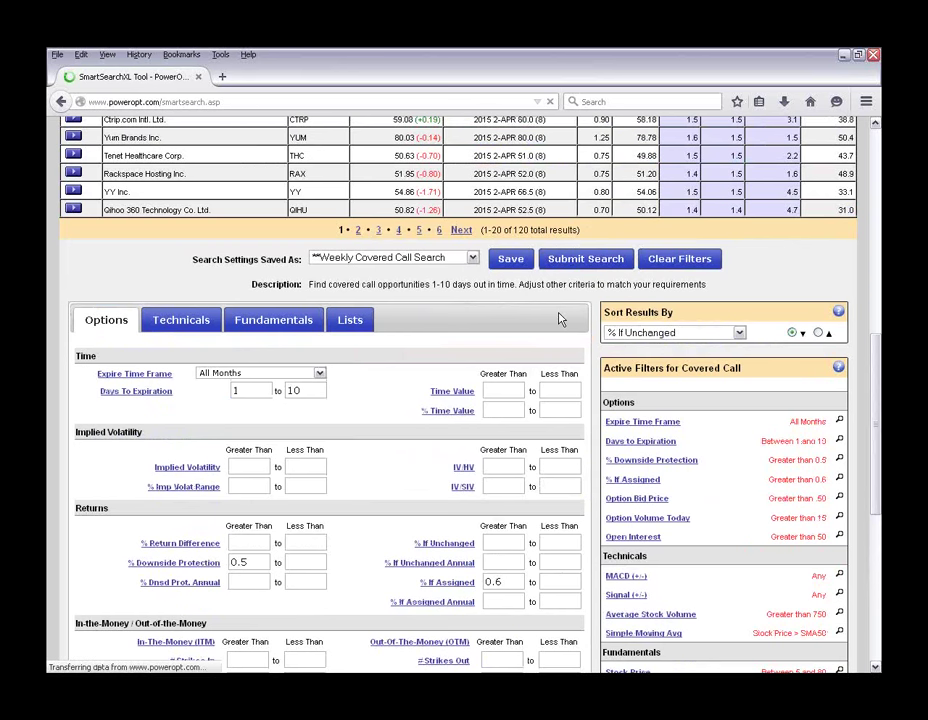
scroll(561, 337, "down", 4)
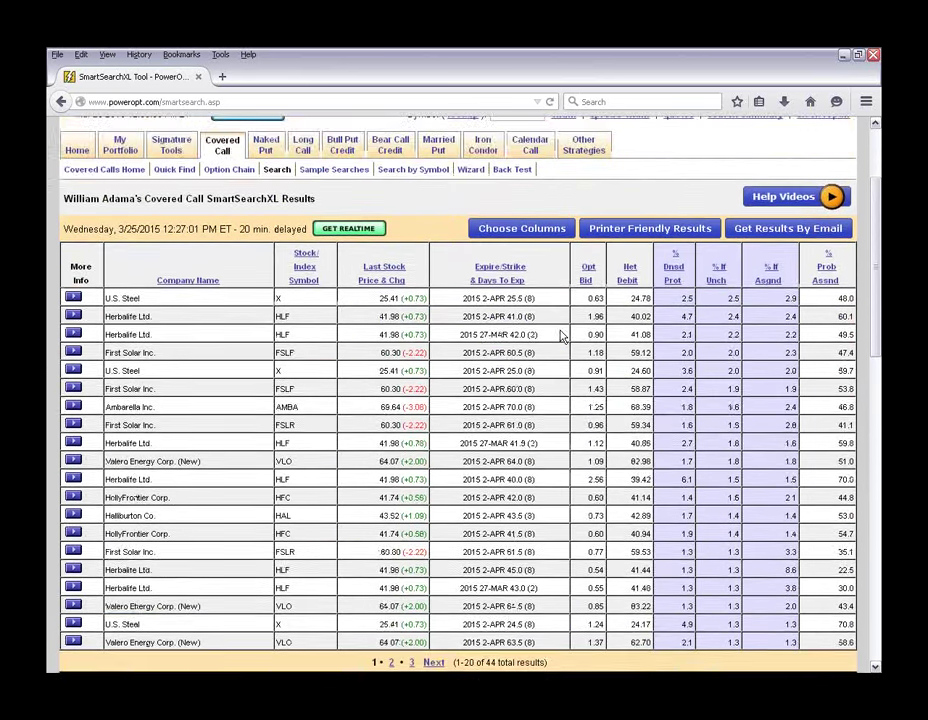
scroll(561, 337, "down", 1)
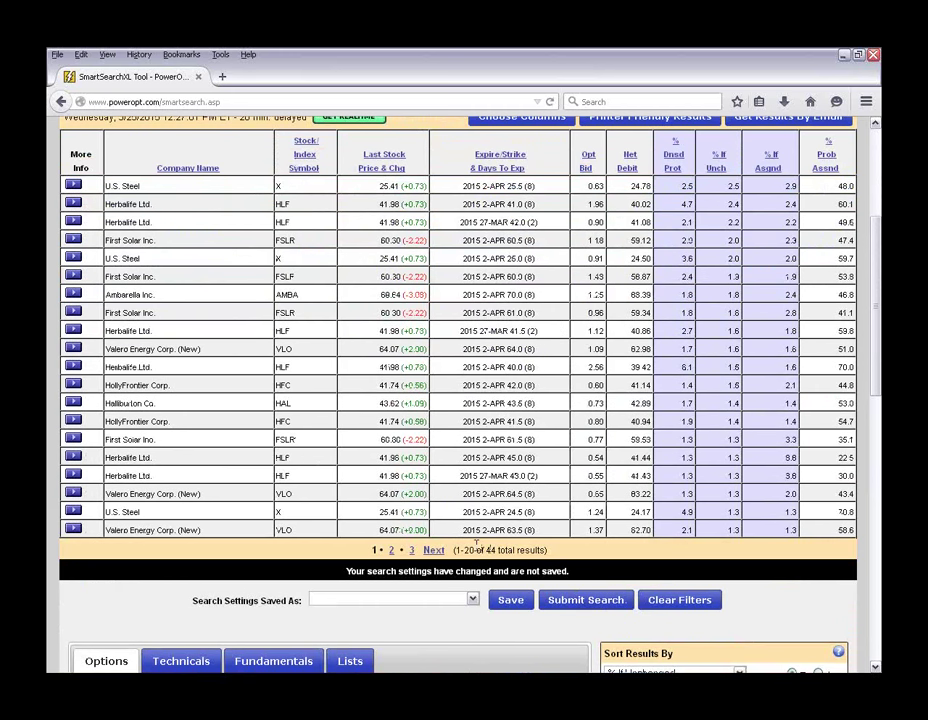
left_click_drag(469, 550, 578, 561)
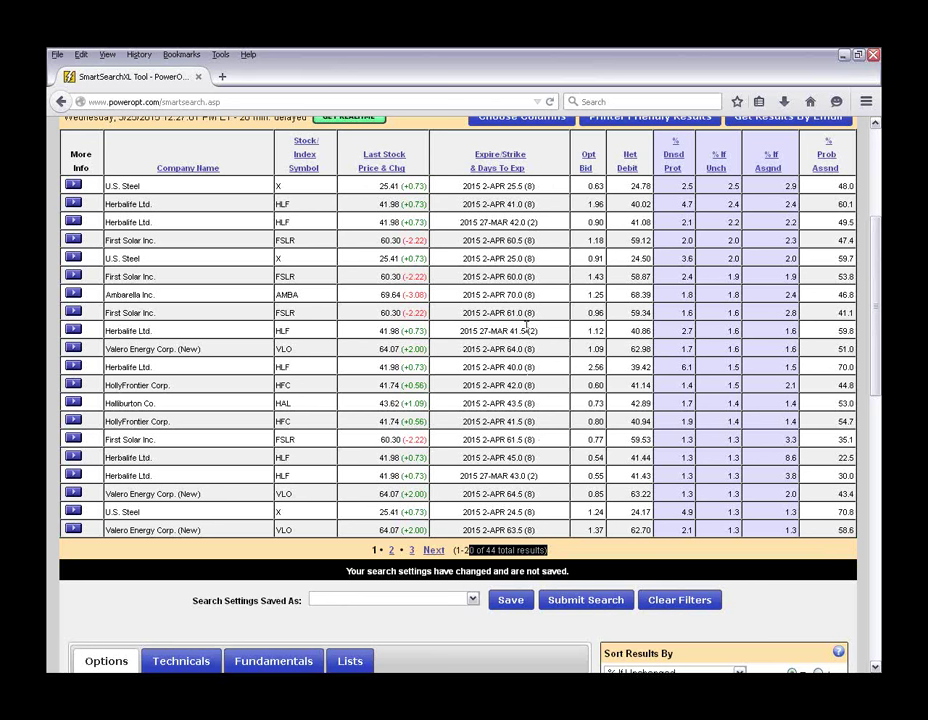
- Examine the results for repeated companies, highlighting the Herbalife, First Solar and Valero Energy rows and the Herbalife expirations, and clear the highlights
scroll(543, 358, "down", 3)
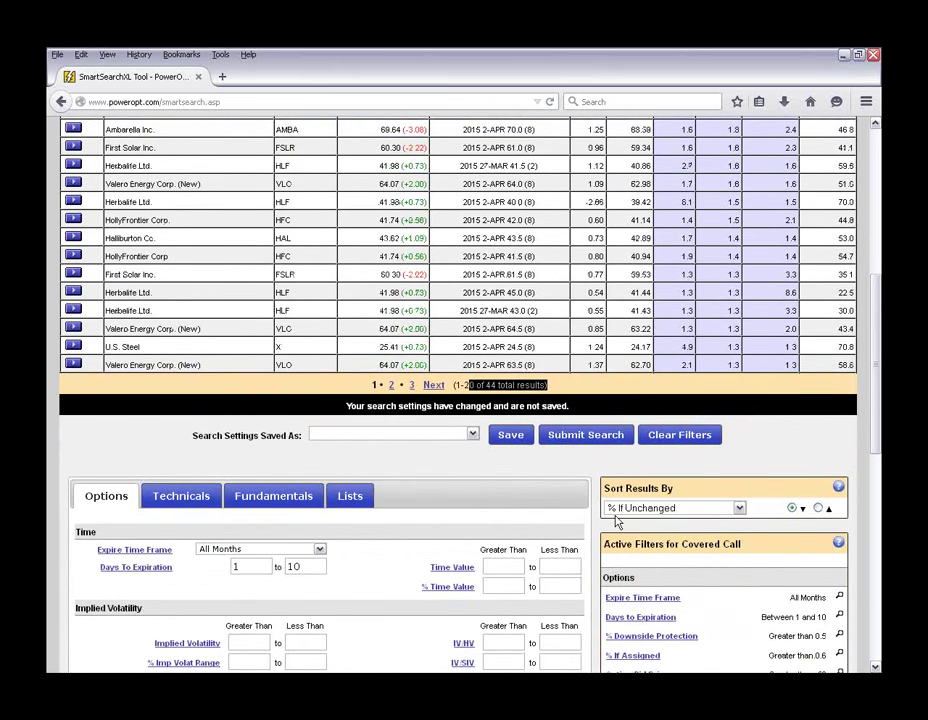
scroll(463, 409, "up", 1)
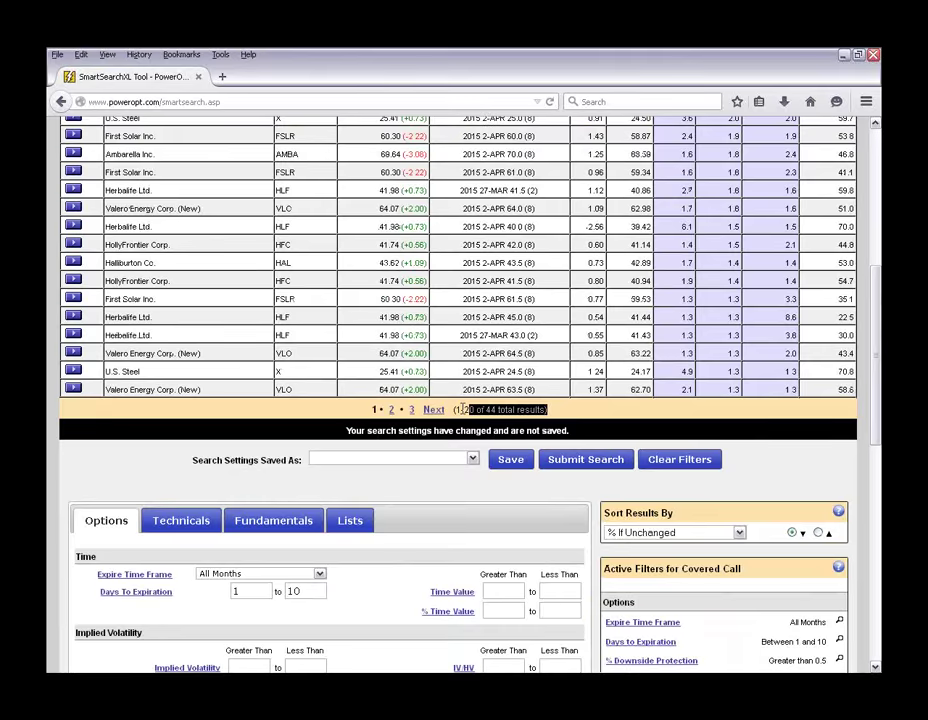
scroll(463, 409, "up", 3)
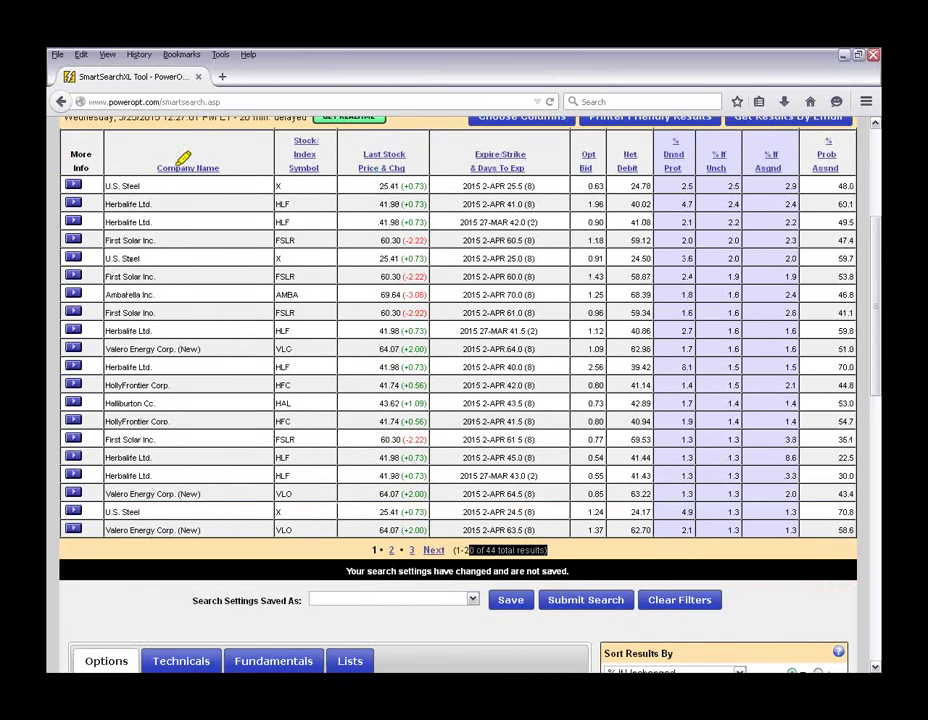
left_click_drag(104, 222, 176, 224)
left_click_drag(104, 277, 156, 277)
left_click_drag(104, 331, 152, 331)
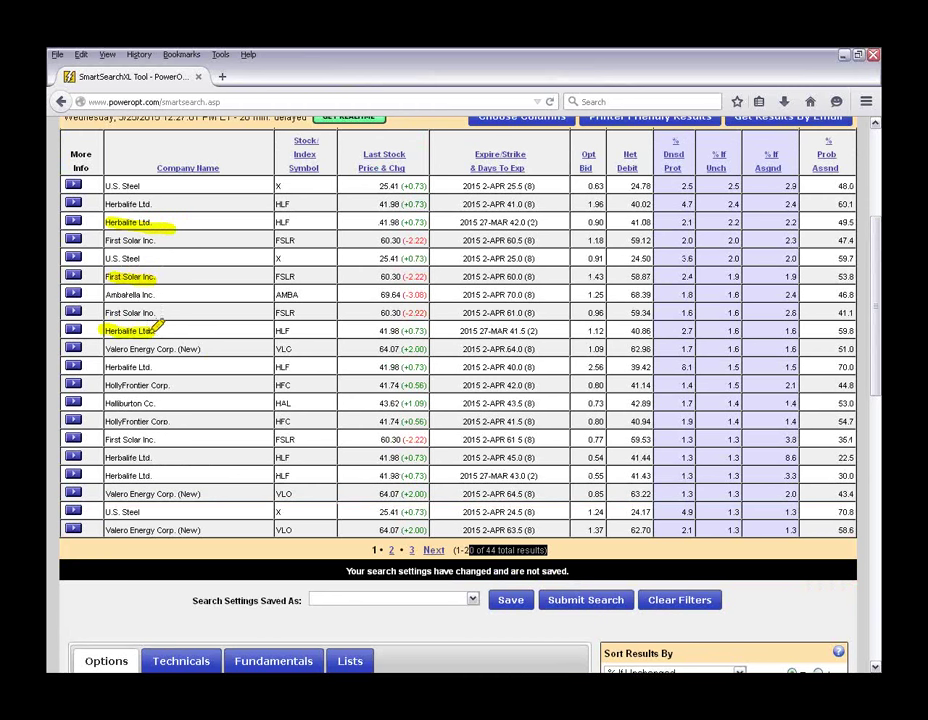
left_click_drag(458, 331, 540, 331)
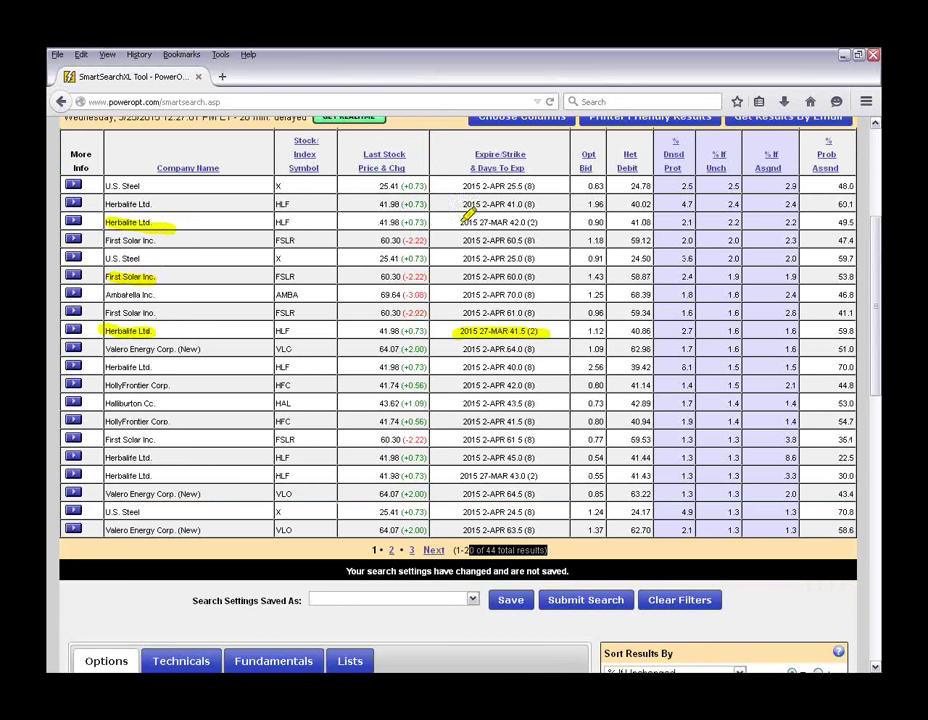
left_click_drag(468, 222, 536, 222)
left_click_drag(460, 204, 545, 203)
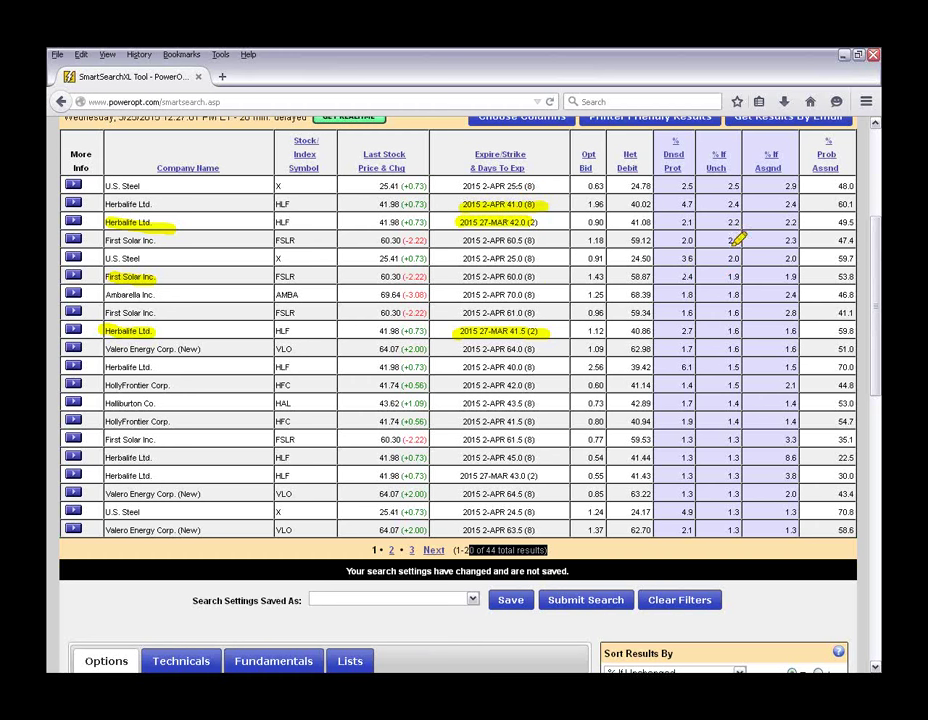
left_click_drag(106, 494, 206, 494)
left_click_drag(106, 540, 204, 541)
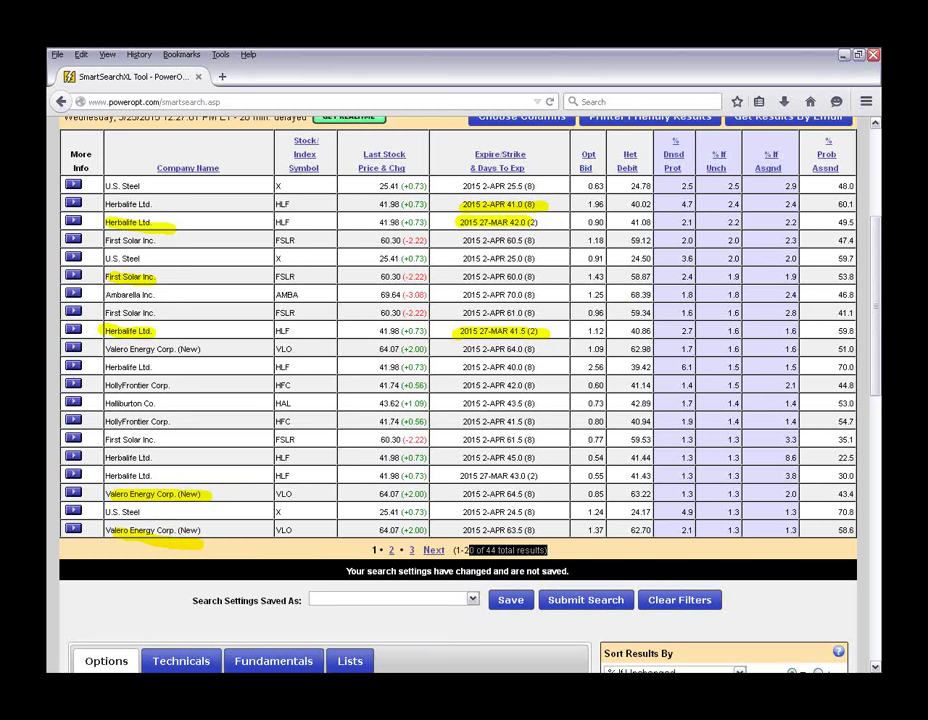
key("Escape")
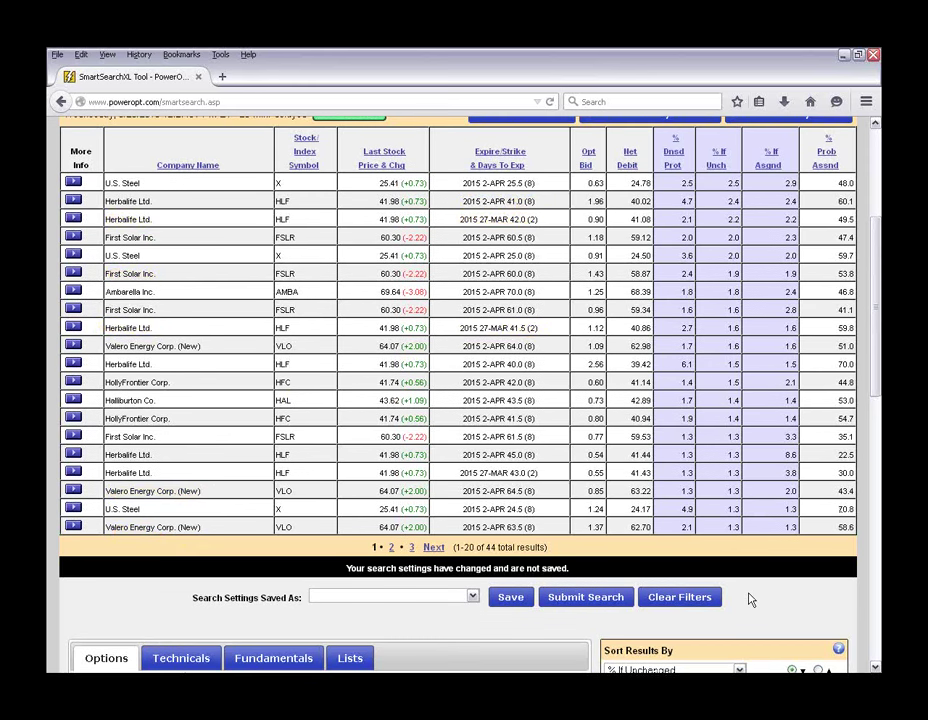
- Look through the available sort criteria for the covered call results without choosing a different one
scroll(750, 598, "down", 5)
left_click(700, 425)
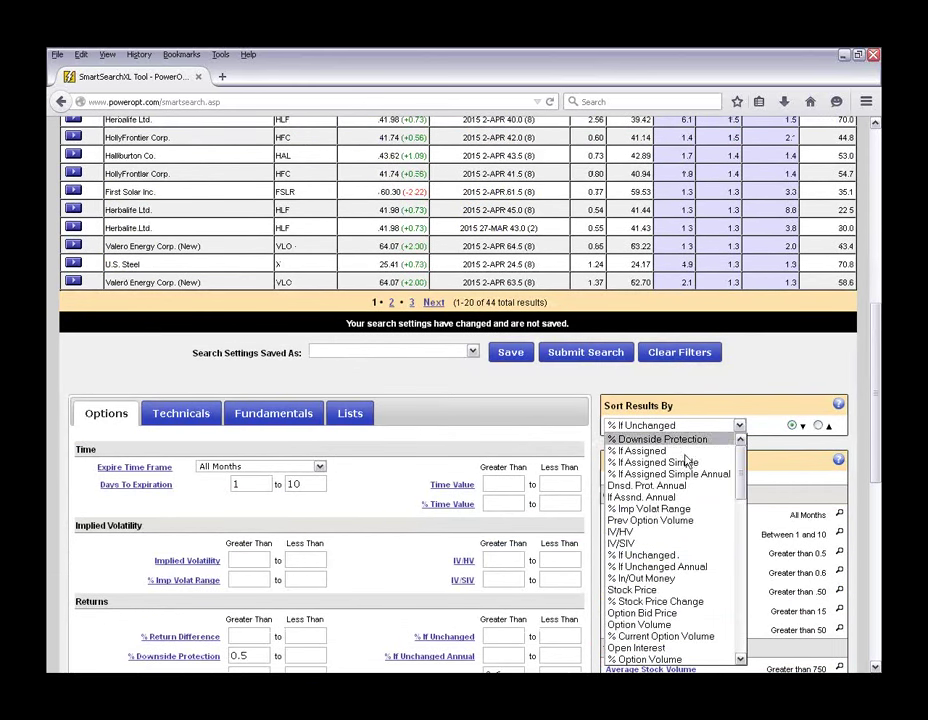
scroll(690, 470, "down", 1)
scroll(690, 470, "down", 1)
left_click(729, 408)
scroll(725, 410, "down", 3)
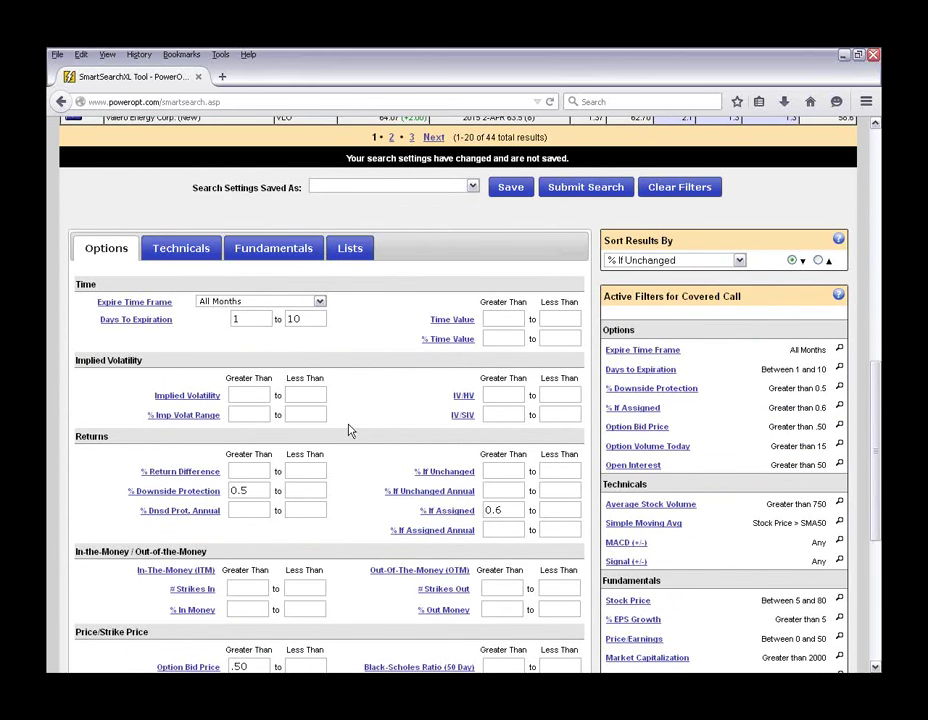
left_click(740, 261)
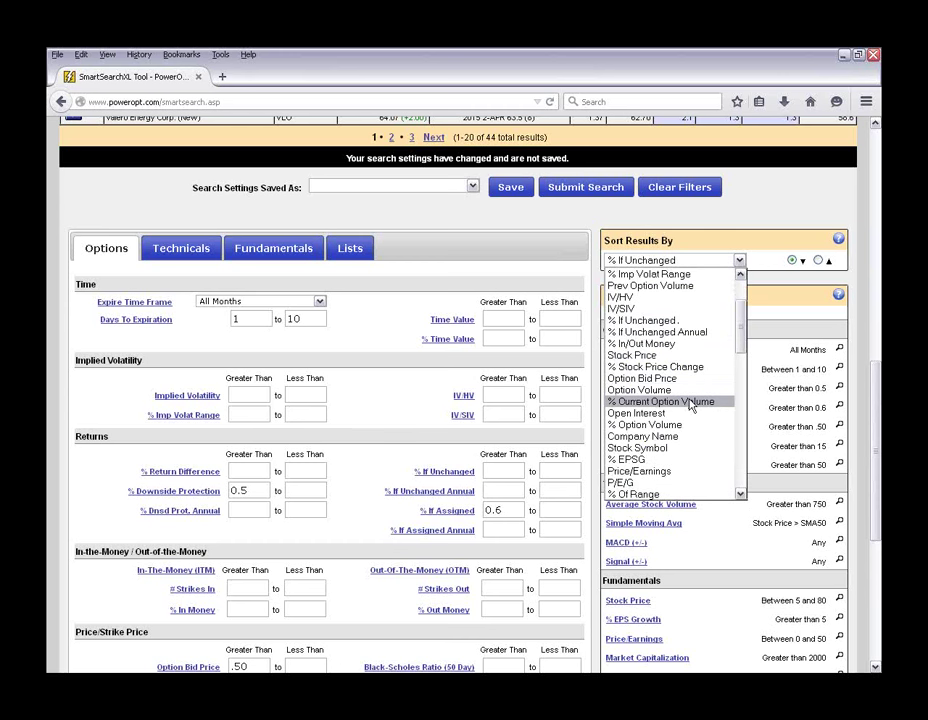
left_click(758, 234)
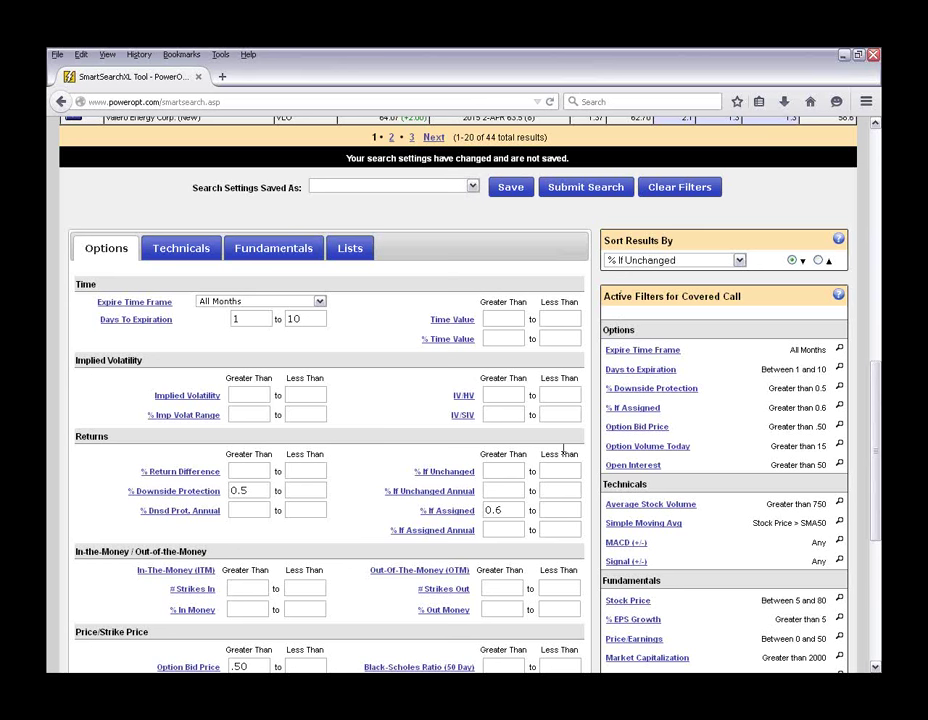
- Enable One result per Security in the Price/Strike Price criteria and rerun the search
scroll(417, 330, "down", 3)
left_click(216, 414)
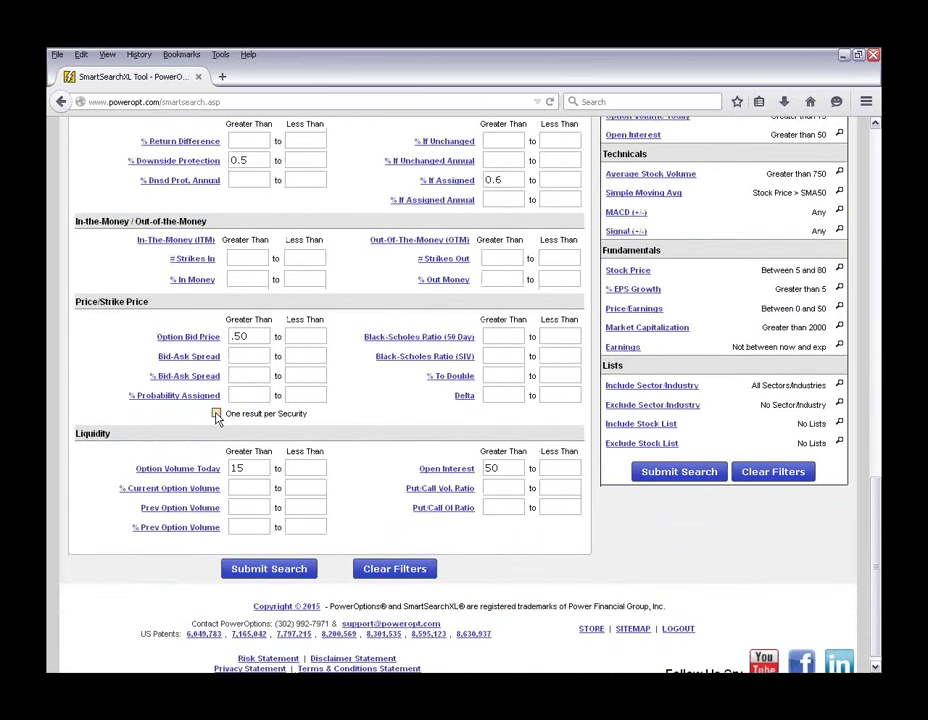
left_click(216, 414)
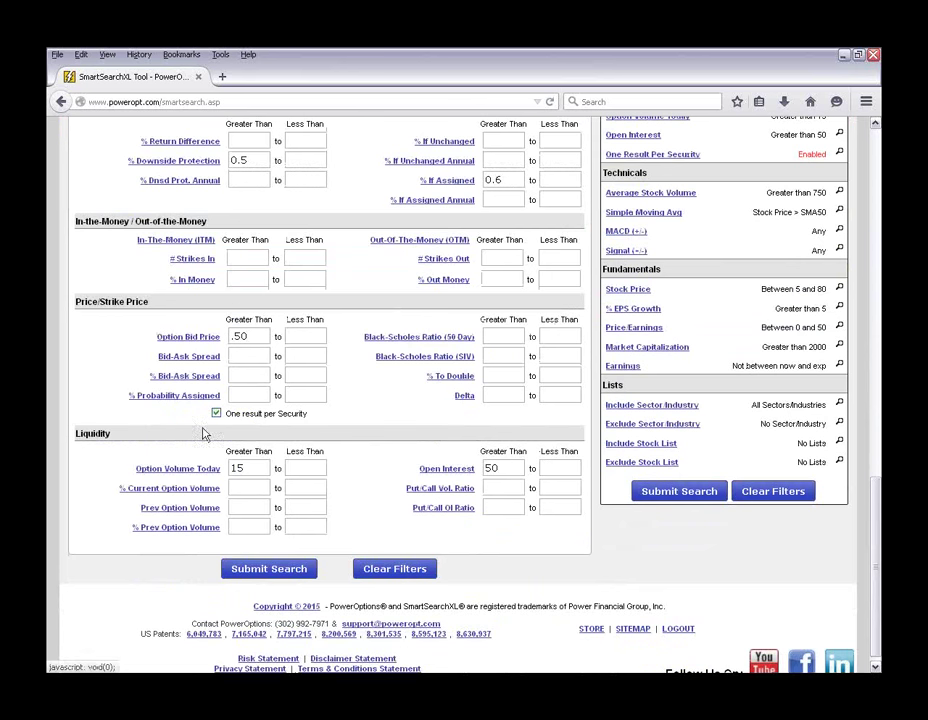
left_click(686, 495)
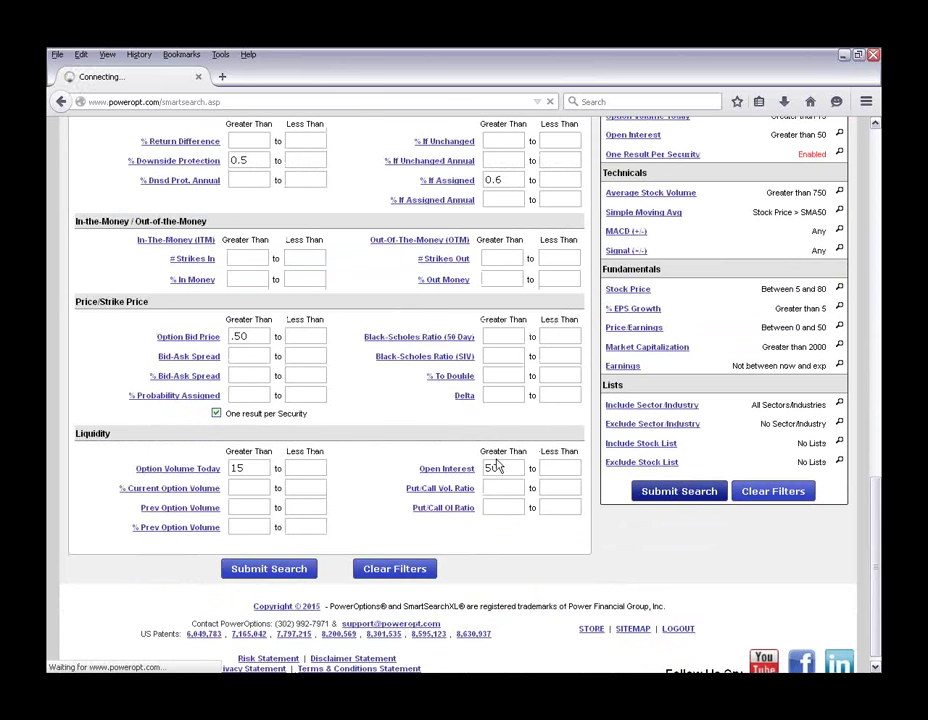
scroll(450, 458, "down", 3)
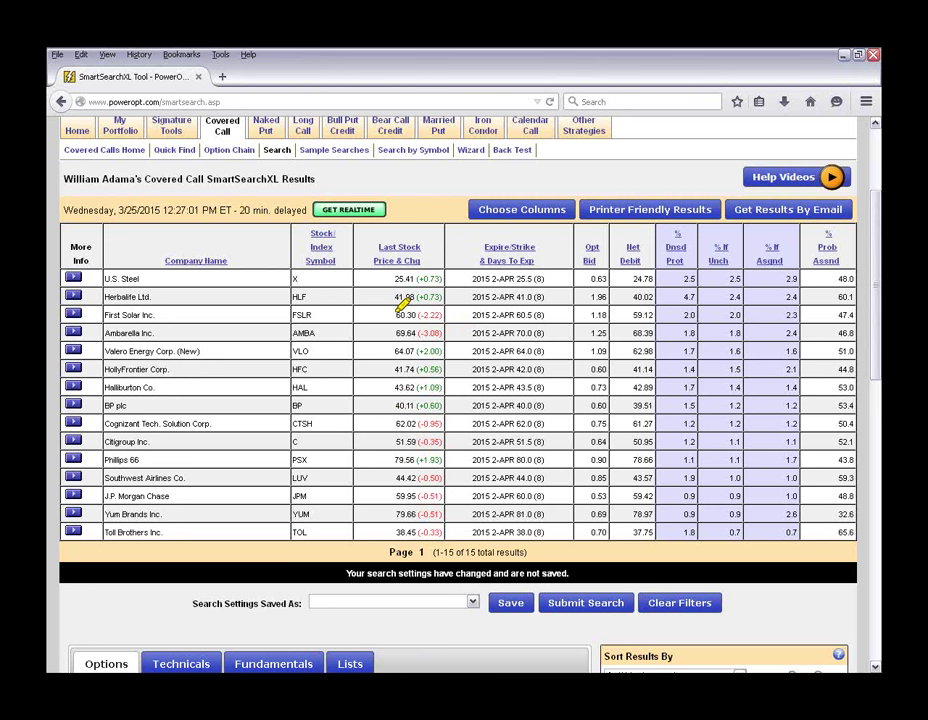
- Compare stock price with strike for U.S. Steel, Herbalife and HollyFrontier by highlighting them, and highlight HollyFrontier's option bid
left_click_drag(372, 281, 557, 279)
left_click_drag(385, 297, 548, 298)
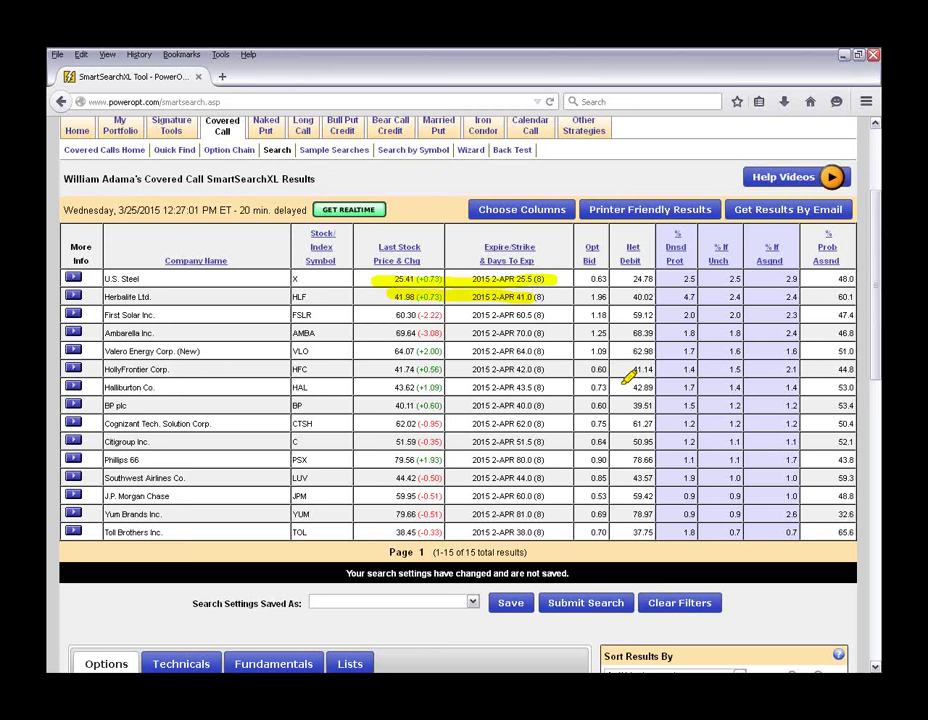
left_click_drag(380, 369, 543, 369)
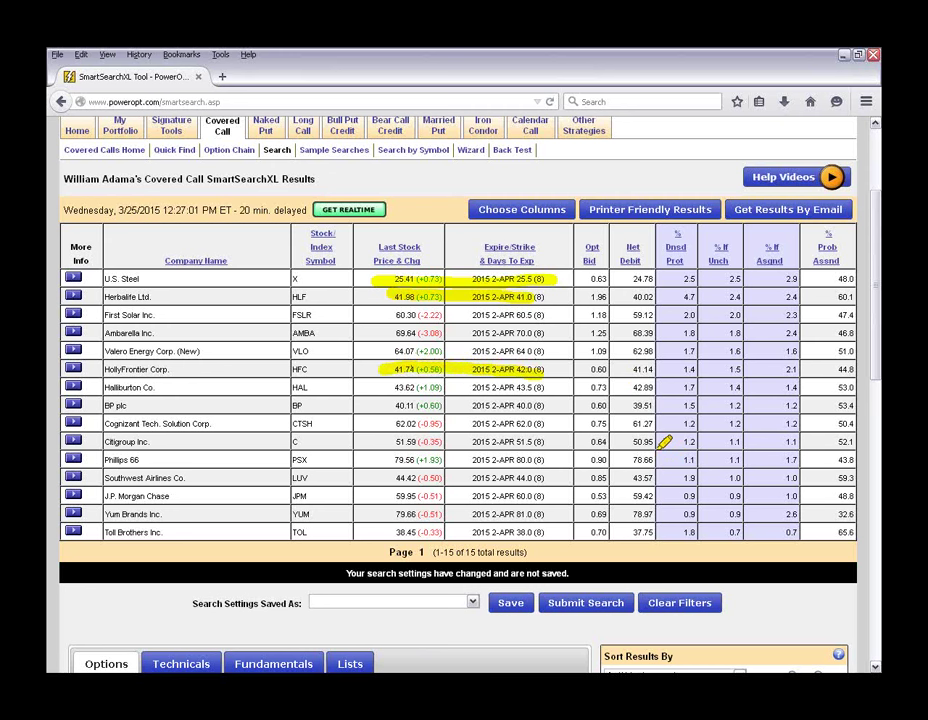
left_click_drag(578, 369, 614, 369)
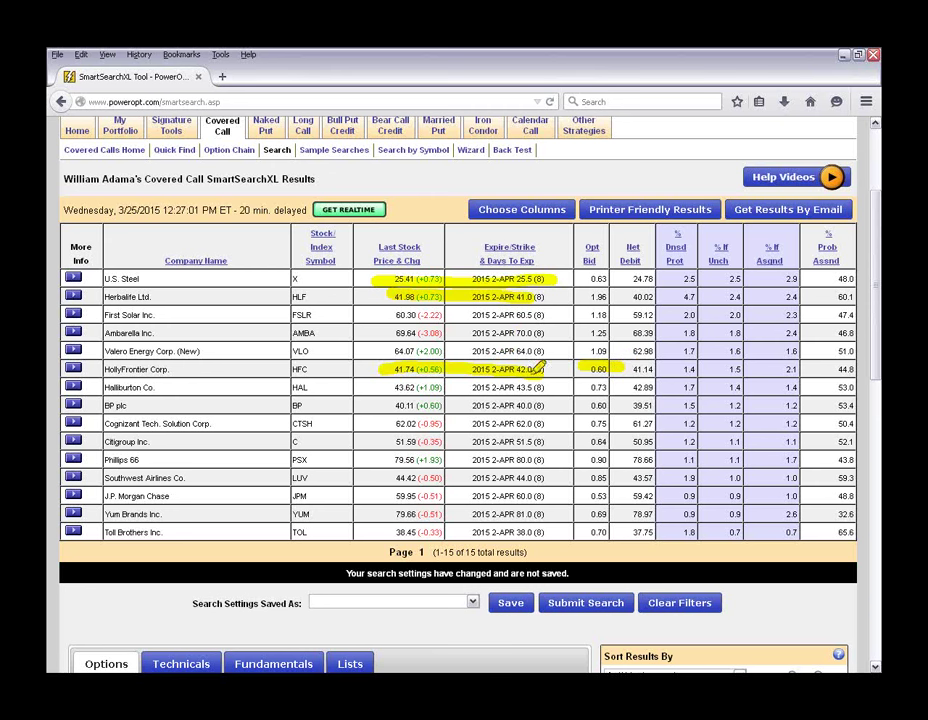
- Examine HollyFrontier's returns and the downside protection and % If Assigned columns for all results, highlighting them along with Herbalife's strike
left_click_drag(677, 368, 802, 368)
left_click_drag(791, 276, 793, 530)
left_click_drag(689, 273, 690, 534)
left_click_drag(460, 293, 546, 296)
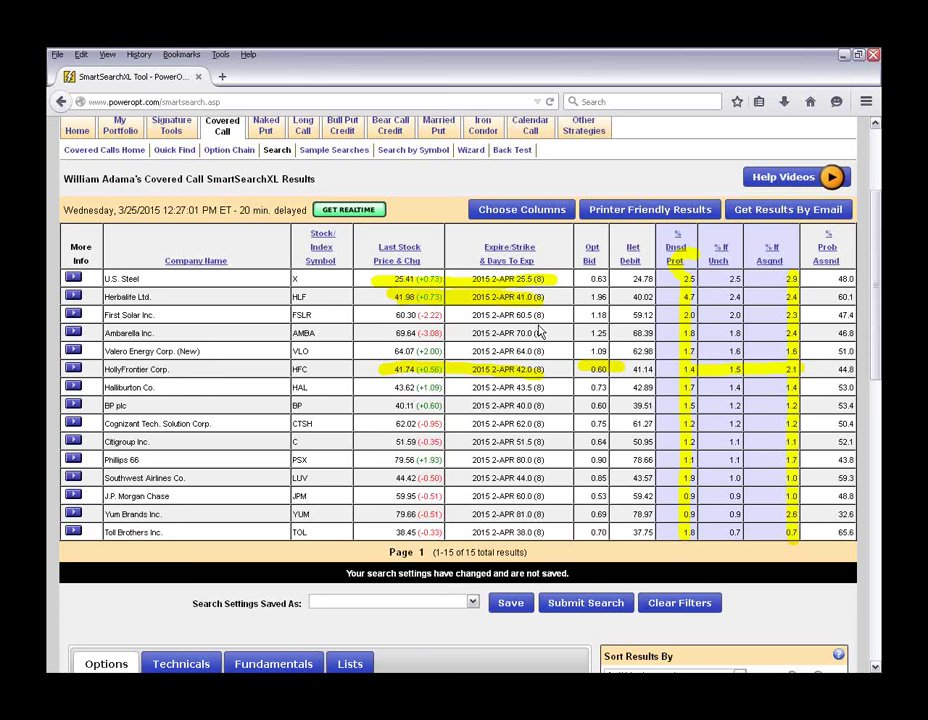
- Review the Option Volume Today and Option Bid Price settings in the active filters list
scroll(742, 555, "down", 10)
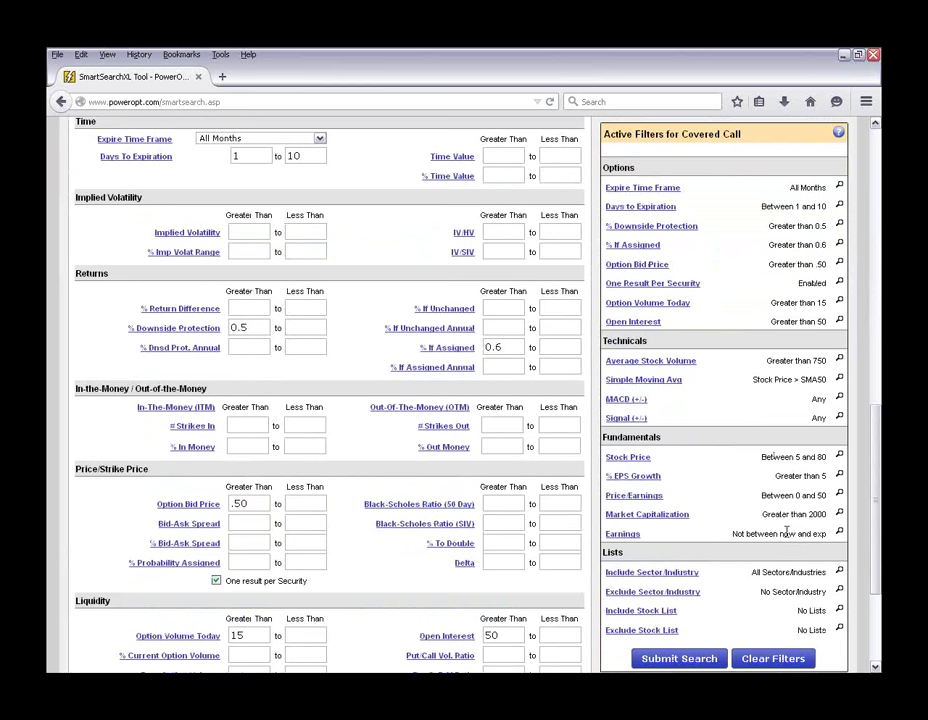
scroll(760, 420, "up", 2)
left_click_drag(770, 387, 828, 388)
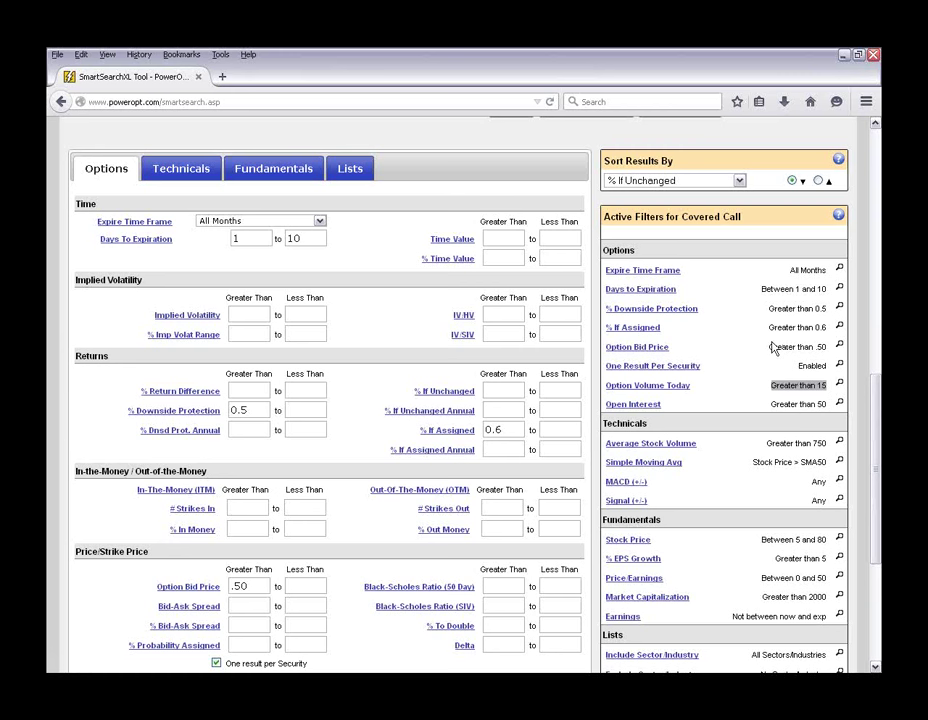
left_click_drag(771, 347, 825, 344)
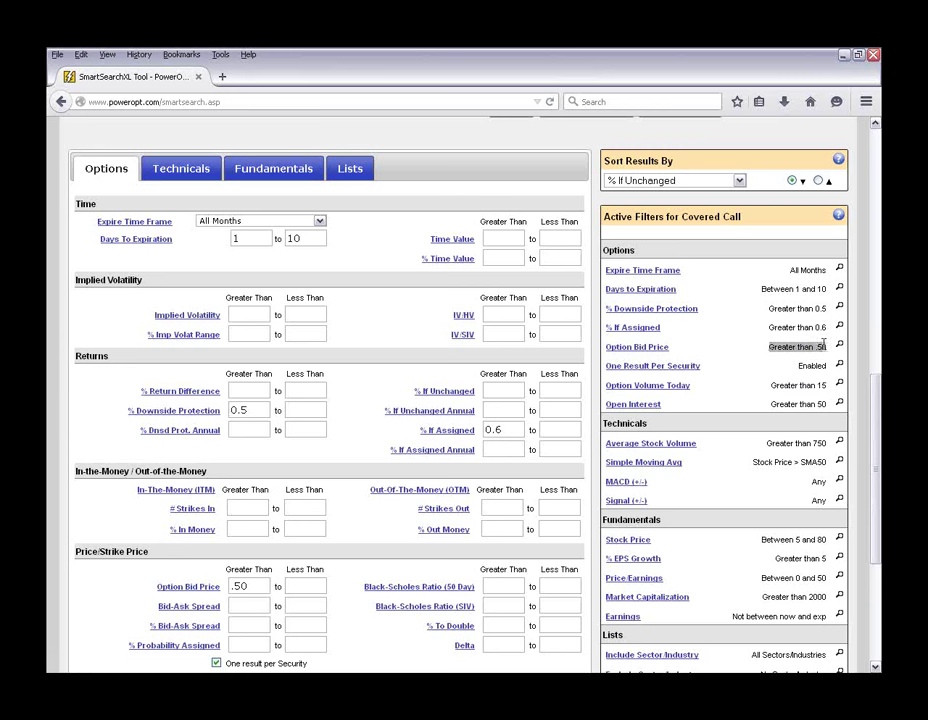
left_click(738, 354)
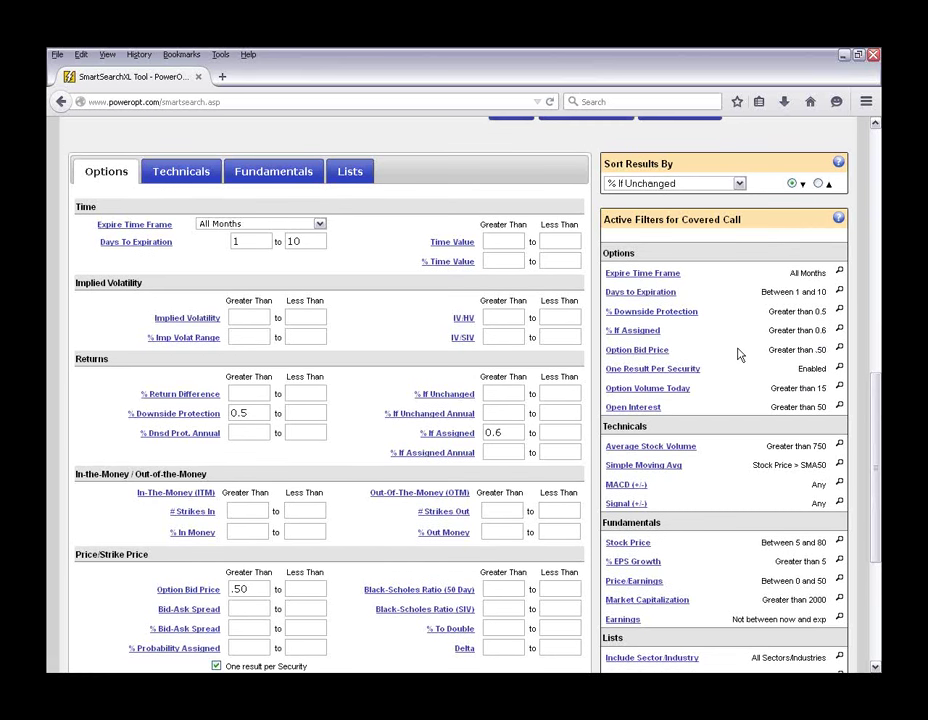
- Open the column configuration for the covered call results and reposition its window
scroll(738, 354, "up", 5)
scroll(738, 354, "up", 4)
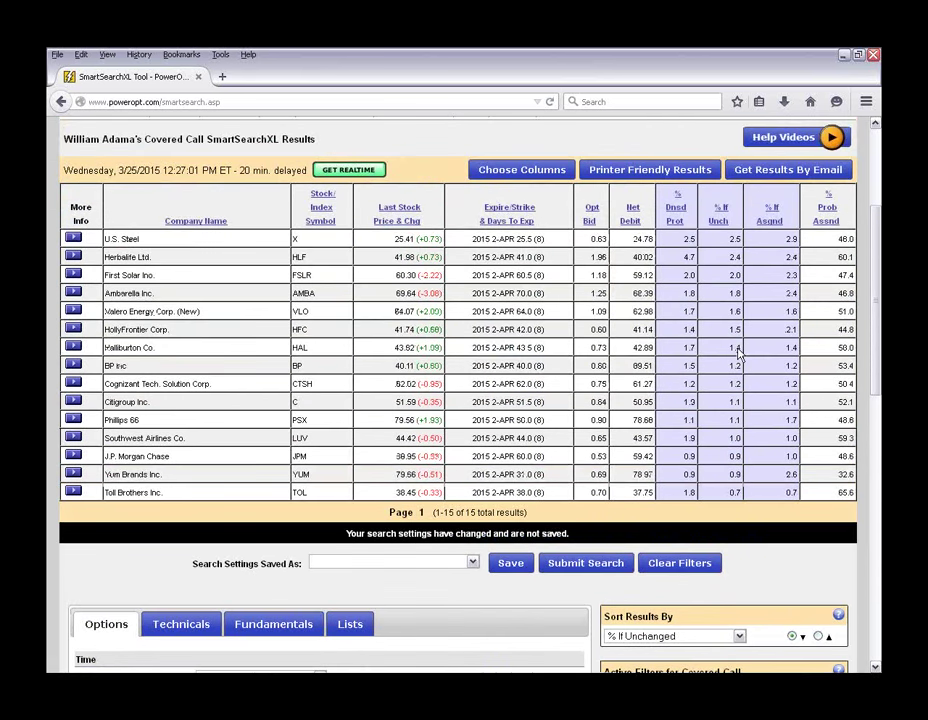
scroll(738, 354, "up", 1)
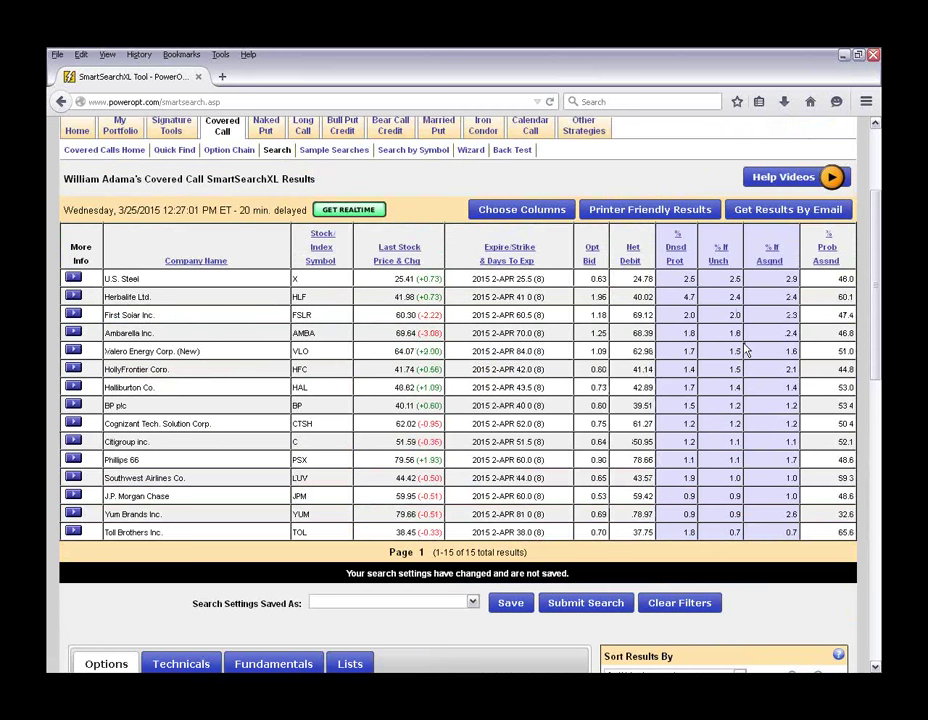
left_click(526, 210)
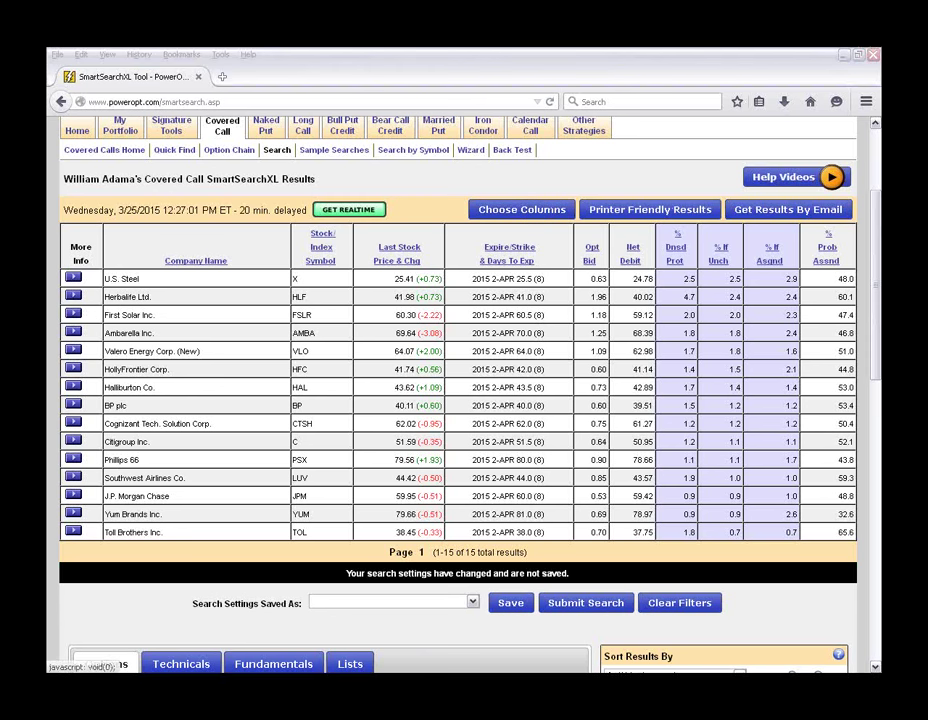
left_click_drag(778, 101, 644, 54)
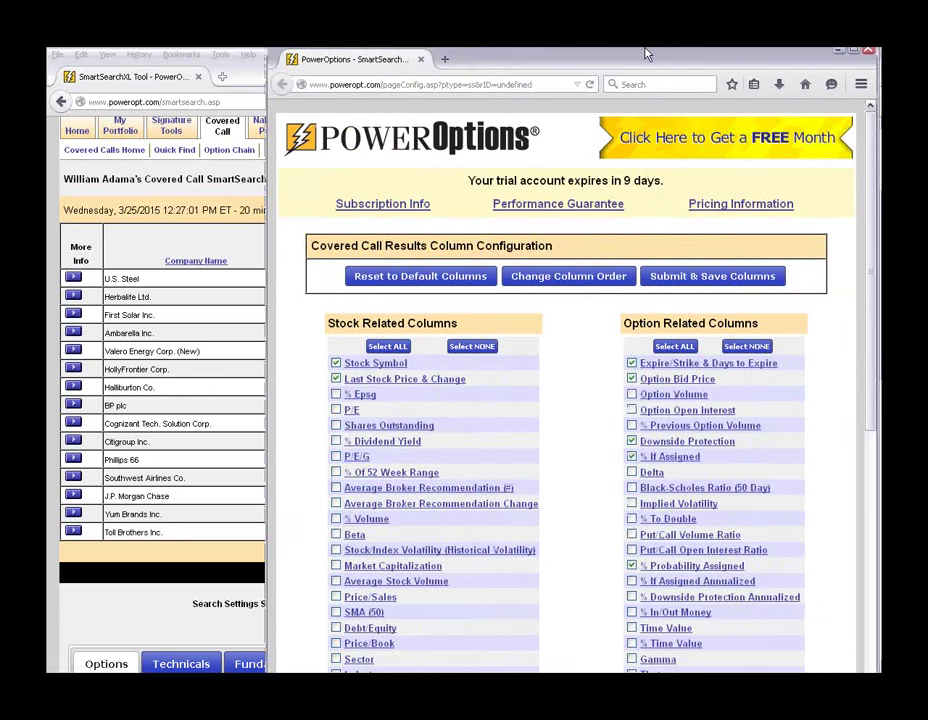
- Add the Delta, Gamma, Theta, Vega, Rho and Implied Volatility columns to the covered call results configuration
scroll(658, 365, "down", 3)
scroll(658, 365, "down", 2)
left_click(629, 224)
left_click(630, 412)
left_click(629, 427)
left_click(629, 443)
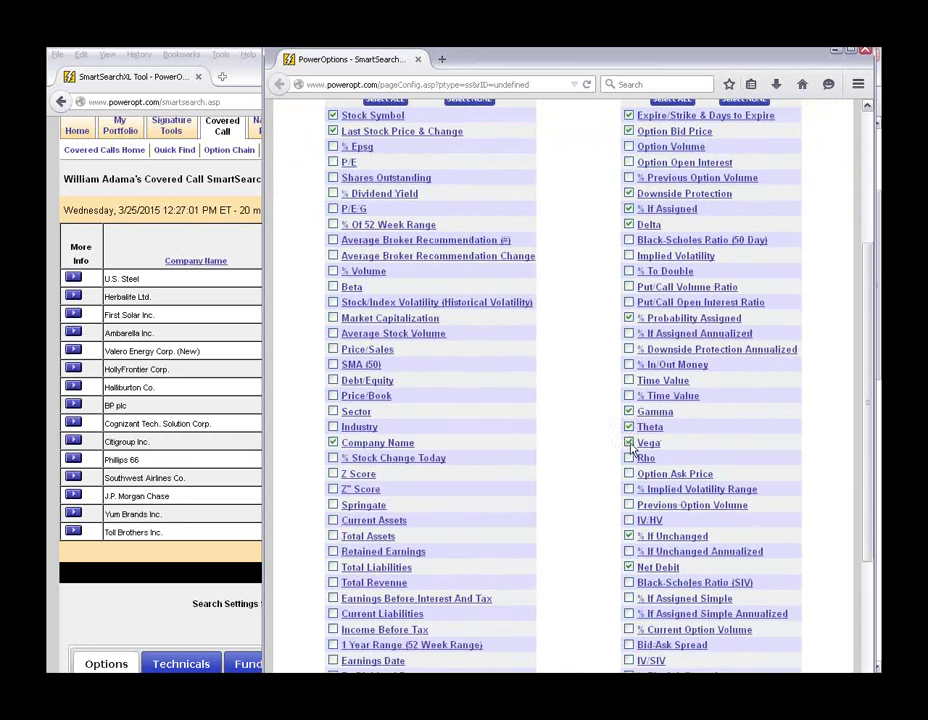
left_click(629, 458)
left_click(630, 257)
- Save the column configuration and reload the covered call results by resending the search
scroll(584, 418, "down", 5)
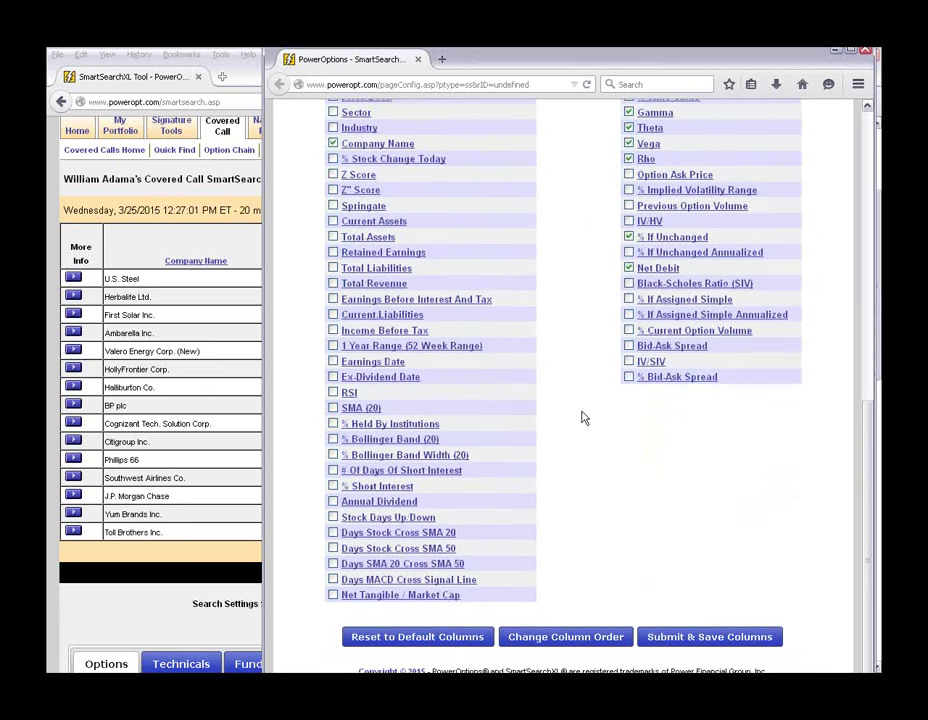
left_click(716, 643)
left_click(611, 289)
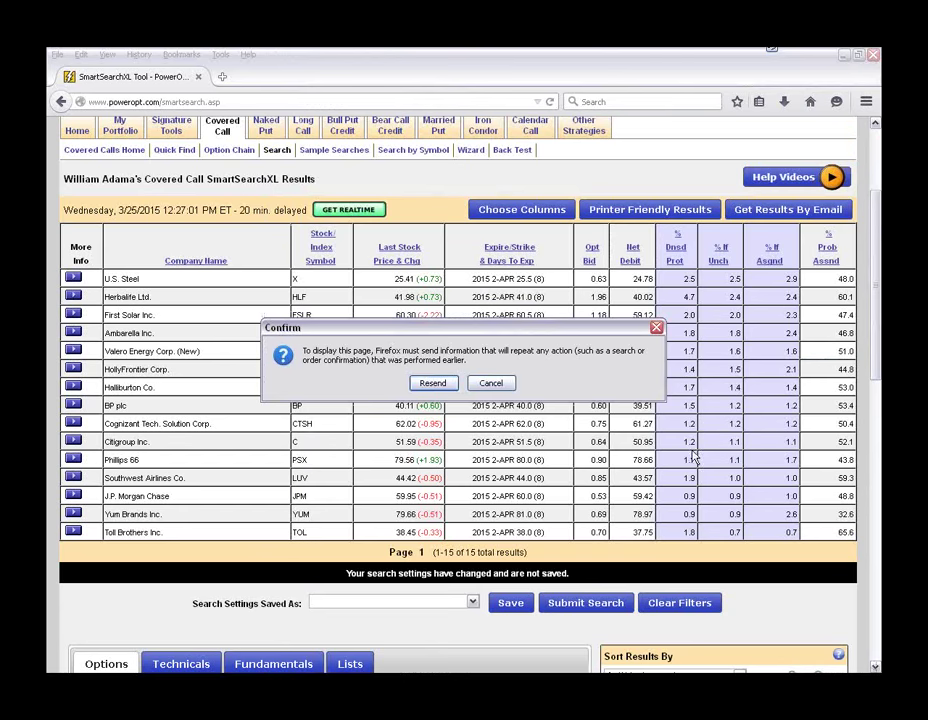
left_click(432, 383)
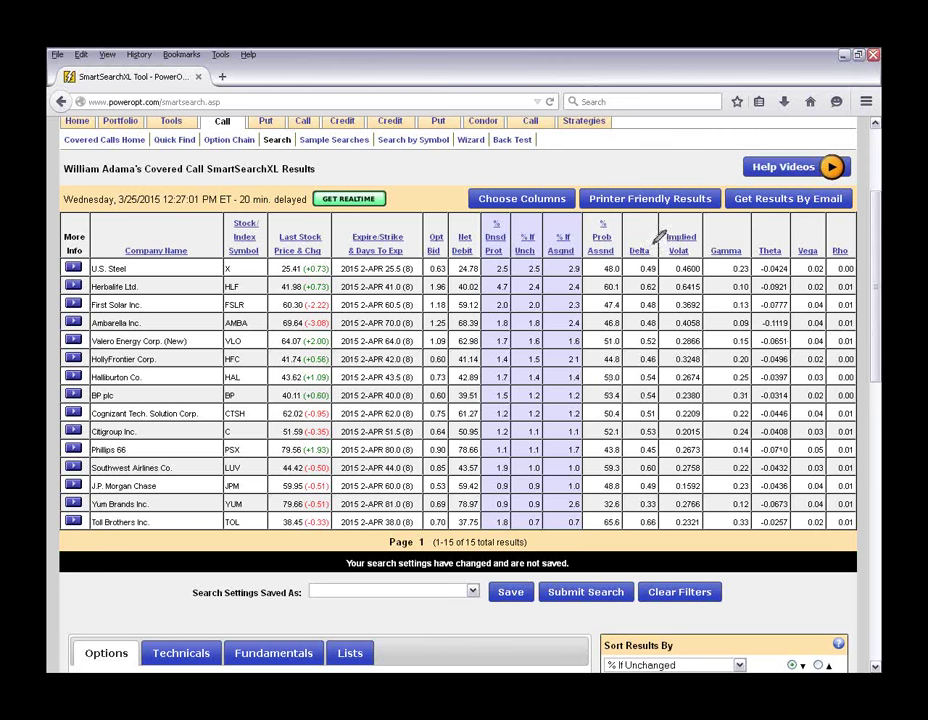
- Examine the Delta column by highlighting its heading and the values for Herbalife and Yum Brands
mouse_move(656, 241)
left_mouse_down()
mouse_move(628, 244)
mouse_move(632, 265)
left_mouse_up()
left_click_drag(660, 281, 630, 280)
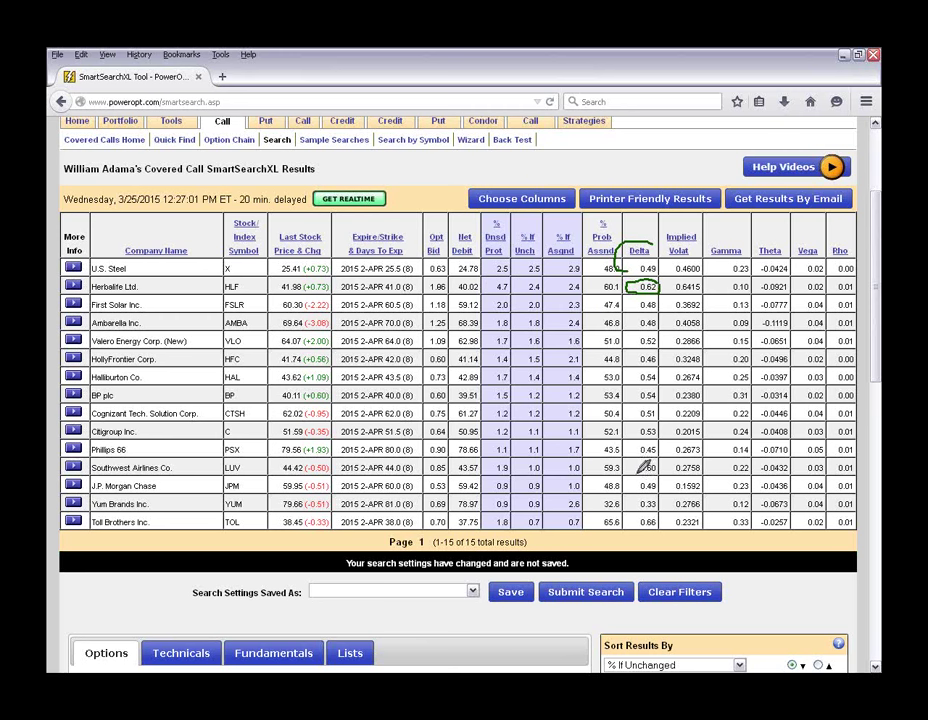
left_click_drag(647, 483, 652, 492)
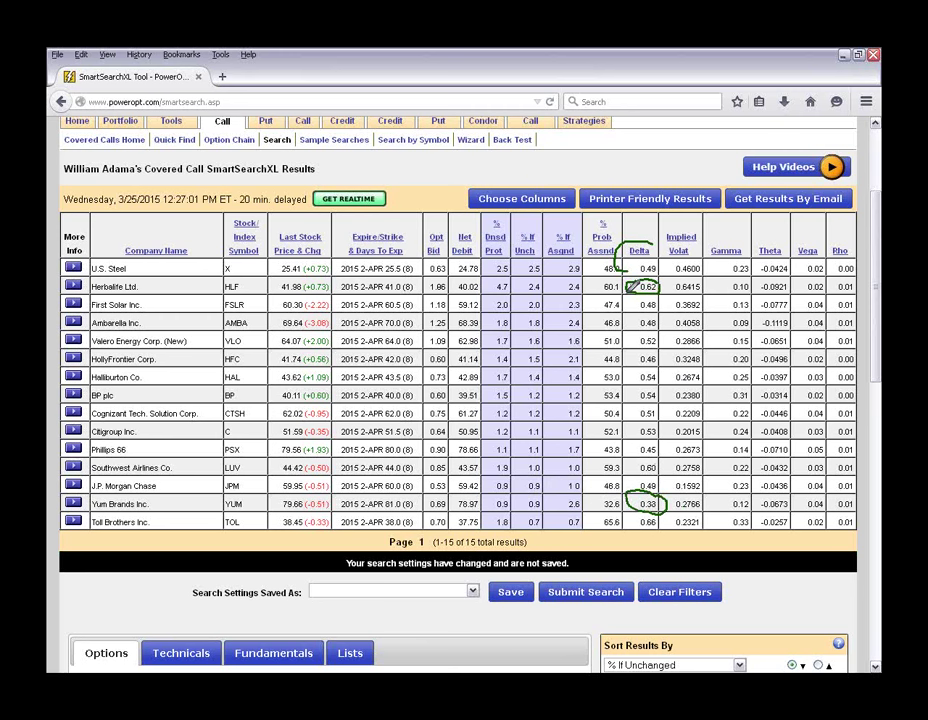
left_click_drag(627, 292, 627, 490)
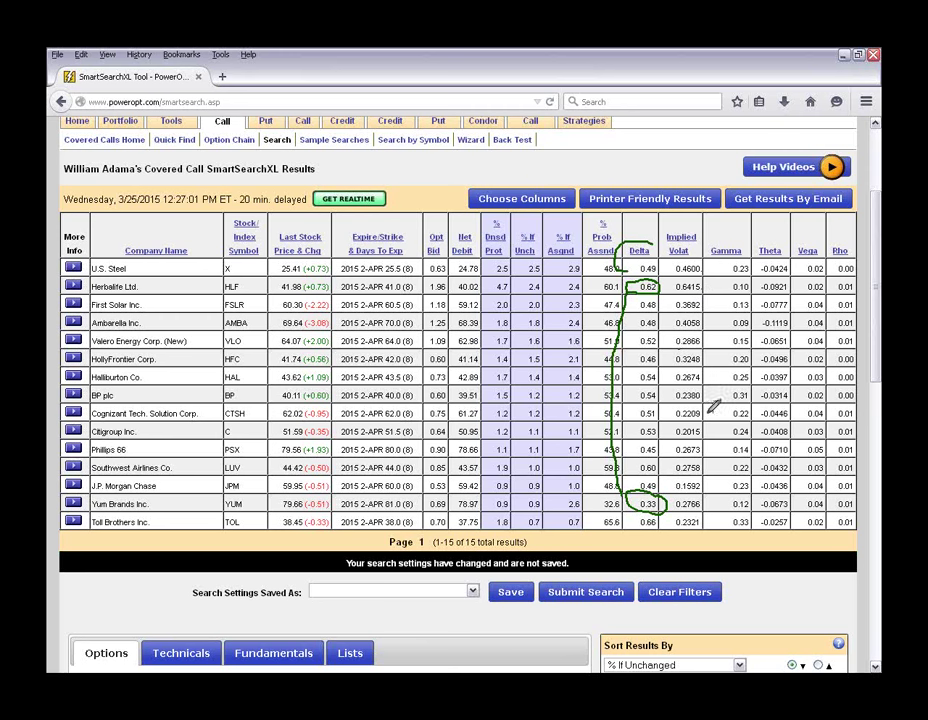
- Compare implied volatility for Herbalife, Halliburton, Citigroup and J.P. Morgan Chase by highlighting the values, mark the Gamma column, and clear the markings
mouse_move(673, 428)
left_mouse_down()
mouse_move(707, 428)
mouse_move(690, 480)
mouse_move(704, 489)
mouse_move(712, 480)
left_mouse_up()
mouse_move(713, 271)
left_mouse_down()
mouse_move(668, 284)
mouse_move(710, 265)
left_mouse_up()
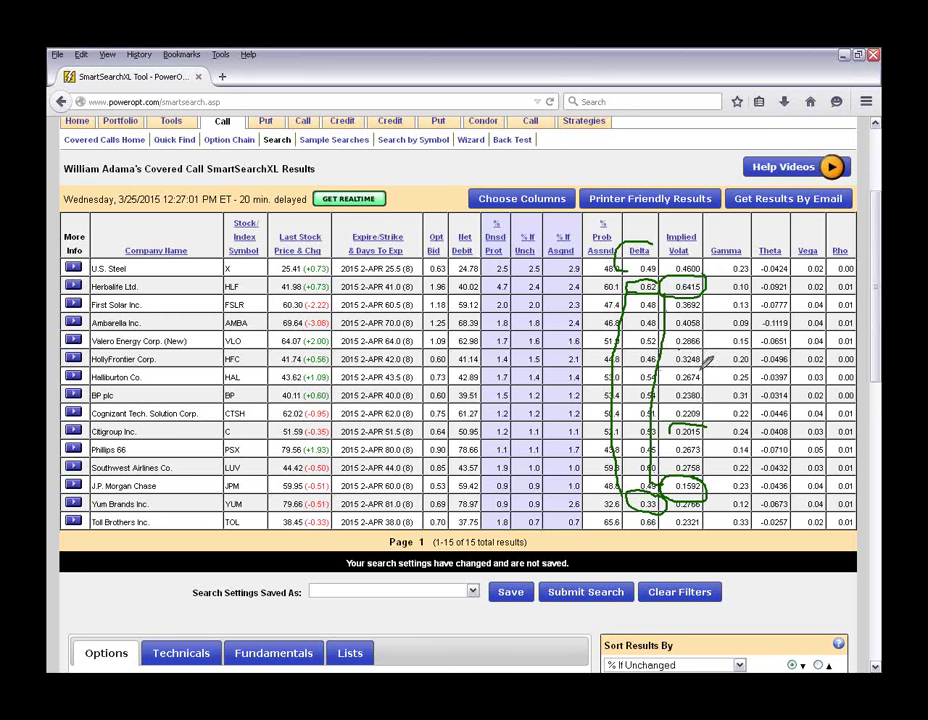
mouse_move(700, 368)
left_mouse_down()
mouse_move(668, 374)
mouse_move(672, 388)
mouse_move(714, 384)
mouse_move(712, 366)
left_mouse_up()
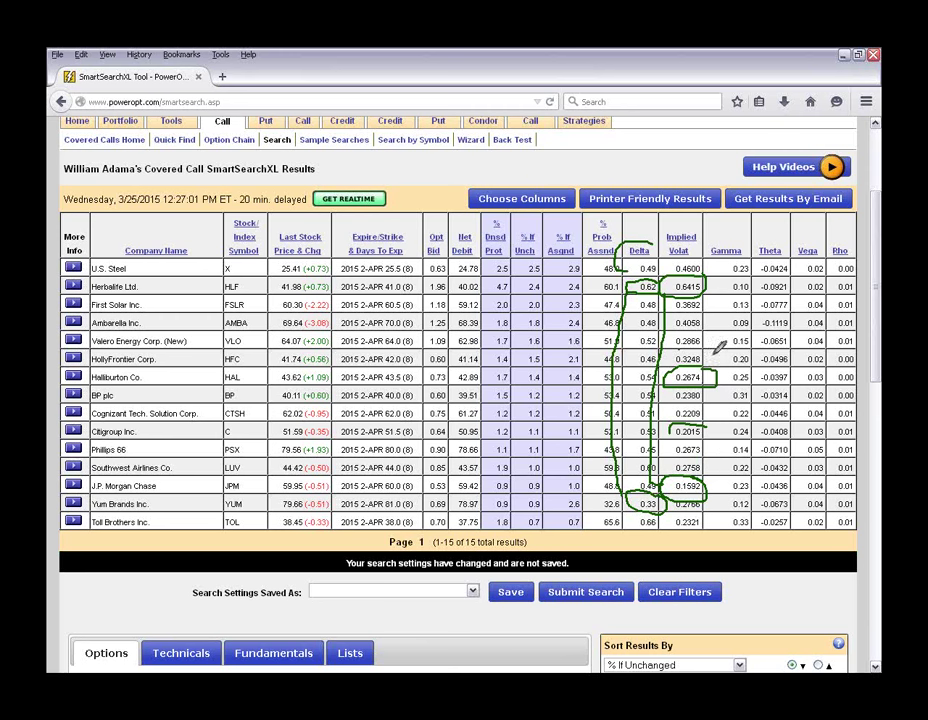
mouse_move(698, 277)
left_mouse_down()
mouse_move(648, 290)
mouse_move(714, 295)
mouse_move(690, 276)
left_mouse_up()
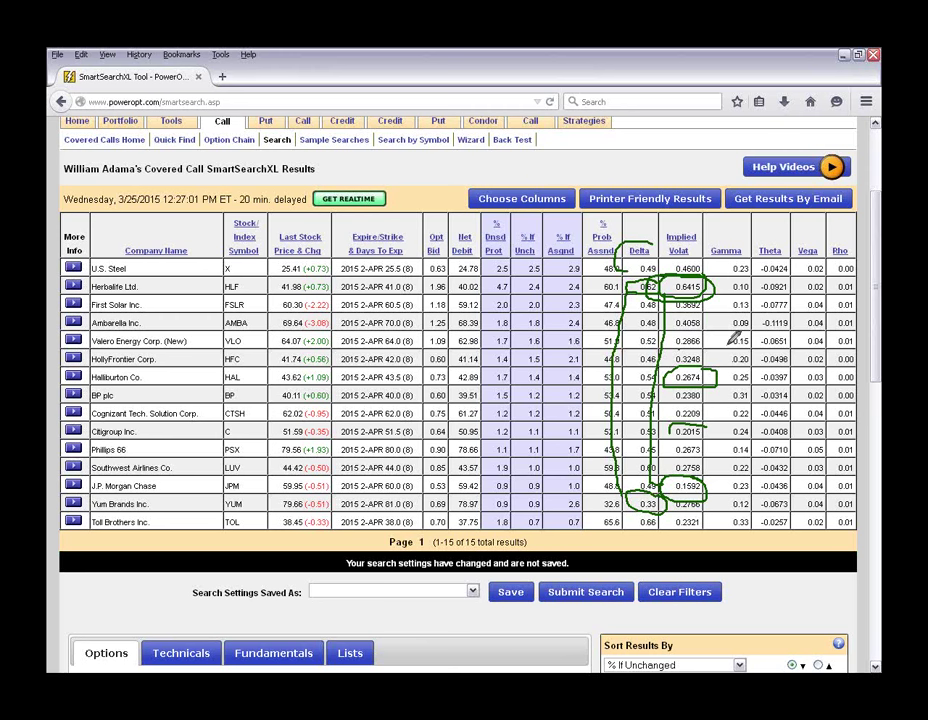
left_click_drag(740, 262, 722, 380)
key("Escape")
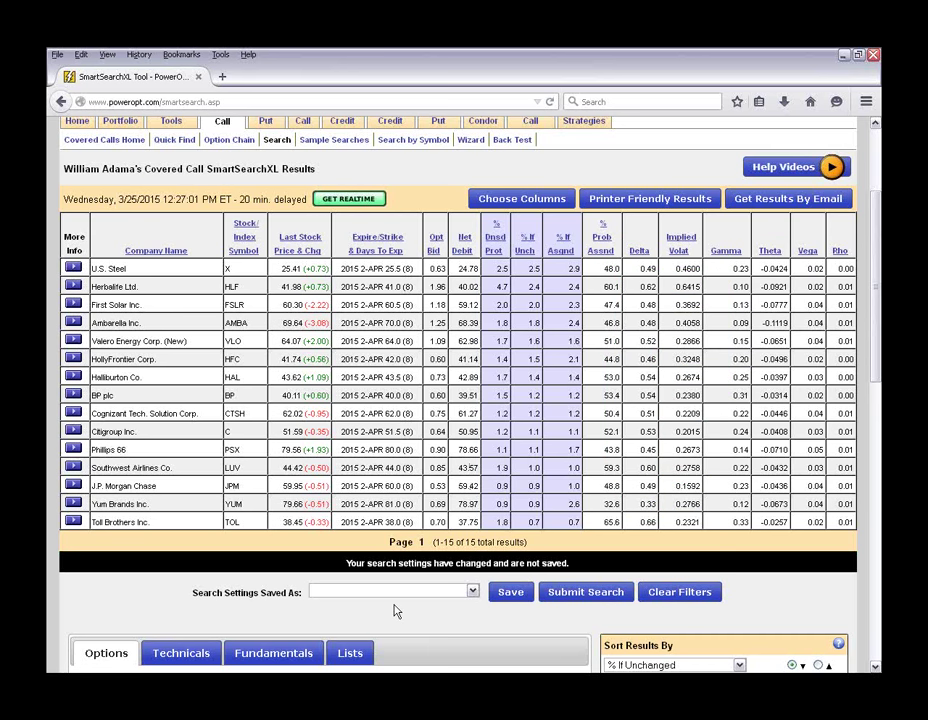
- Compare the Implied Volatility filter fields and other option criteria with the values in the results table
scroll(395, 611, "down", 5)
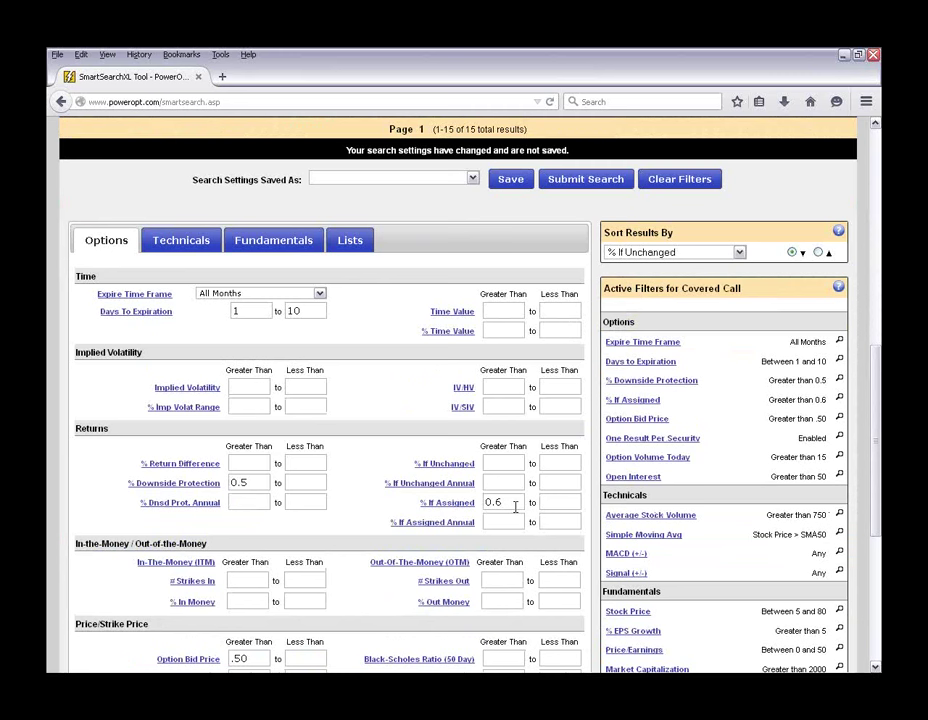
scroll(515, 507, "up", 3)
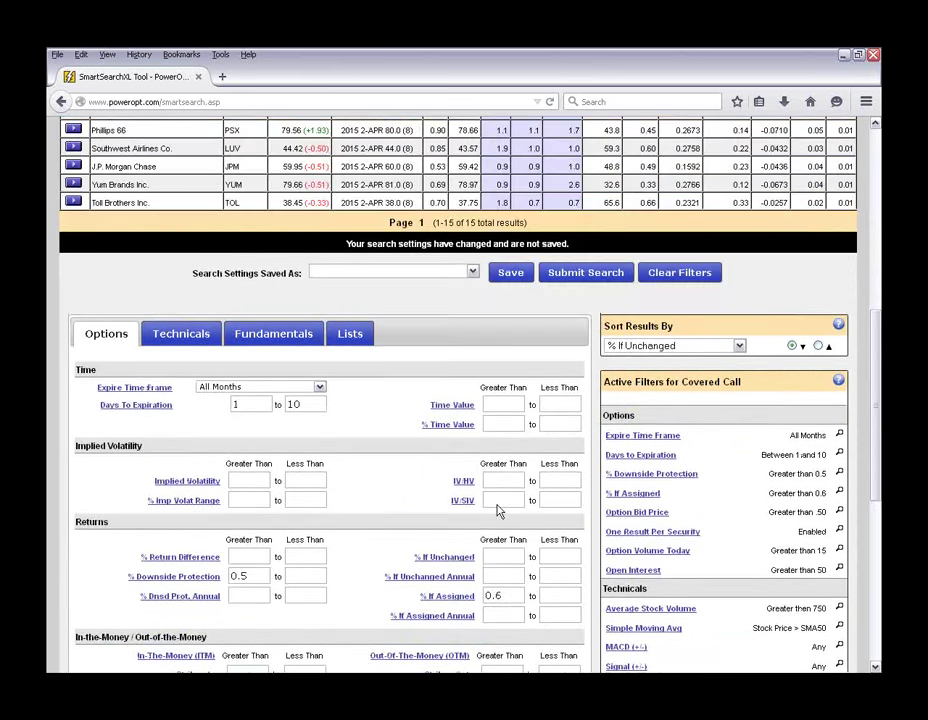
scroll(645, 302, "up", 2)
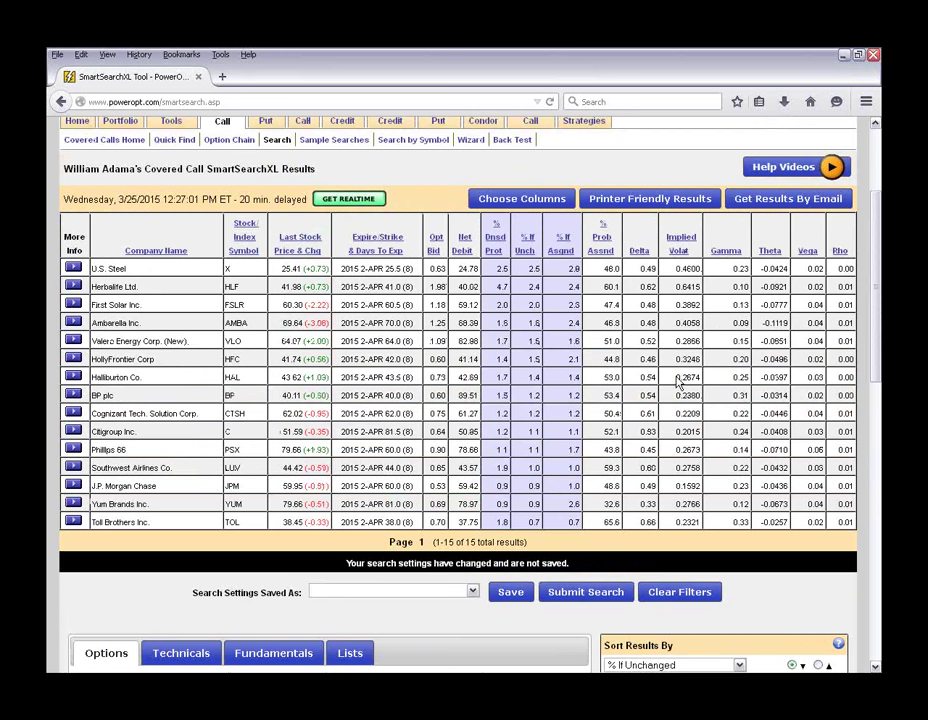
scroll(677, 382, "down", 5)
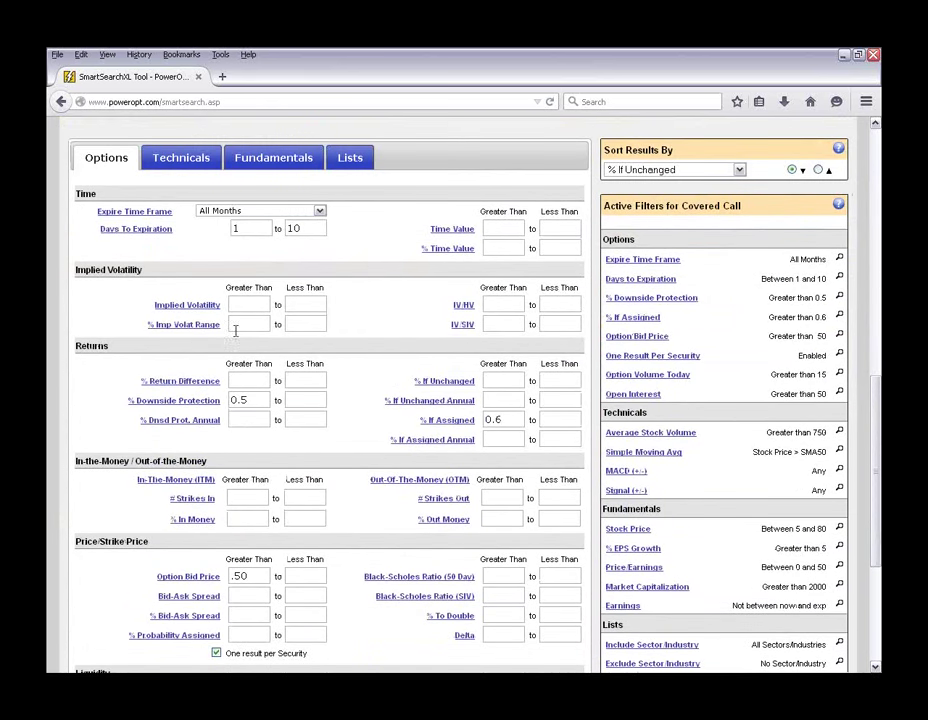
left_click(246, 304)
scroll(398, 422, "up", 3)
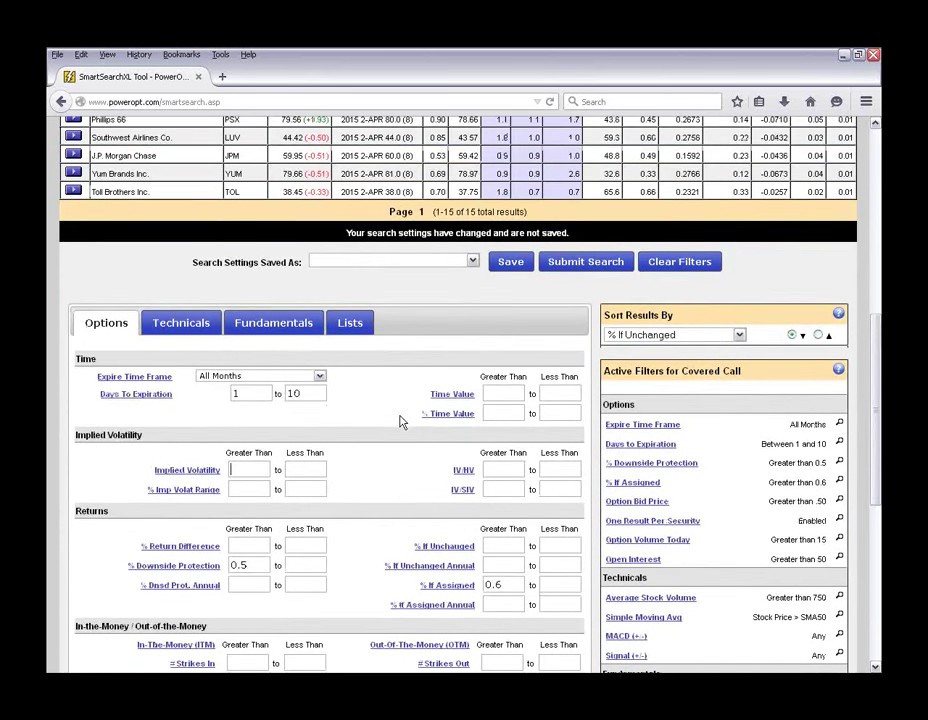
scroll(398, 422, "up", 2)
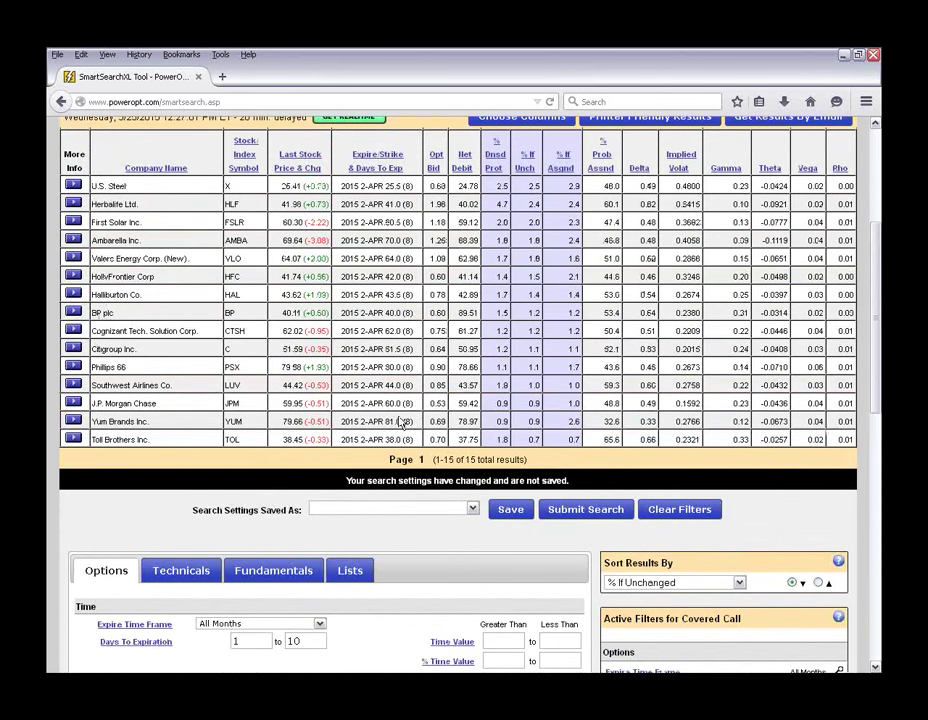
- View the form for saving the search with a name and description, and review the active filters
left_click(511, 512)
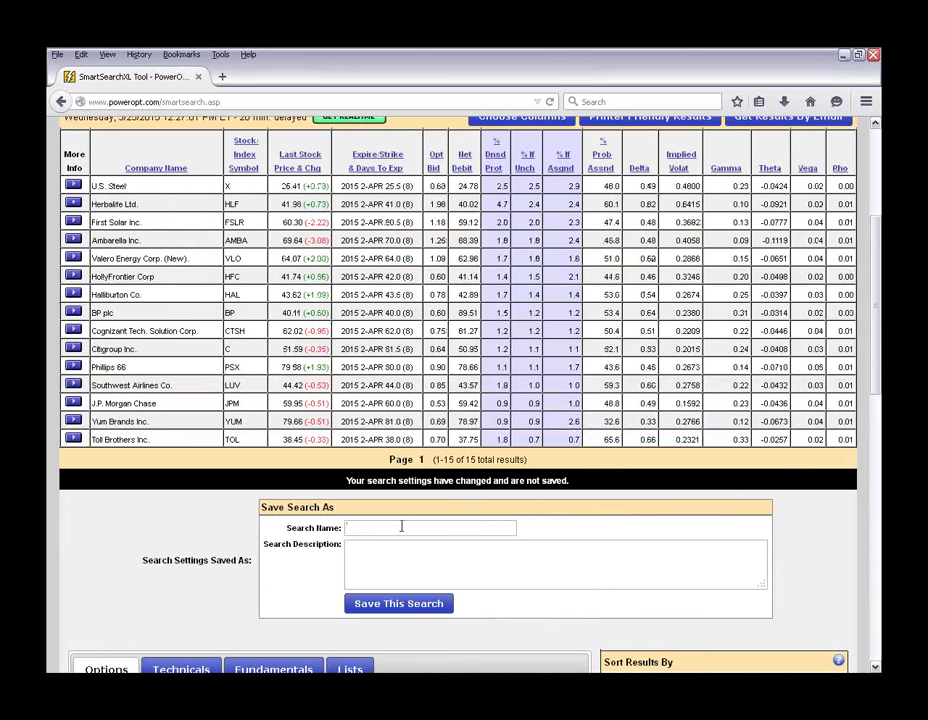
left_click(390, 580)
scroll(790, 585, "down", 10)
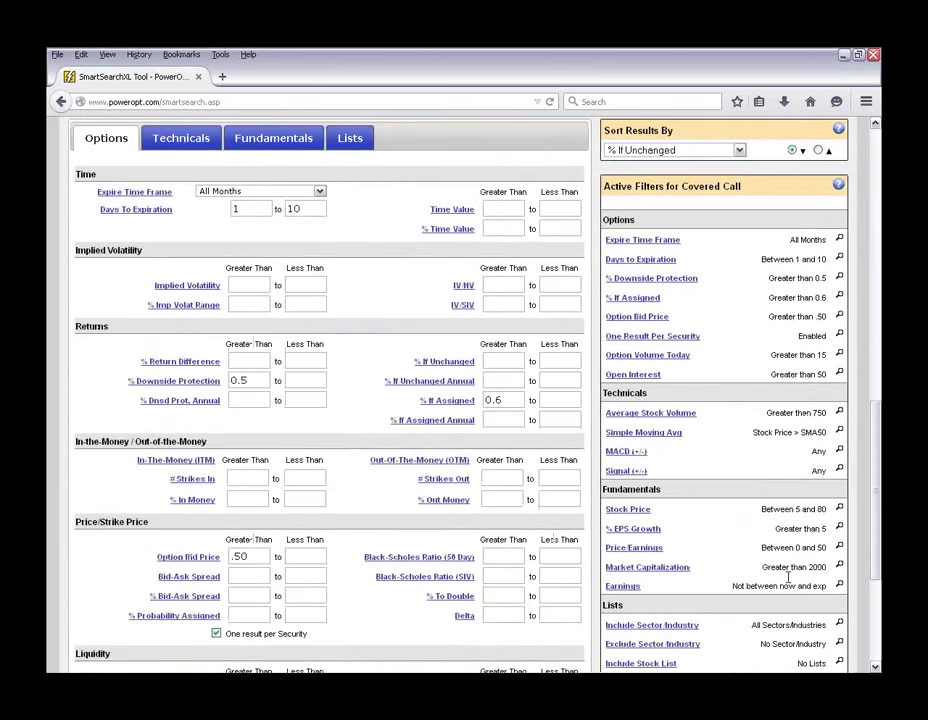
scroll(733, 607, "down", 1)
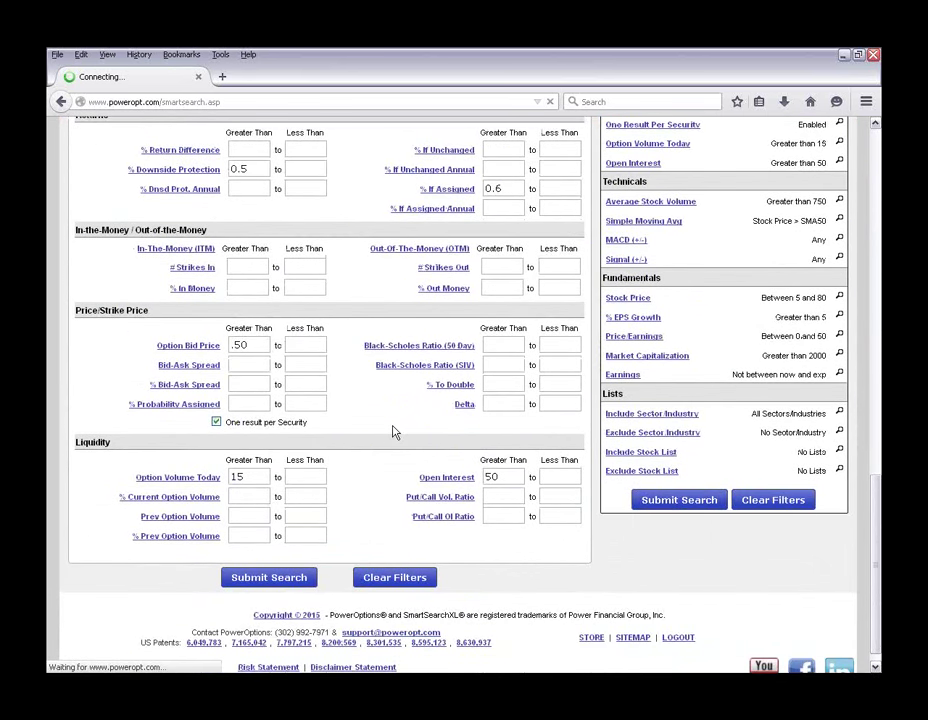
scroll(430, 428, "down", 4)
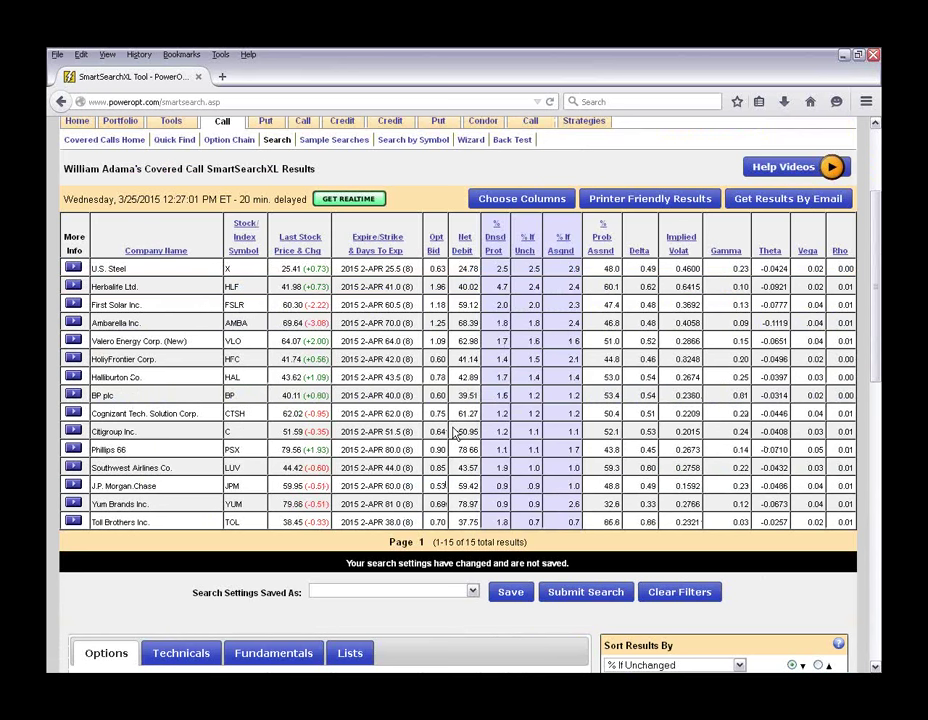
- Clear the Days To Expiration range and set the Expire Time Frame to April (23 days)
scroll(455, 432, "down", 9)
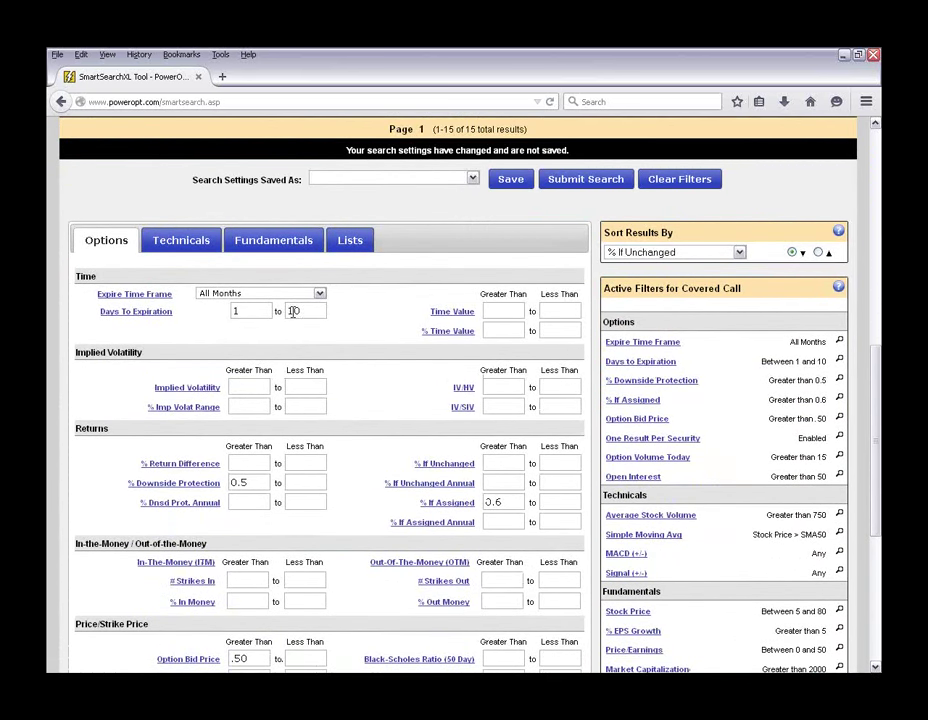
double_click(293, 311)
key("BackSpace")
key("BackSpace")
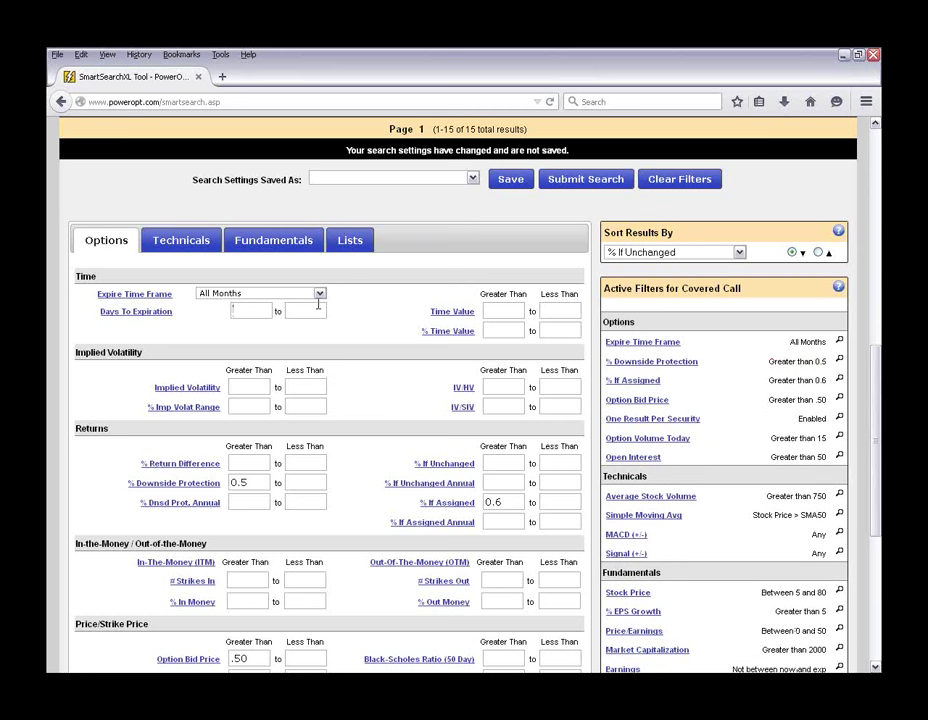
left_click(320, 293)
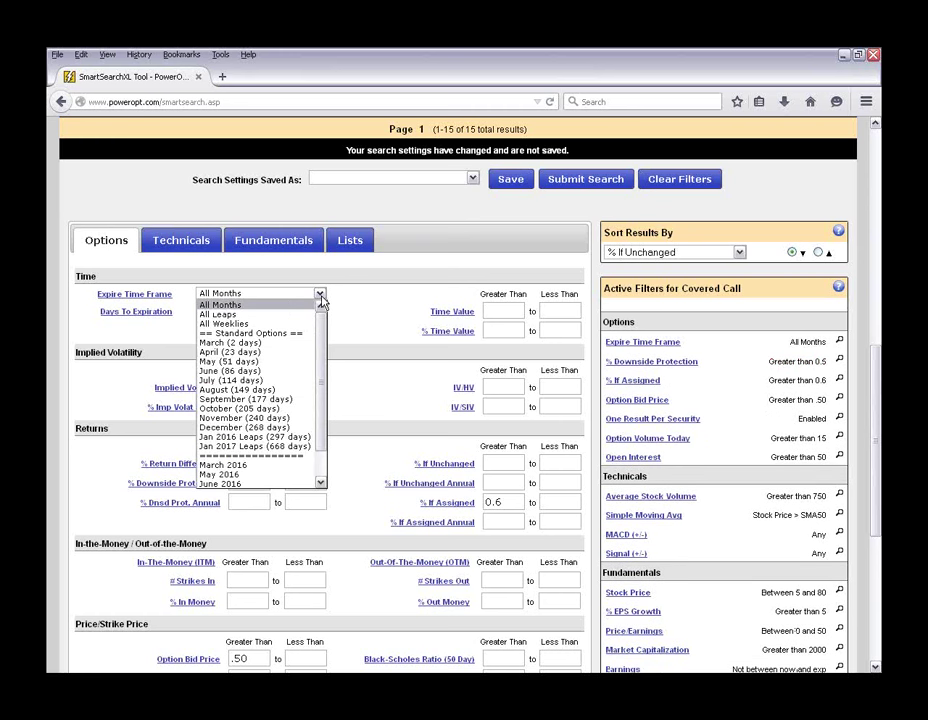
left_click(262, 352)
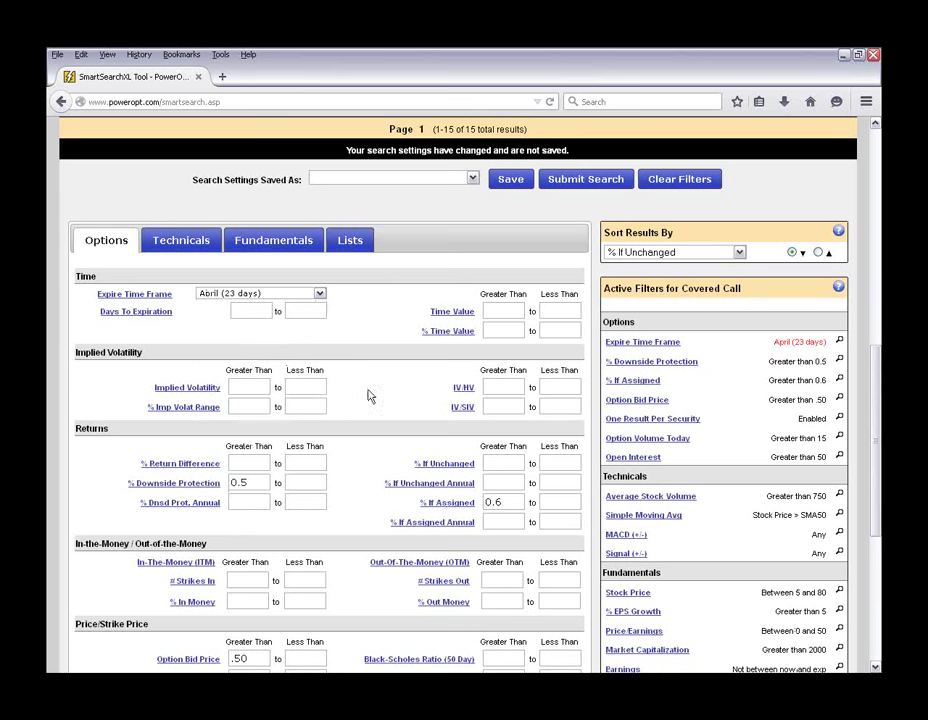
- Review the technical and fundamental criteria in the active filters list by bracketing them and marking them with an arrow
scroll(298, 491, "down", 2)
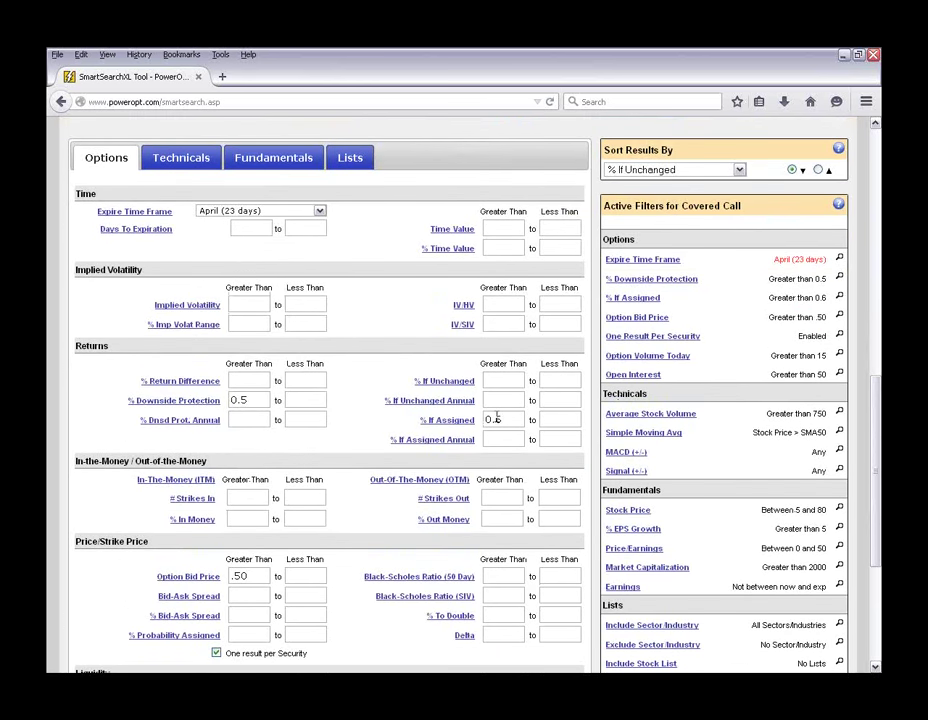
double_click(493, 419)
scroll(324, 417, "down", 2)
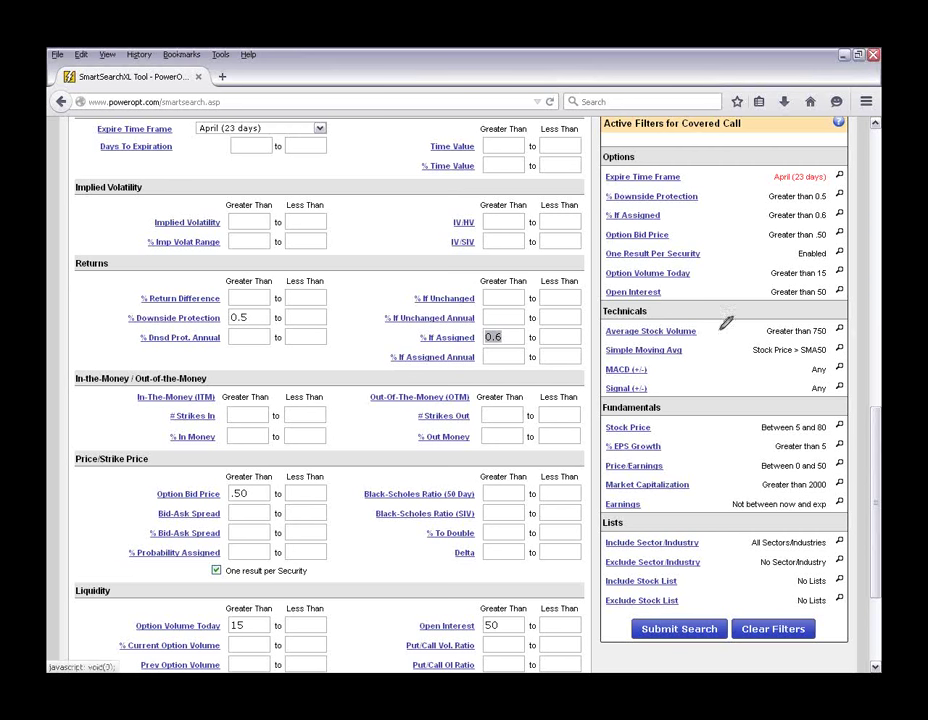
mouse_move(762, 320)
left_mouse_down()
mouse_move(725, 382)
mouse_move(714, 500)
mouse_move(741, 532)
left_mouse_up()
left_click_drag(708, 381, 758, 379)
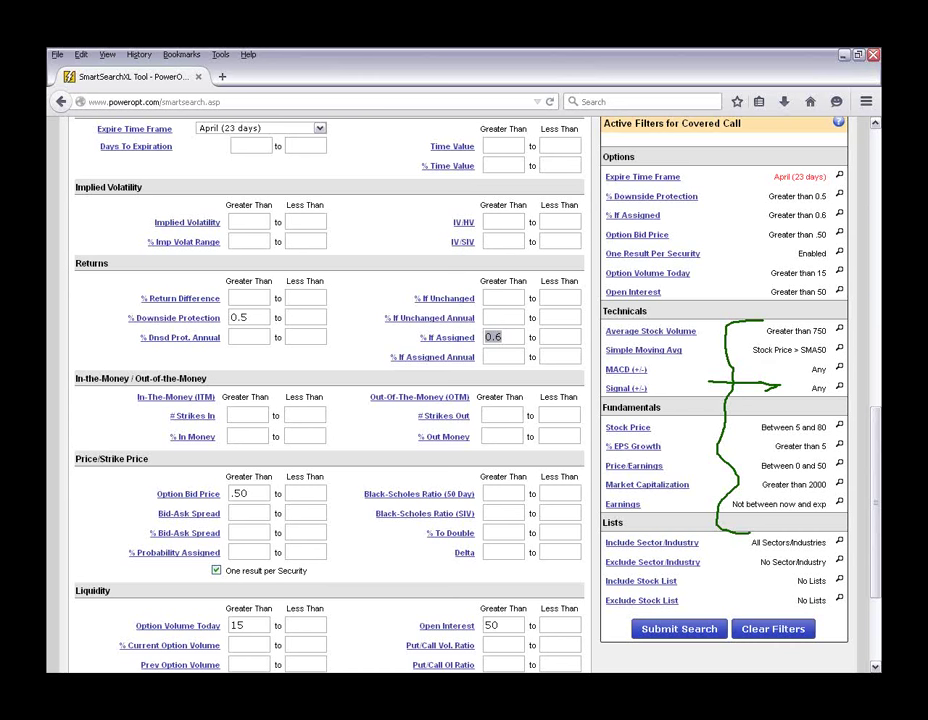
- Set the minimum % If Assigned to 2.5 and the minimum % Downside Protection to 4
left_click(512, 340)
key("BackSpace")
key("BackSpace")
key("BackSpace")
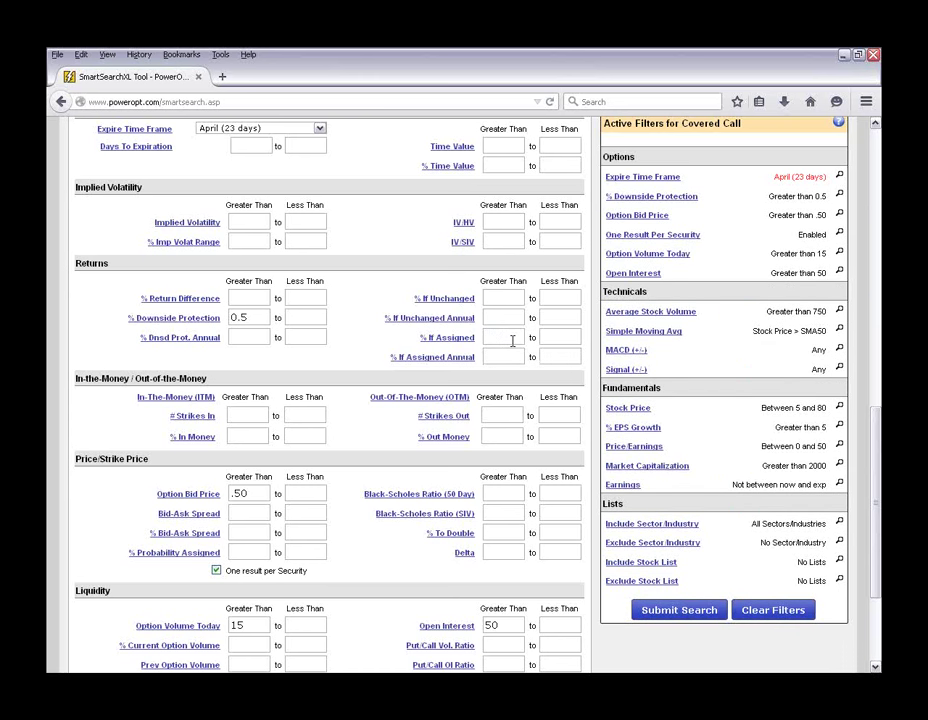
type("2.5")
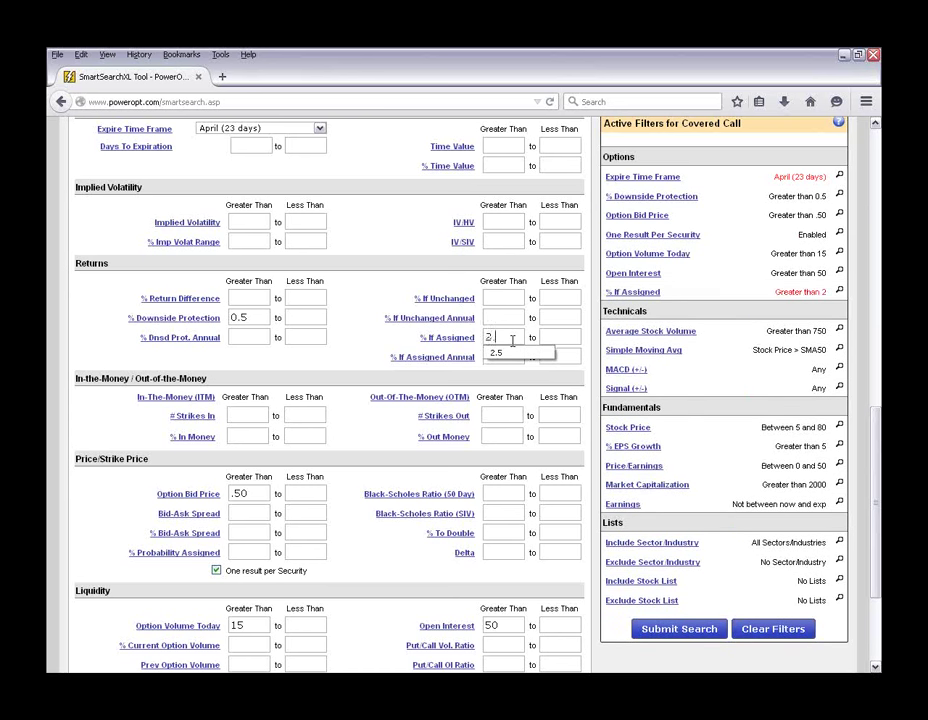
left_click(205, 315)
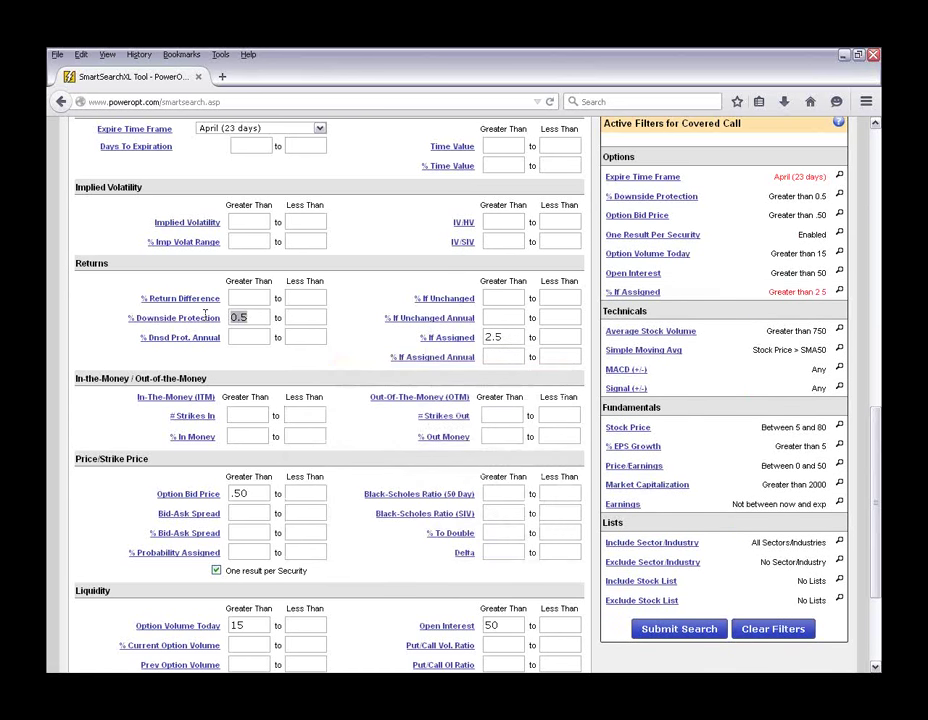
key("BackSpace")
mouse_move(200, 318)
type("4")
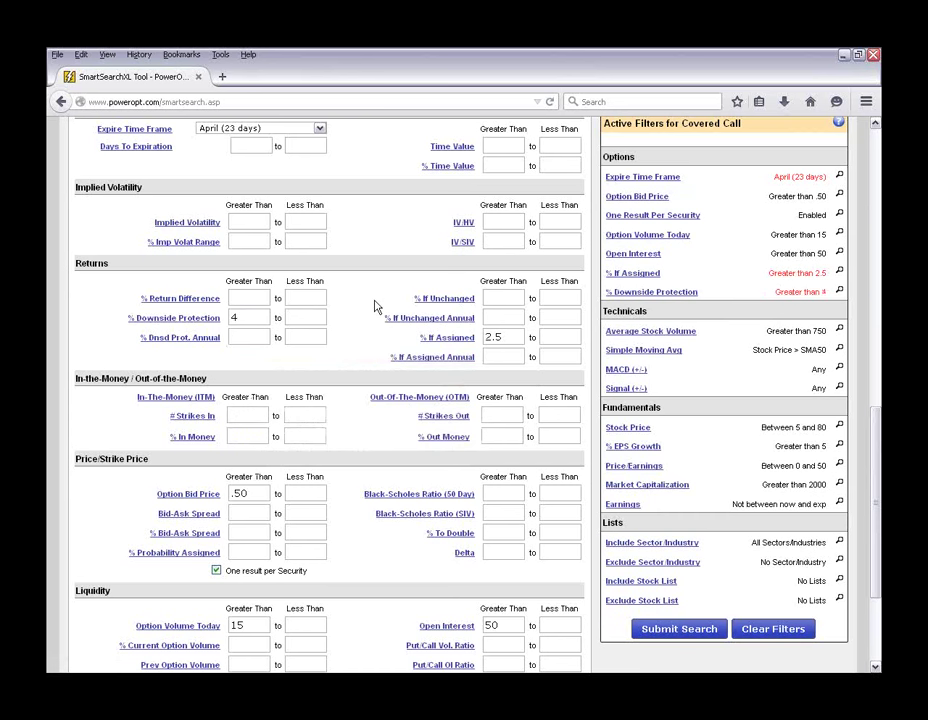
- Set the minimum Option Bid Price to .75
triple_click(256, 494)
key("BackSpace")
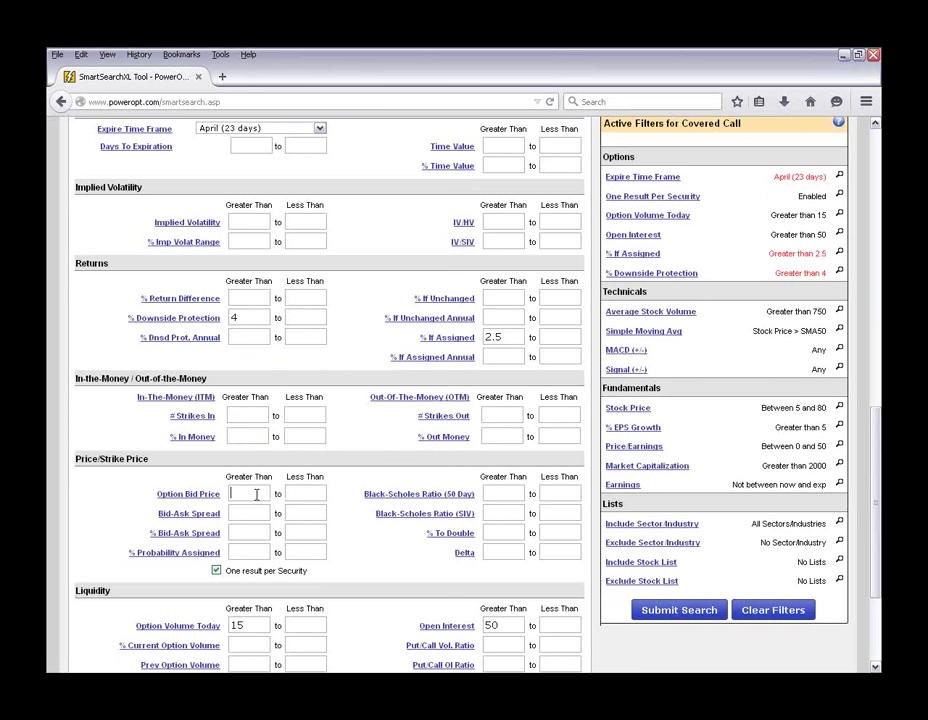
type(".75")
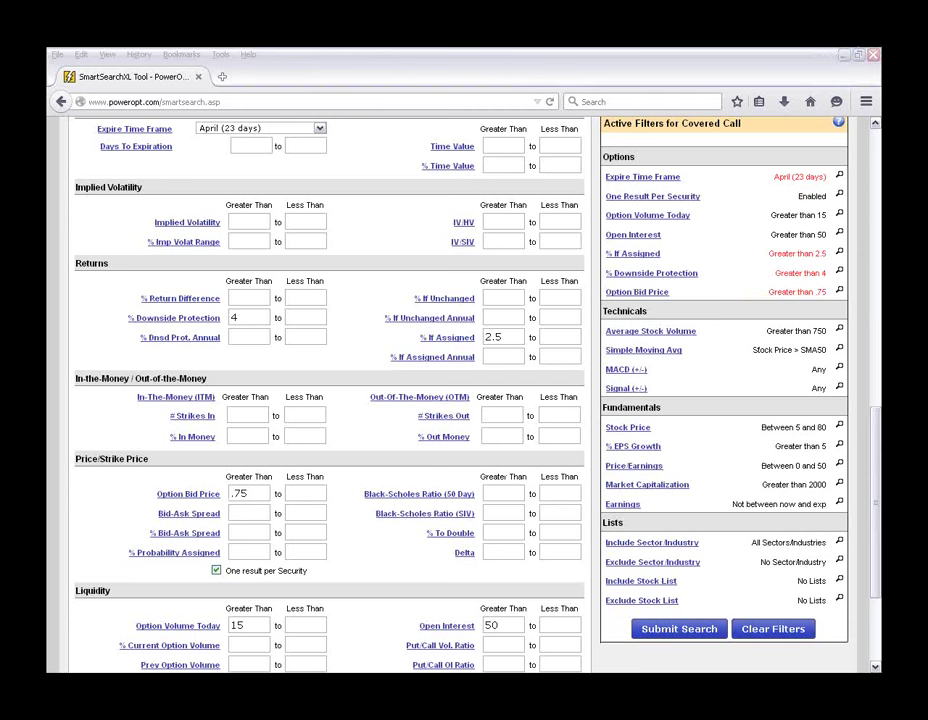
key("alt+Tab")
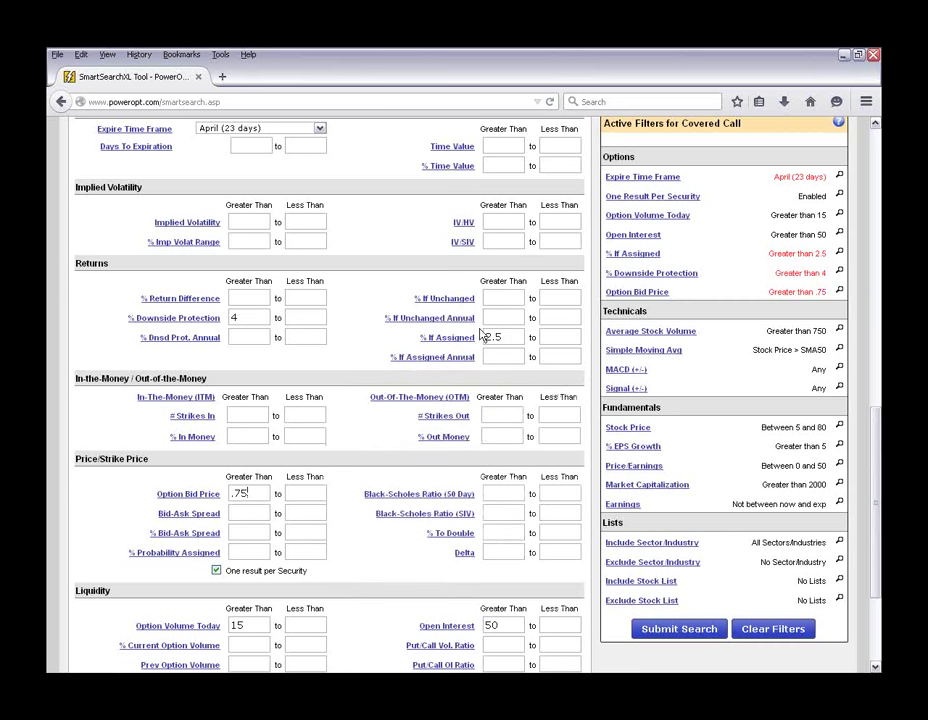
- Submit the April covered call search and save its settings as "Standard Expiration Covered Calls March 25 2015"
left_click(667, 634)
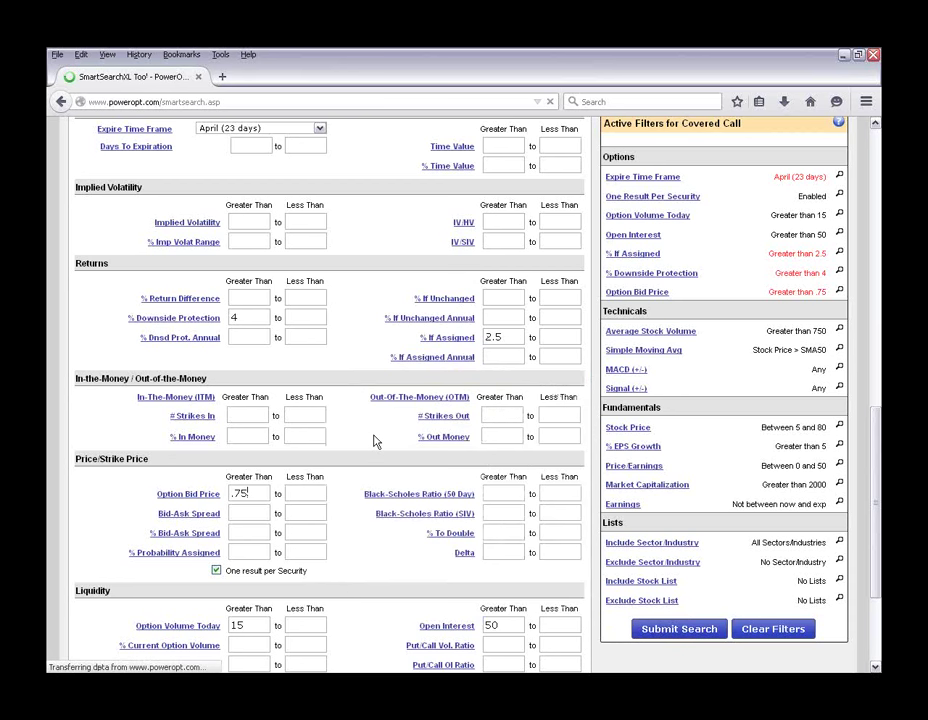
scroll(376, 440, "down", 2)
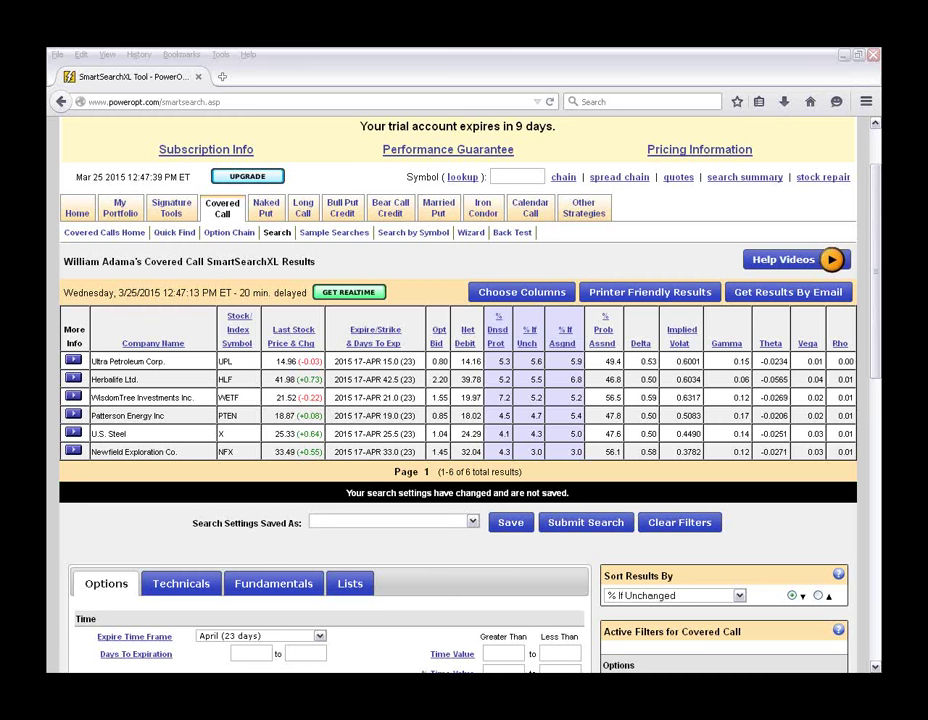
left_click(510, 522)
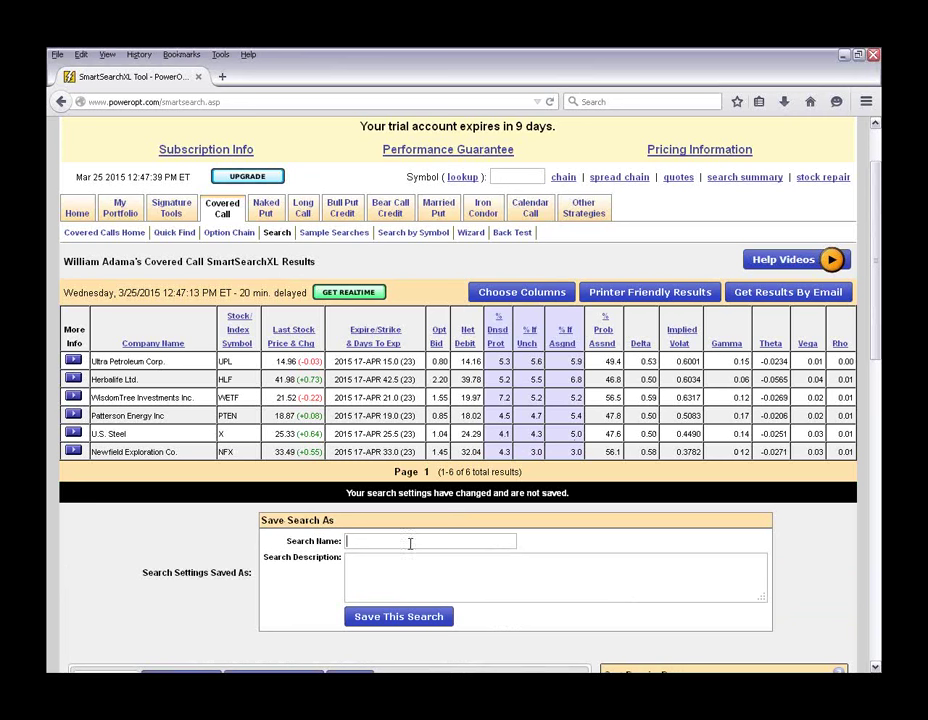
type("Stand")
type("ard Expiratio")
type("n Covered Calls ")
type("March")
type(" 25 2")
type("015")
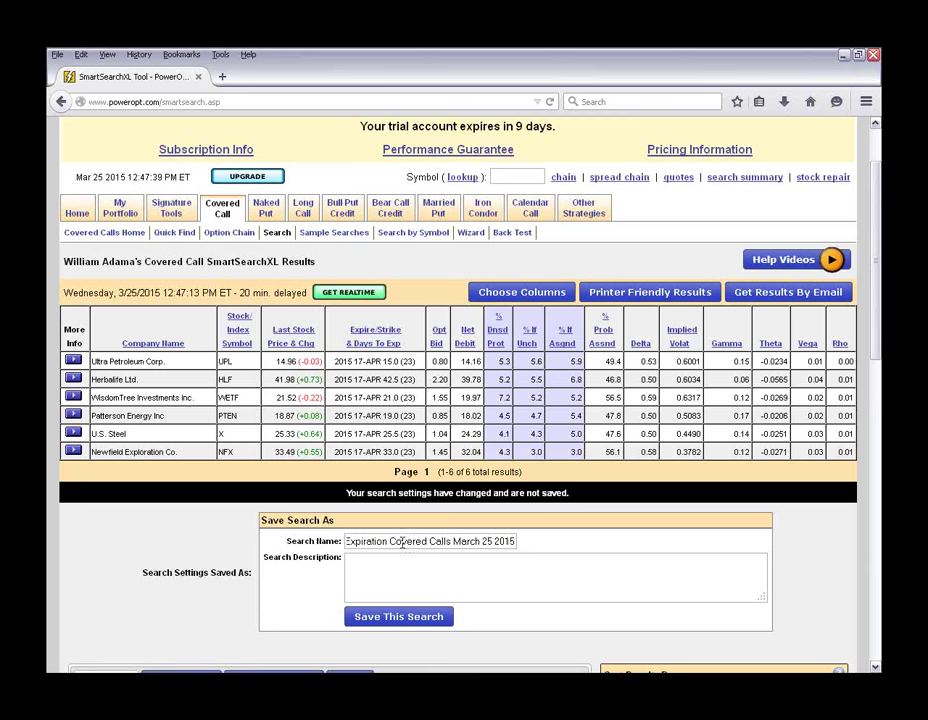
left_click(393, 616)
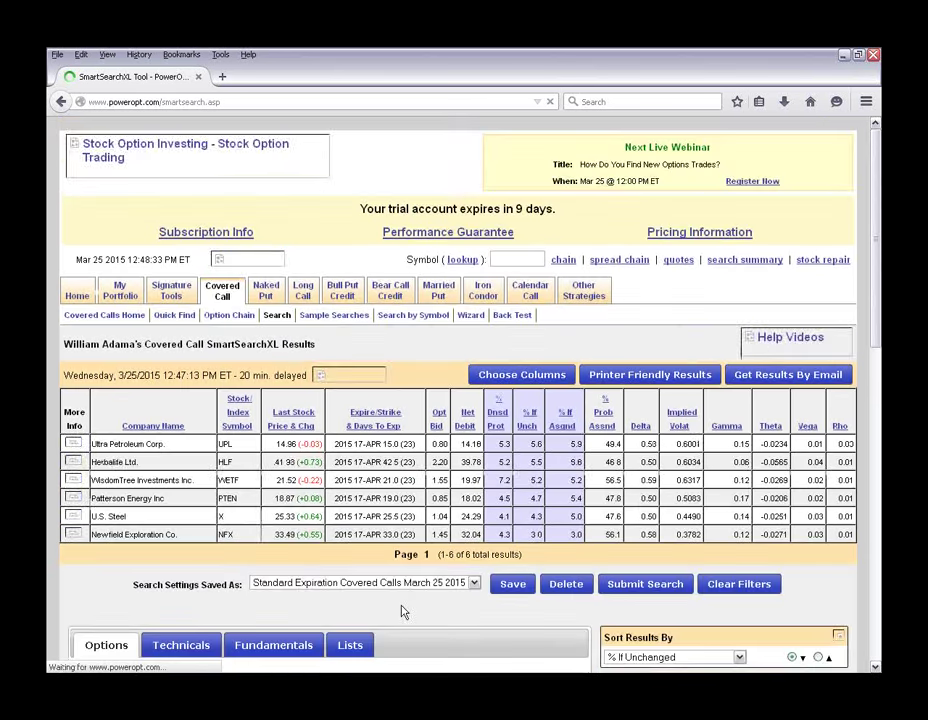
- Open the Free Webinars page and review the PowerOptions Tools webinars, highlighting the introduction, finding new trades and covered call search topics
mouse_move(80, 297)
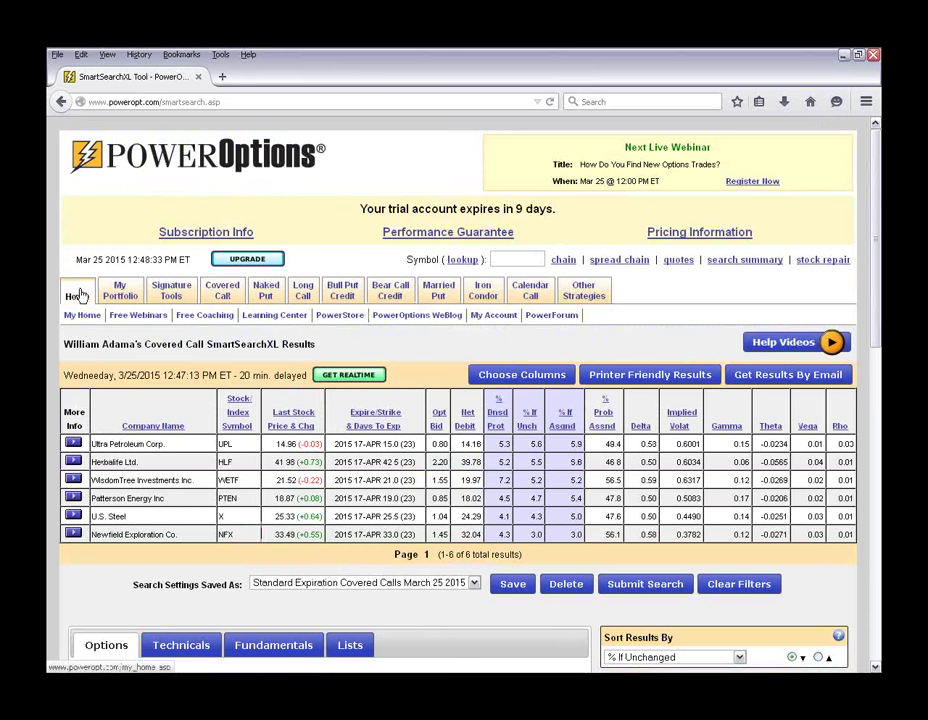
left_click(139, 316)
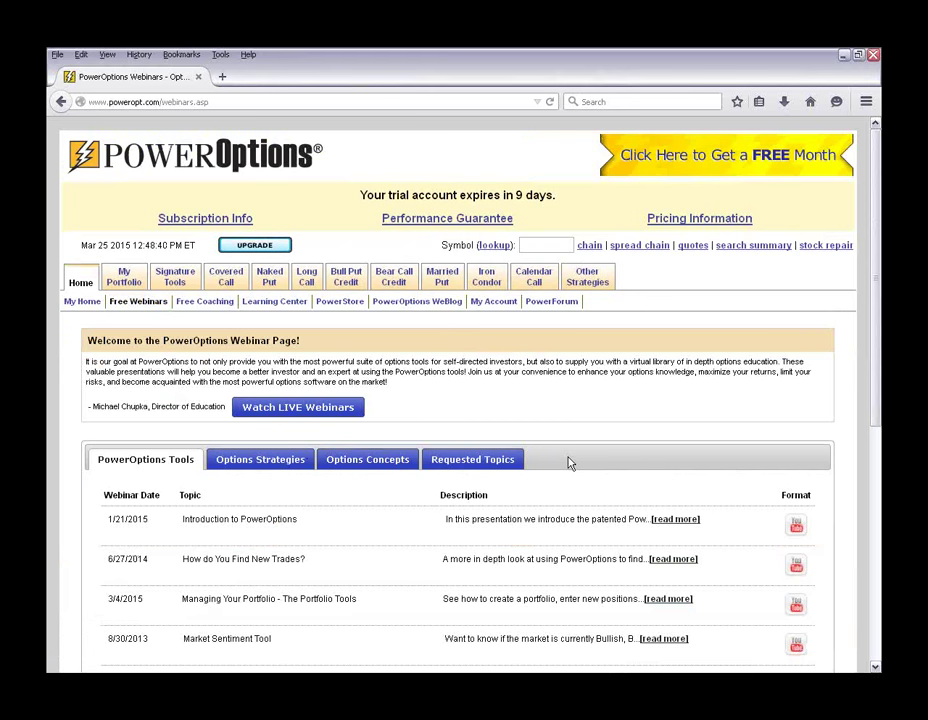
scroll(568, 462, "down", 5)
scroll(302, 346, "up", 2)
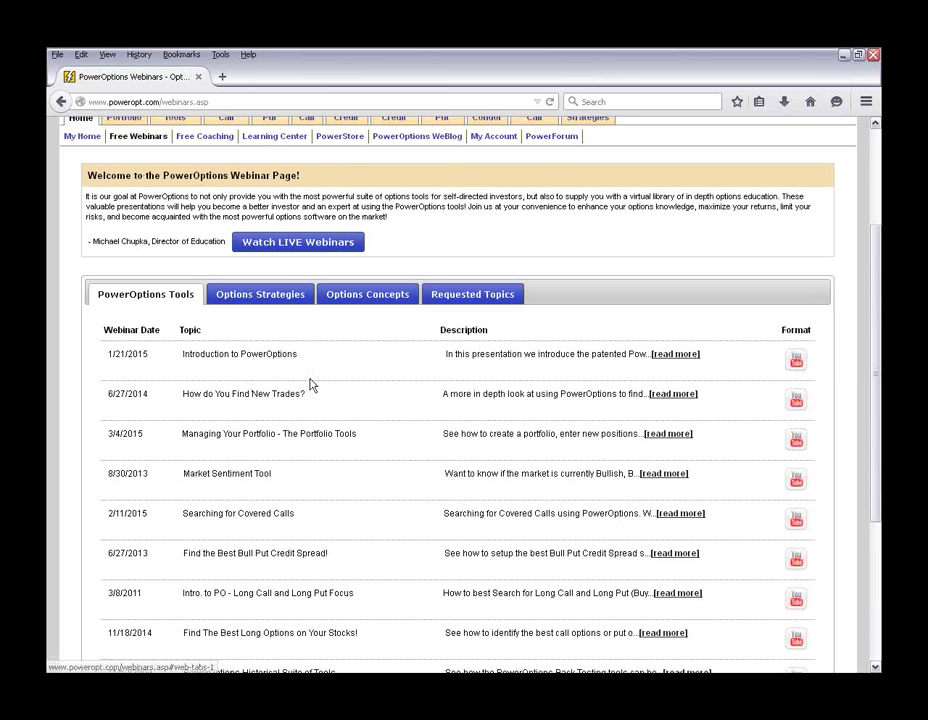
scroll(308, 387, "down", 2)
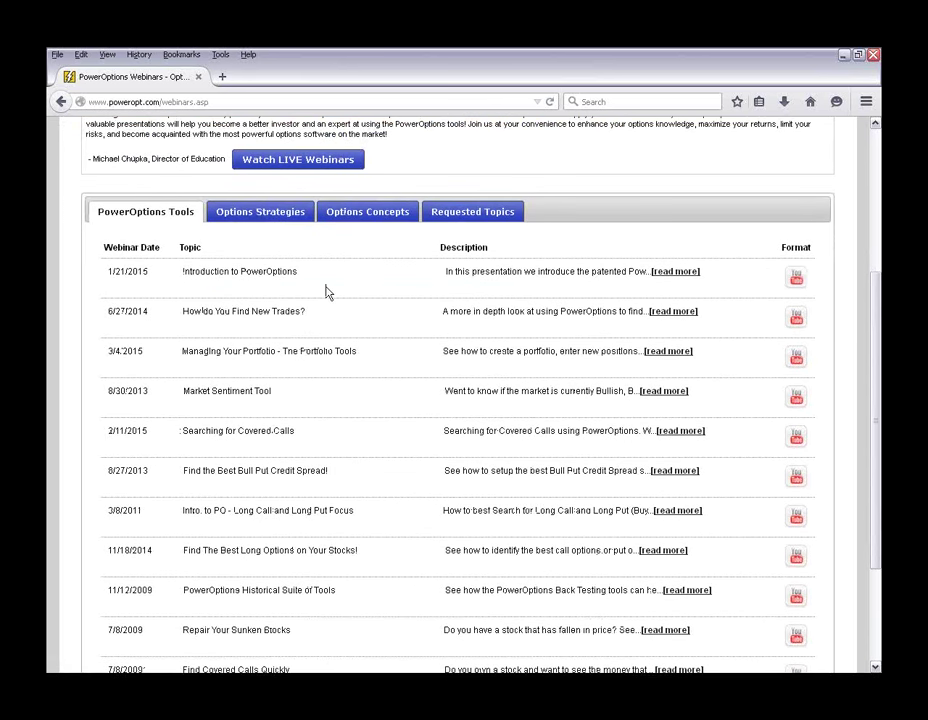
left_click_drag(182, 311, 316, 316)
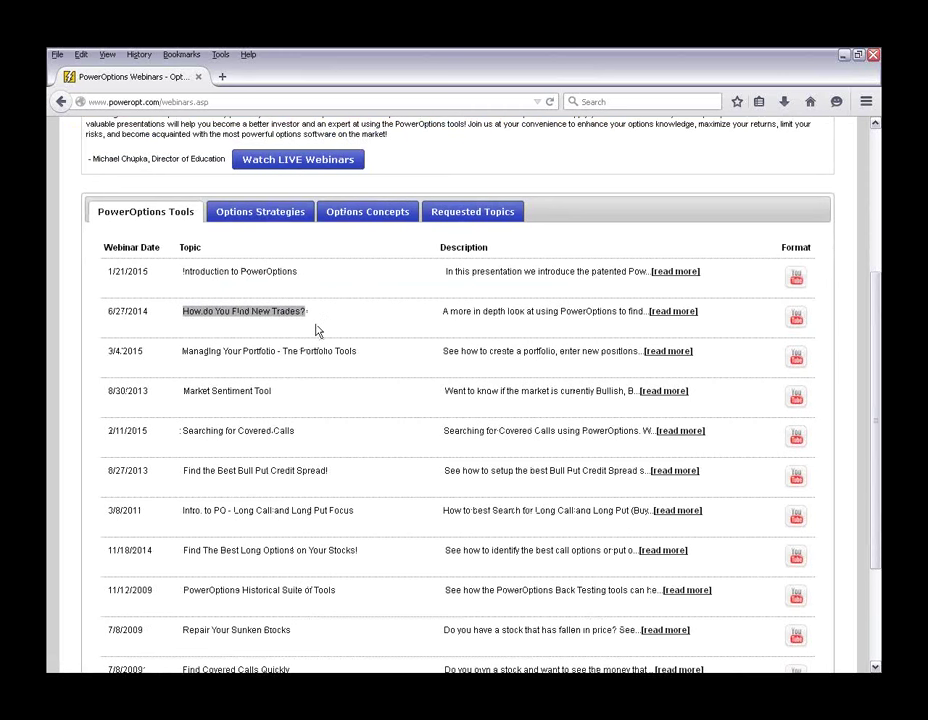
left_click_drag(182, 271, 337, 278)
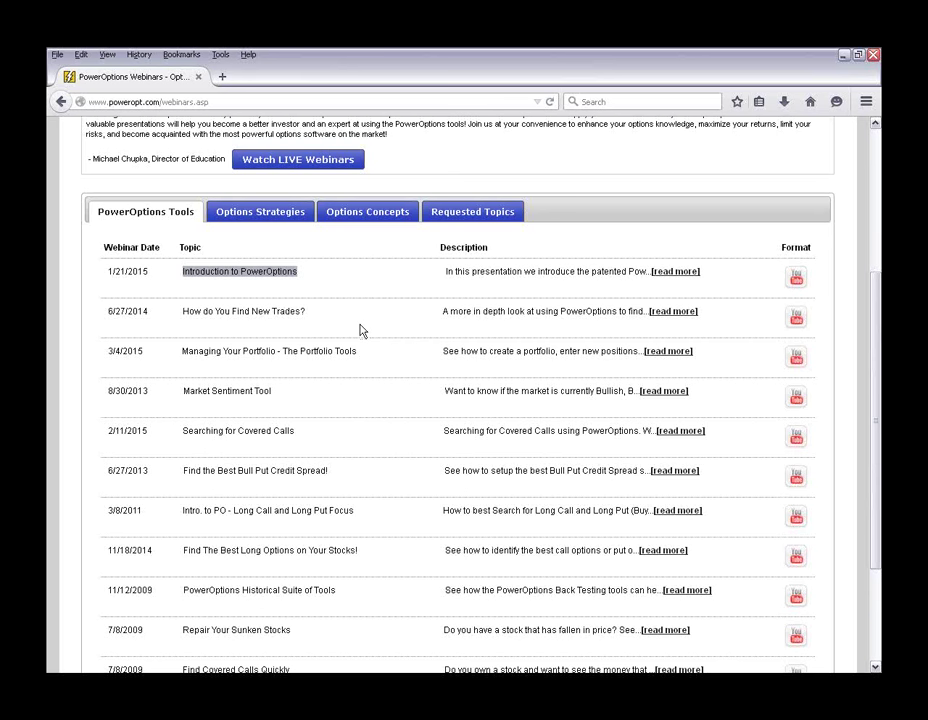
scroll(405, 445, "down", 2)
left_click(187, 349)
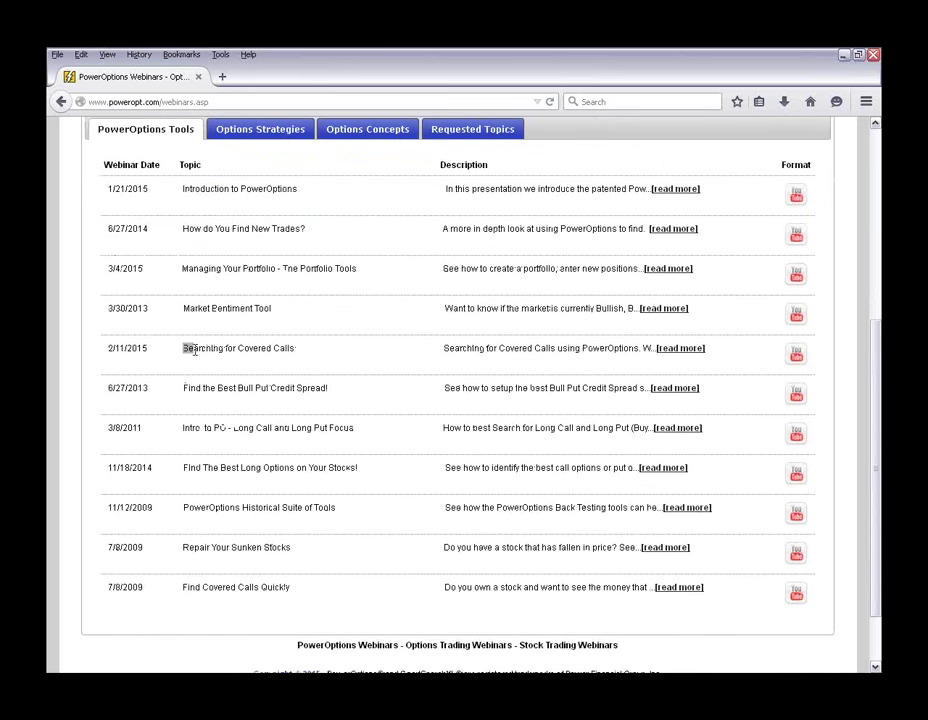
left_click_drag(187, 349, 317, 356)
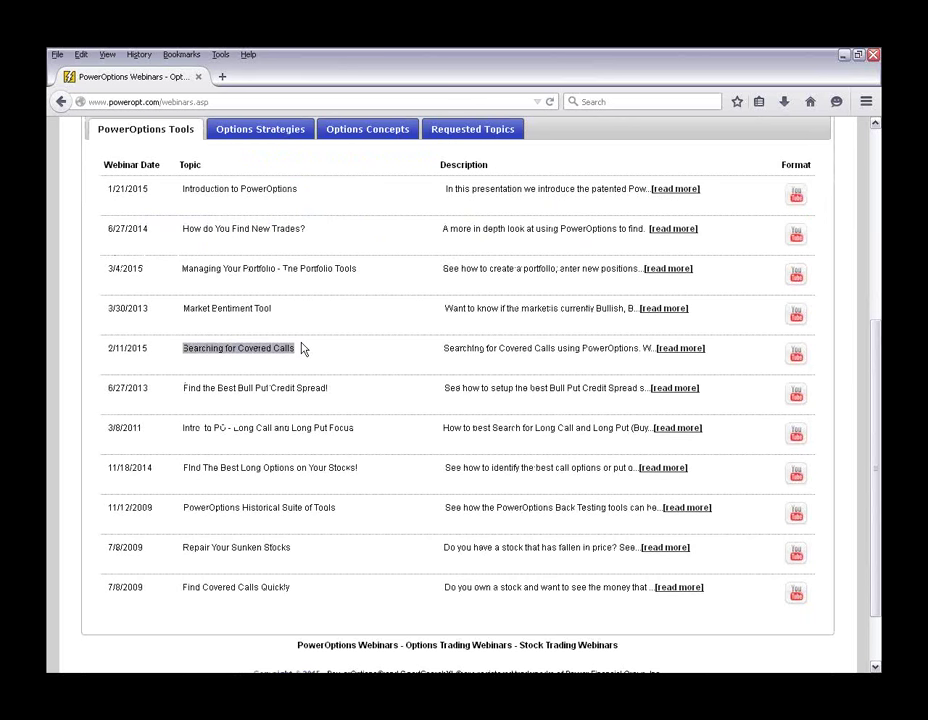
left_click(375, 439)
scroll(375, 440, "up", 2)
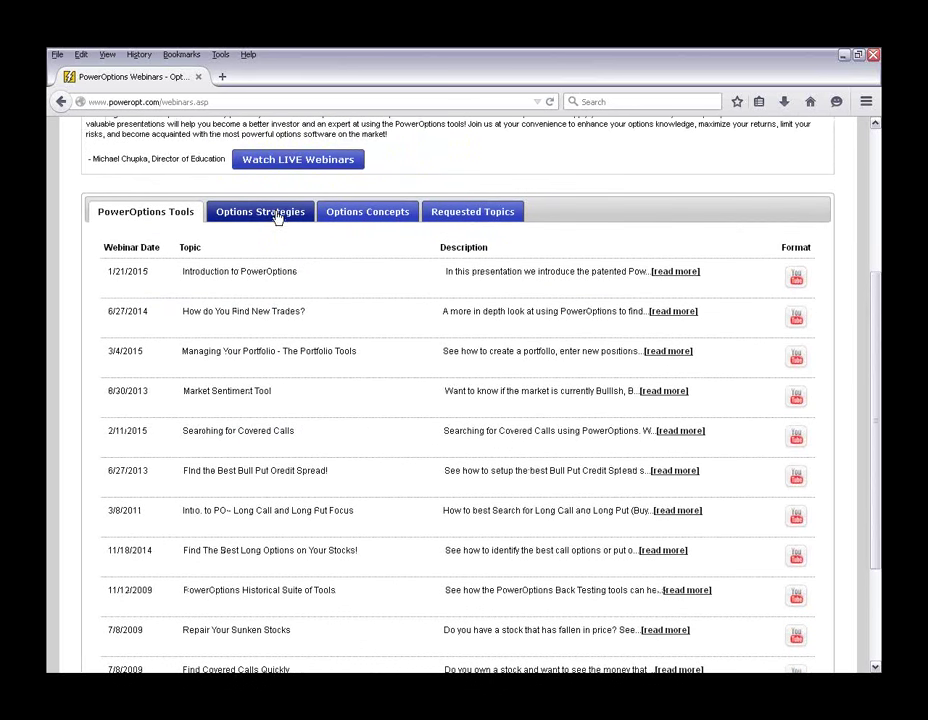
- Review the Options Strategies webinars, highlighting PowerOptions for RadioActive Traders and the Introduction to Naked Puts row
left_click(279, 218)
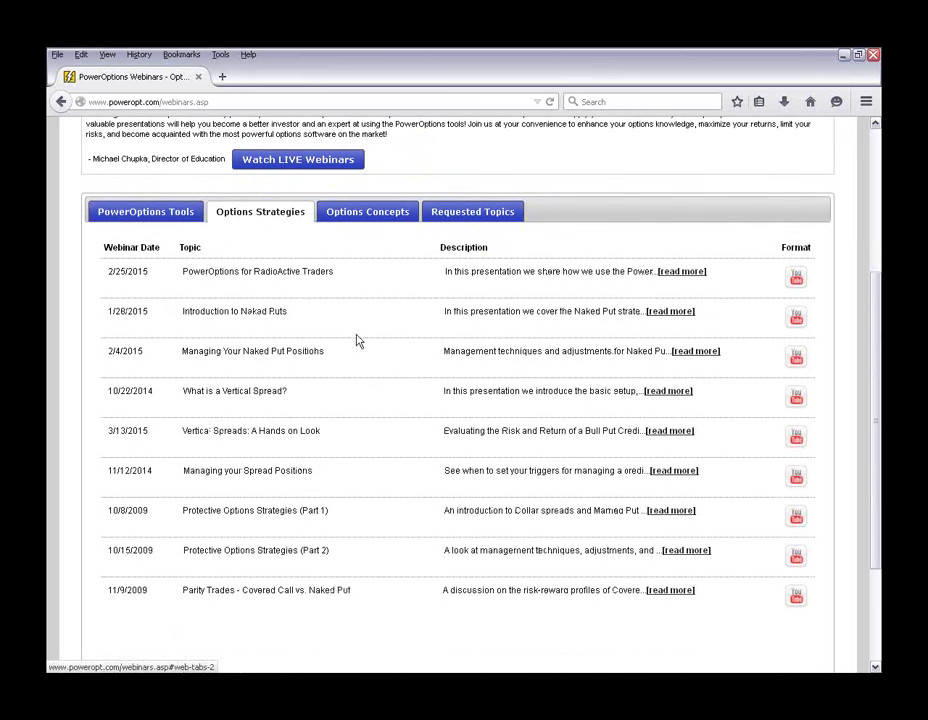
triple_click(222, 272)
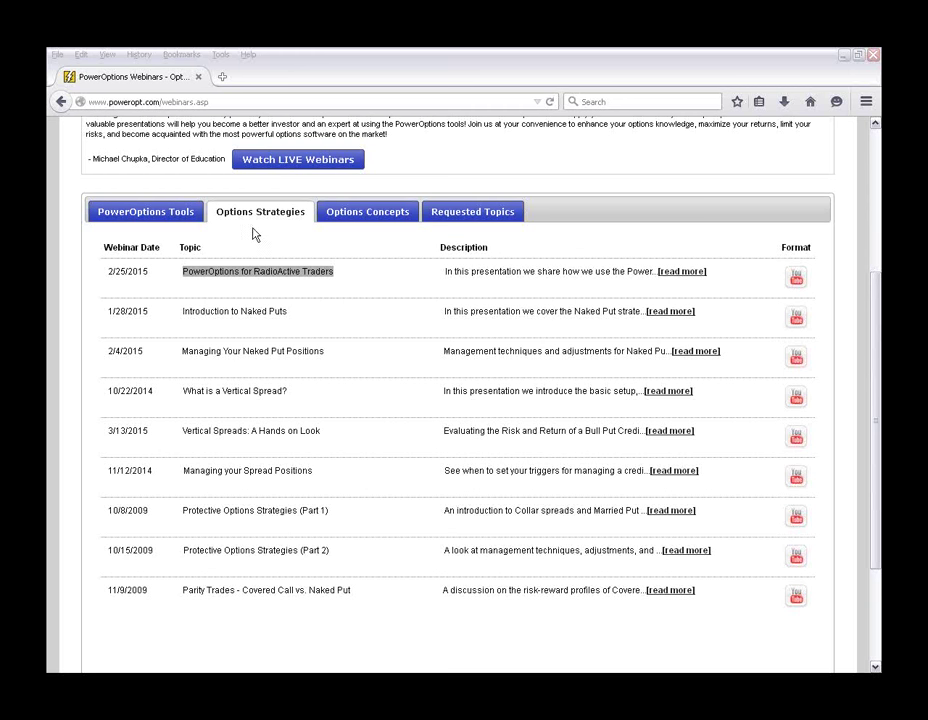
left_click(342, 282)
left_click_drag(330, 271, 183, 272)
left_click(200, 289)
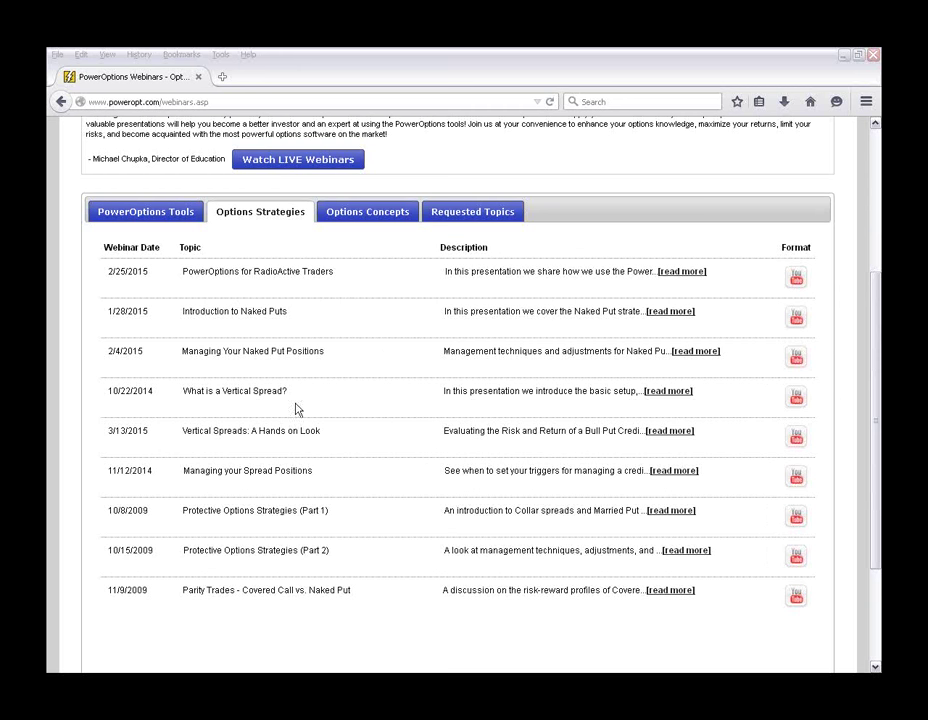
left_click_drag(203, 311, 373, 331)
left_click(261, 331)
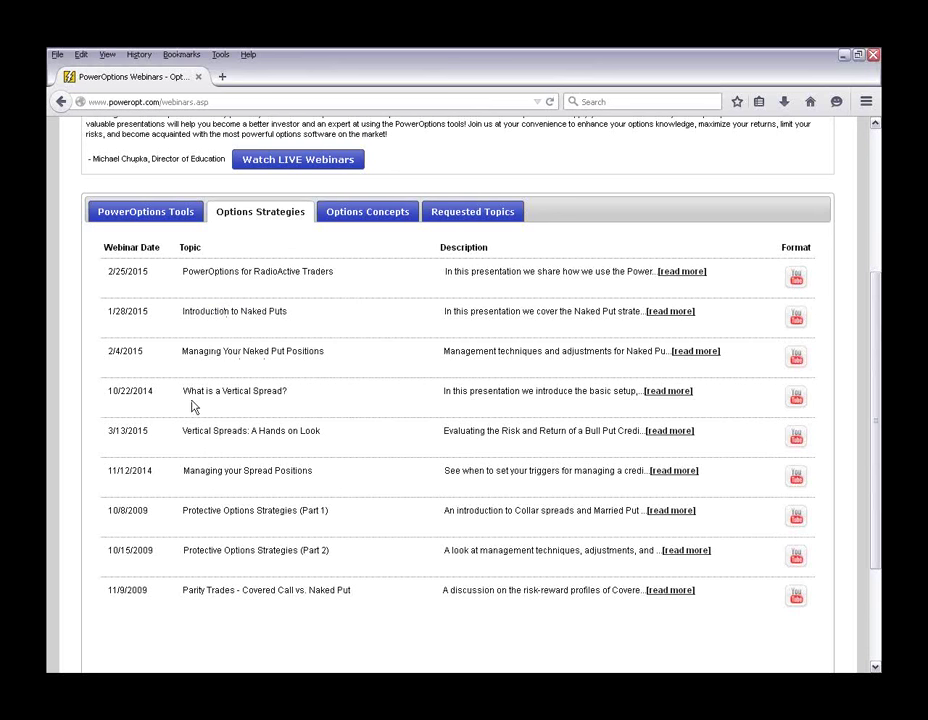
- Return to the PowerOptions Tools webinars and highlight Introduction to PowerOptions and Searching for Covered Calls
scroll(352, 433, "up", 5)
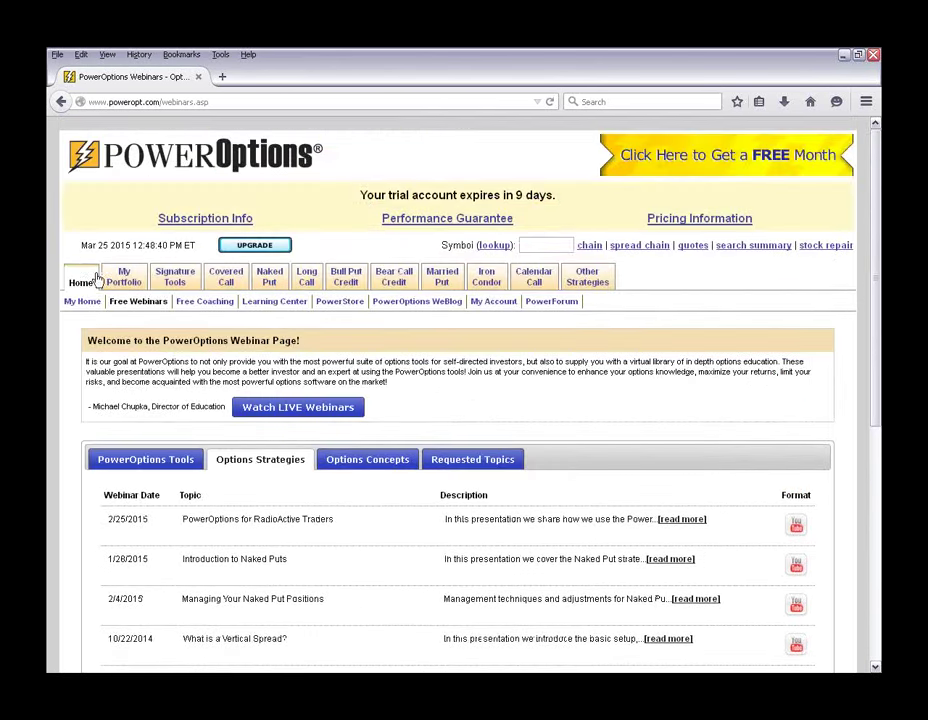
left_click(149, 464)
scroll(403, 519, "down", 3)
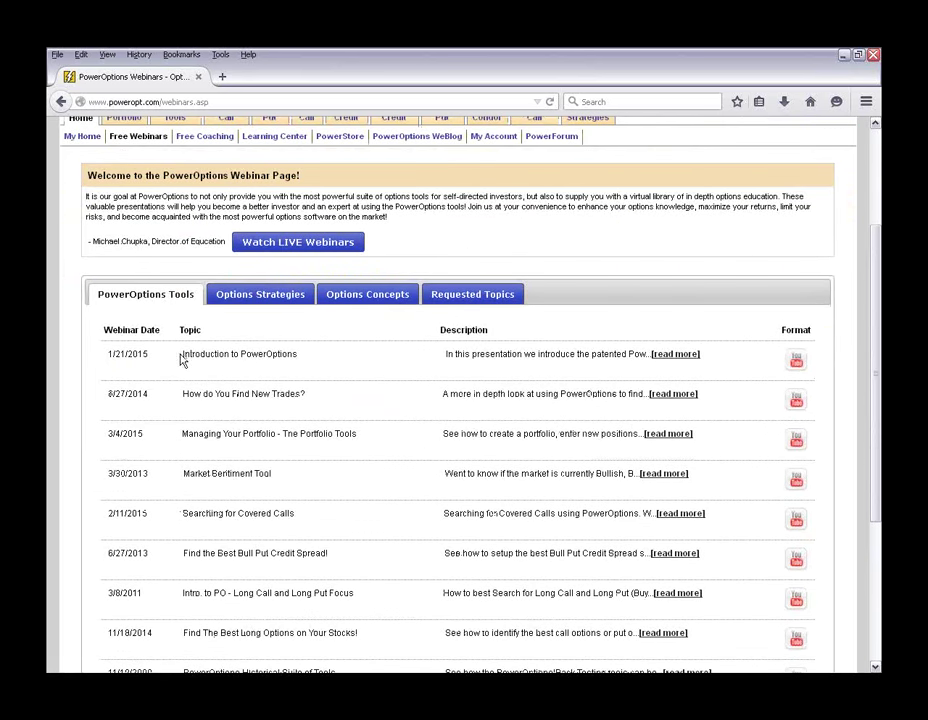
left_click_drag(182, 361, 335, 362)
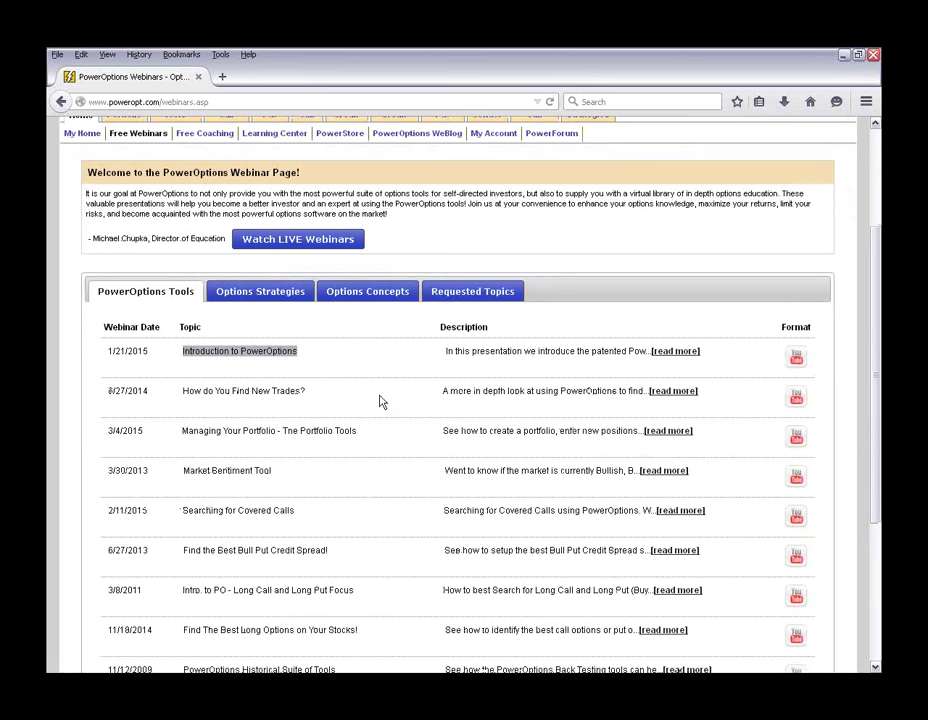
scroll(379, 399, "down", 2)
left_click_drag(179, 432, 331, 442)
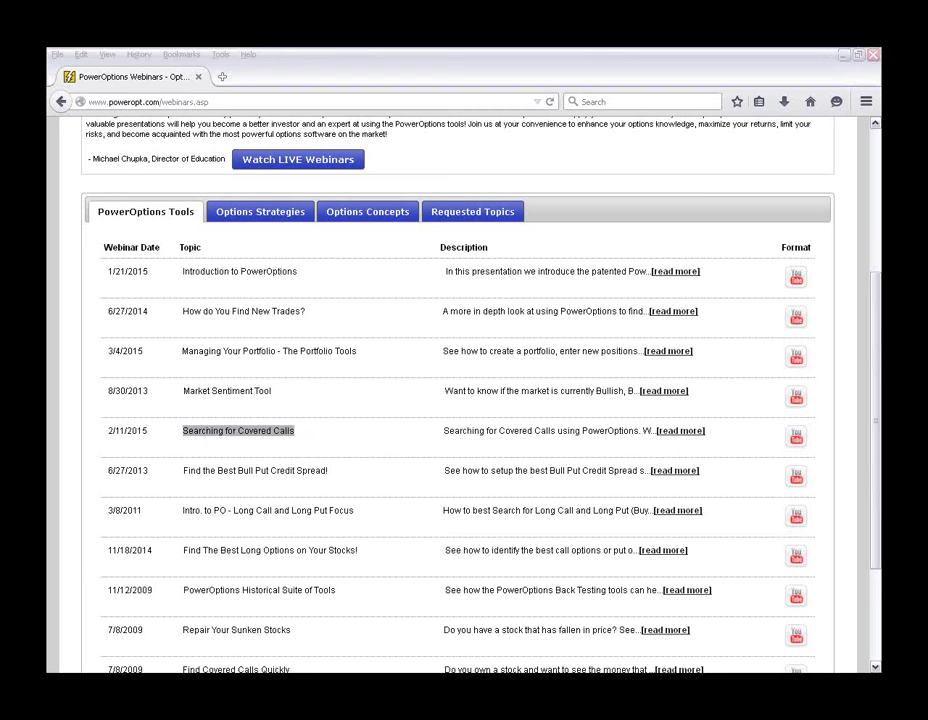
left_click(393, 381)
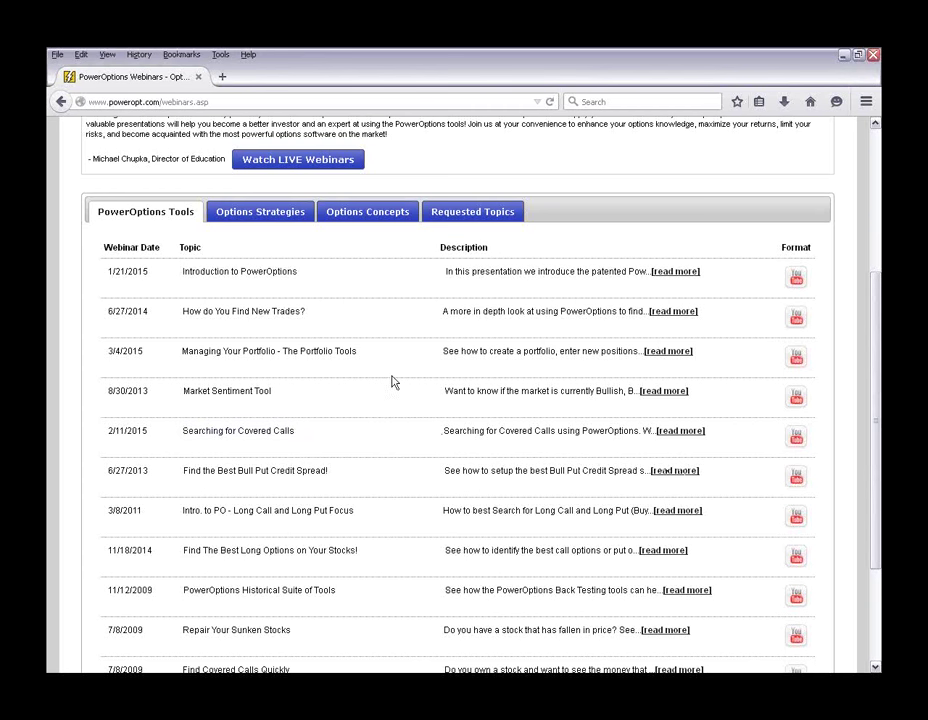
scroll(372, 398, "up", 5)
scroll(365, 398, "down", 5)
left_click_drag(183, 440, 354, 439)
left_click(362, 445)
scroll(360, 447, "up", 3)
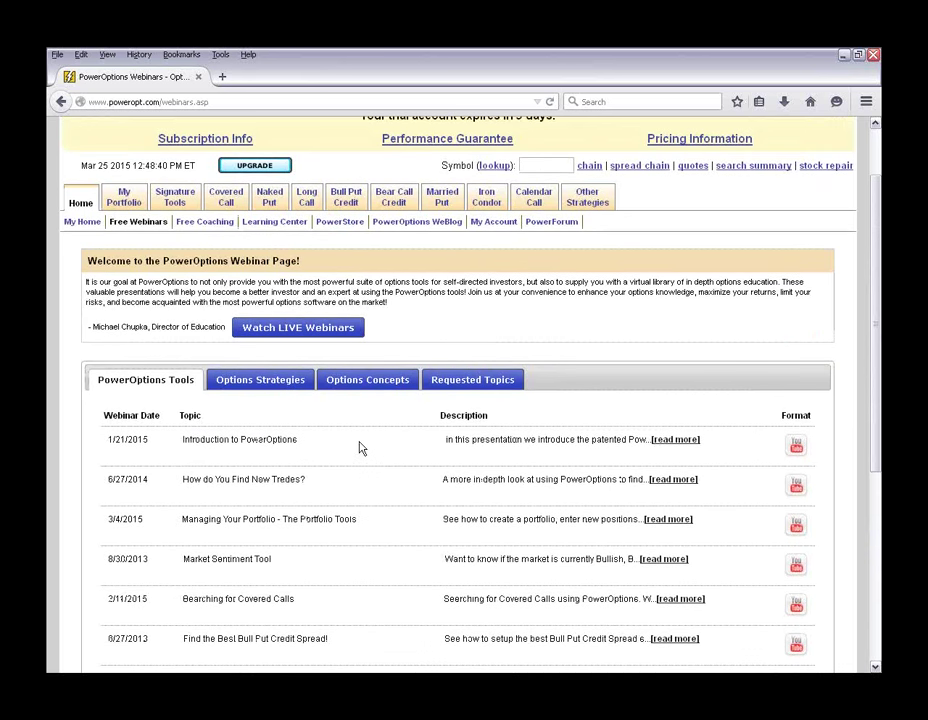
- Reopen the Covered Call search and examine the saved search's results and its active option, technical and fundamental filters
scroll(330, 436, "up", 2)
mouse_move(229, 295)
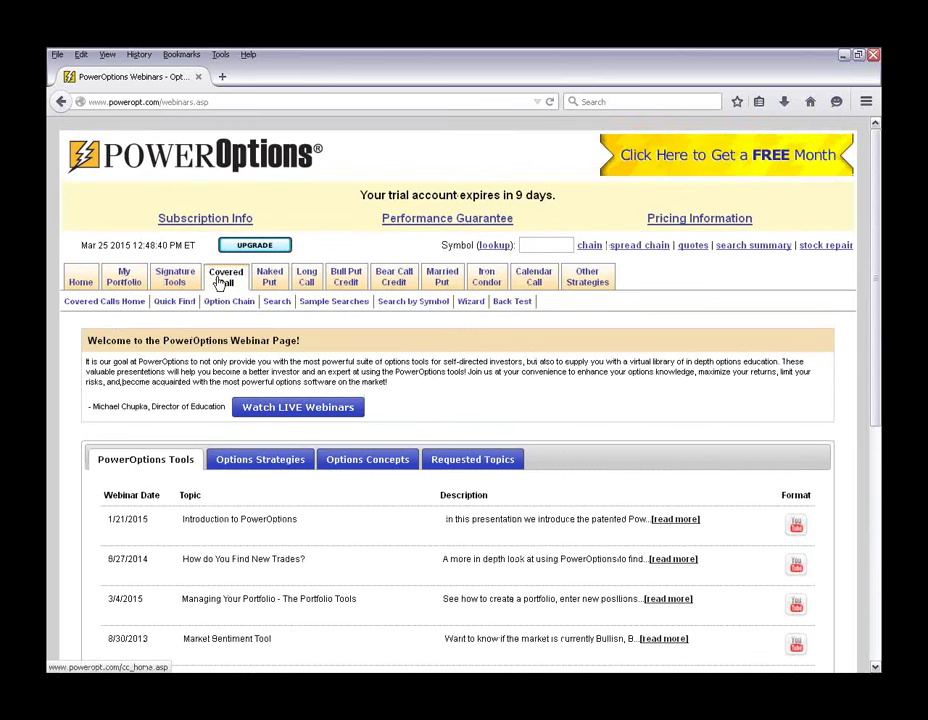
left_click(271, 303)
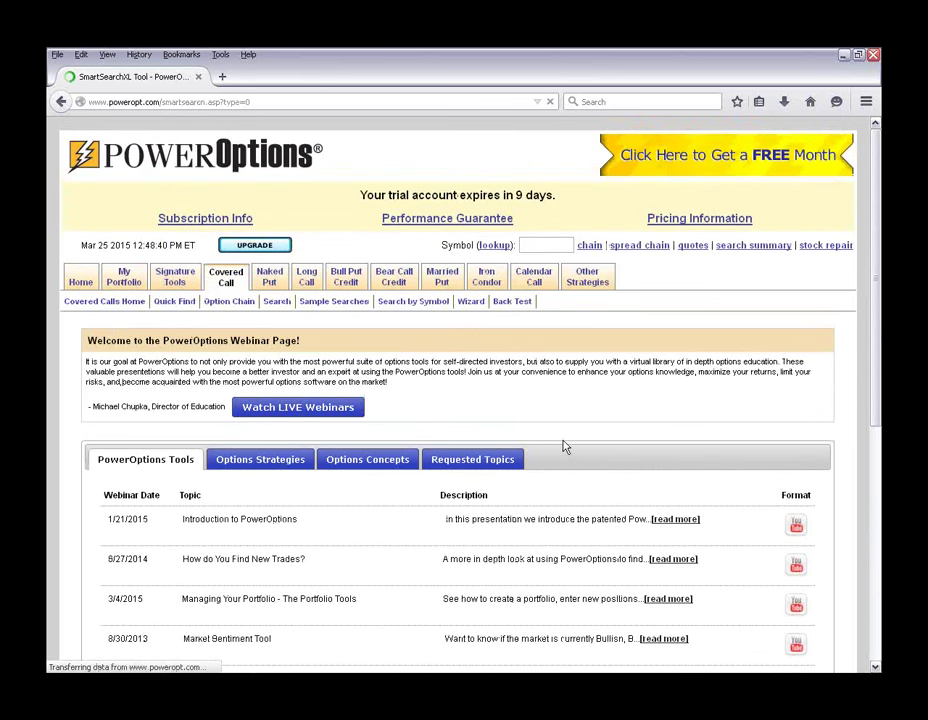
scroll(560, 446, "down", 6)
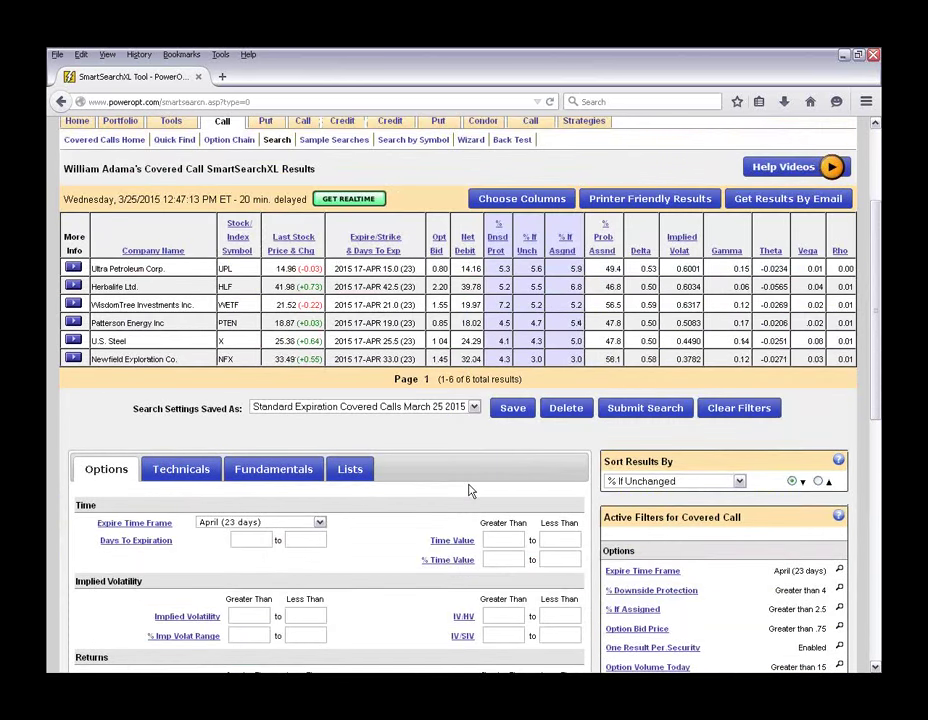
scroll(468, 490, "down", 1)
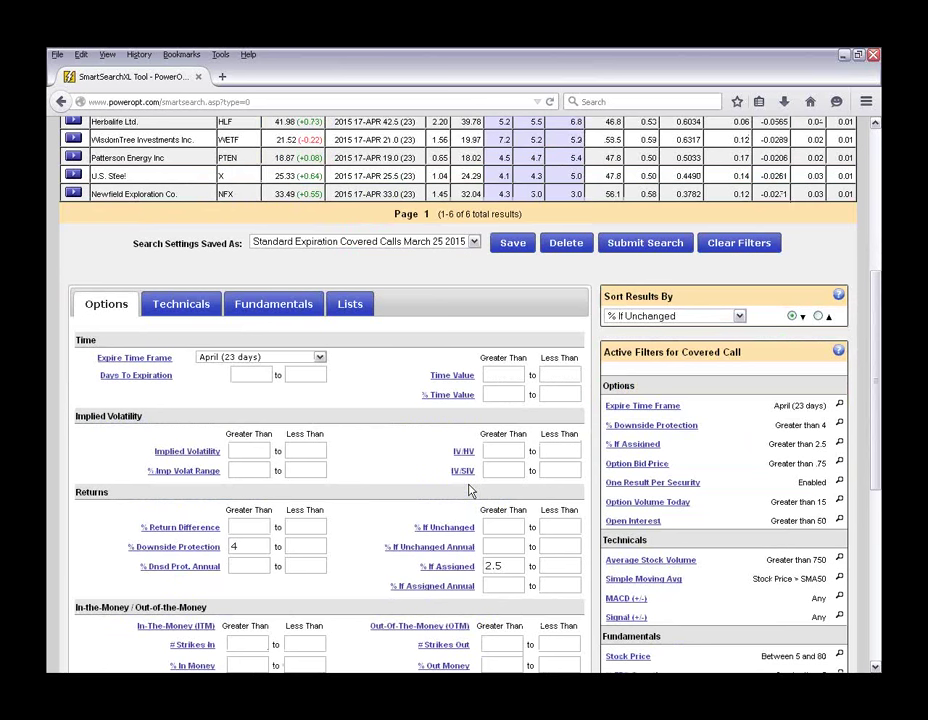
scroll(468, 490, "down", 2)
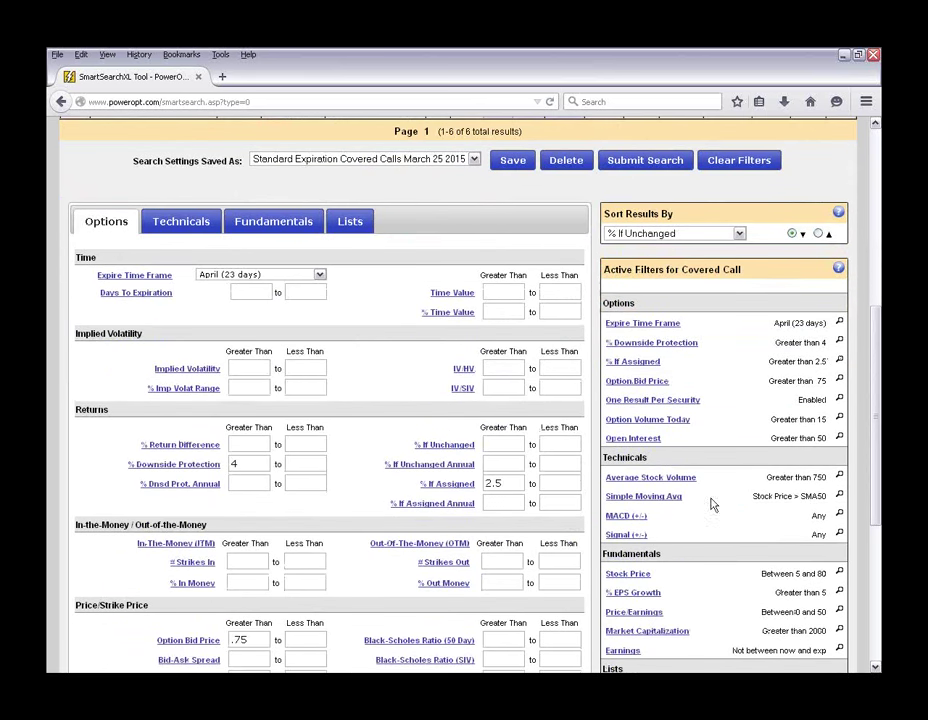
scroll(292, 476, "up", 6)
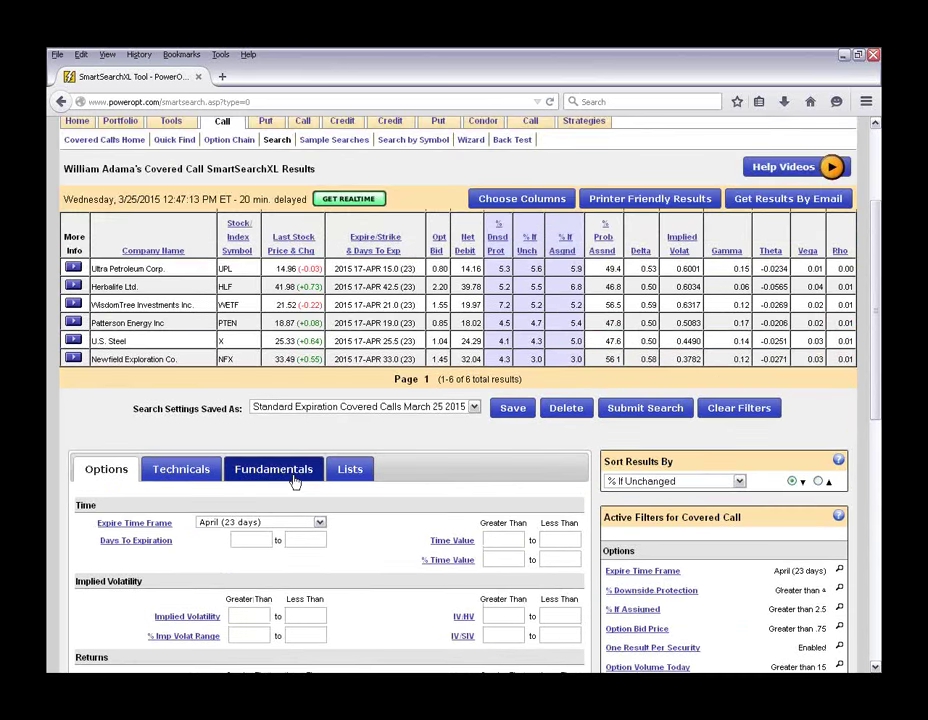
- Open the Big Charts page for Ultra Petroleum Corp. from the search results and examine its price, RSI and MACD charts
left_click(73, 268)
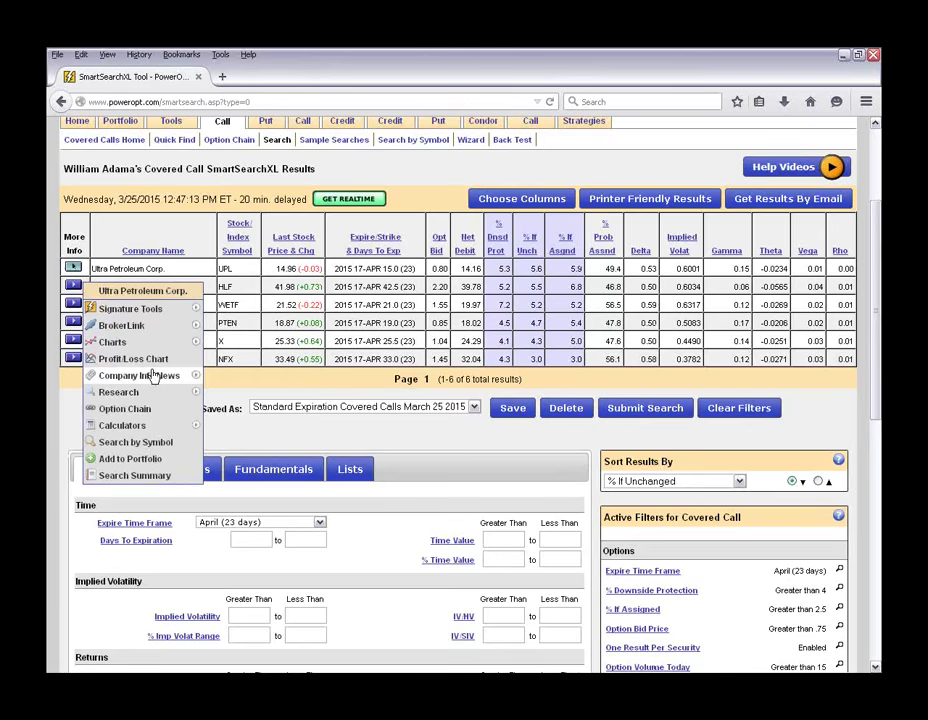
mouse_move(91, 344)
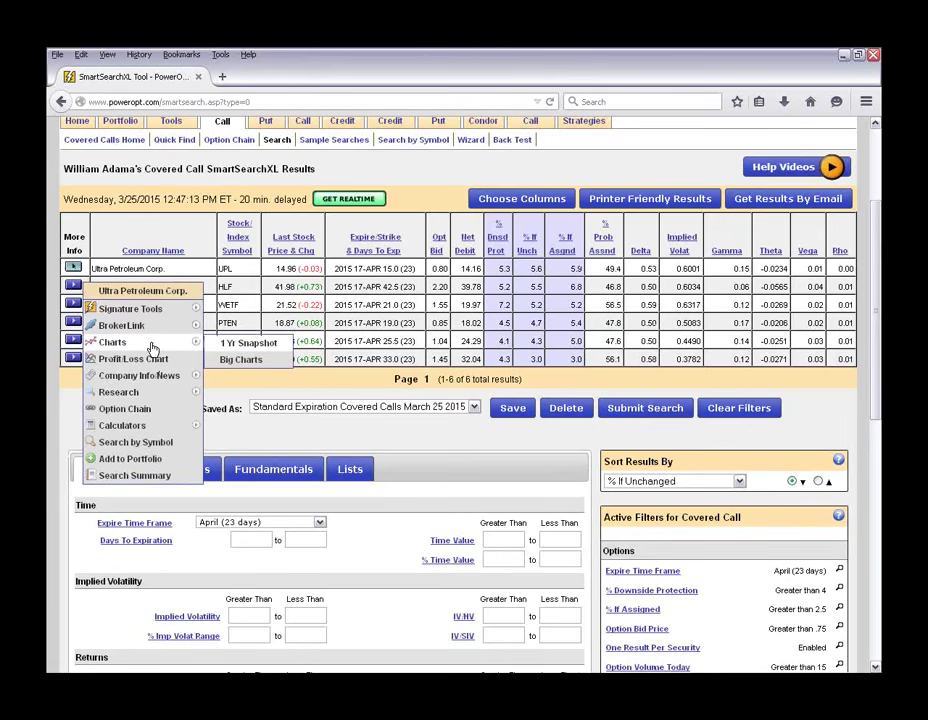
left_click(244, 356)
scroll(478, 398, "down", 5)
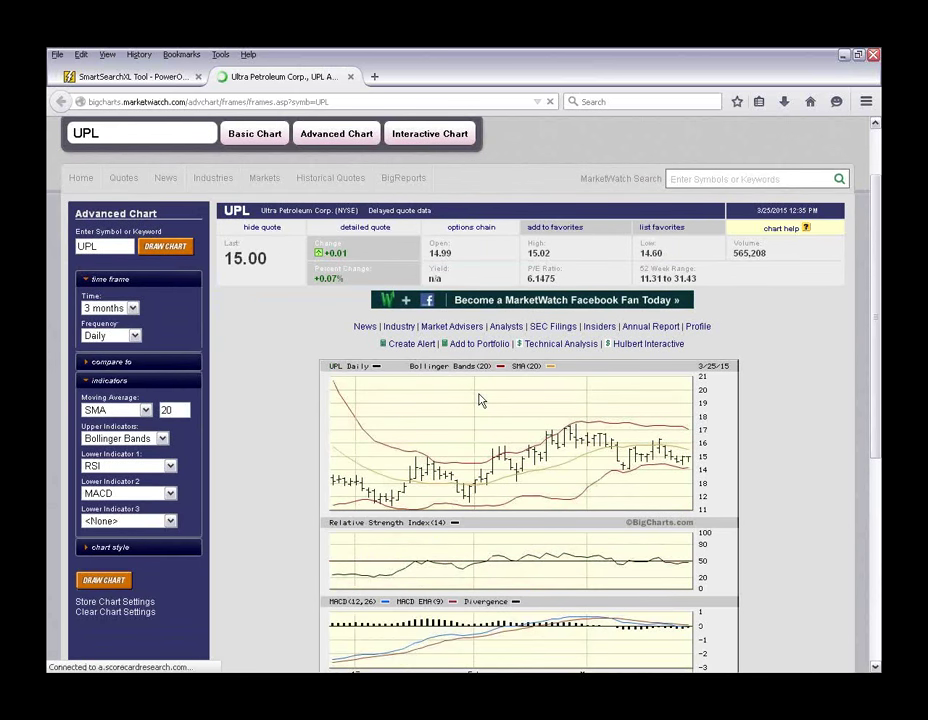
scroll(478, 400, "down", 2)
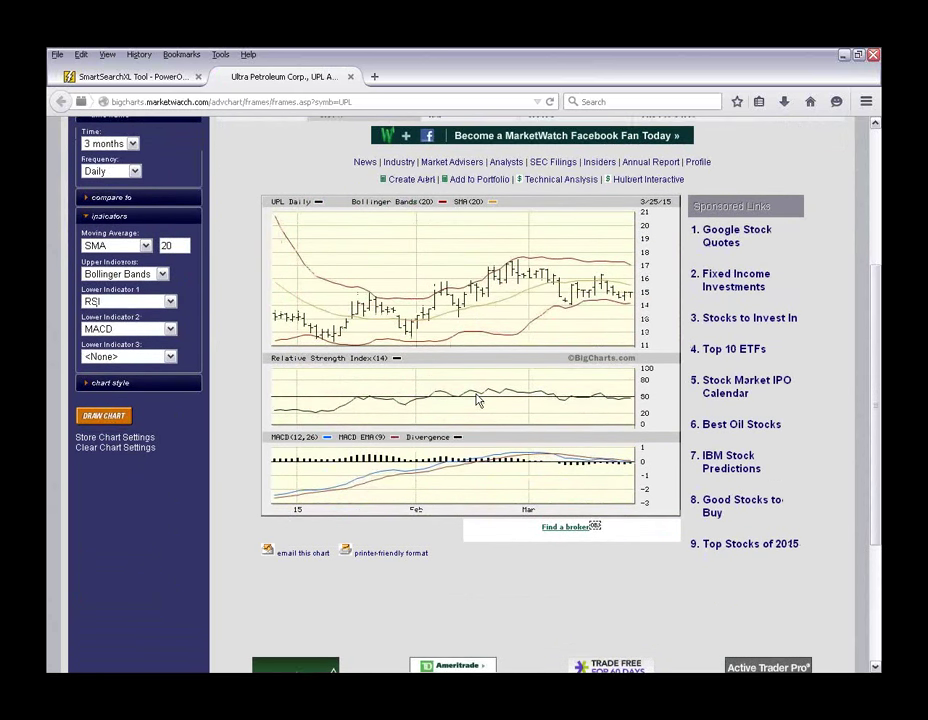
- Annotate the UPL price chart with freehand strokes along the bands and price bars, and circle the late-March price range
scroll(203, 262, "up", 2)
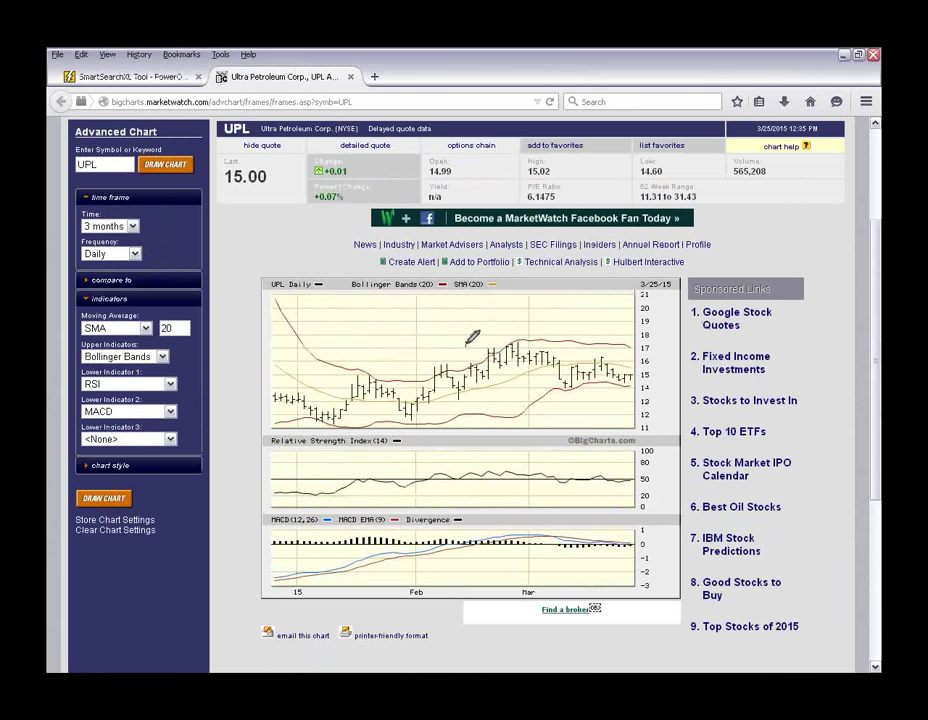
left_click_drag(294, 320, 345, 350)
left_click_drag(404, 432, 478, 433)
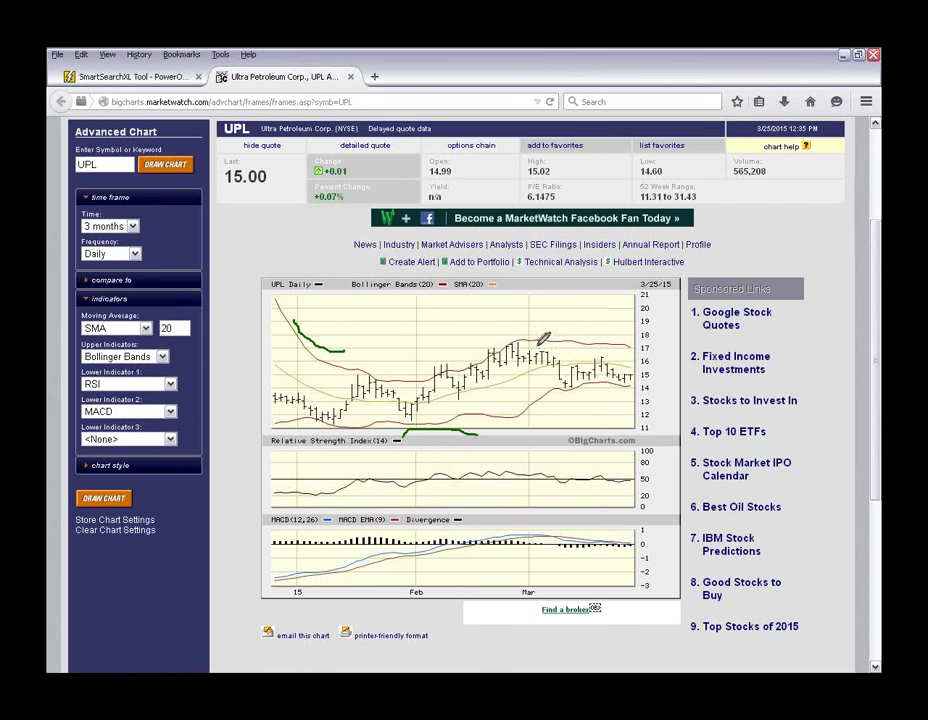
left_click_drag(477, 393, 541, 372)
left_click_drag(515, 307, 508, 317)
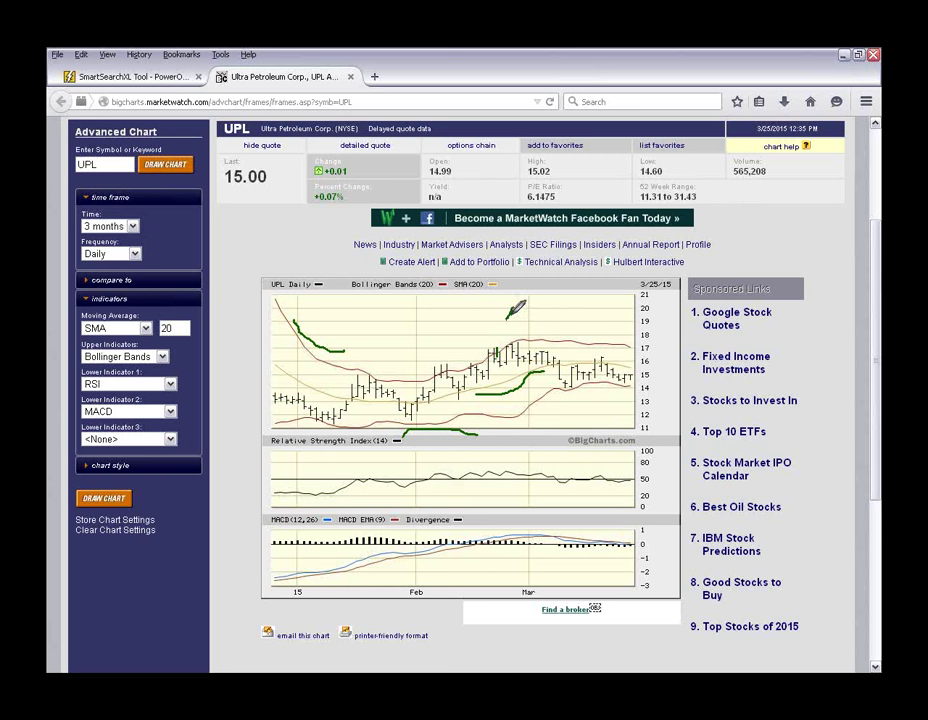
left_click_drag(538, 404, 548, 407)
left_click_drag(612, 344, 625, 364)
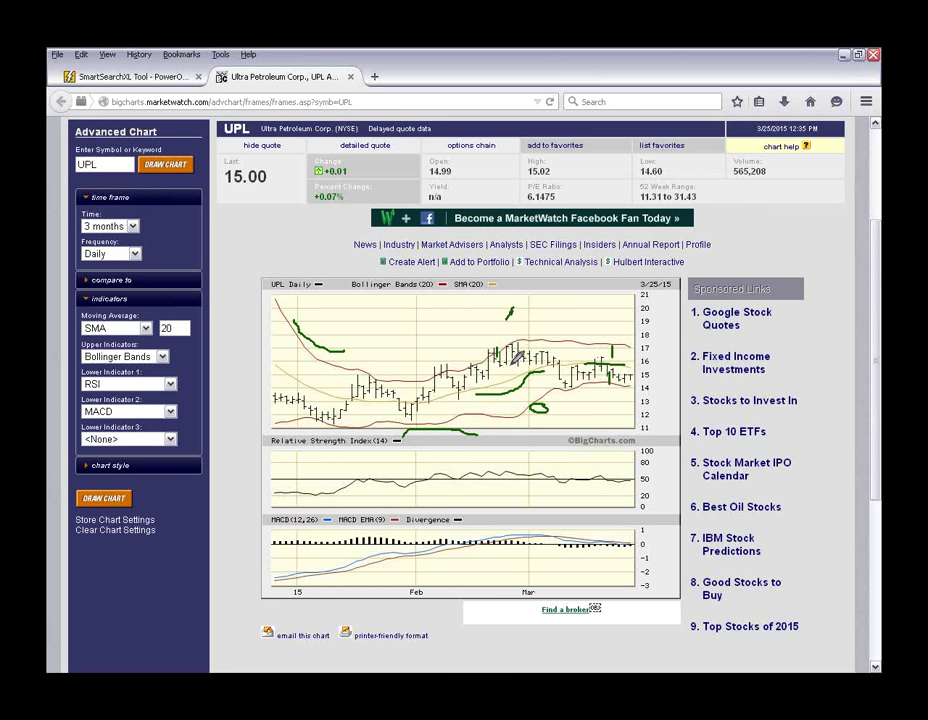
mouse_move(515, 346)
left_mouse_down()
mouse_move(516, 406)
mouse_move(507, 418)
left_mouse_up()
left_click(278, 330)
mouse_move(615, 338)
left_mouse_down()
mouse_move(575, 405)
mouse_move(684, 382)
left_mouse_up()
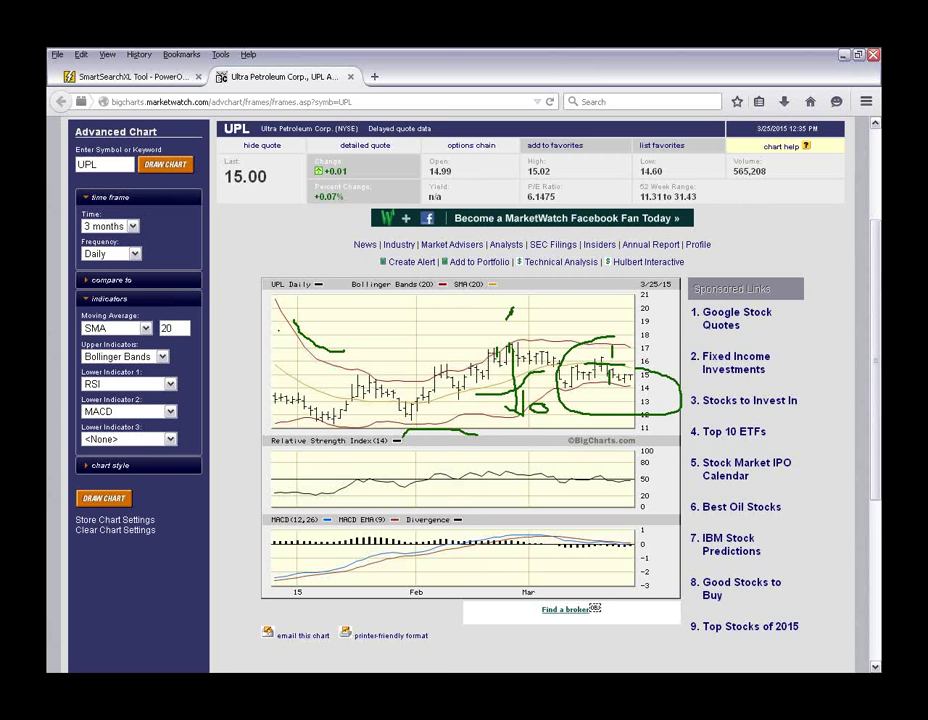
- Mark the MACD trend and its early-March crossover, linking it to the price bars above, and clear all the annotations
left_click_drag(317, 566, 358, 552)
left_click_drag(366, 572, 400, 562)
left_click_drag(560, 529, 562, 530)
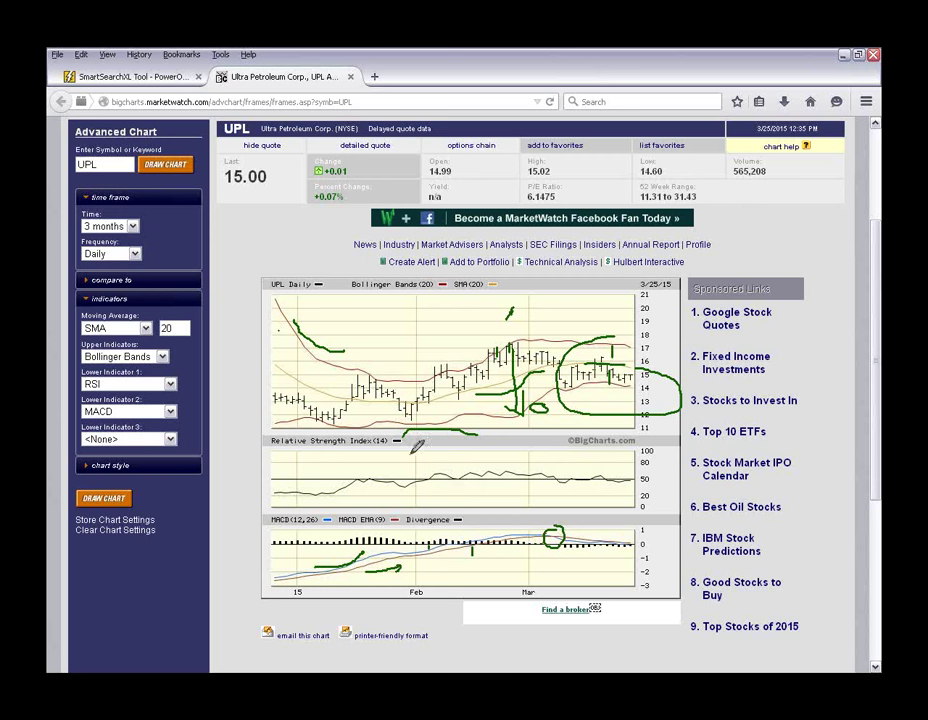
left_click_drag(401, 438, 521, 392)
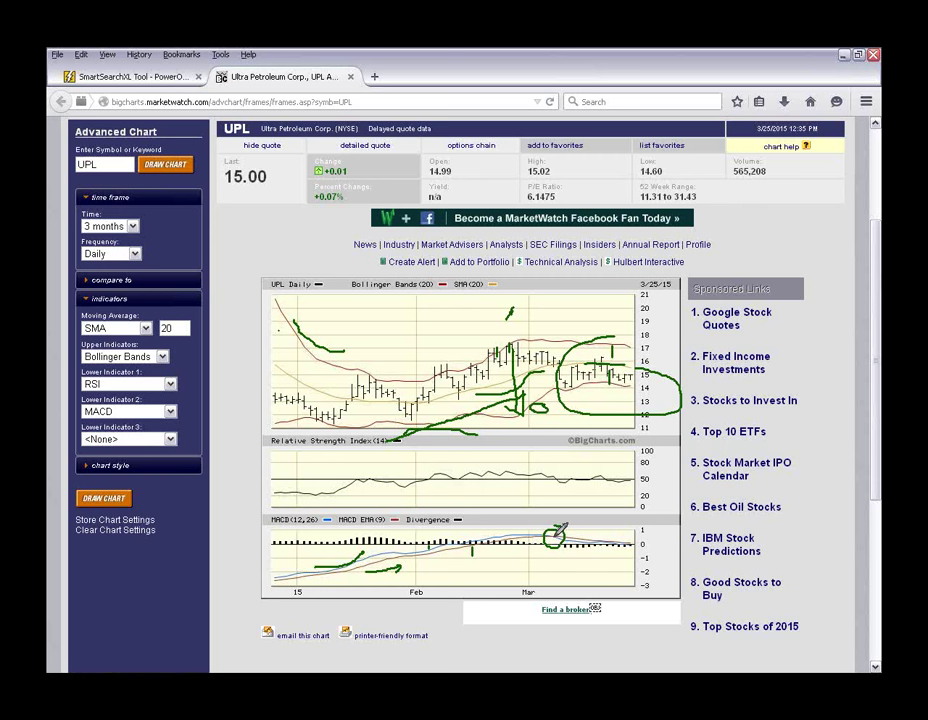
mouse_move(563, 522)
left_mouse_down()
mouse_move(545, 545)
mouse_move(566, 540)
mouse_move(556, 496)
mouse_move(565, 440)
left_mouse_up()
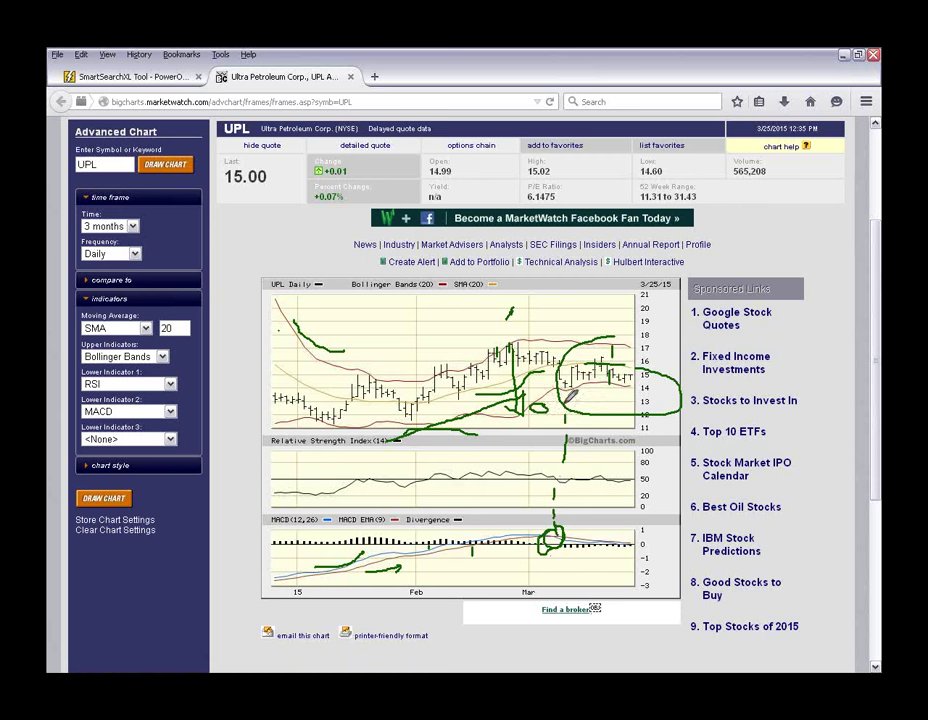
mouse_move(550, 530)
left_mouse_down()
mouse_move(551, 390)
mouse_move(585, 340)
mouse_move(636, 380)
left_mouse_up()
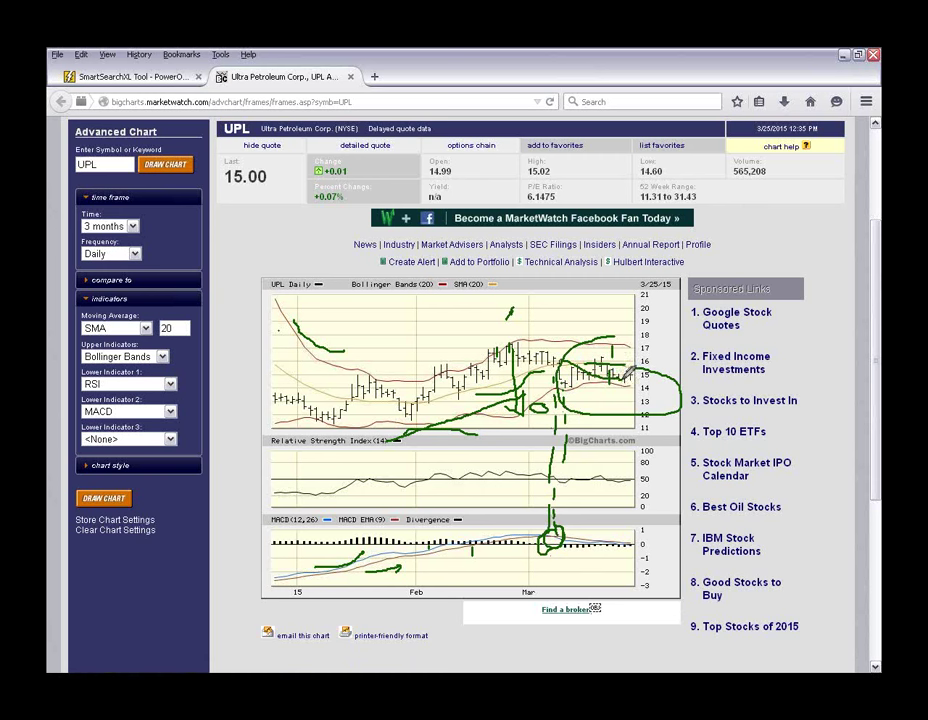
left_click_drag(559, 530, 660, 545)
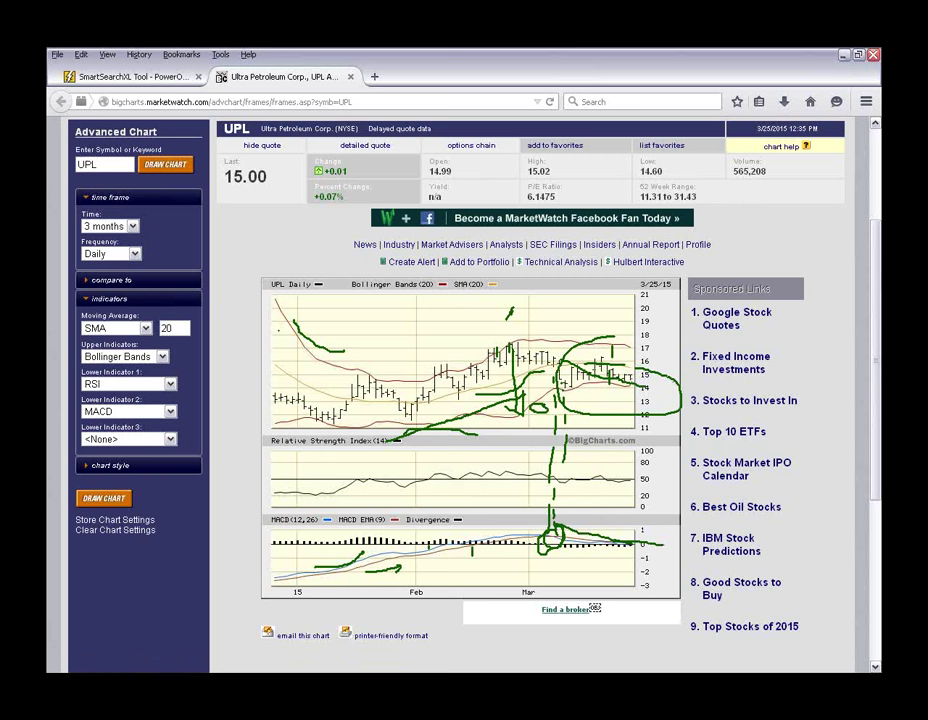
key("Escape")
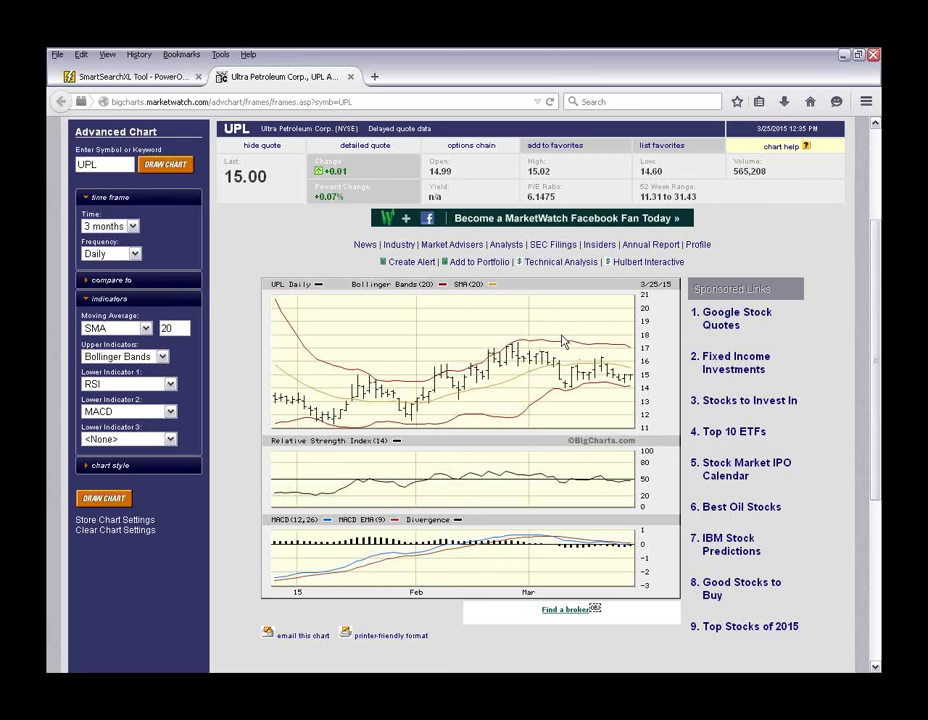
- On the SmartSearchXL page, set the Days MACD Cross Signal technical filter to Over at least 1 day
left_click(130, 76)
scroll(253, 300, "down", 2)
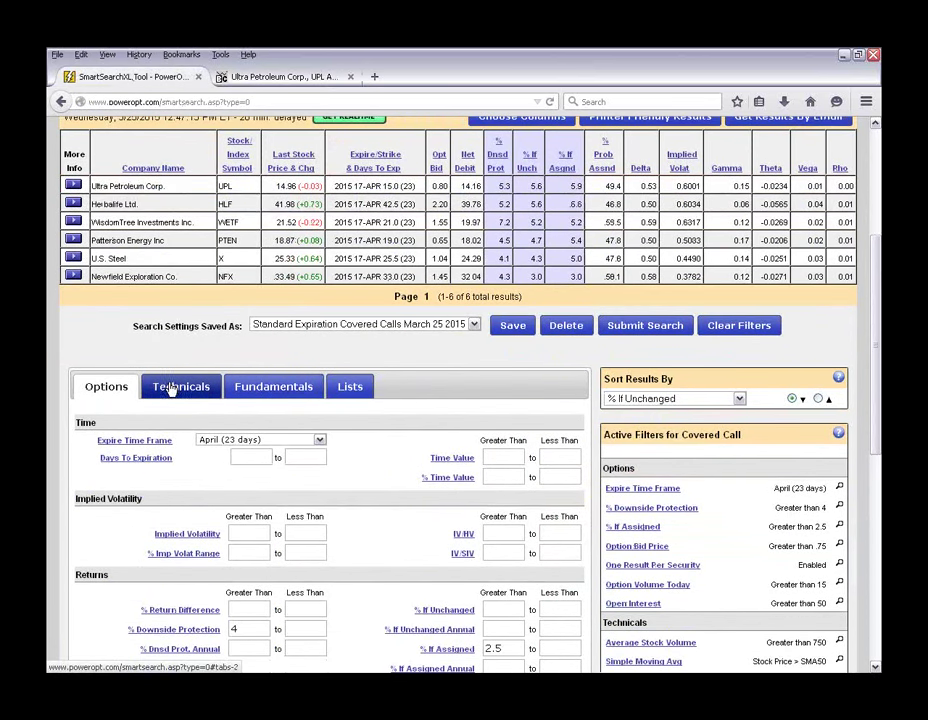
left_click(174, 387)
scroll(404, 525, "down", 5)
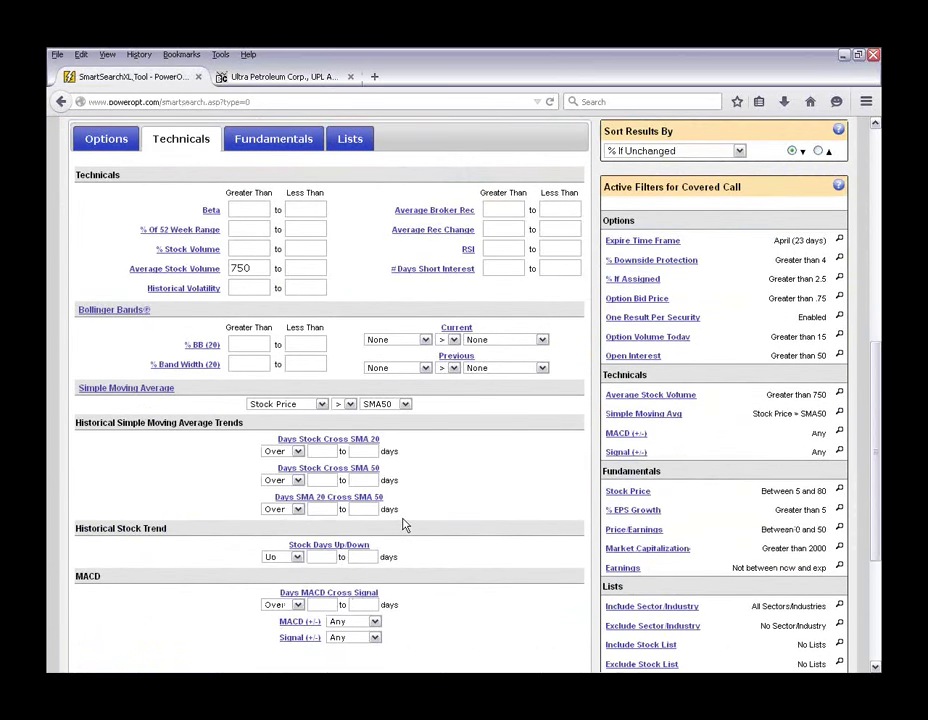
scroll(404, 524, "down", 2)
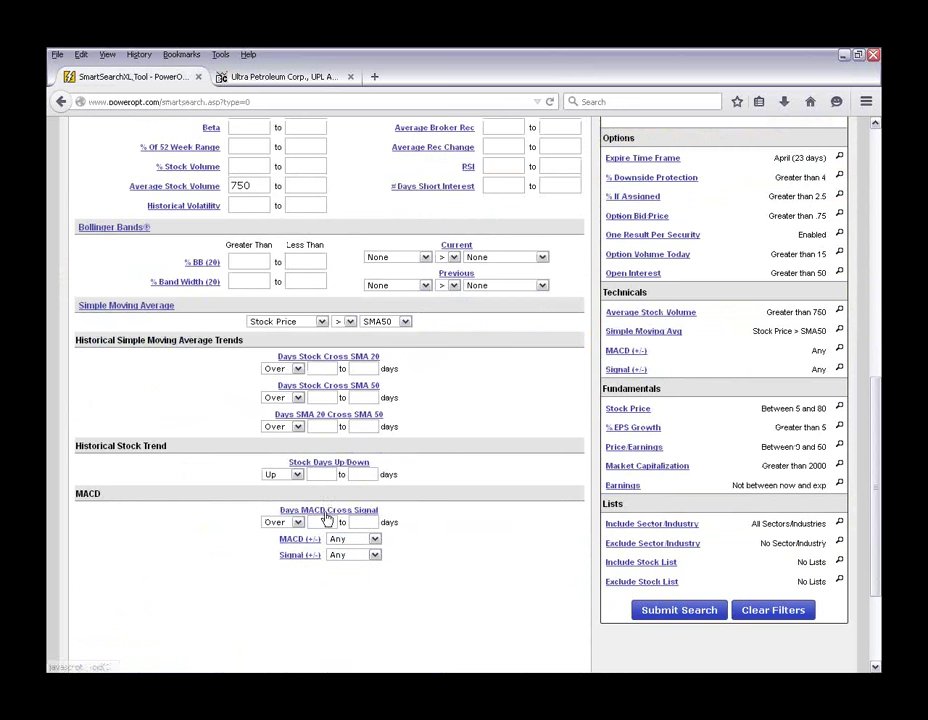
left_click(296, 522)
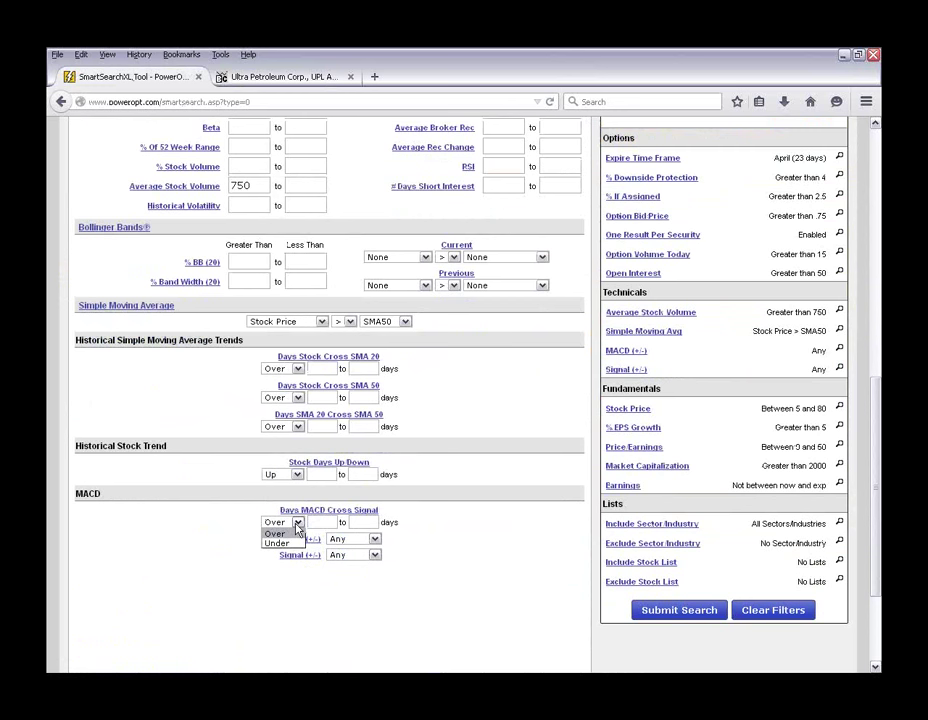
left_click(297, 534)
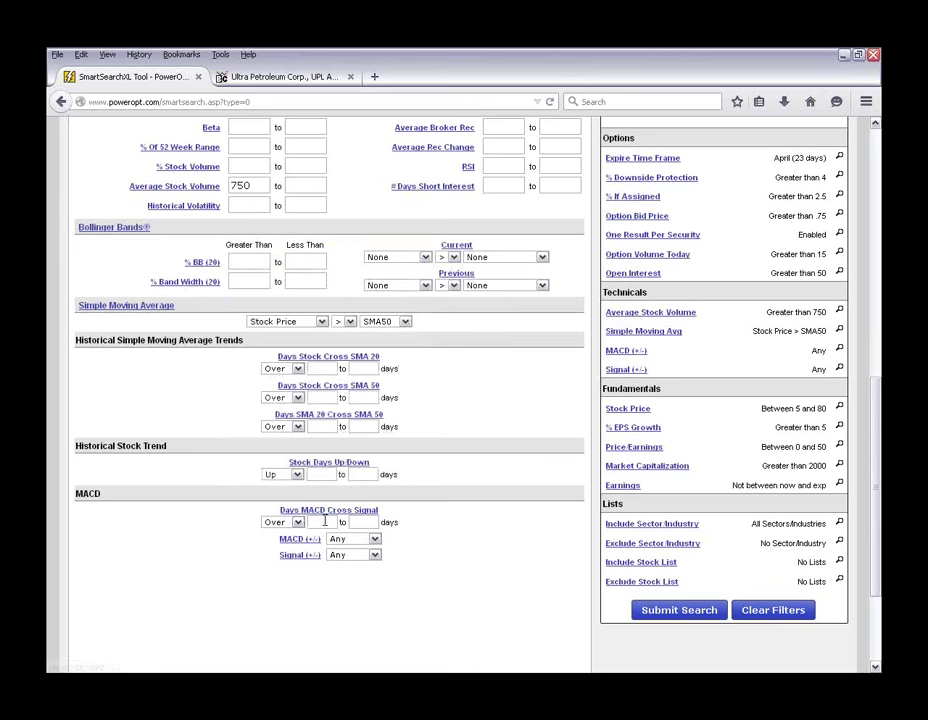
left_click(489, 516)
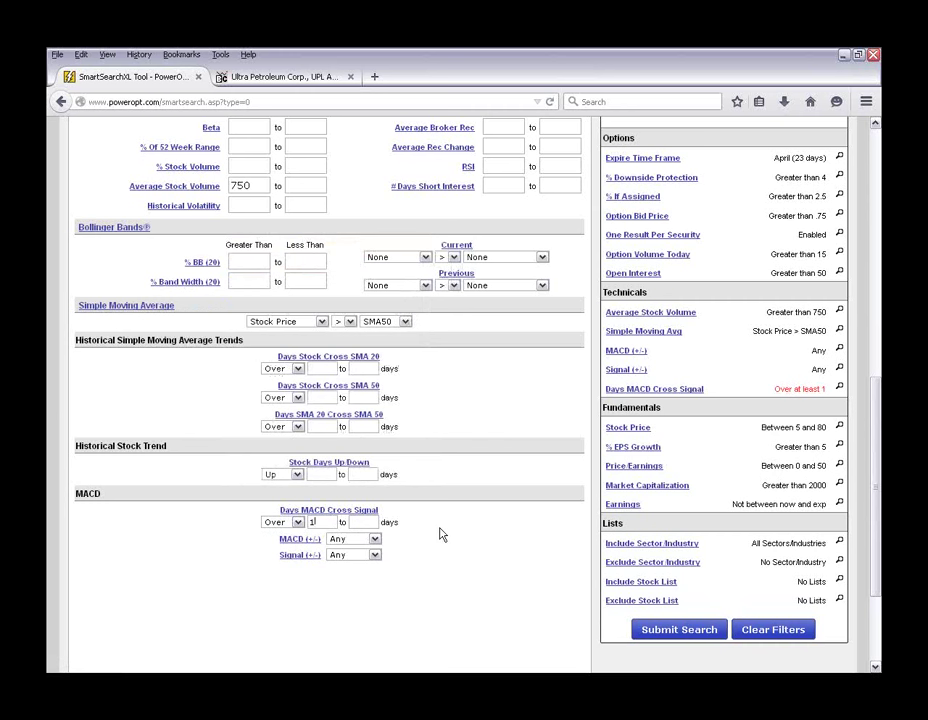
- Set the % BB (20) filter to greater than 60 and the simple moving average filter to Stock Price > SMA20
left_click(247, 261)
type("60")
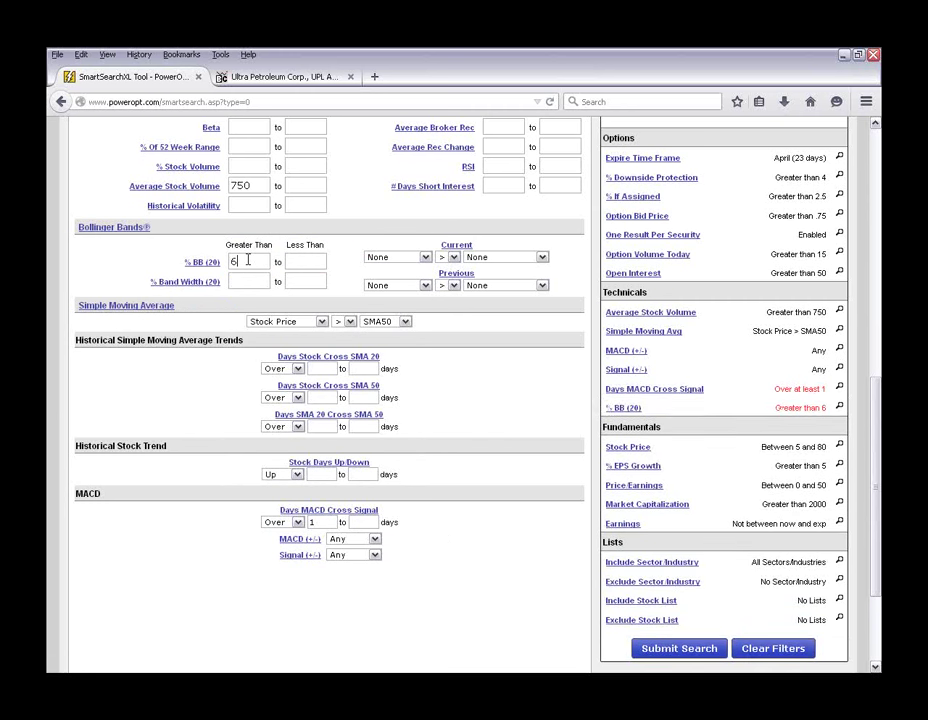
left_click(406, 322)
left_click(410, 345)
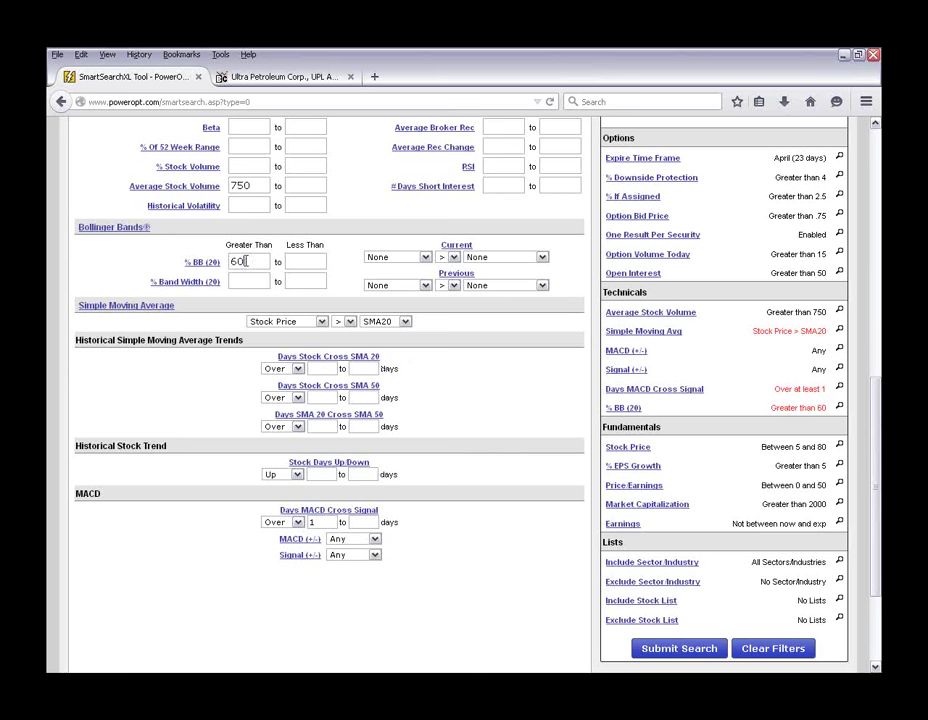
- Run the covered call search with the updated technical filters and view the results table
left_click(667, 657)
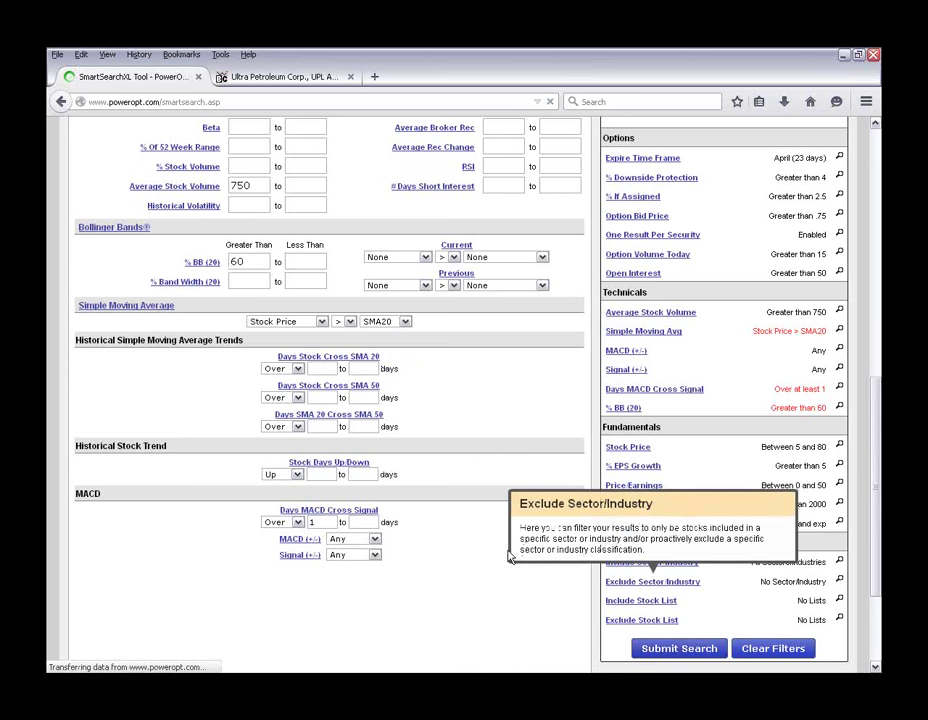
scroll(446, 502, "down", 1)
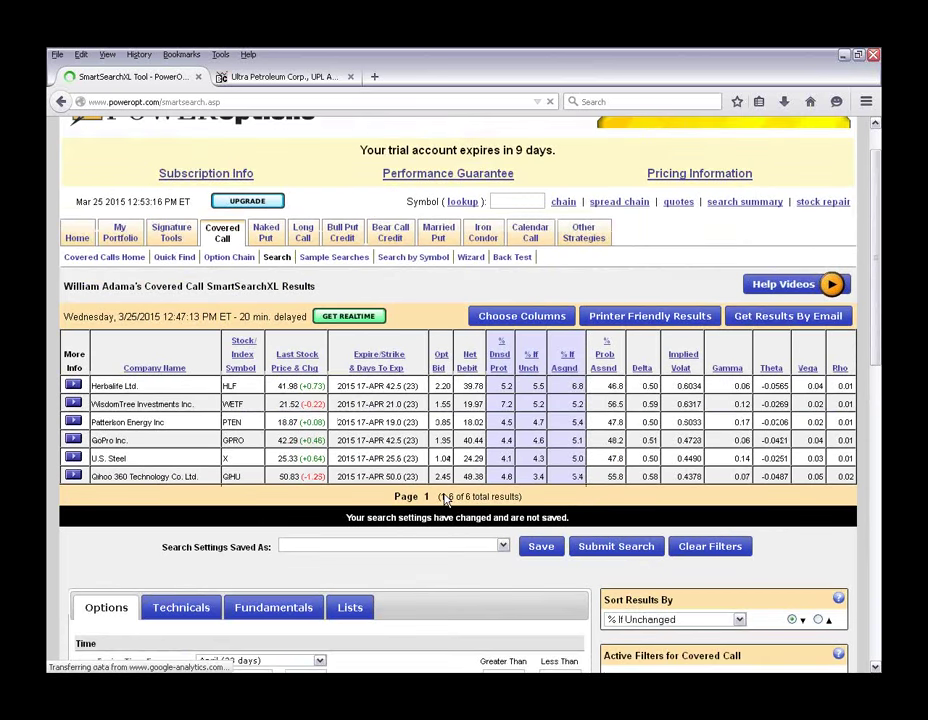
scroll(446, 500, "down", 1)
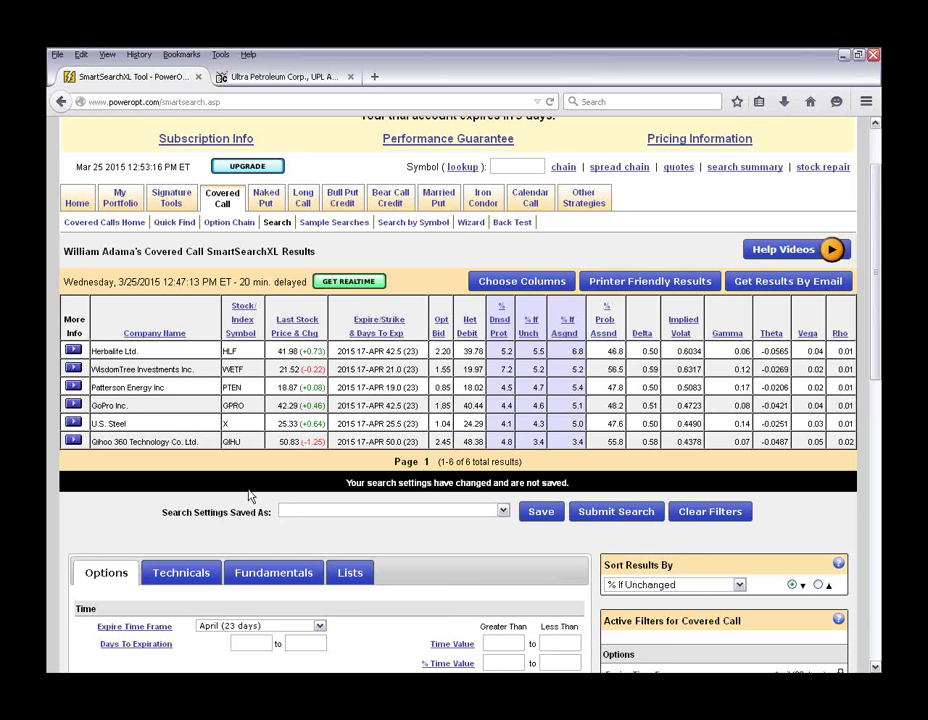
- Open the chart for Herbalife Ltd. from the search results and view its Bollinger Bands, RSI and MACD
left_click(73, 350)
mouse_move(112, 424)
left_click(218, 441)
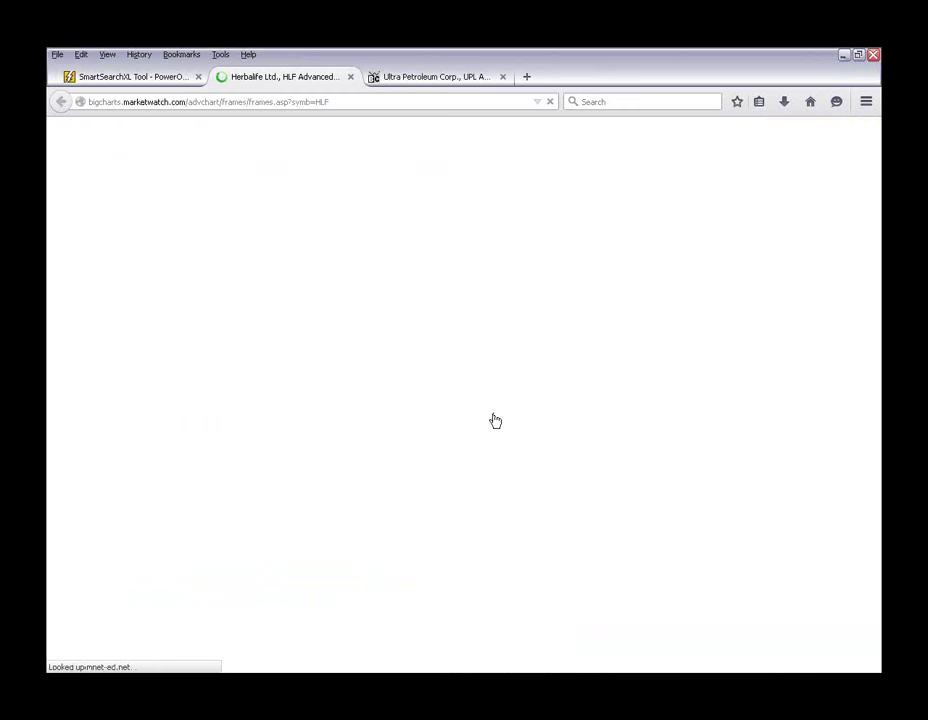
scroll(493, 420, "down", 5)
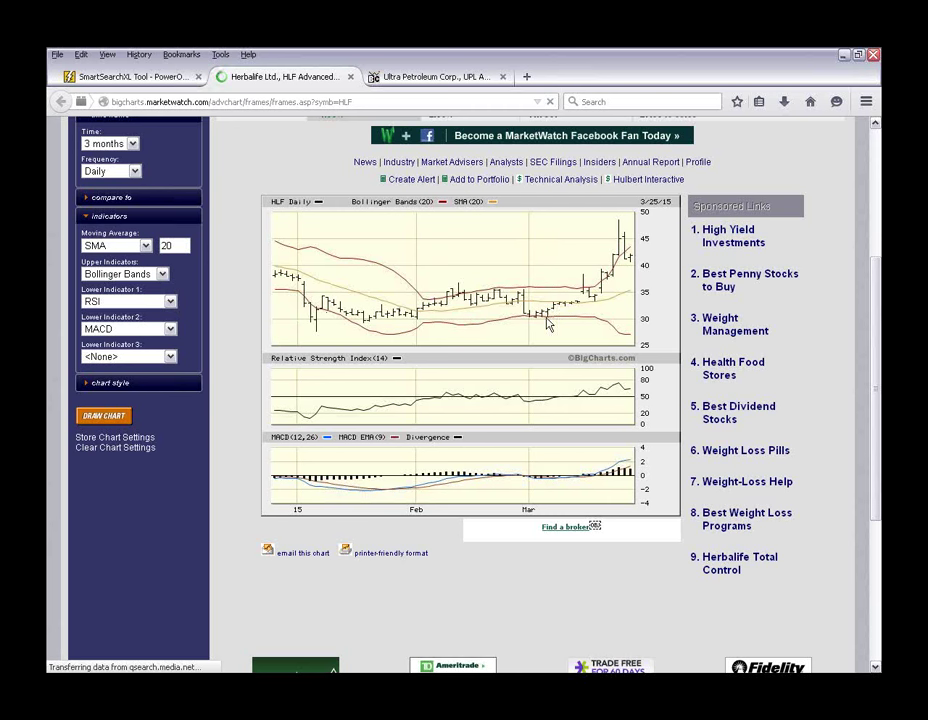
left_click(146, 276)
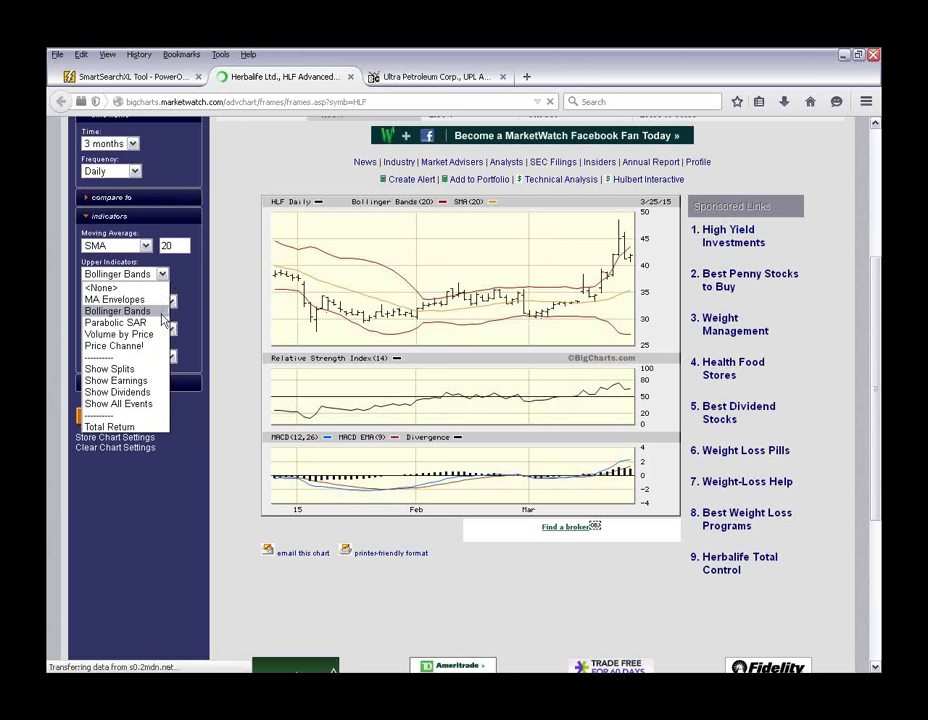
left_click(192, 300)
left_click(169, 303)
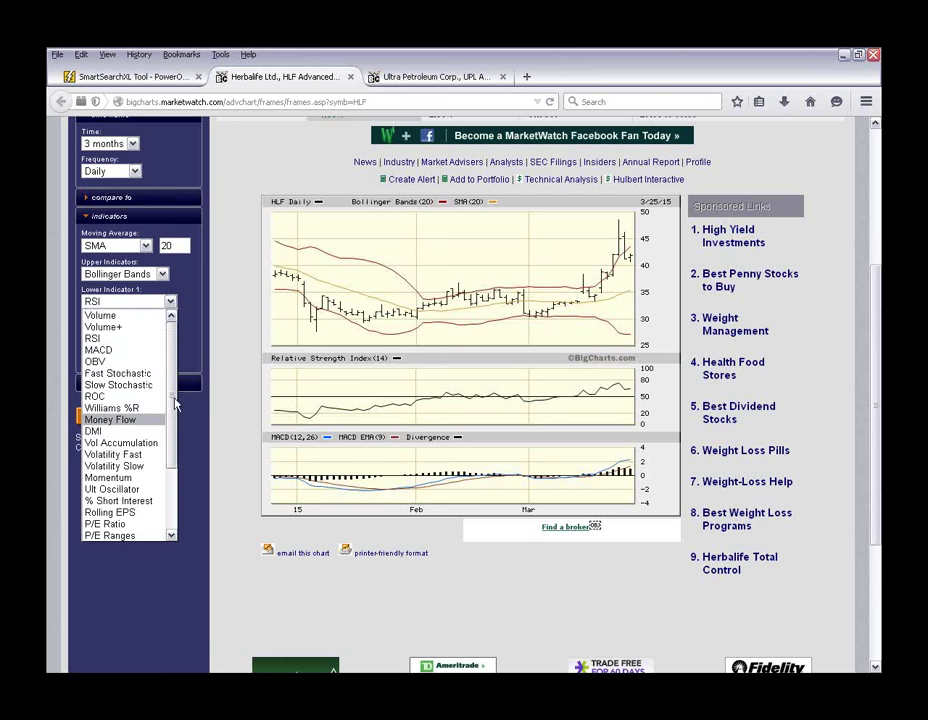
left_click(191, 332)
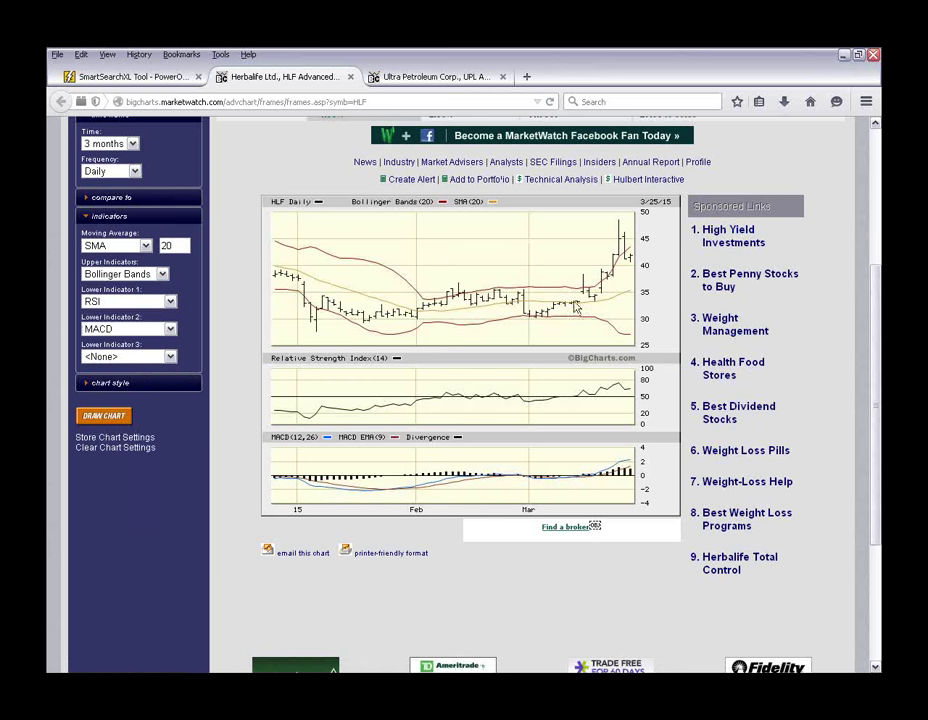
- Close the Ultra Petroleum chart and return to the covered call search results
left_click(502, 76)
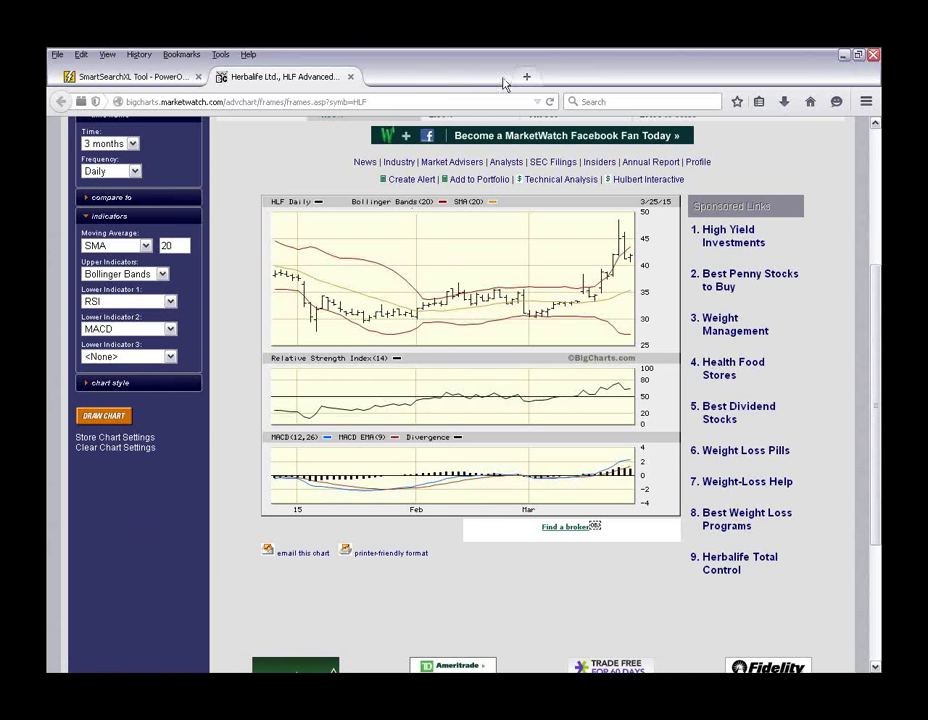
left_click(130, 76)
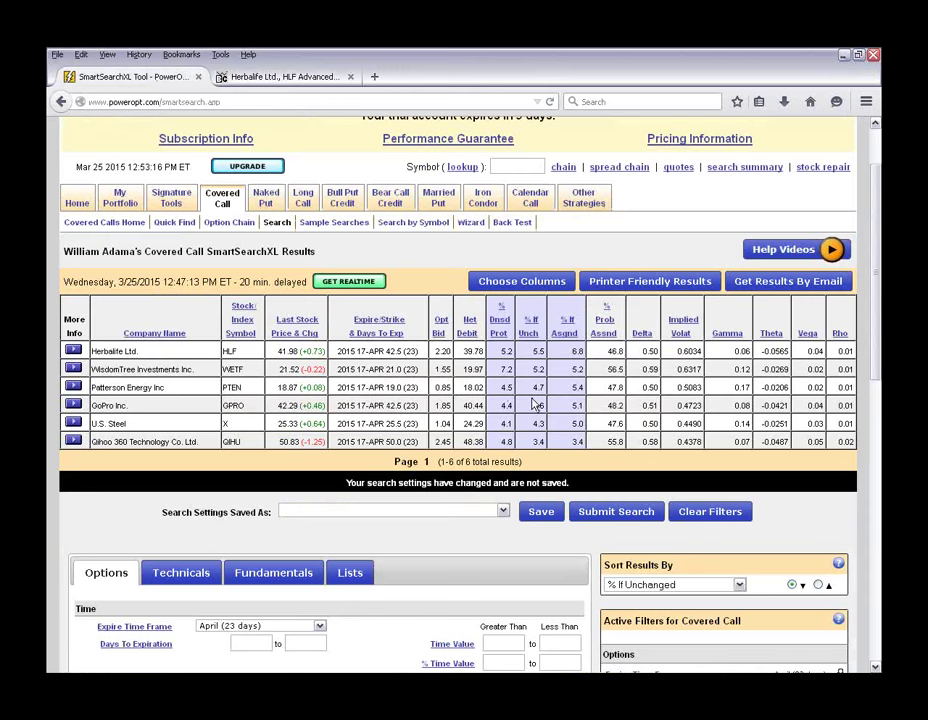
scroll(464, 285, "down", 2)
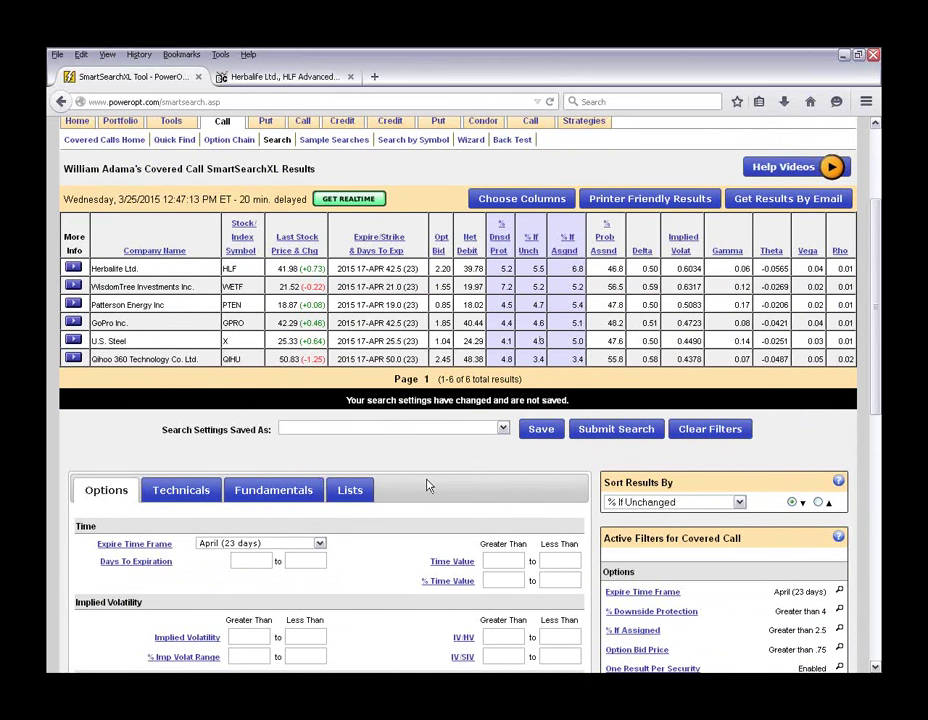
scroll(429, 485, "up", 1)
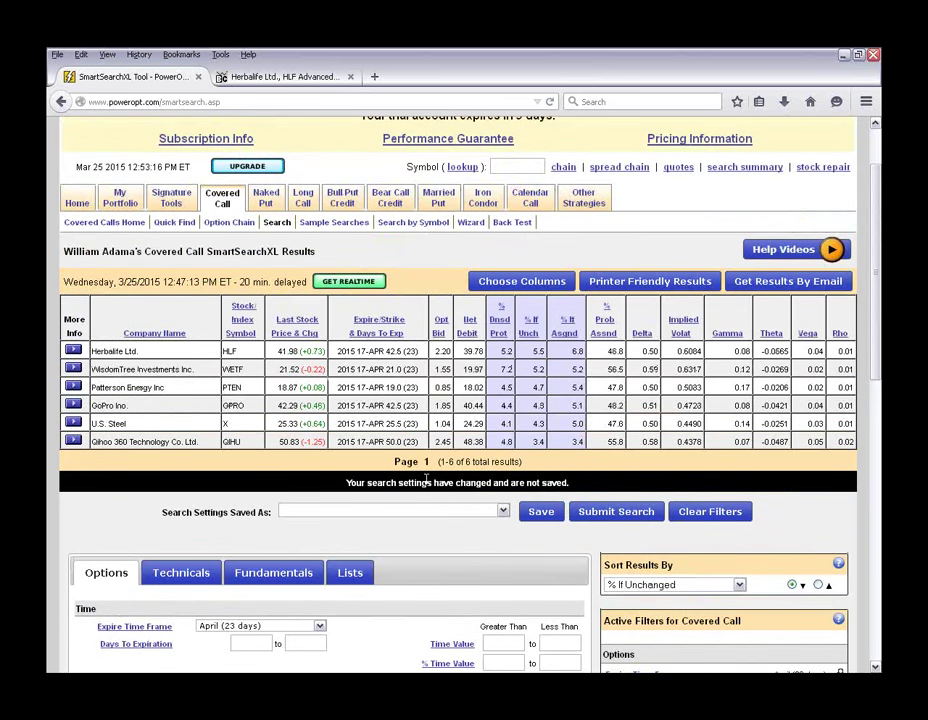
scroll(427, 480, "up", 1)
scroll(429, 486, "down", 1)
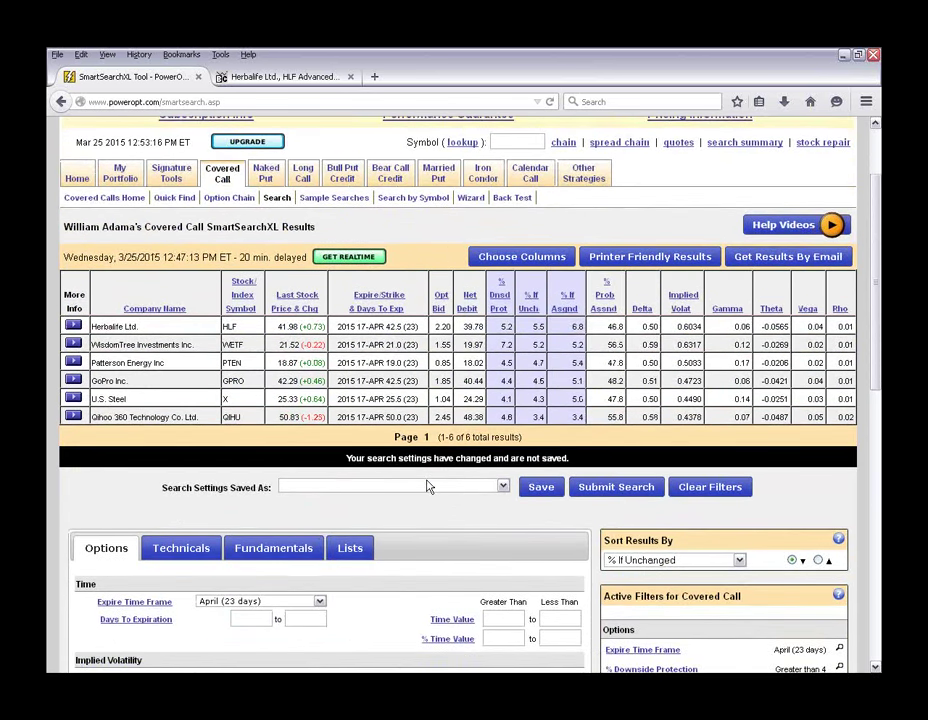
scroll(429, 486, "down", 1)
scroll(362, 483, "up", 1)
- Open the search page of the Naked Put strategy and view its results table
mouse_move(265, 197)
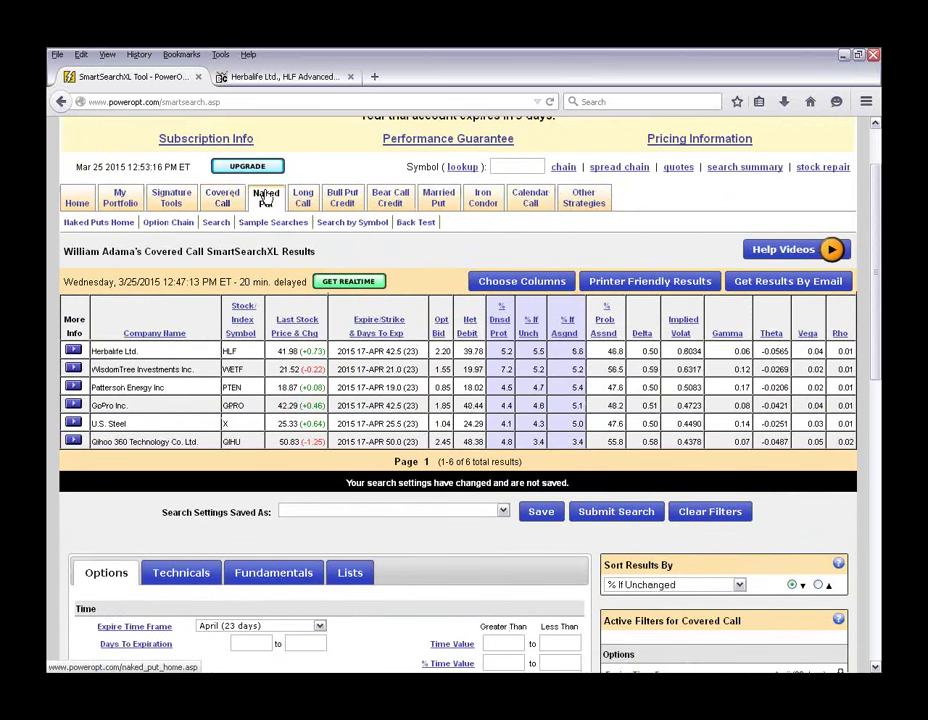
left_click(216, 232)
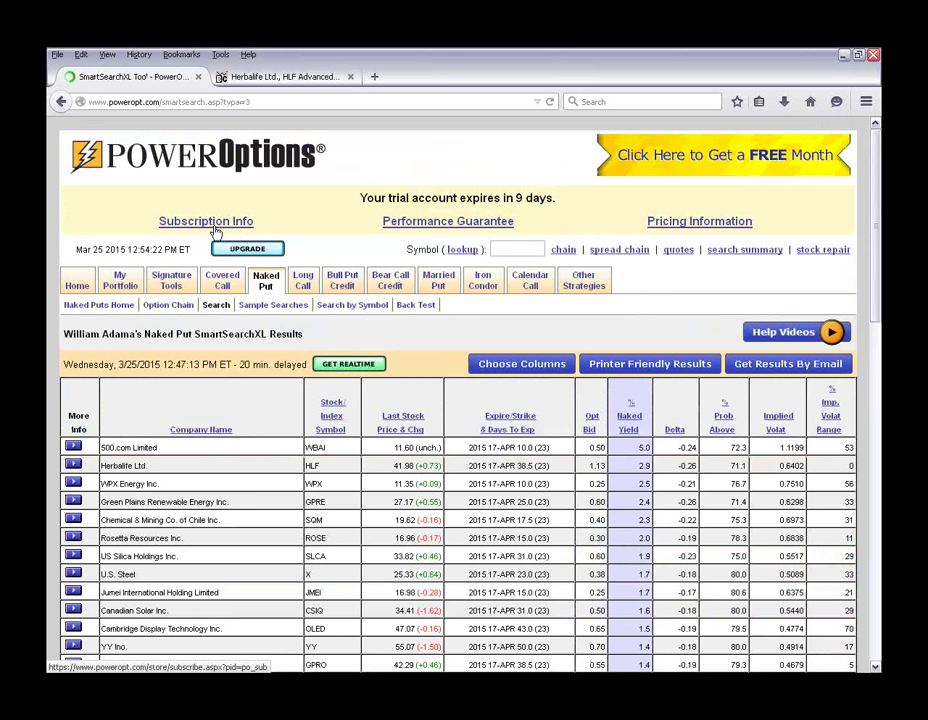
scroll(139, 325, "down", 2)
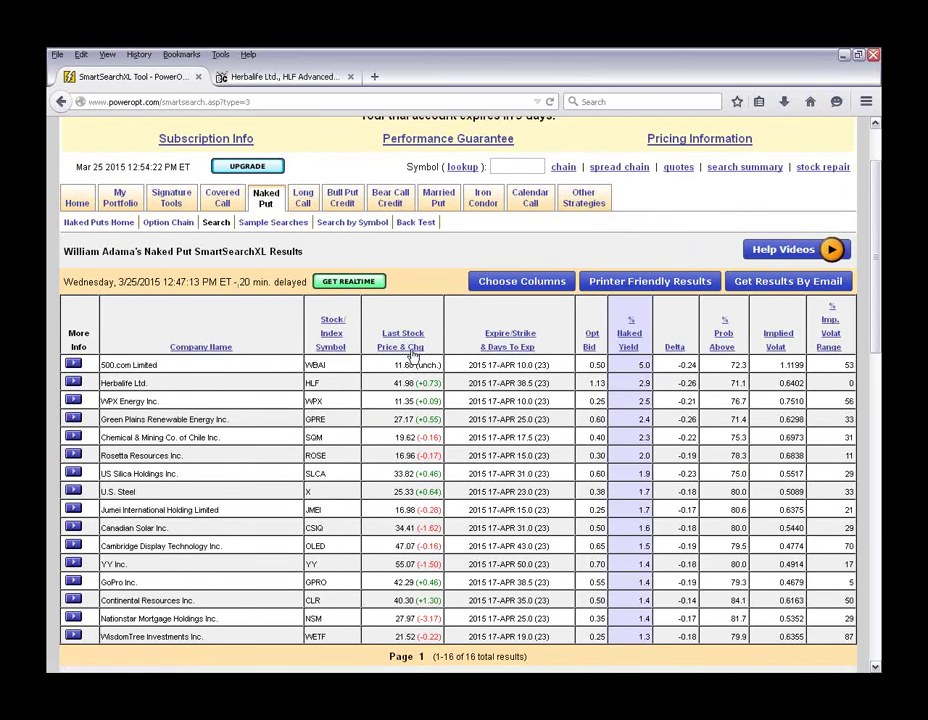
- Review the Naked Put search's active technical and fundamental filters, including broker recommendation, stock price, EPS growth, price/earnings and earnings
scroll(398, 365, "down", 10)
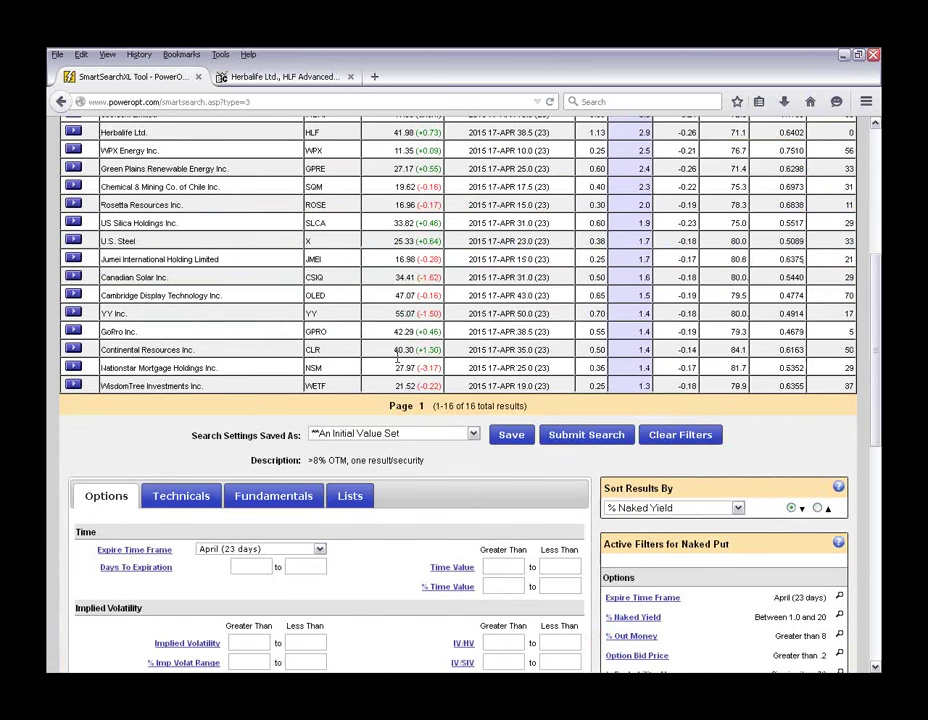
scroll(398, 365, "down", 1)
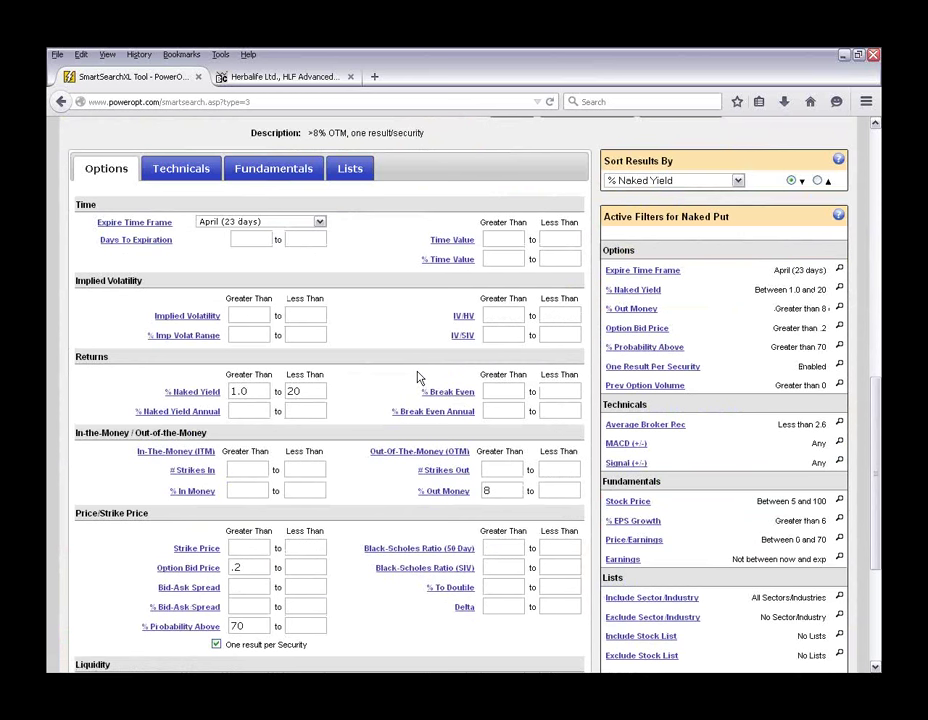
scroll(420, 379, "down", 2)
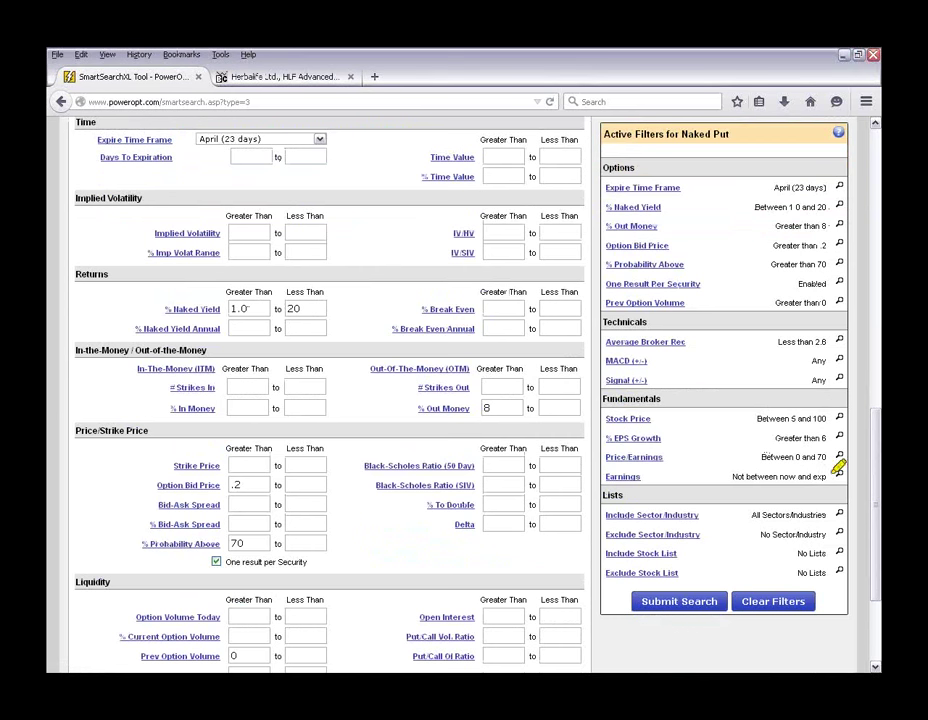
left_click_drag(605, 438, 835, 436)
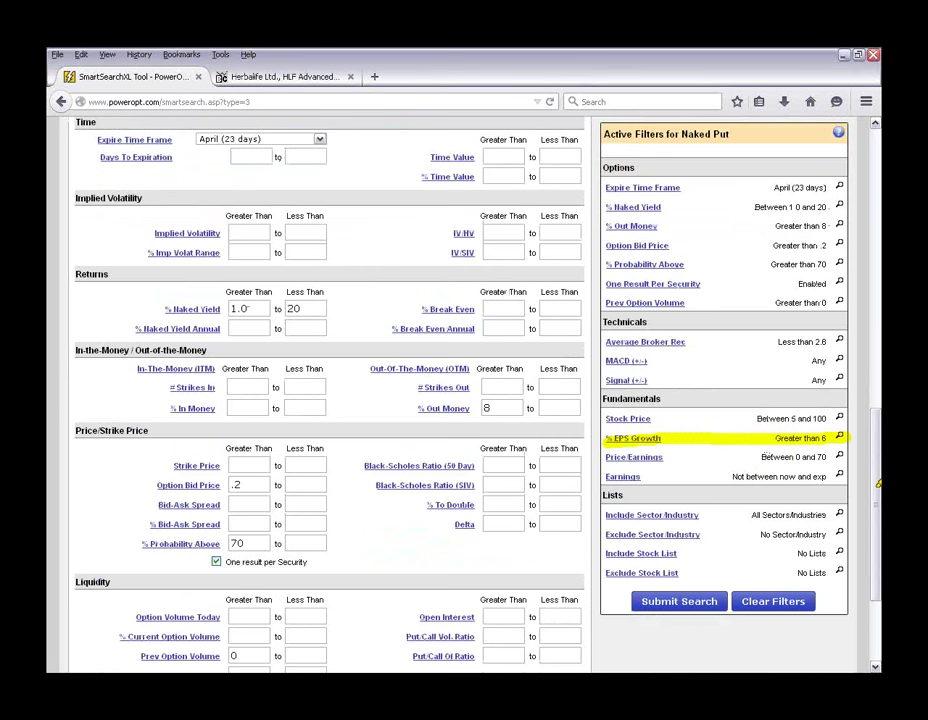
left_click_drag(605, 457, 845, 458)
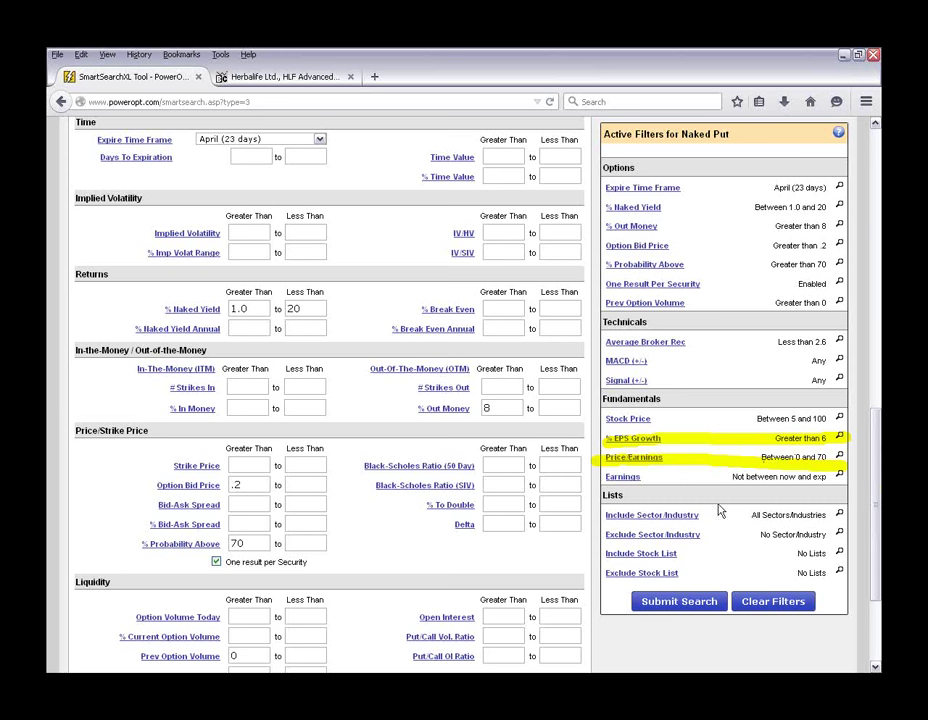
left_click_drag(605, 477, 855, 478)
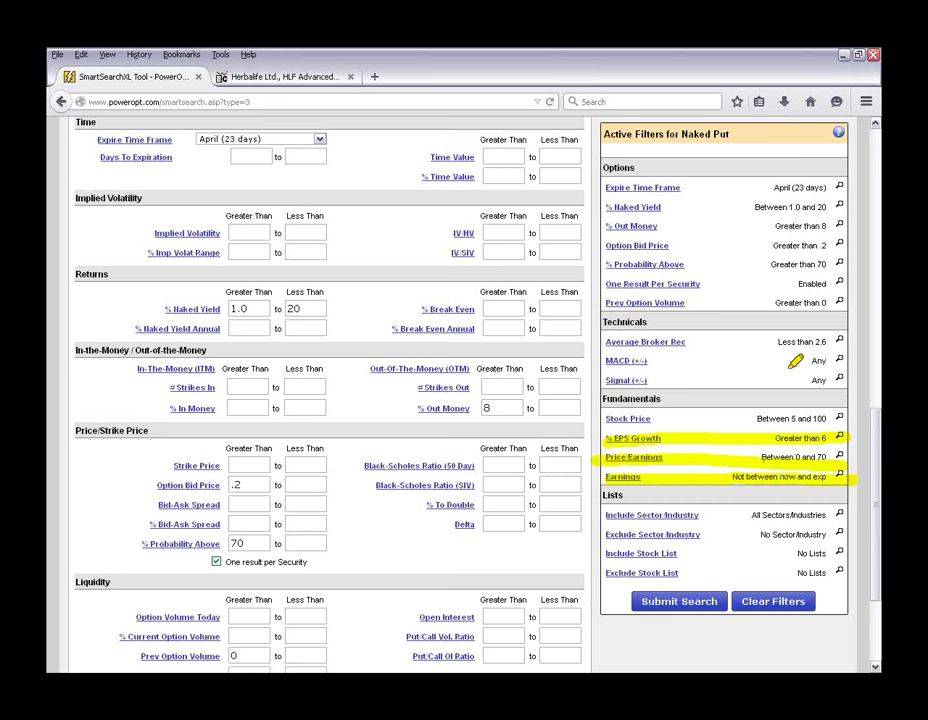
left_click_drag(778, 342, 840, 340)
left_click_drag(740, 419, 832, 418)
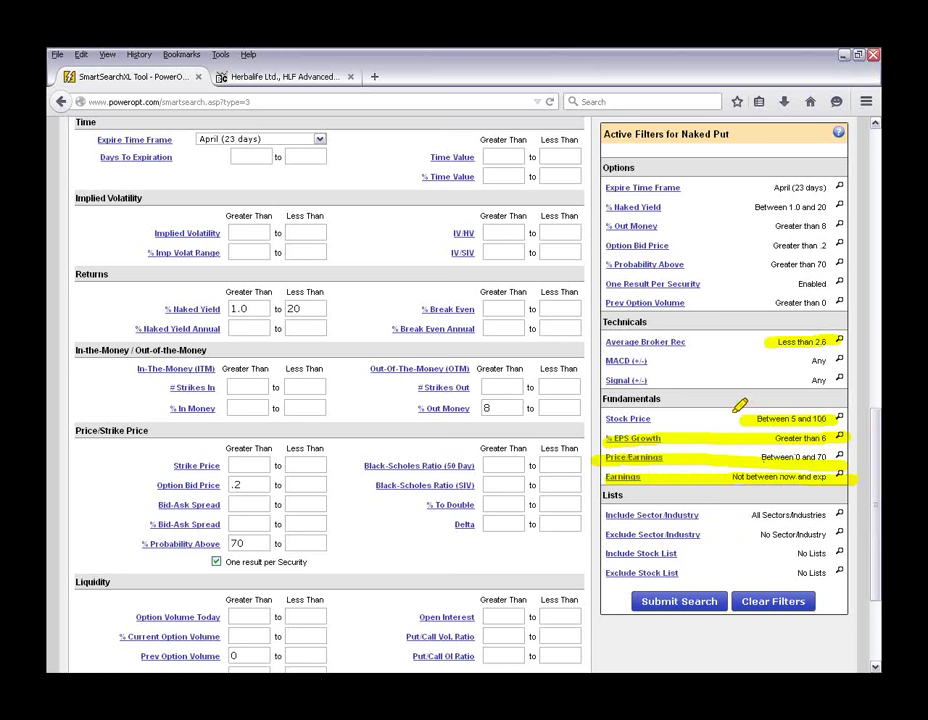
left_click_drag(624, 490, 645, 504)
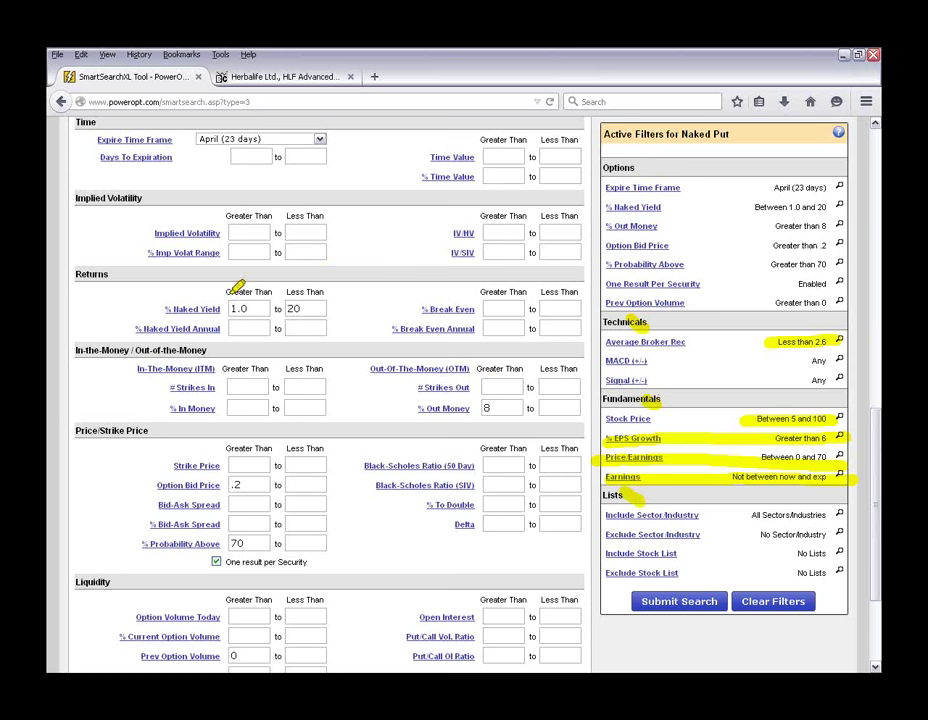
- Examine the Returns filters of the Naked Put search, focusing on % Naked Yield and % Break Even
mouse_move(250, 287)
left_mouse_down()
mouse_move(135, 302)
mouse_move(232, 346)
mouse_move(549, 352)
mouse_move(574, 265)
mouse_move(223, 272)
left_mouse_up()
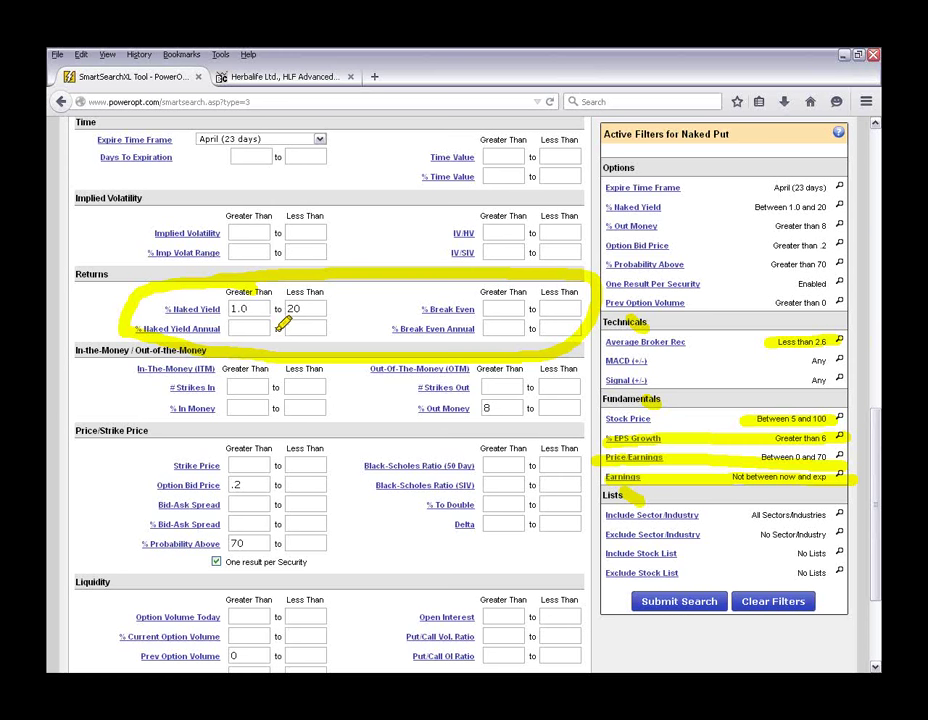
left_click_drag(168, 311, 221, 310)
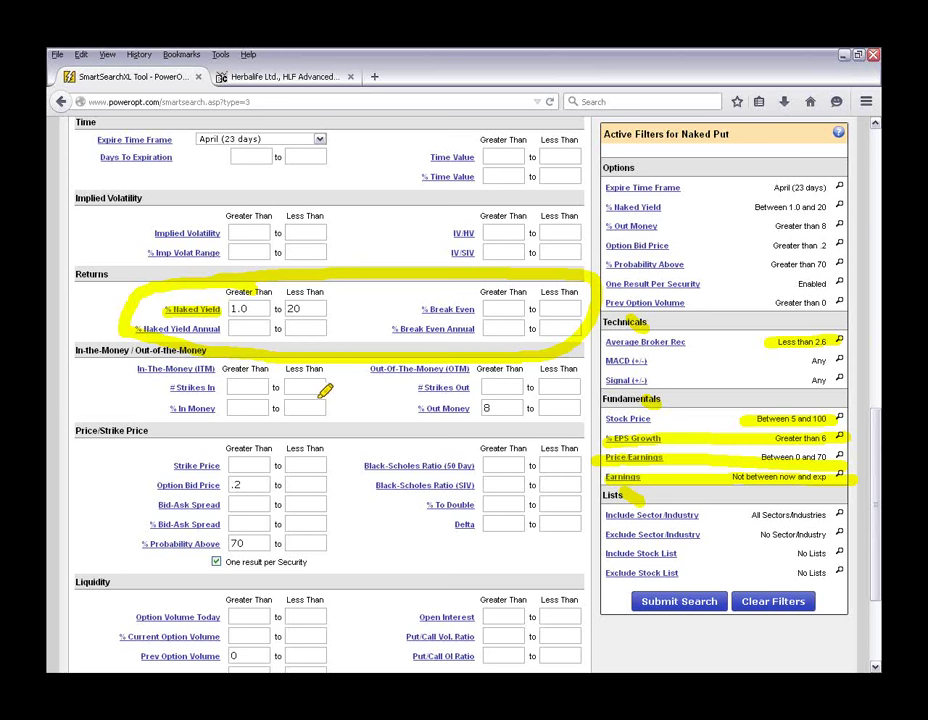
left_click_drag(257, 306, 326, 311)
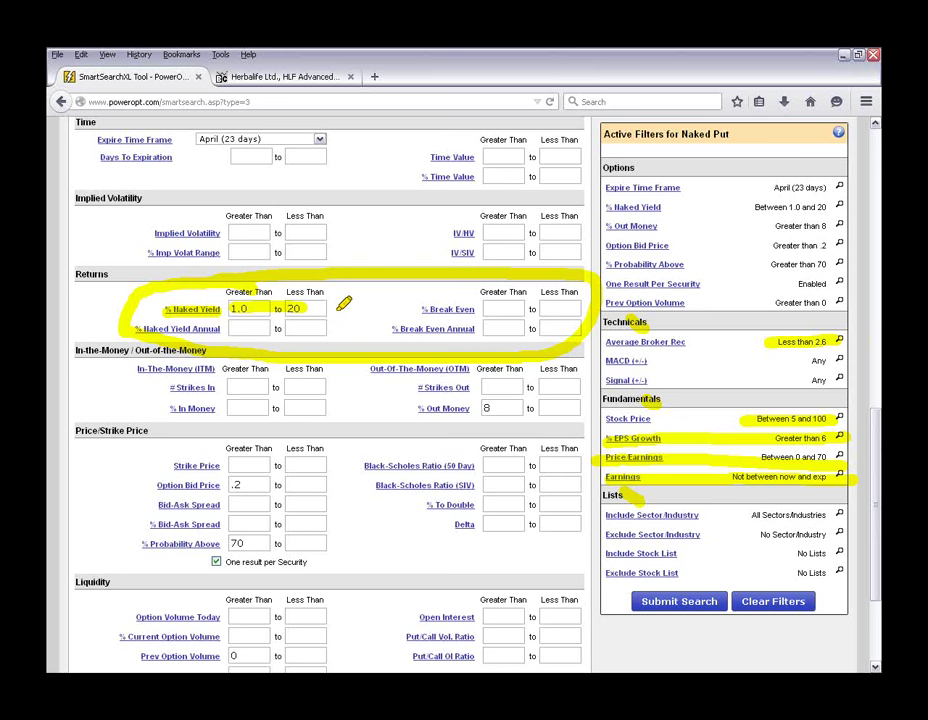
left_click_drag(424, 310, 488, 307)
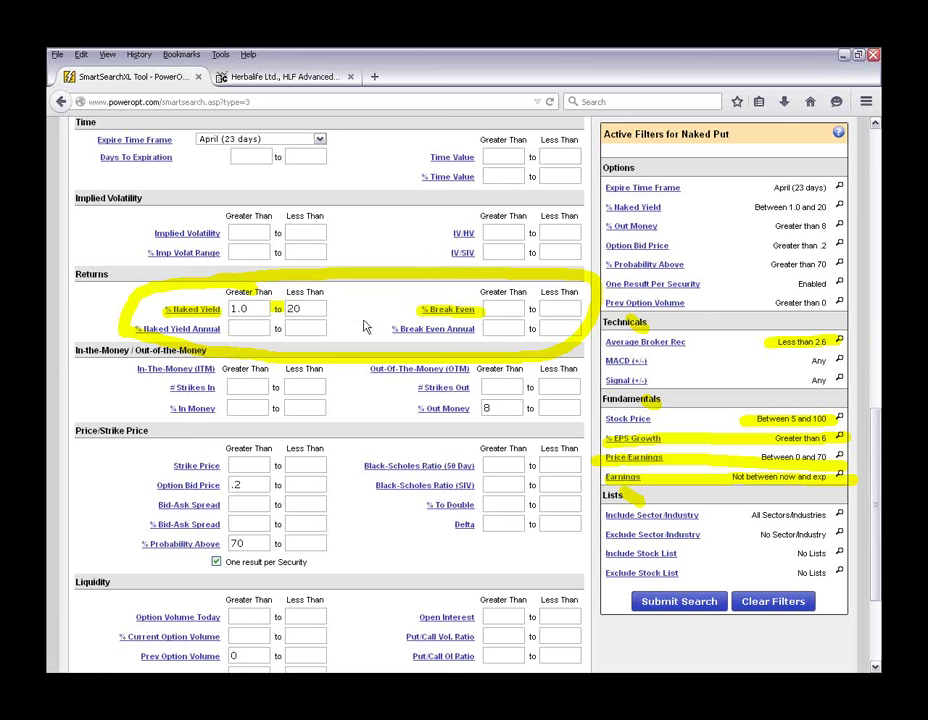
key("Escape")
- Open the search page of the Bull Put Credit strategy
scroll(354, 346, "up", 8)
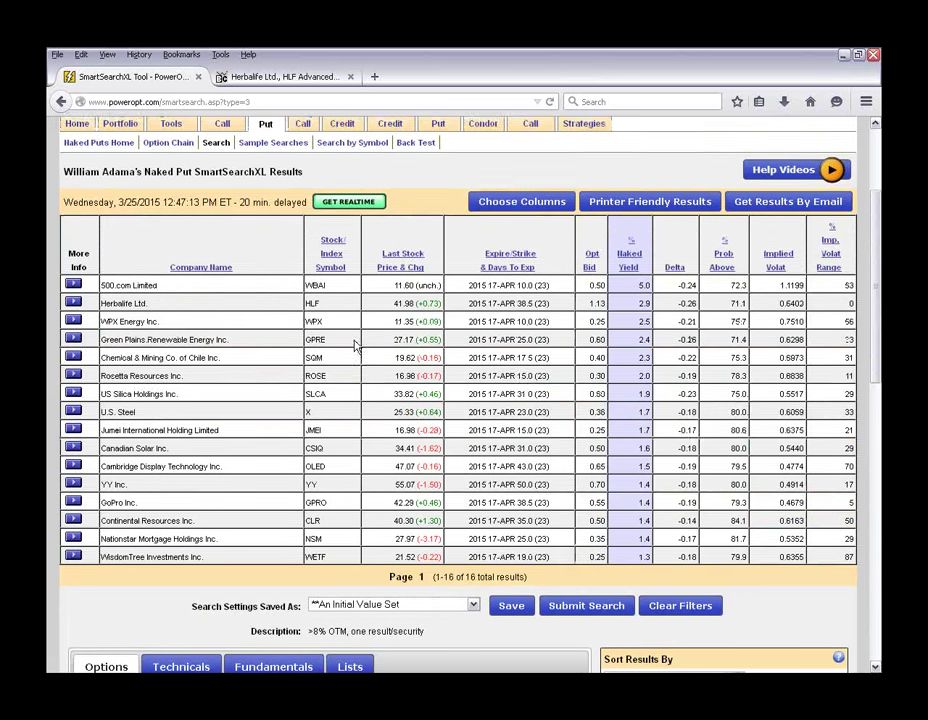
scroll(354, 346, "up", 2)
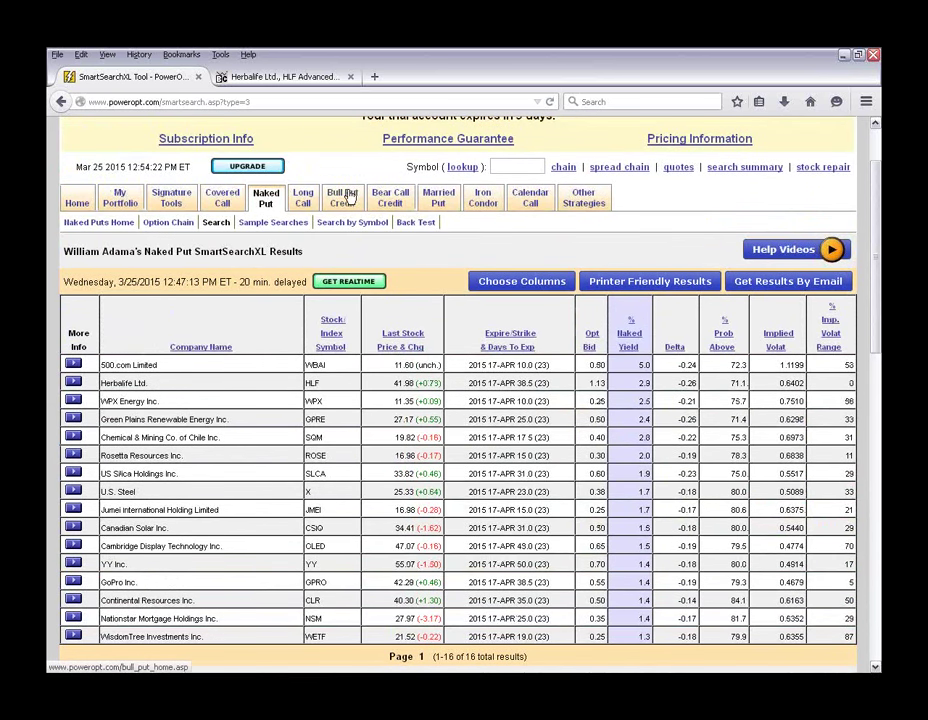
mouse_move(338, 196)
left_click(180, 222)
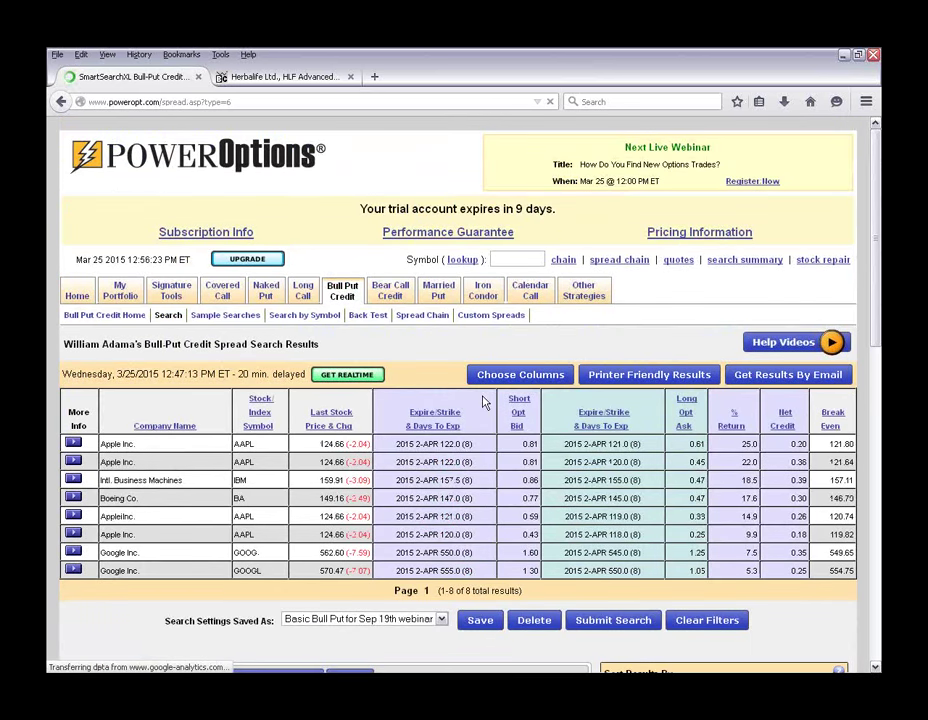
- Examine the bull put results and the Days To Expiration, Net Credit, % Return and Maximum Risk filters, including the Maximum Risk explanation
scroll(483, 401, "down", 5)
scroll(483, 401, "down", 4)
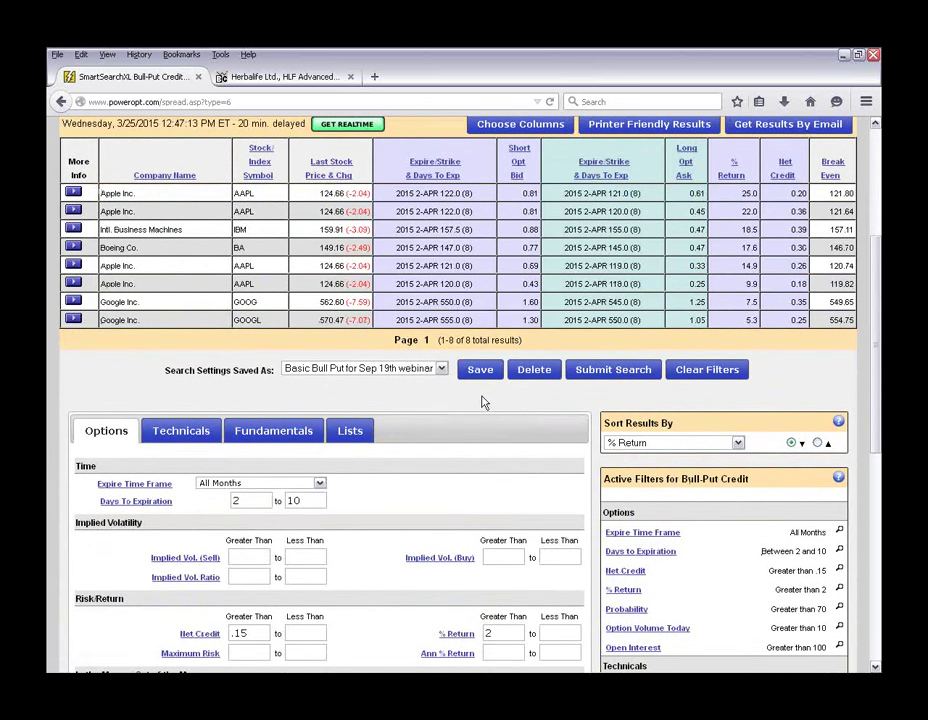
scroll(483, 401, "down", 1)
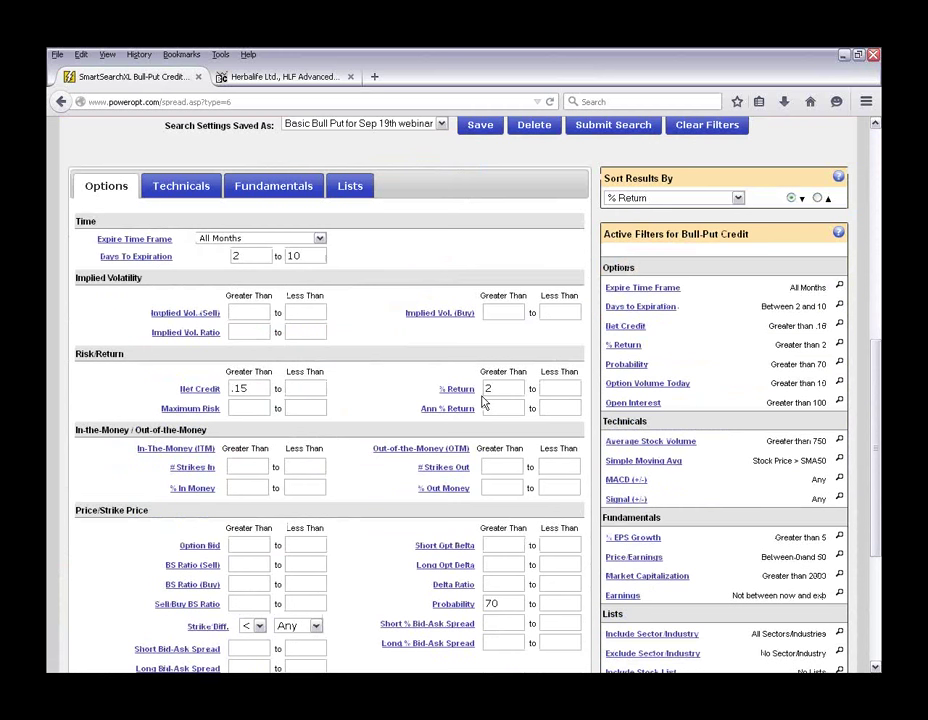
left_click(320, 257)
scroll(320, 257, "down", 2)
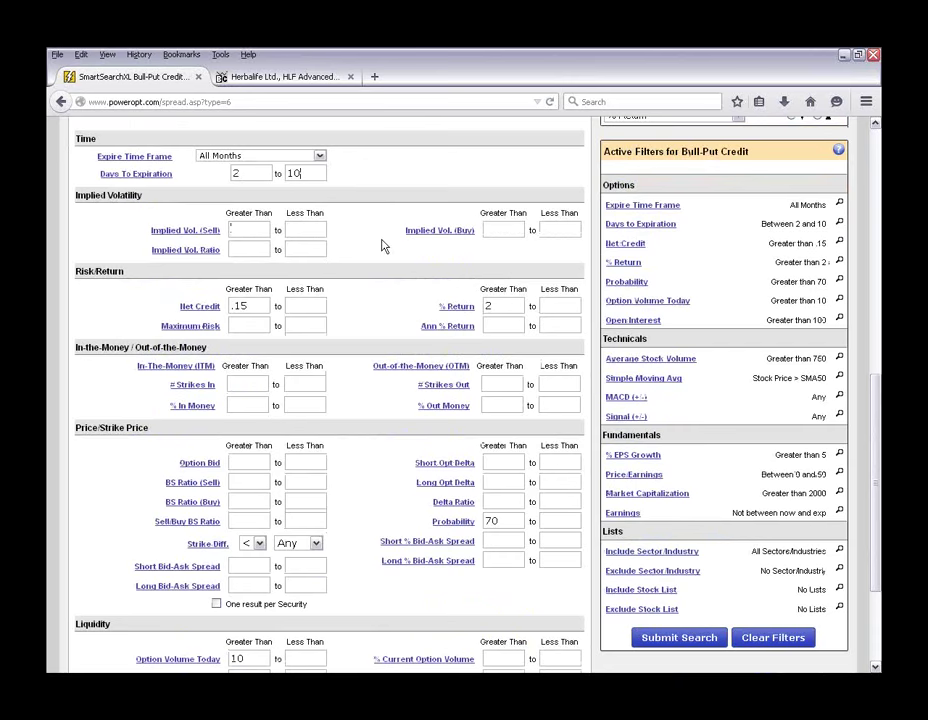
scroll(381, 246, "down", 2)
mouse_move(205, 170)
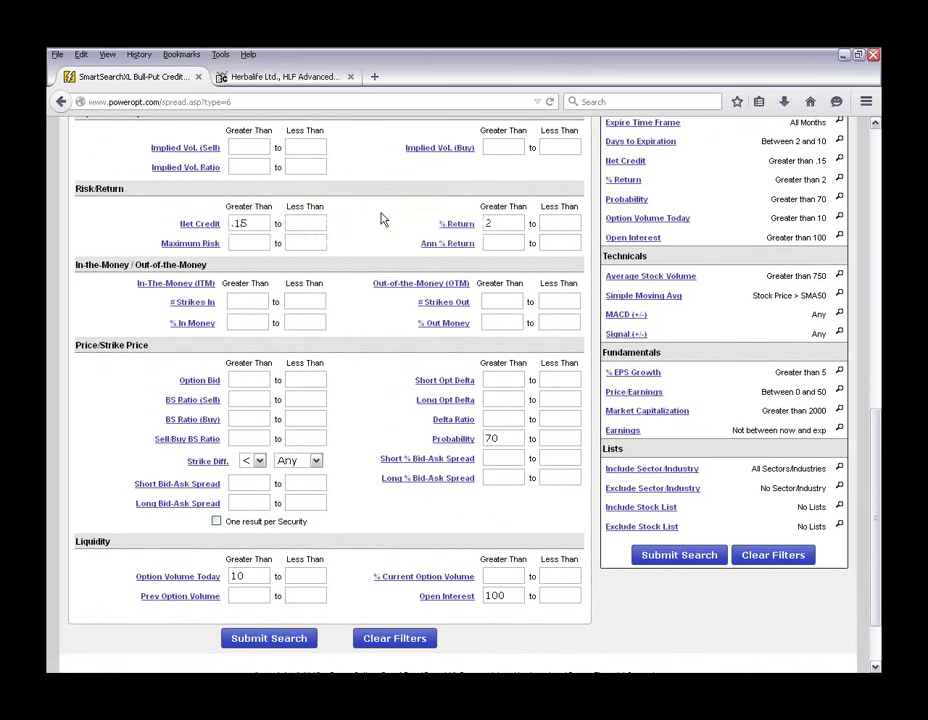
scroll(255, 144, "down", 2)
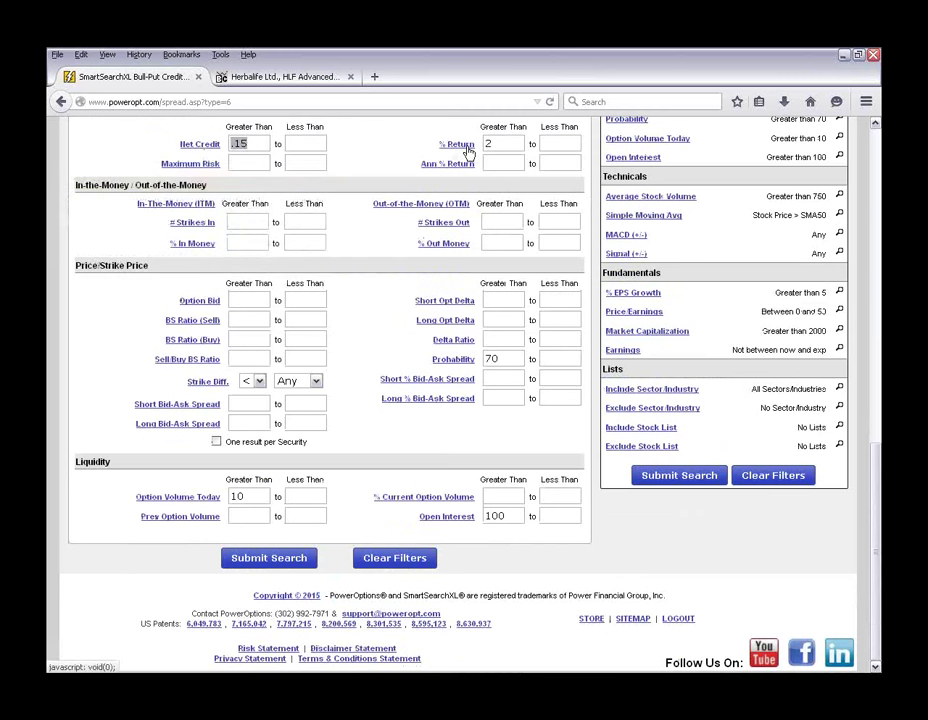
mouse_move(467, 150)
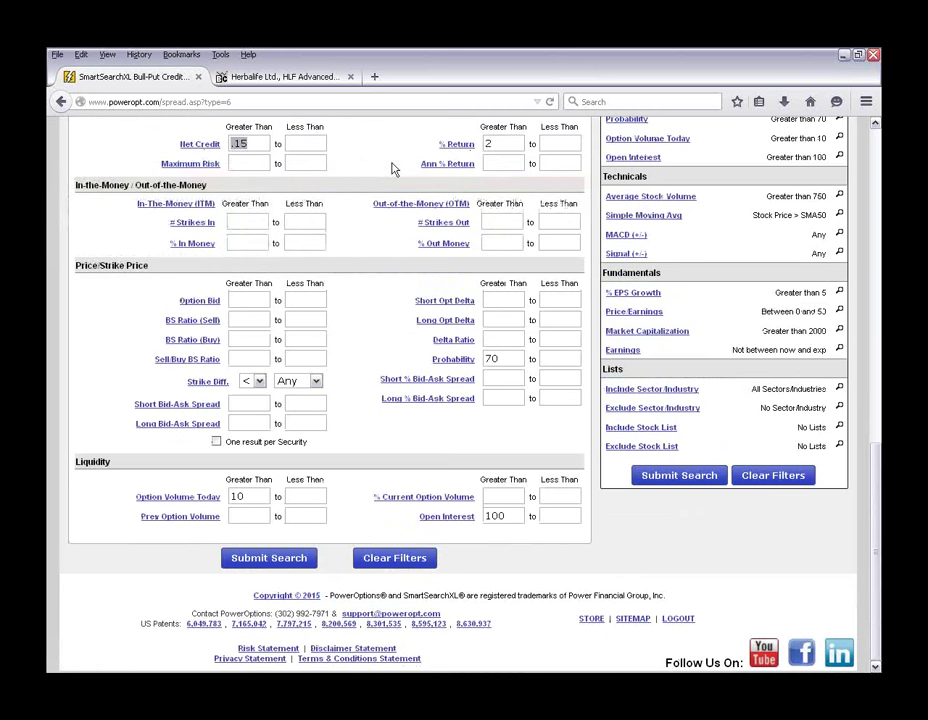
left_click(248, 158)
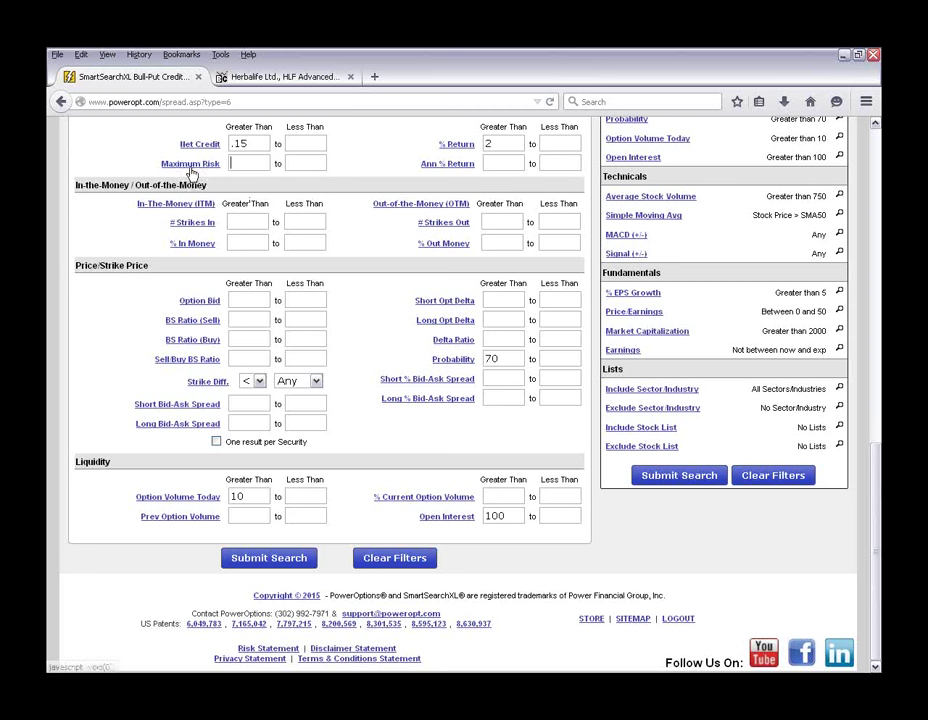
mouse_move(190, 171)
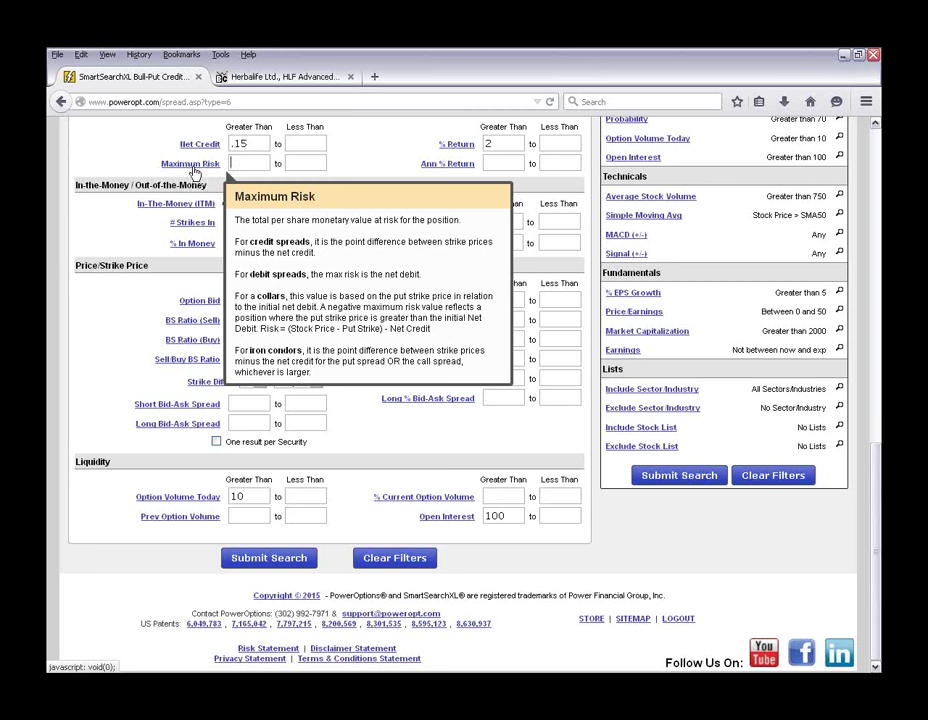
- Try a Maximum Risk filter of less than 2.10 and clear the value
left_click(304, 160)
type("2")
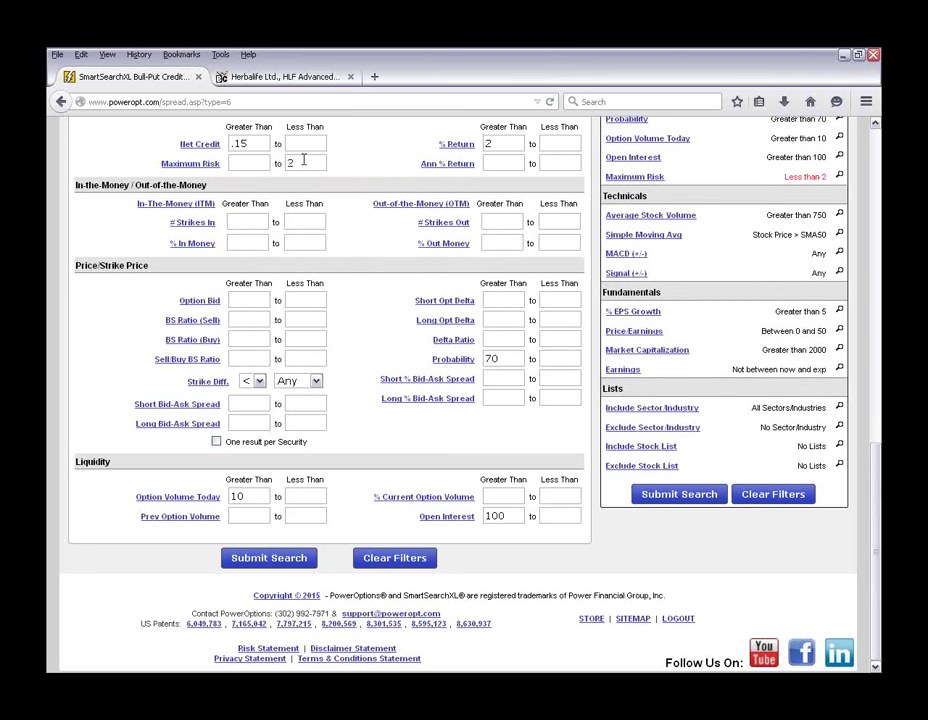
type(".10")
key("BackSpace")
key("BackSpace")
key("BackSpace")
key("BackSpace")
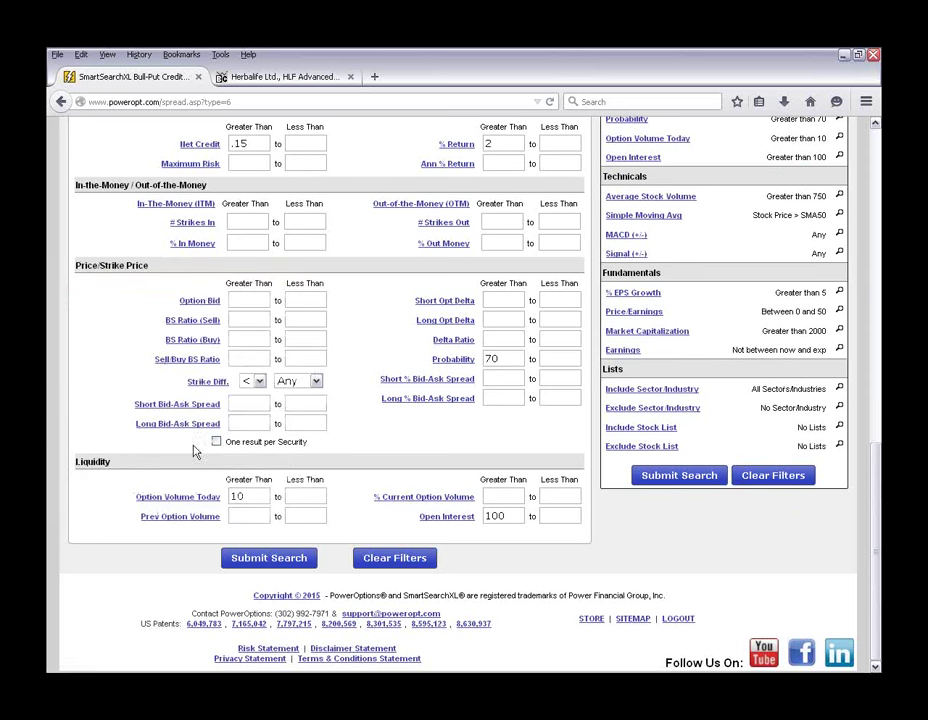
- Set the Strike Diff. operator to less than or equal and look at its explanation and available values
left_click(259, 381)
left_click(247, 395)
left_click(257, 381)
left_click(256, 433)
mouse_move(212, 390)
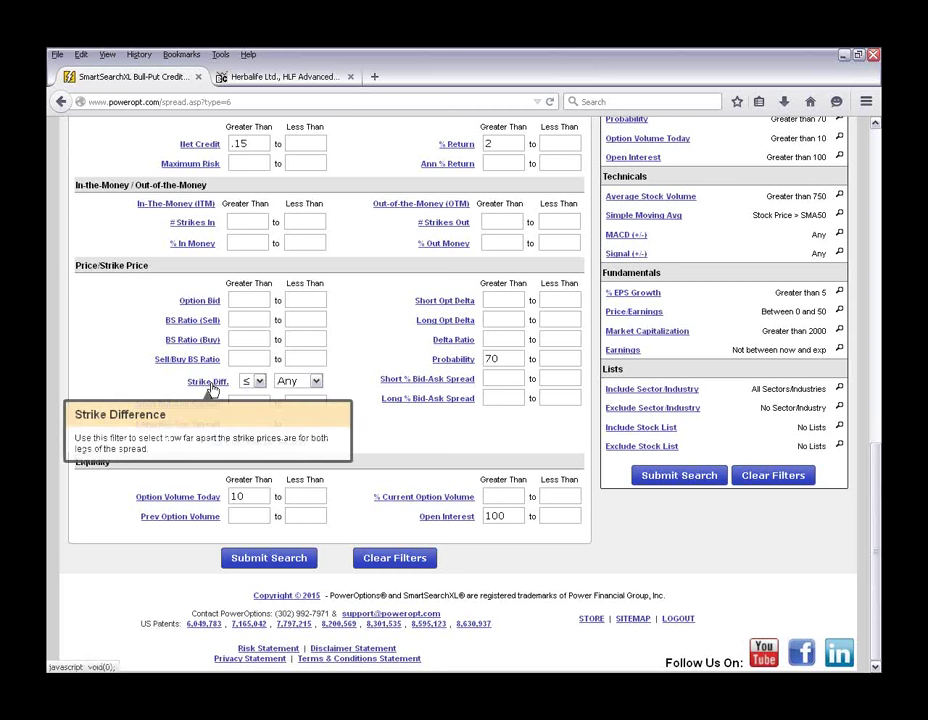
left_click(310, 381)
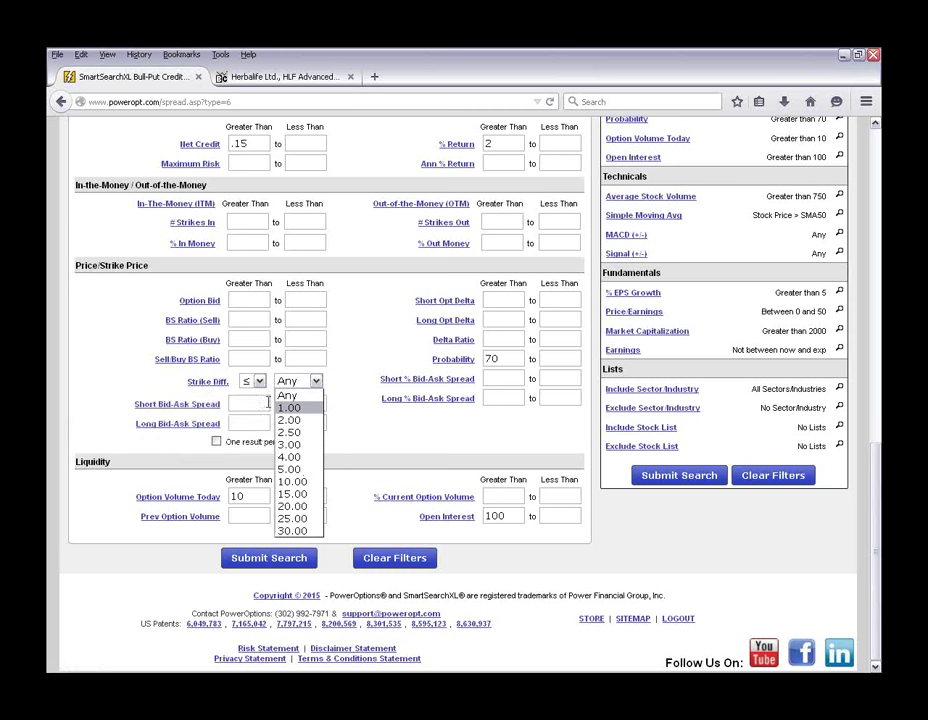
left_click(254, 383)
- Set the Strike Diff. operator to equals and look through the available values, keeping Any
left_click(259, 382)
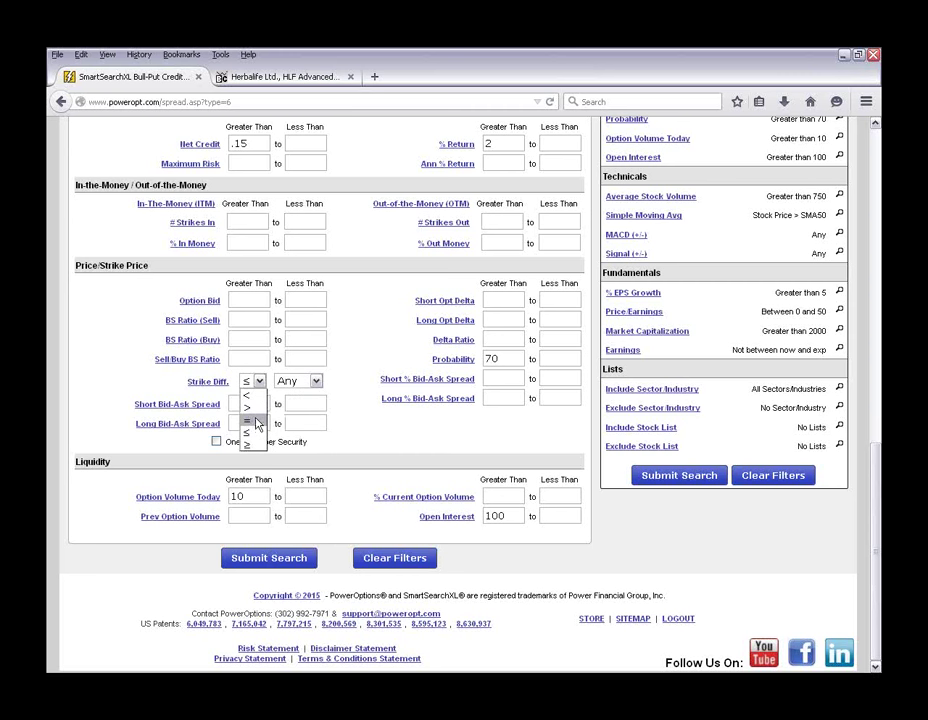
left_click(247, 420)
left_click(301, 381)
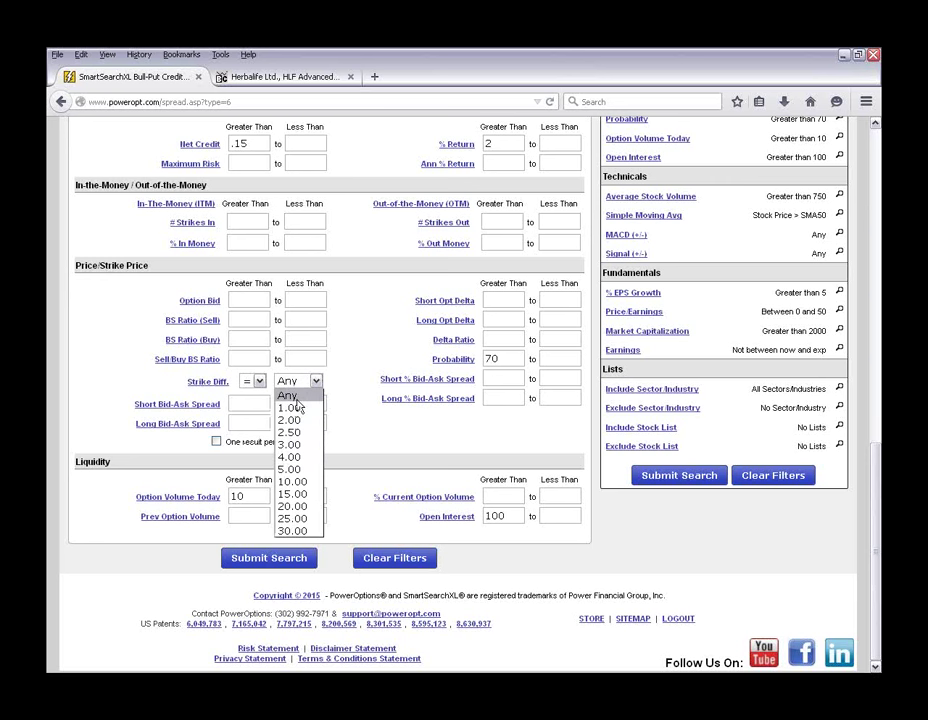
left_click(423, 424)
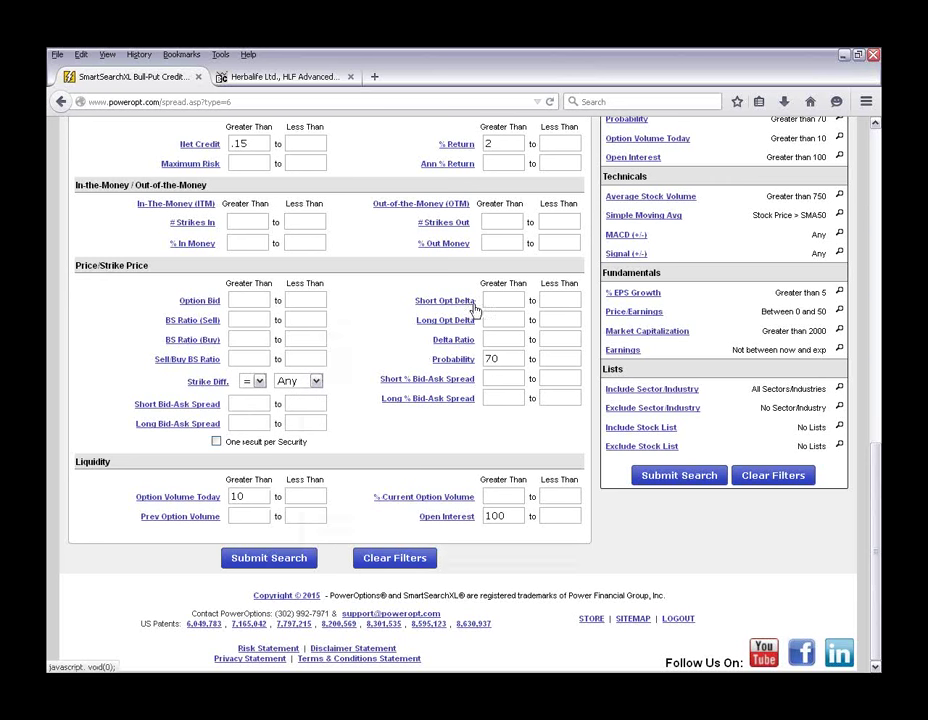
- Look over the Short Opt Delta, Delta Ratio, Probability and % Current Option Volume filters
mouse_move(409, 299)
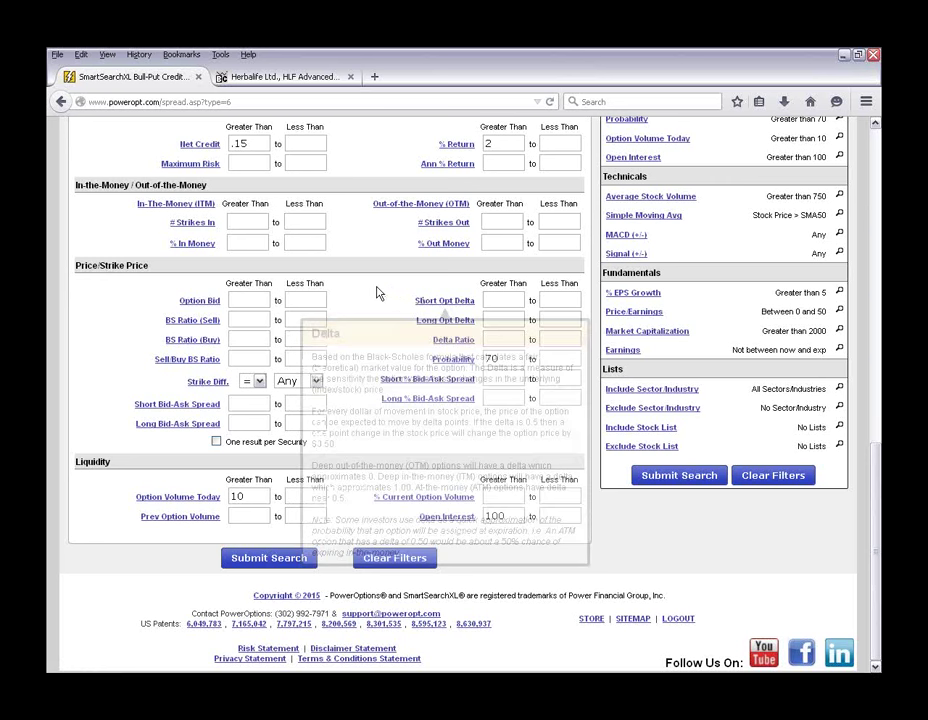
mouse_move(452, 346)
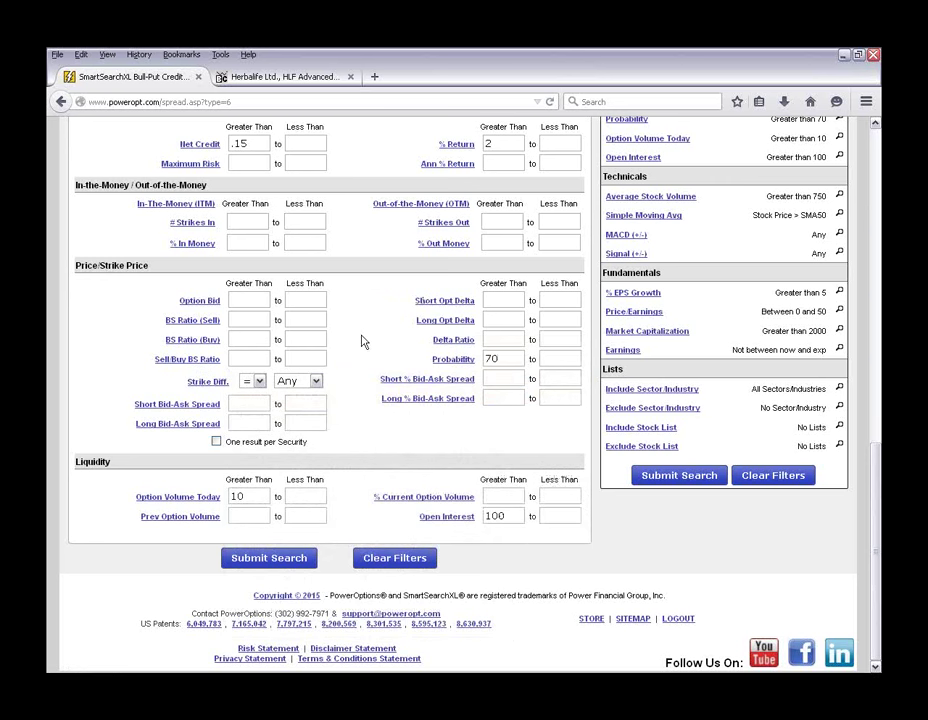
left_click_drag(500, 358, 480, 356)
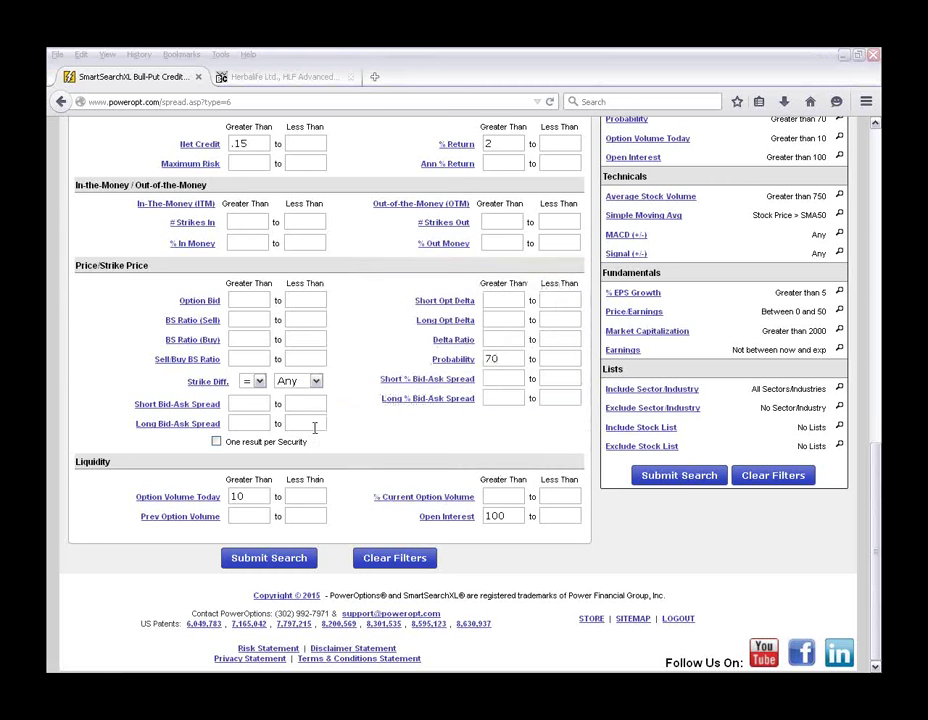
left_click(387, 497)
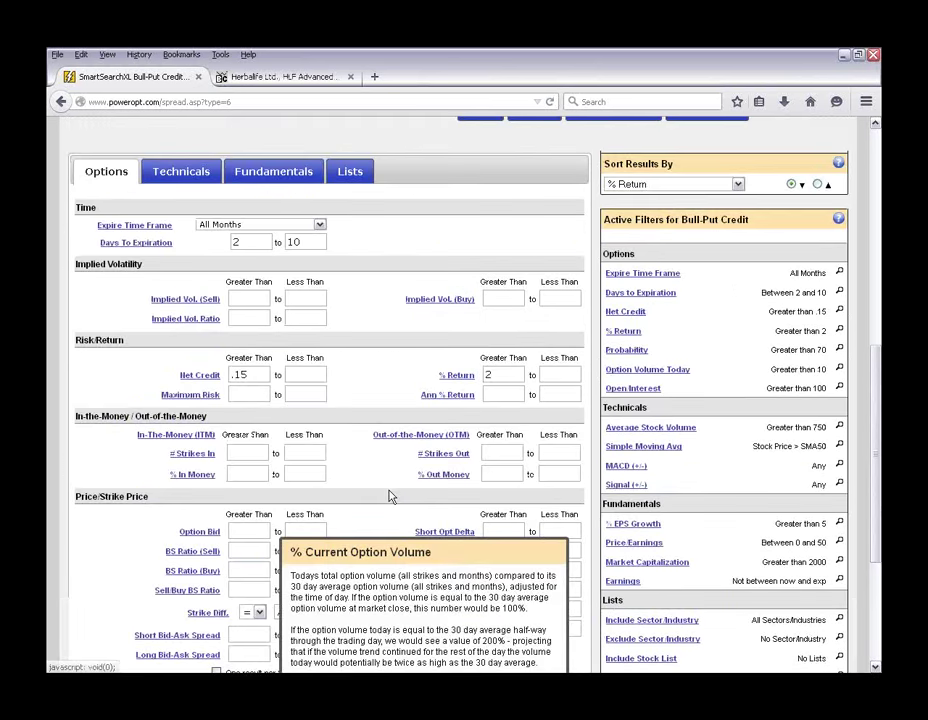
- Show the technical filters of the Bull Put Credit search
scroll(390, 497, "up", 2)
left_click(181, 270)
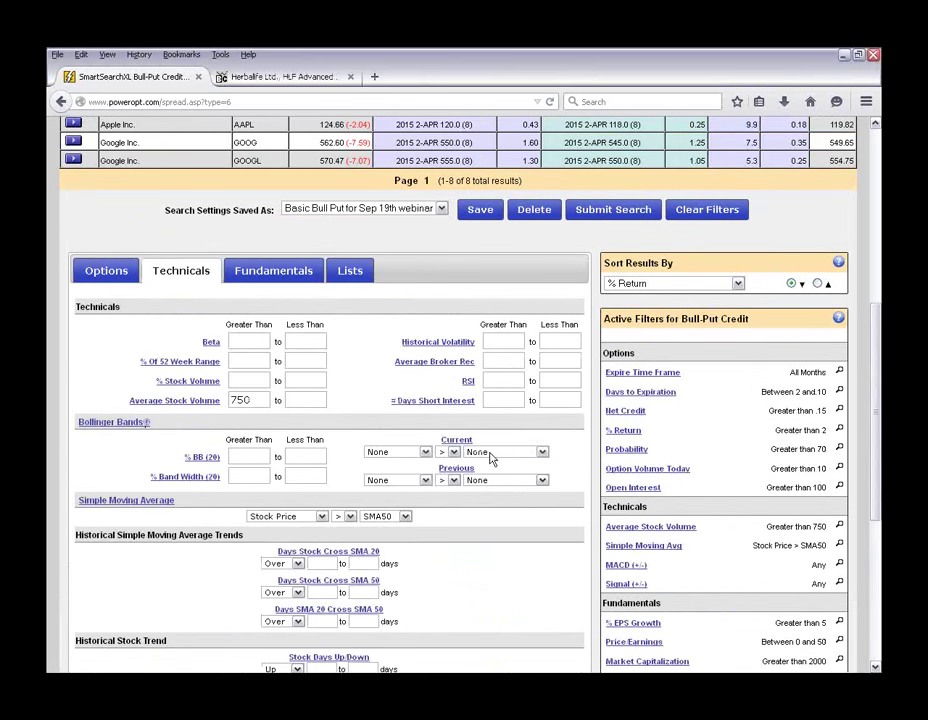
- Look over the fundamental filters, sector and stock list settings, and option filters of the Bull Put Credit search
left_click(296, 276)
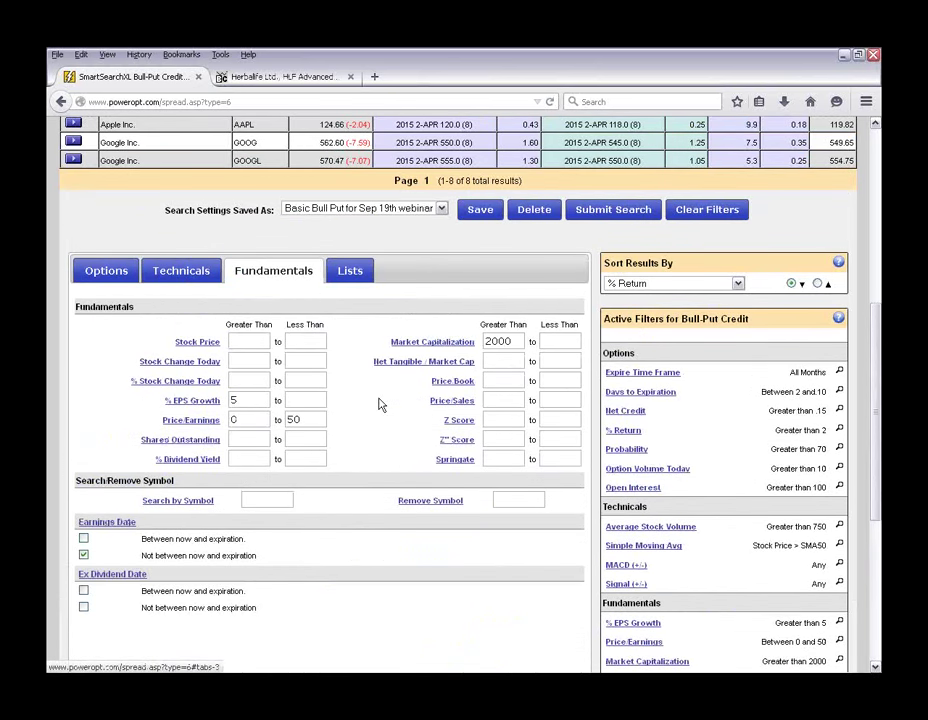
left_click(351, 276)
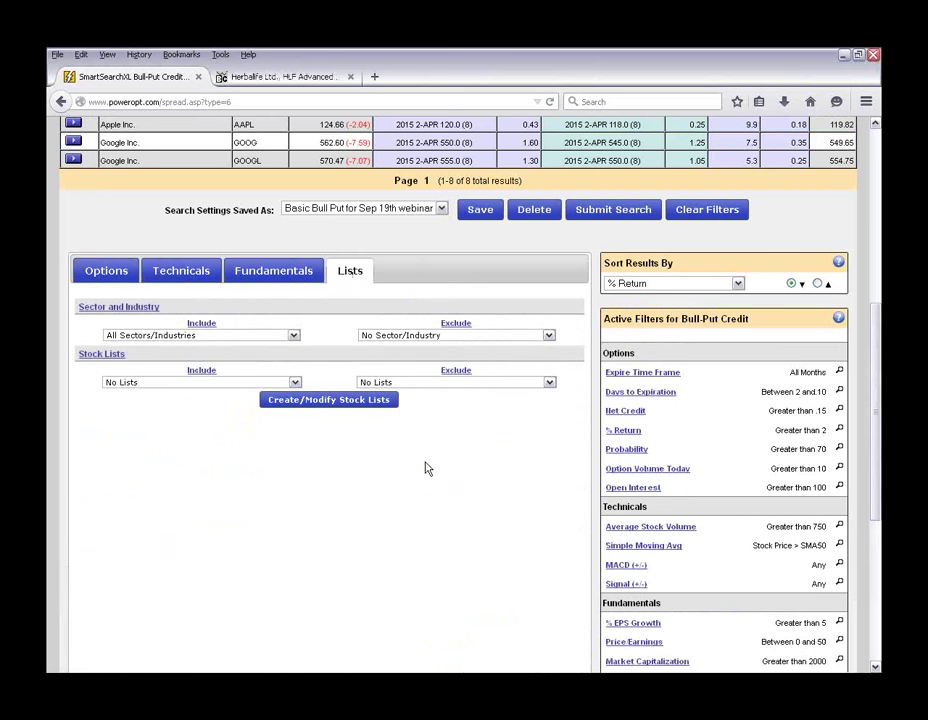
left_click(92, 271)
scroll(335, 505, "down", 3)
mouse_move(189, 338)
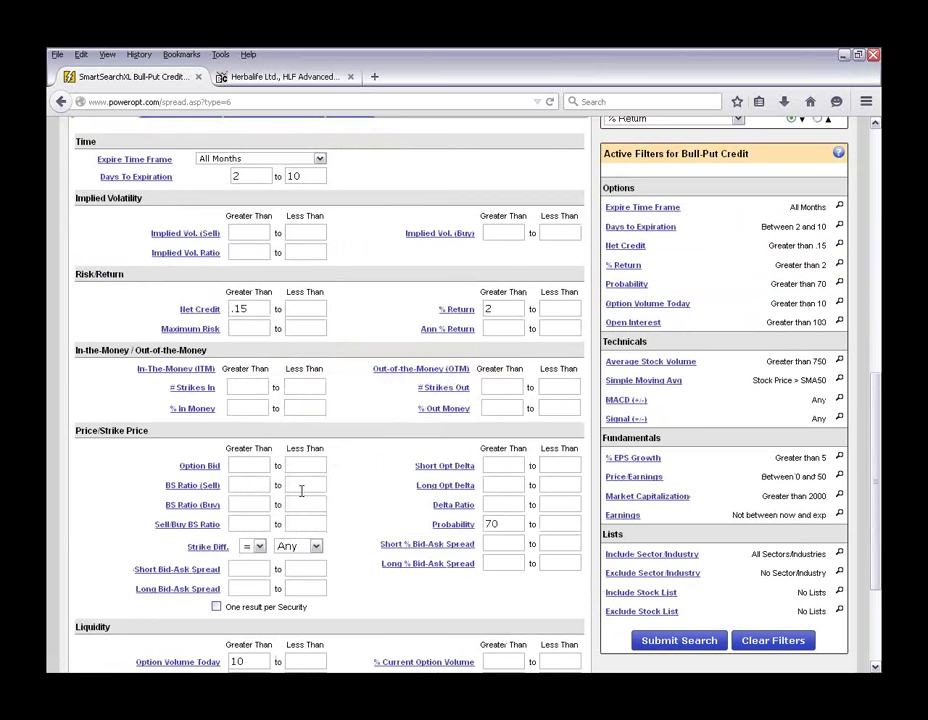
- Open the Long Call search
scroll(301, 490, "up", 7)
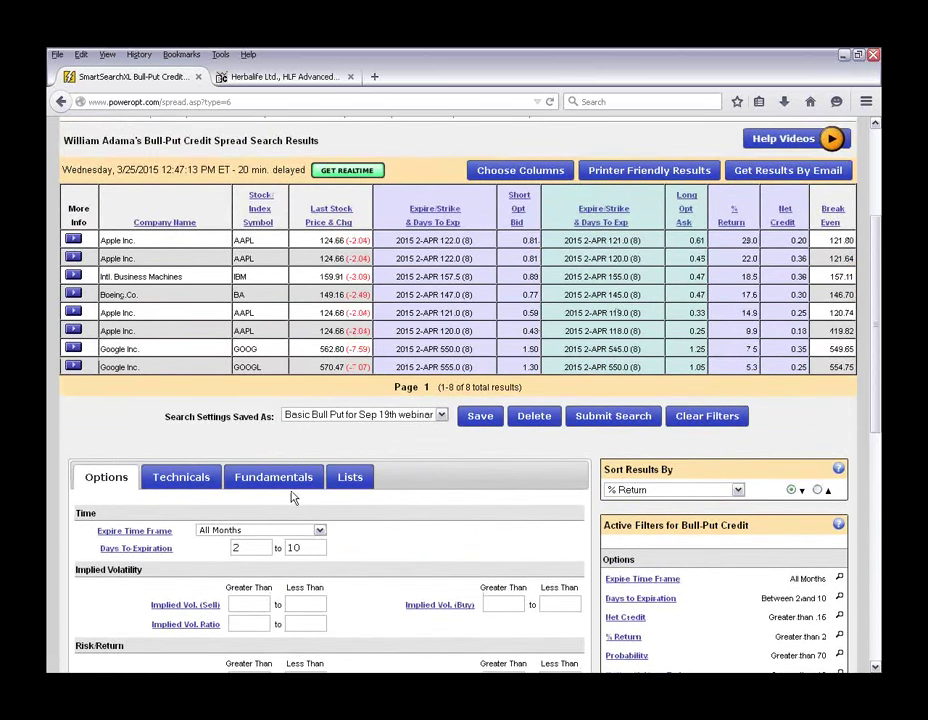
scroll(293, 497, "up", 3)
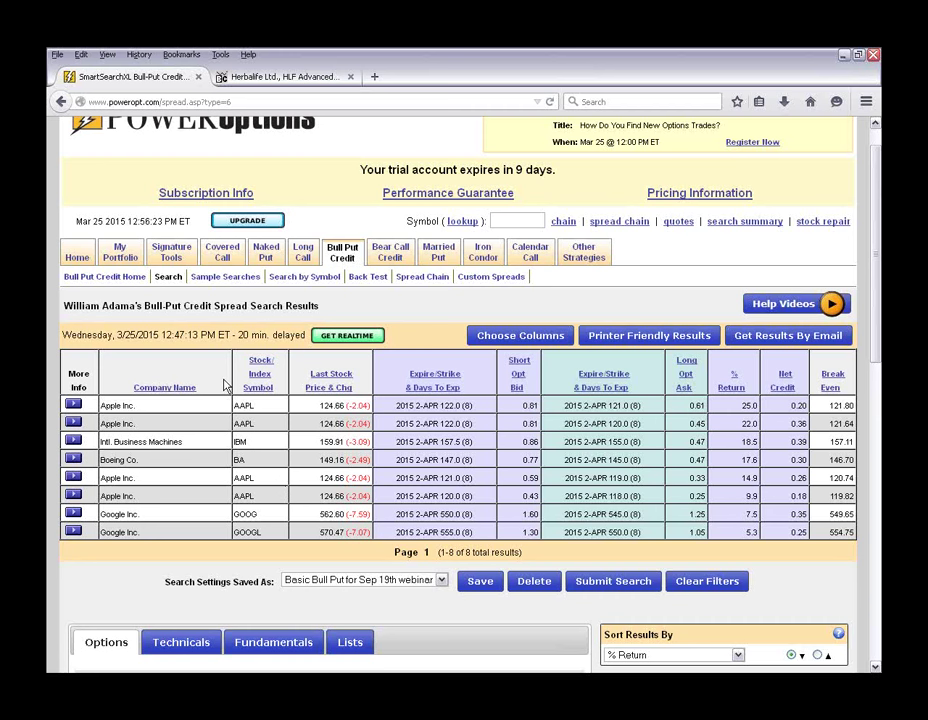
mouse_move(308, 255)
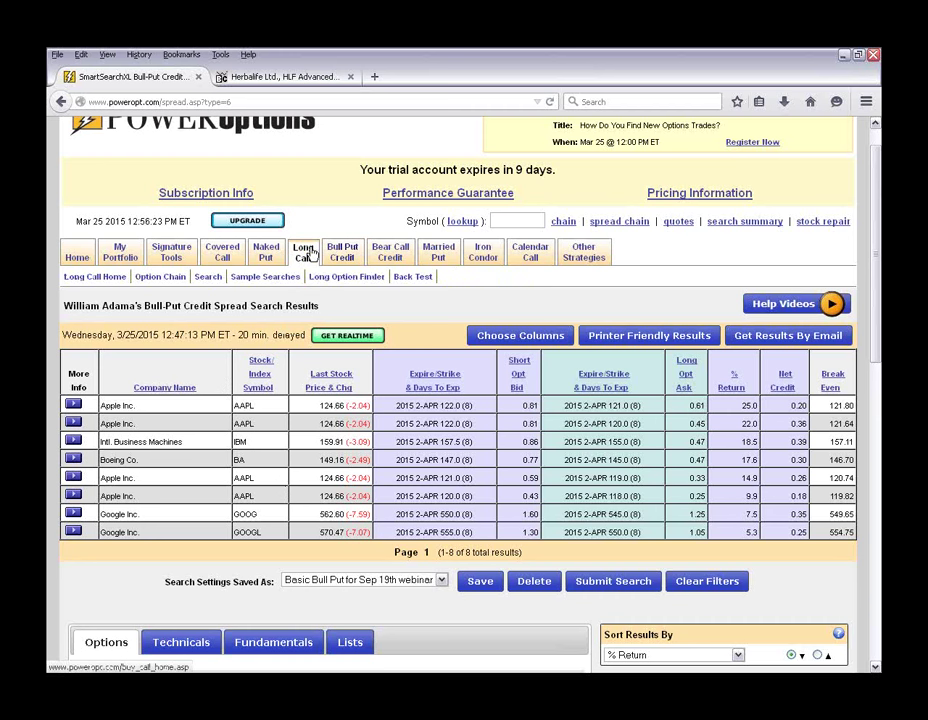
mouse_move(533, 262)
left_click(346, 387)
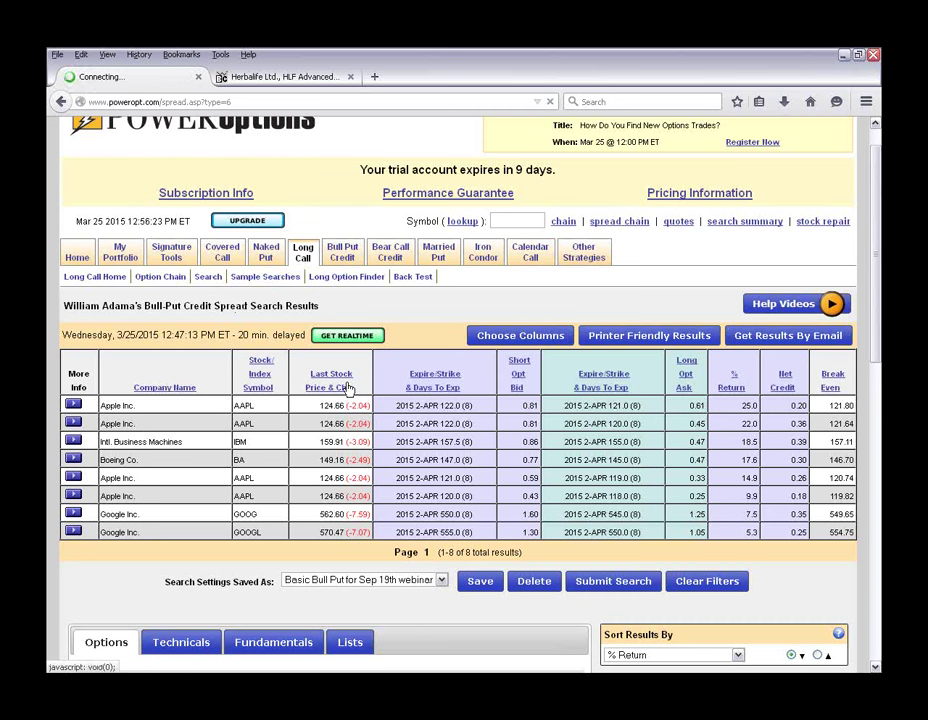
- Look over the Long Call option filters, examining both limits of Days To Expiration
scroll(332, 424, "down", 2)
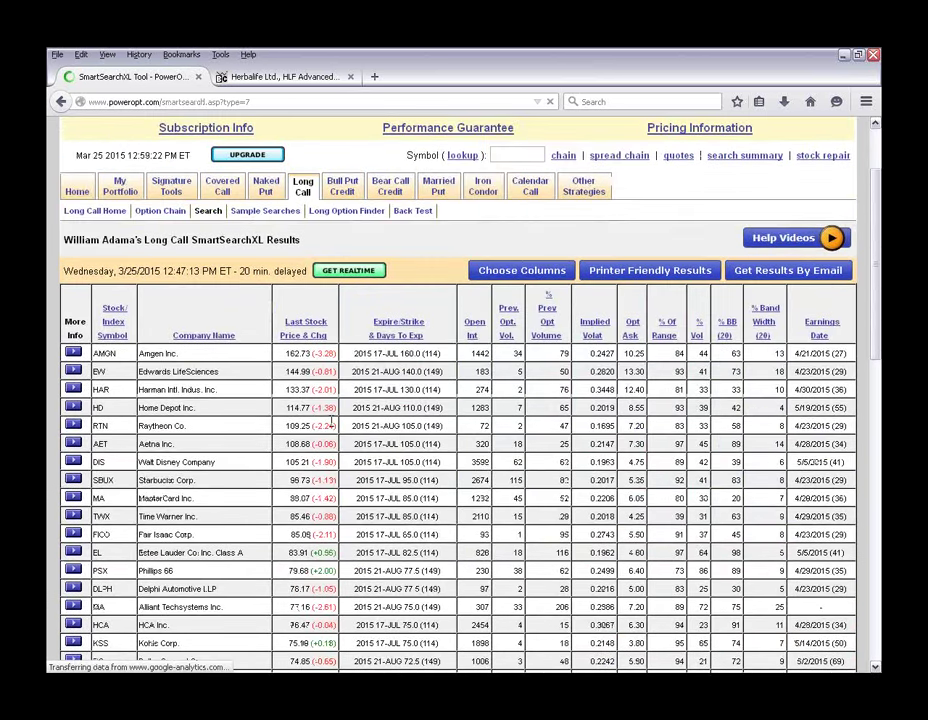
scroll(332, 424, "down", 6)
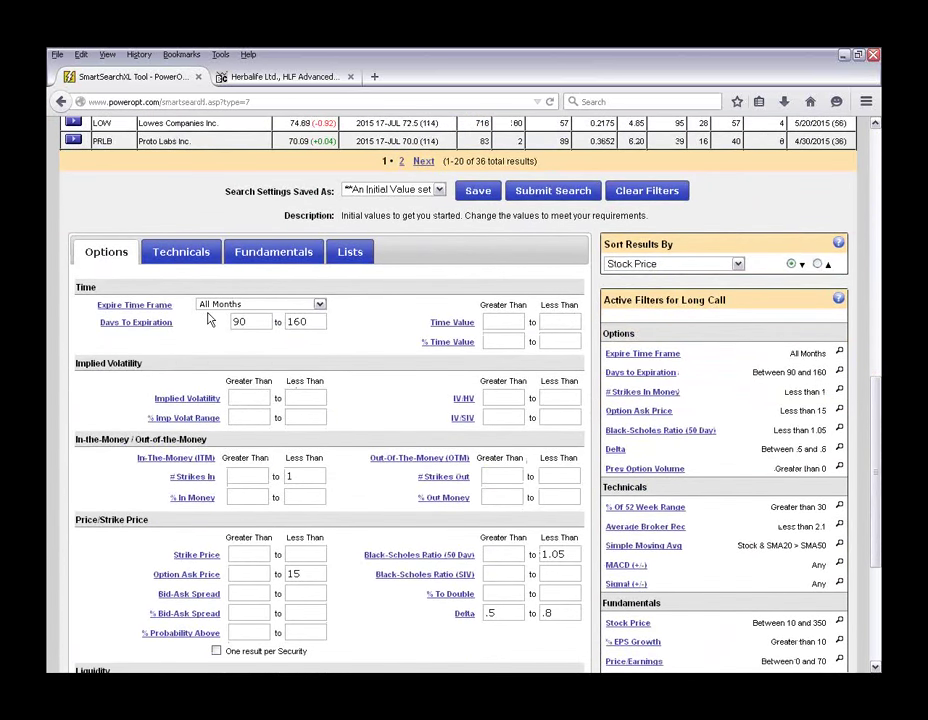
left_click_drag(245, 321, 213, 321)
left_click(255, 321)
left_click_drag(254, 321, 203, 325)
left_click(315, 321)
- Set the upper limit of the Long Call Option Ask Price filter to 5.50
scroll(338, 405, "down", 1)
scroll(338, 405, "down", 2)
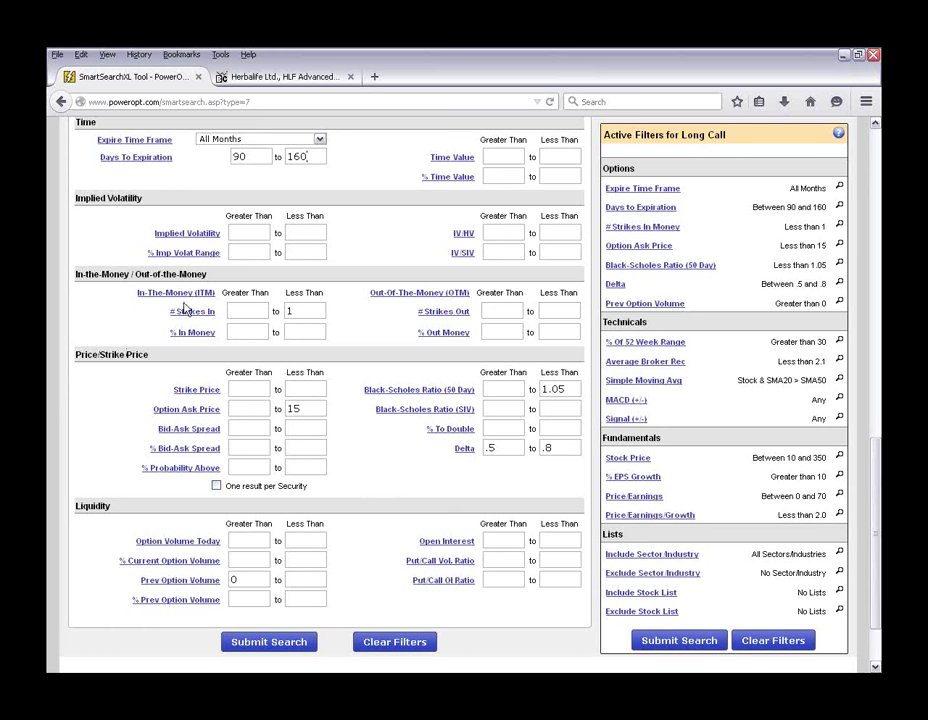
left_click(311, 408)
left_click(302, 466)
left_click(505, 448)
left_click_drag(321, 410, 269, 408)
key("BackSpace")
type("5.50")
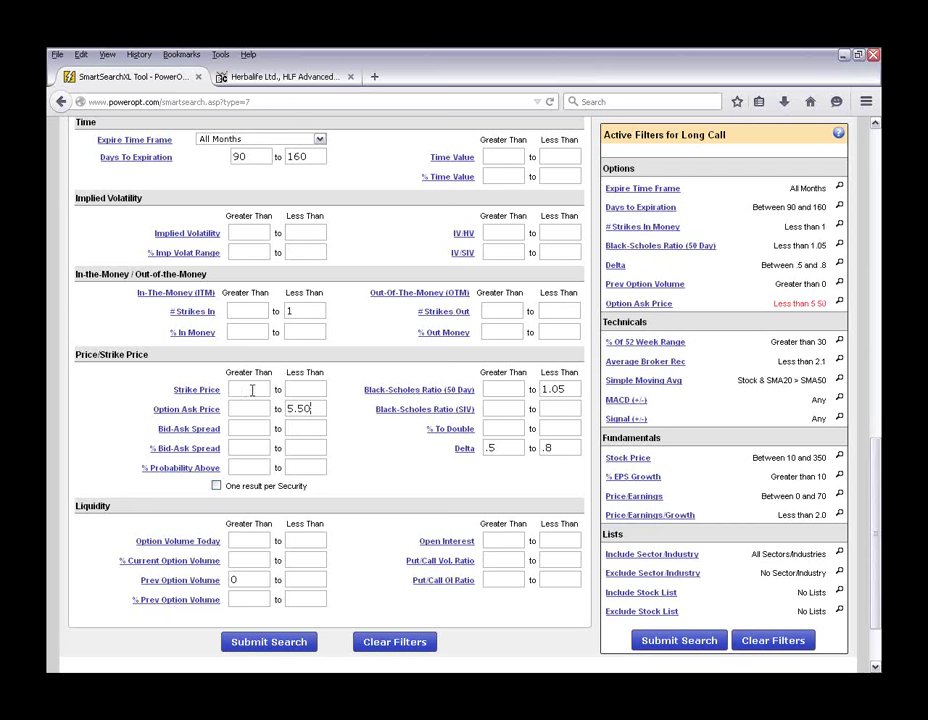
- Examine the active Long Call technical and fundamental filters, including Stock Price, % EPS Growth, Price/Earnings and Price/Earnings/Growth, alongside the Option Ask Price limit
scroll(402, 377, "down", 2)
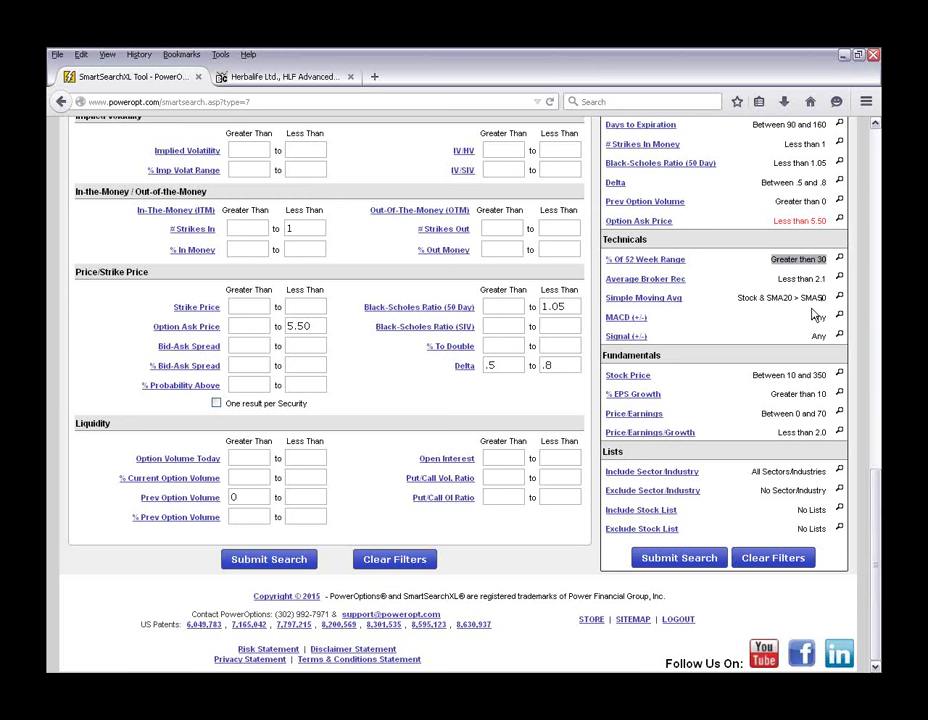
left_click(721, 276)
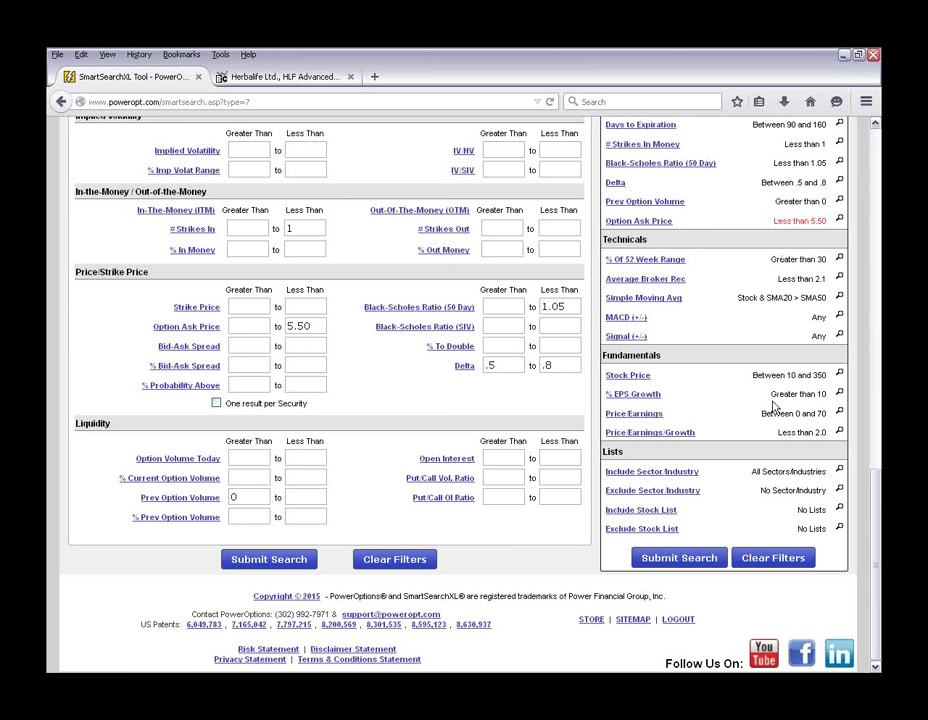
left_click_drag(752, 375, 827, 376)
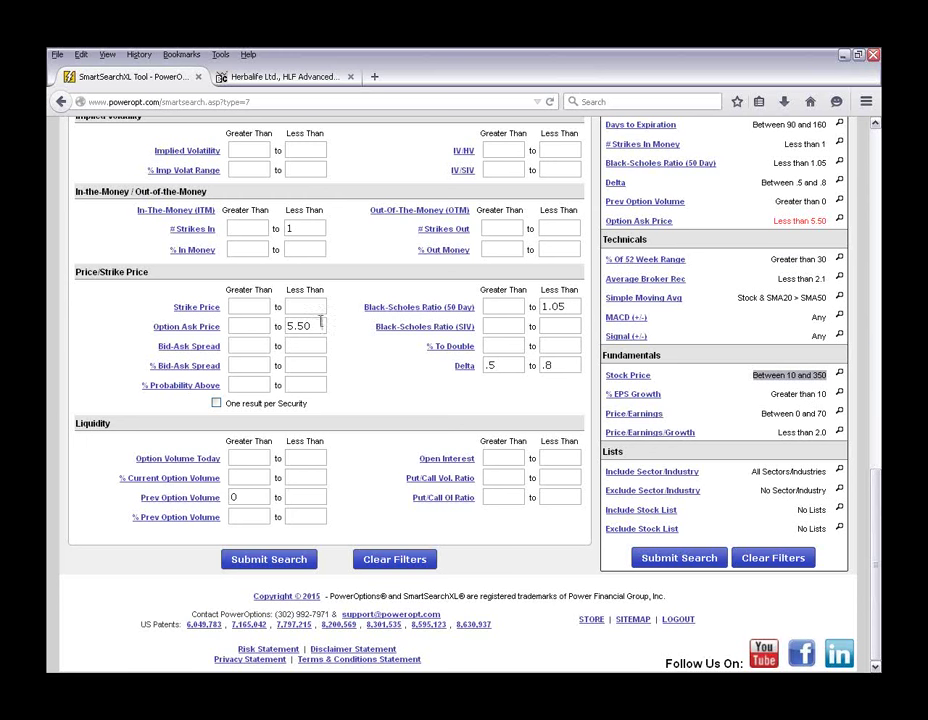
left_click_drag(288, 326, 311, 326)
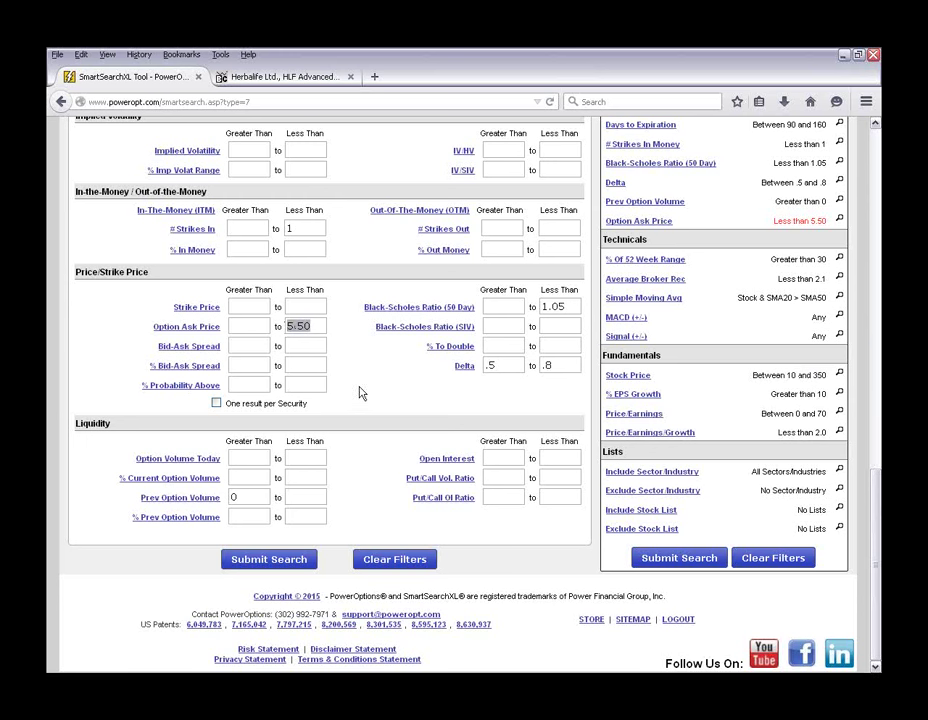
left_click(309, 326)
double_click(309, 326)
left_click(757, 375)
left_click_drag(770, 394, 830, 396)
left_click_drag(766, 440, 838, 444)
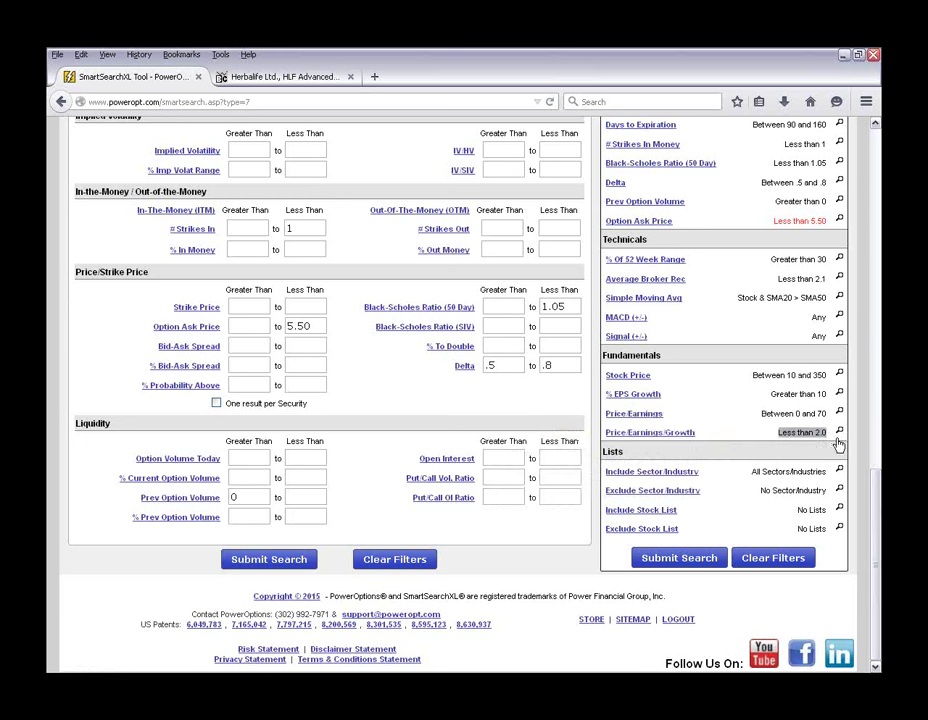
left_click_drag(761, 413, 826, 414)
left_click(716, 437)
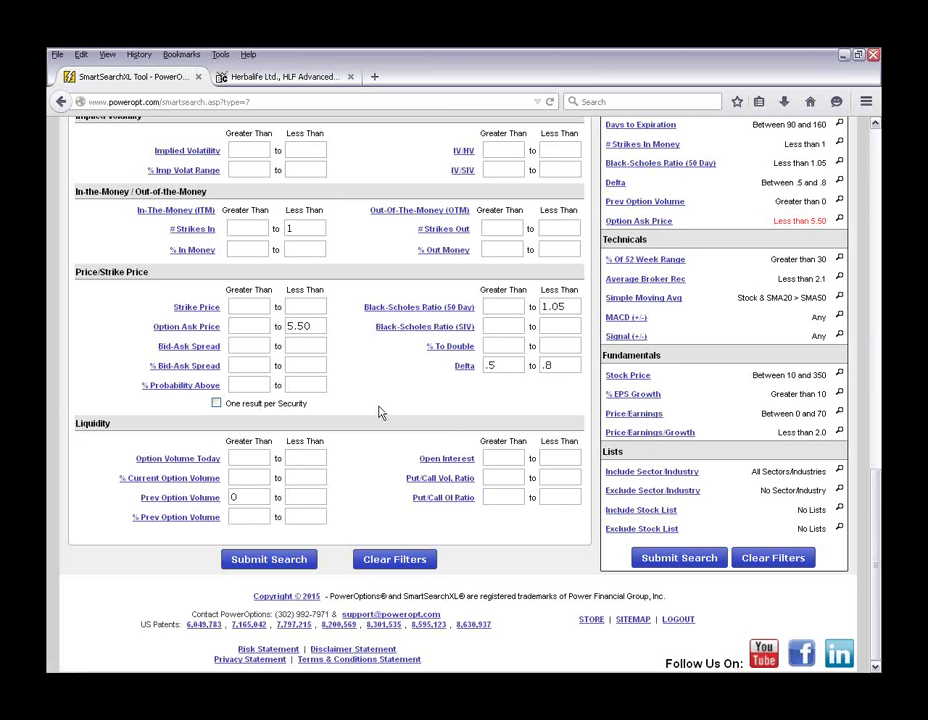
- Submit the Long Call search with the changed settings and show its results
scroll(380, 455, "up", 5)
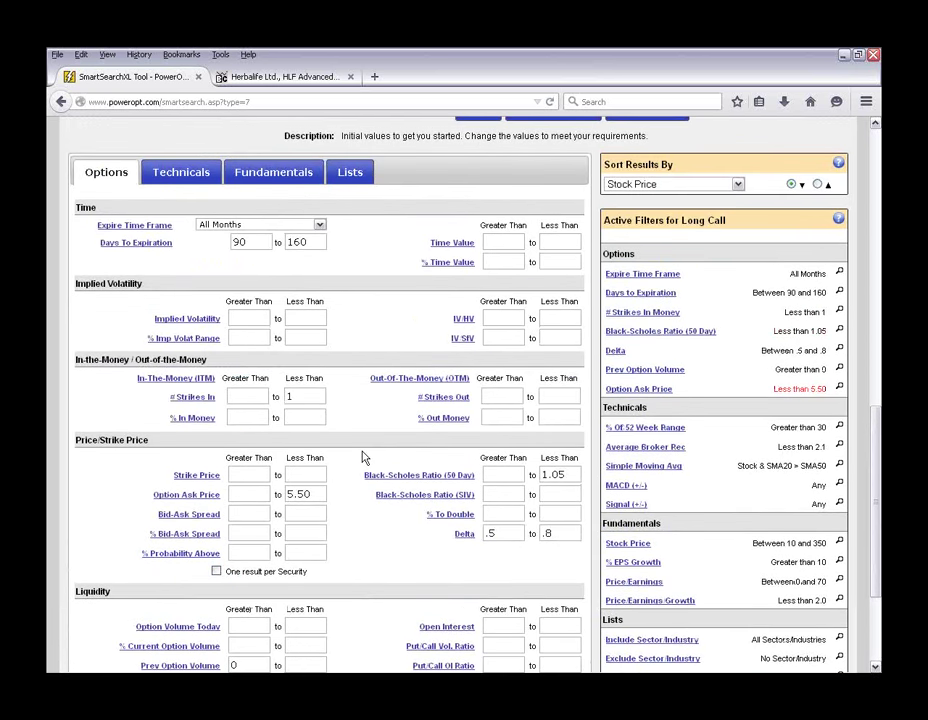
left_click(561, 199)
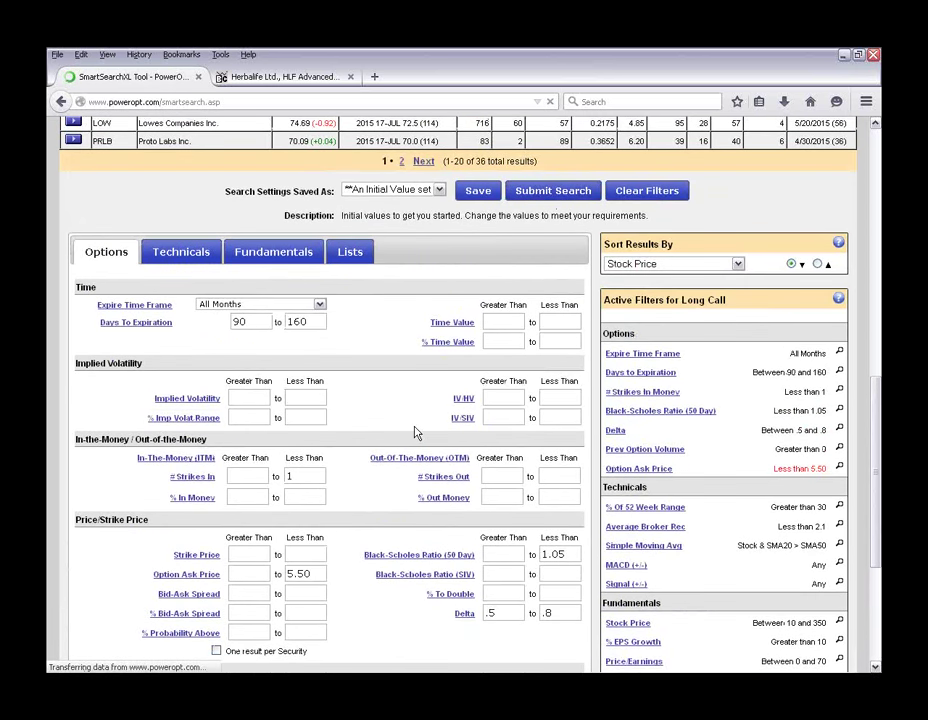
scroll(416, 430, "down", 5)
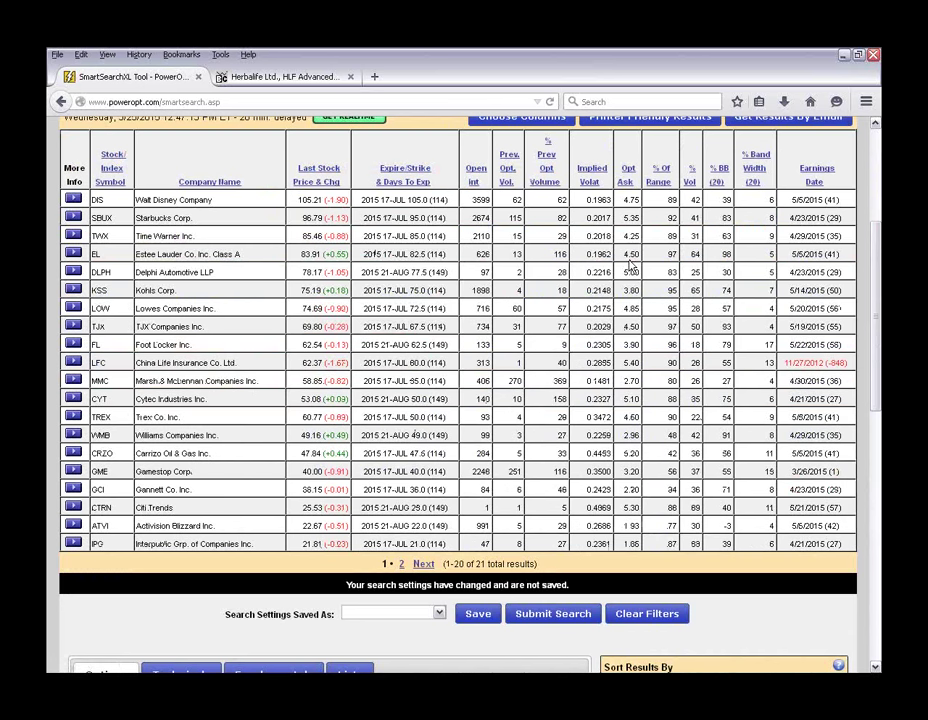
- Examine the stock price, option ask price and expiration/strike of the Walt Disney result
scroll(615, 430, "down", 1)
scroll(615, 430, "down", 14)
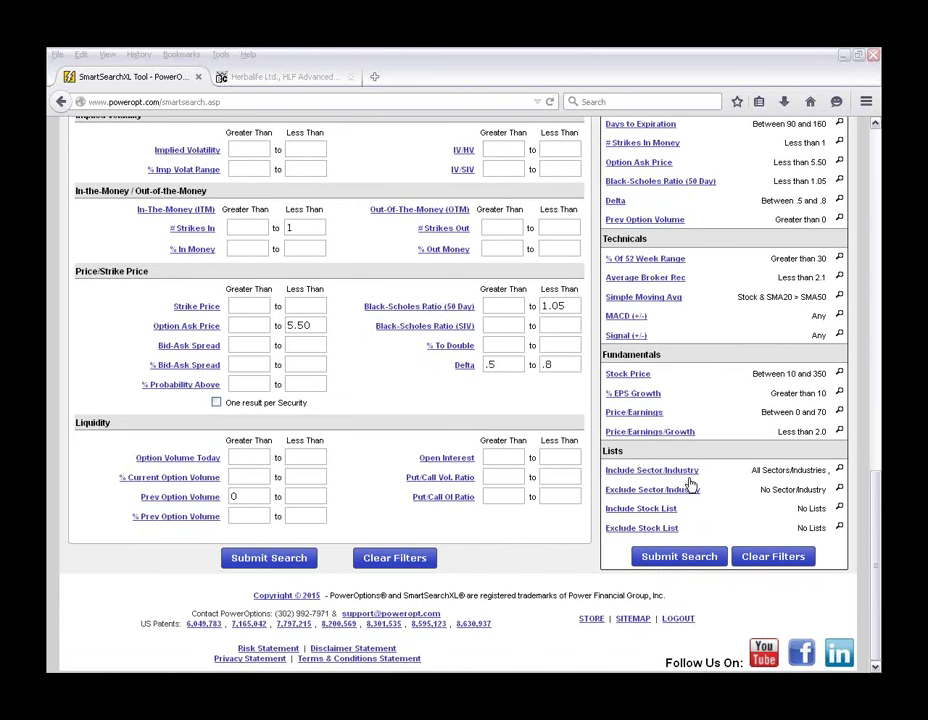
left_click(346, 408)
scroll(356, 425, "up", 3)
scroll(356, 425, "up", 7)
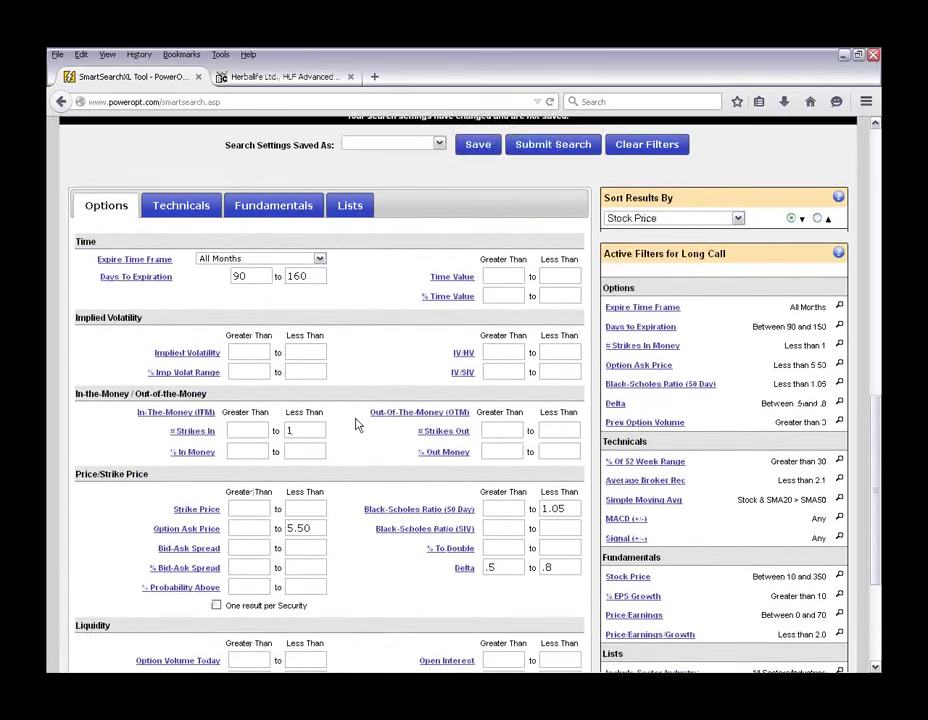
scroll(356, 425, "up", 2)
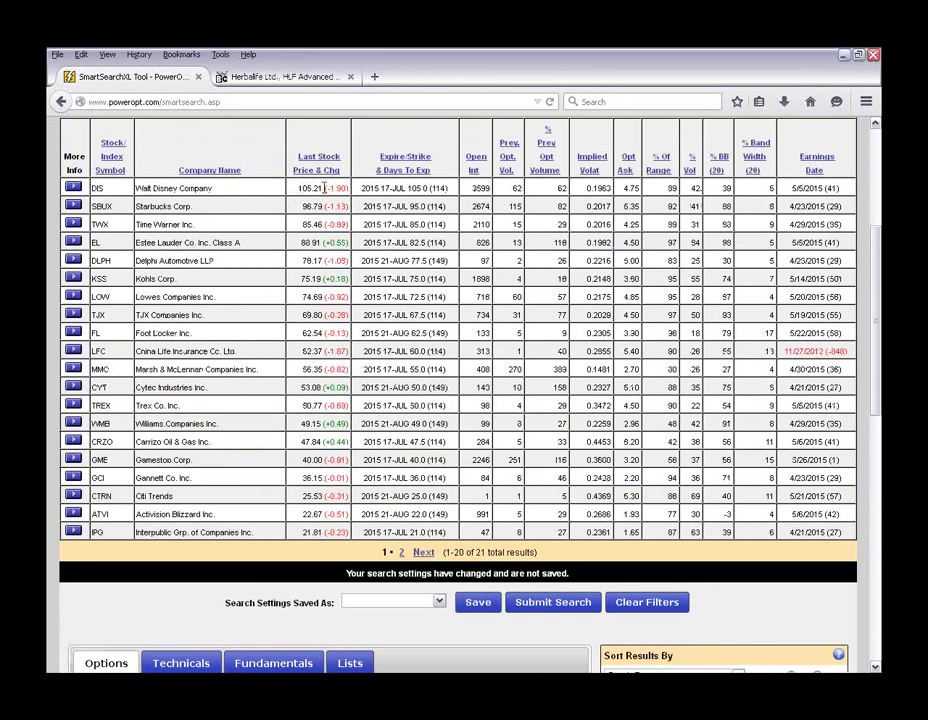
triple_click(311, 187)
left_click(434, 242)
left_click_drag(631, 187, 641, 187)
left_click(454, 142)
left_click_drag(407, 188, 448, 188)
left_click_drag(385, 188, 437, 190)
left_click(530, 256)
- Clear the # Strikes In limit and set % In Money to greater than 0
scroll(400, 349, "down", 10)
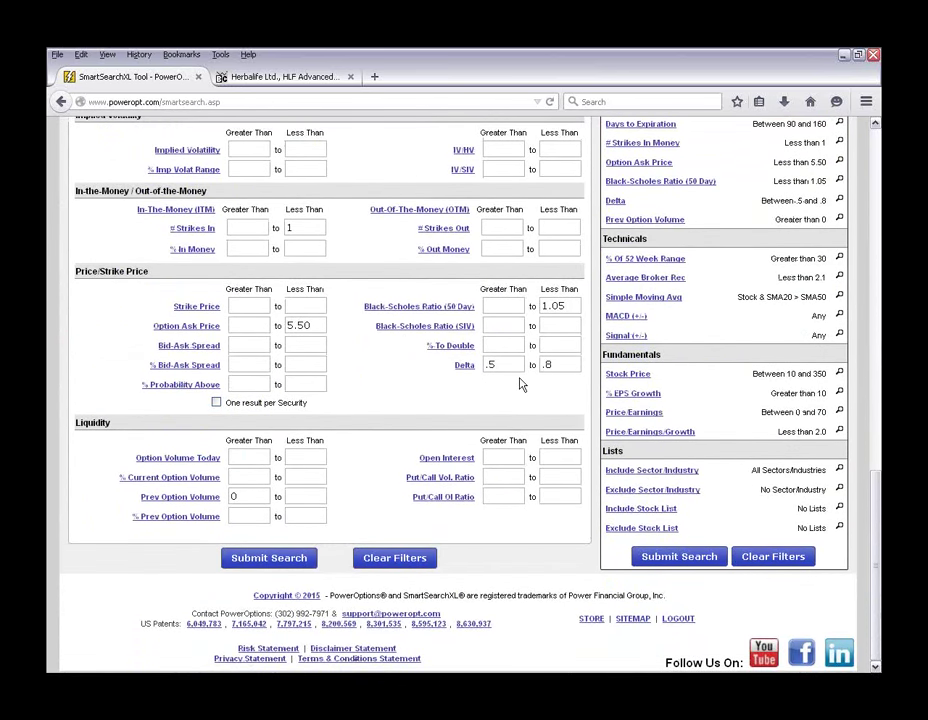
scroll(519, 385, "up", 3)
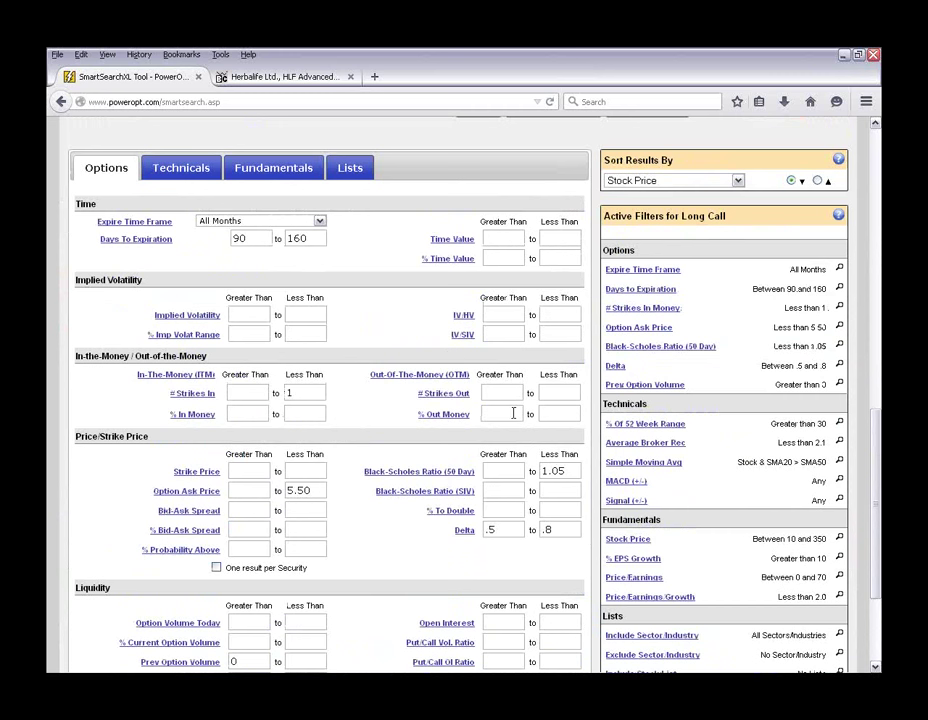
left_click(309, 392)
key("BackSpace")
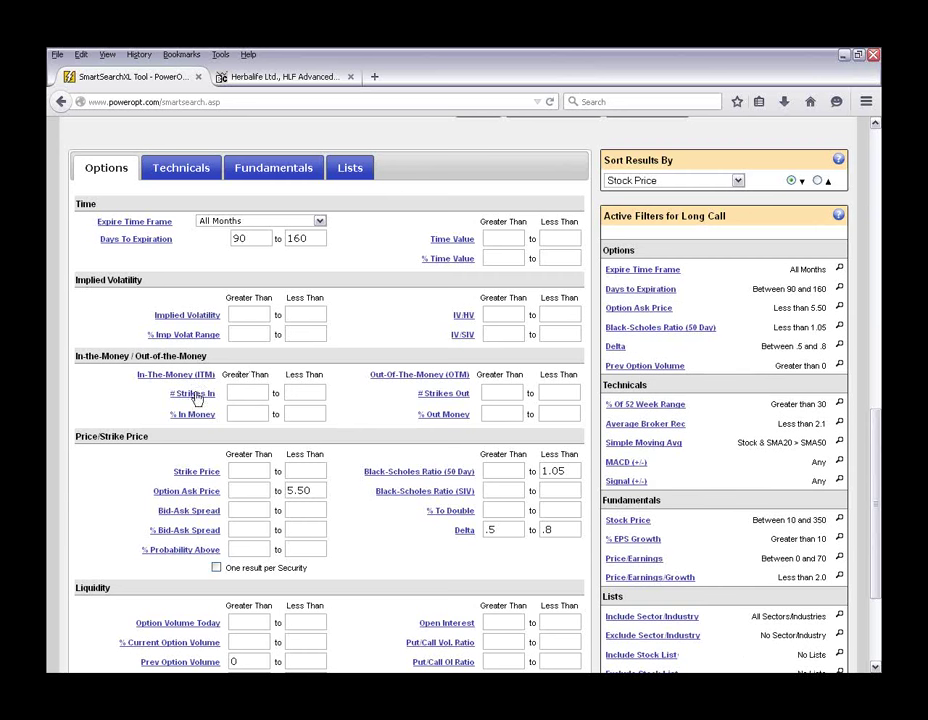
left_click(247, 414)
type("0")
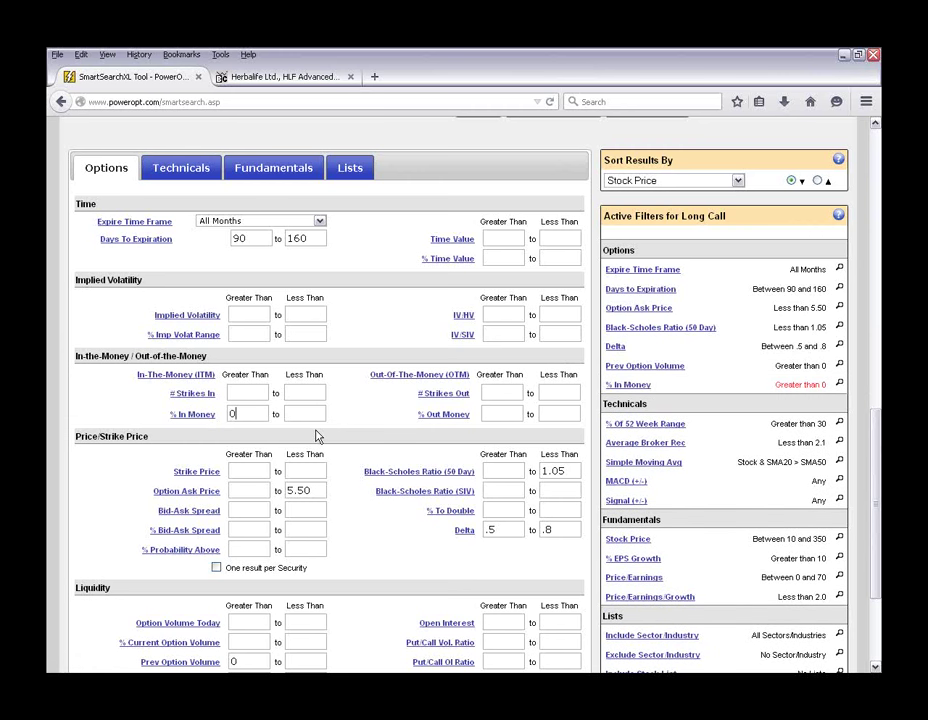
left_click(313, 408)
- Circle the Delta, % In Money and % Probability Above filters with the annotation pen and draw lines linking them to Delta
scroll(452, 555, "down", 3)
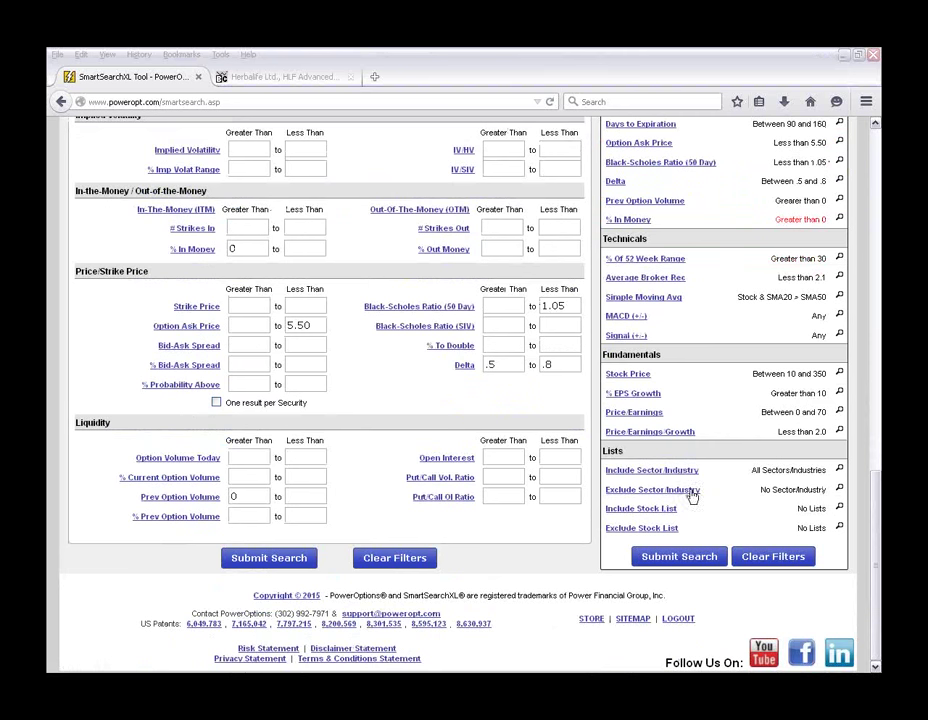
left_click(495, 365)
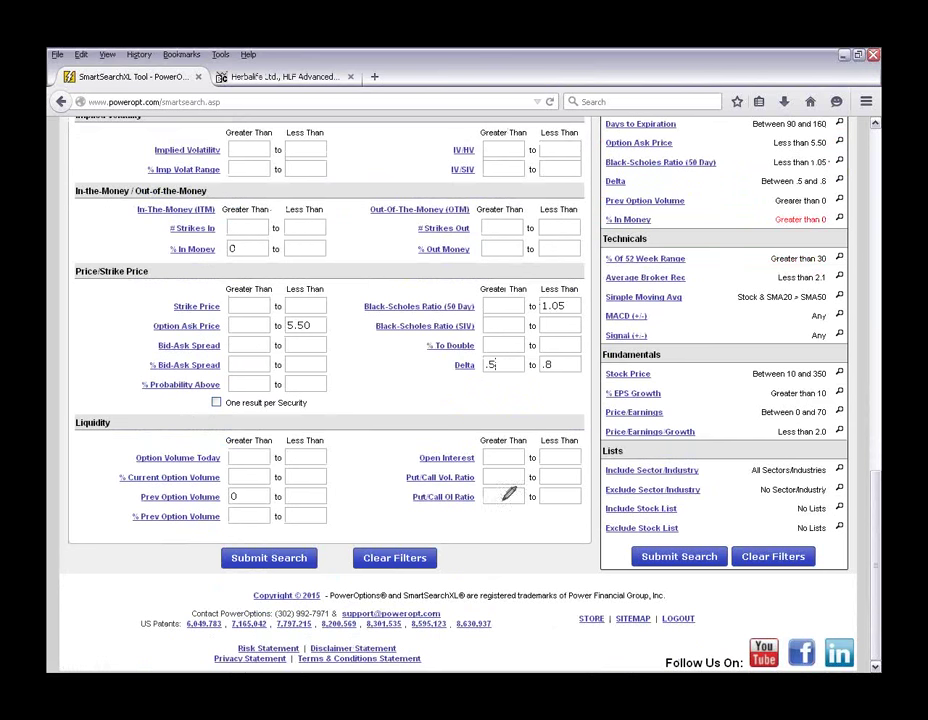
mouse_move(586, 351)
left_mouse_down()
mouse_move(545, 353)
mouse_move(482, 397)
mouse_move(578, 362)
left_mouse_up()
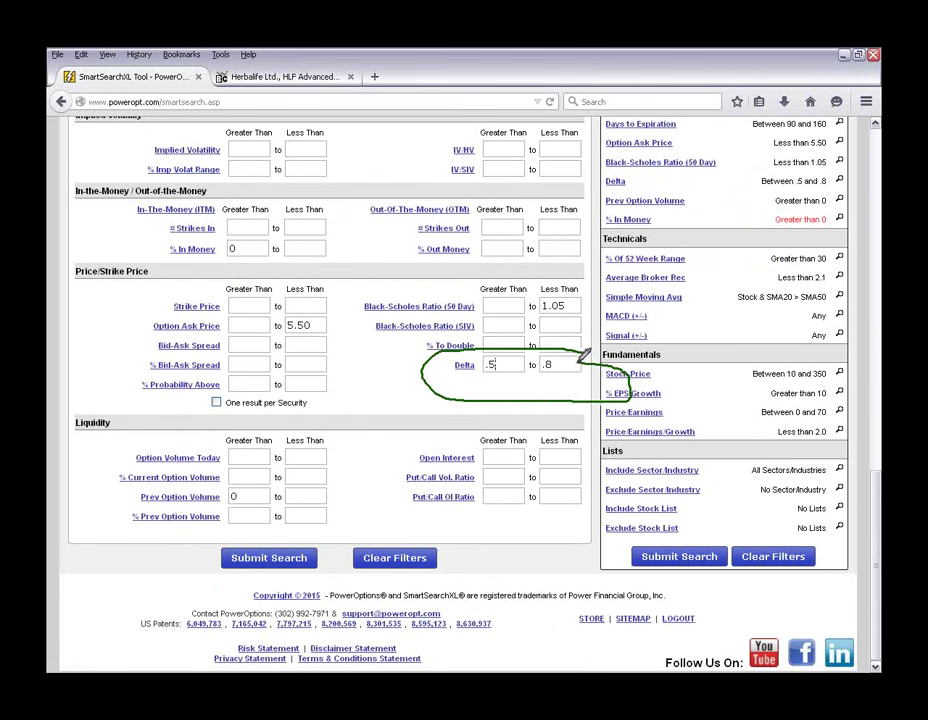
mouse_move(238, 249)
left_mouse_down()
mouse_move(200, 218)
mouse_move(346, 271)
mouse_move(236, 262)
left_mouse_up()
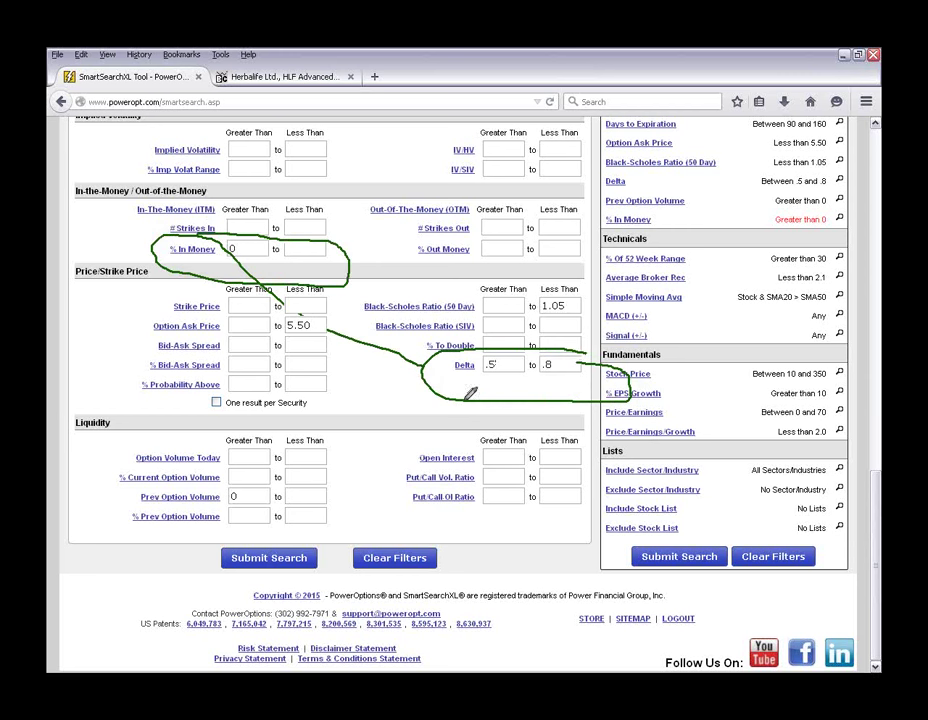
mouse_move(412, 372)
left_mouse_down()
mouse_move(156, 370)
mouse_move(133, 396)
mouse_move(327, 374)
left_mouse_up()
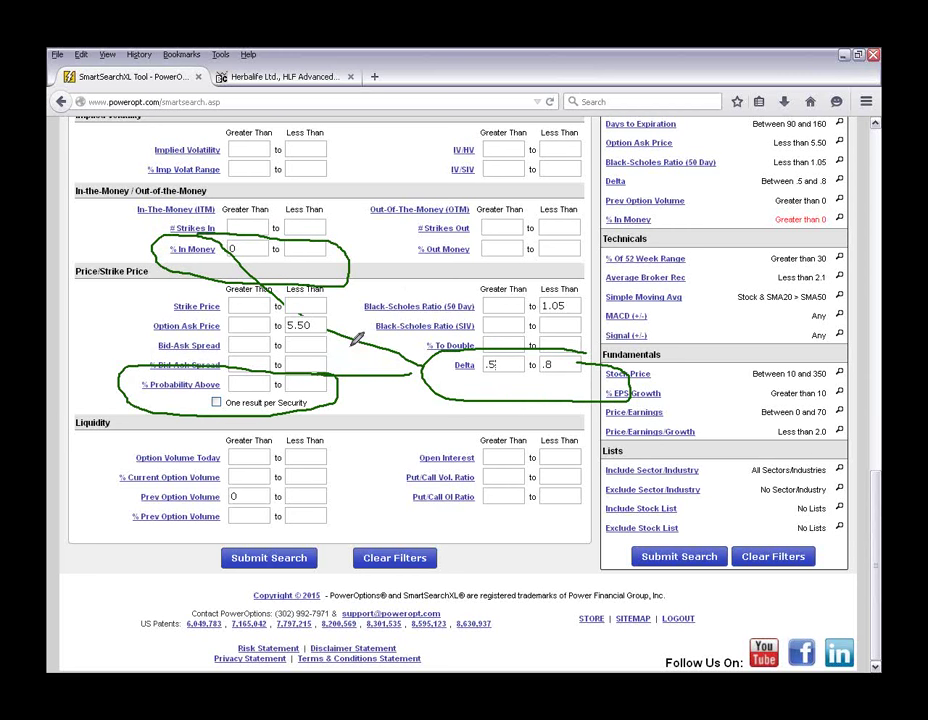
- Draw check marks on % In Money and % Out Money, circle both Delta limits, and link % In Money to Delta
left_click_drag(242, 250, 288, 203)
mouse_move(486, 241)
left_mouse_down()
mouse_move(522, 270)
mouse_move(560, 208)
left_mouse_up()
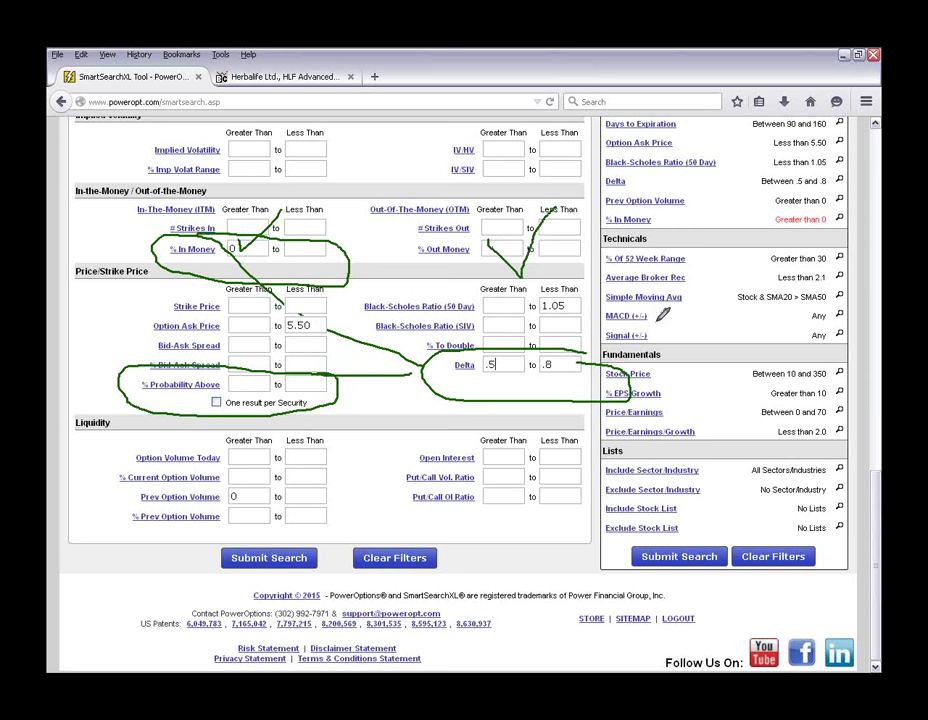
mouse_move(520, 364)
left_mouse_down()
mouse_move(478, 356)
mouse_move(512, 368)
left_mouse_up()
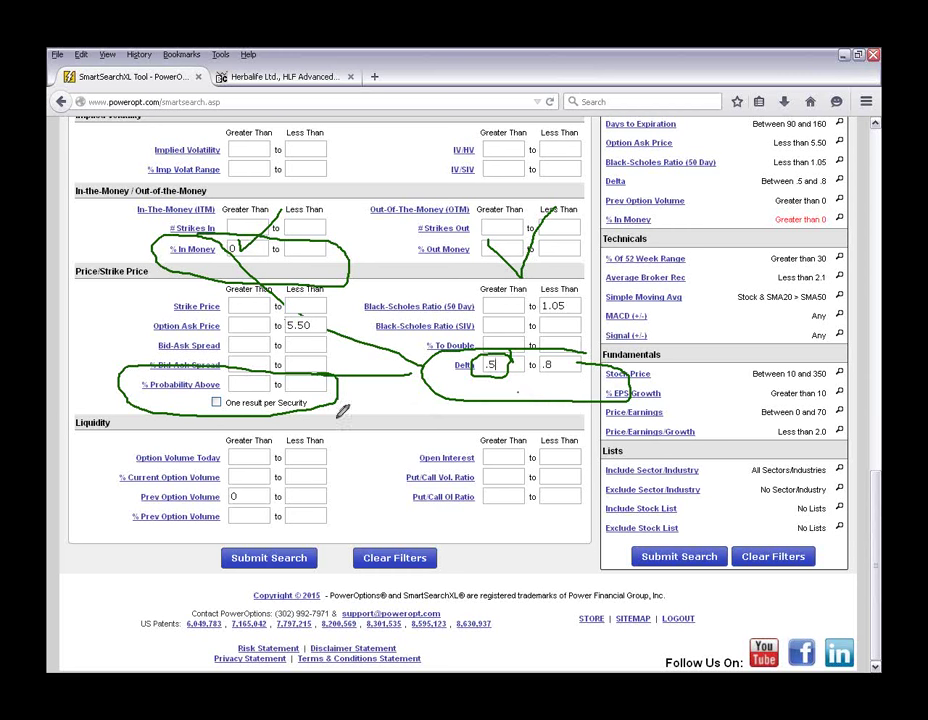
mouse_move(252, 242)
left_mouse_down()
mouse_move(440, 250)
mouse_move(505, 275)
mouse_move(530, 340)
mouse_move(523, 362)
mouse_move(532, 352)
mouse_move(536, 372)
mouse_move(558, 386)
mouse_move(550, 352)
left_mouse_up()
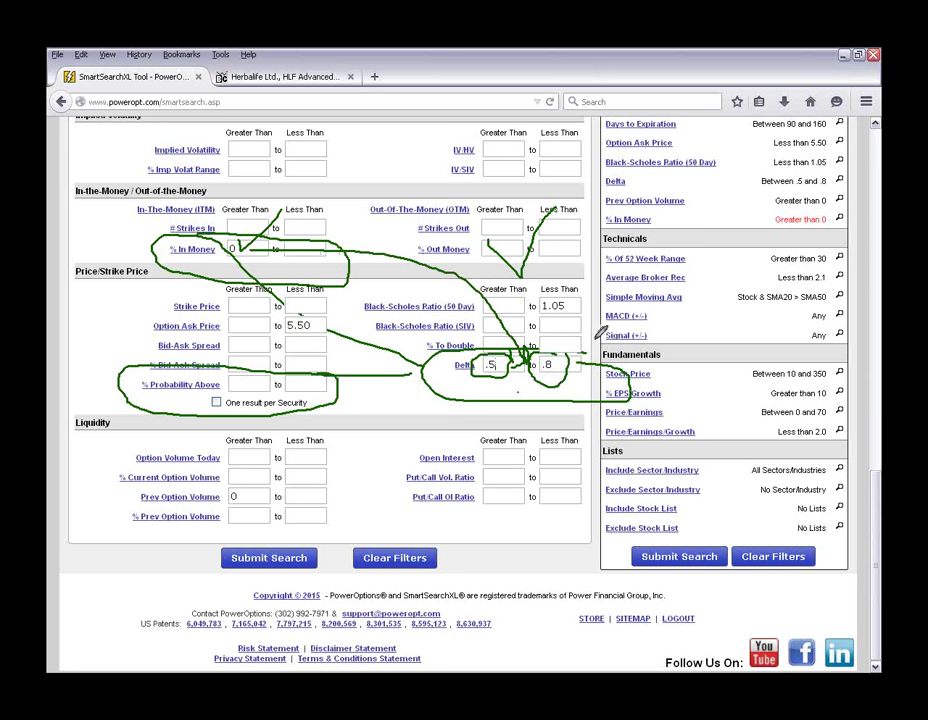
- Circle the % Probability Above limits with the annotation pen and erase all annotations from the filter page
mouse_move(258, 390)
left_mouse_down()
mouse_move(328, 365)
mouse_move(232, 372)
left_mouse_up()
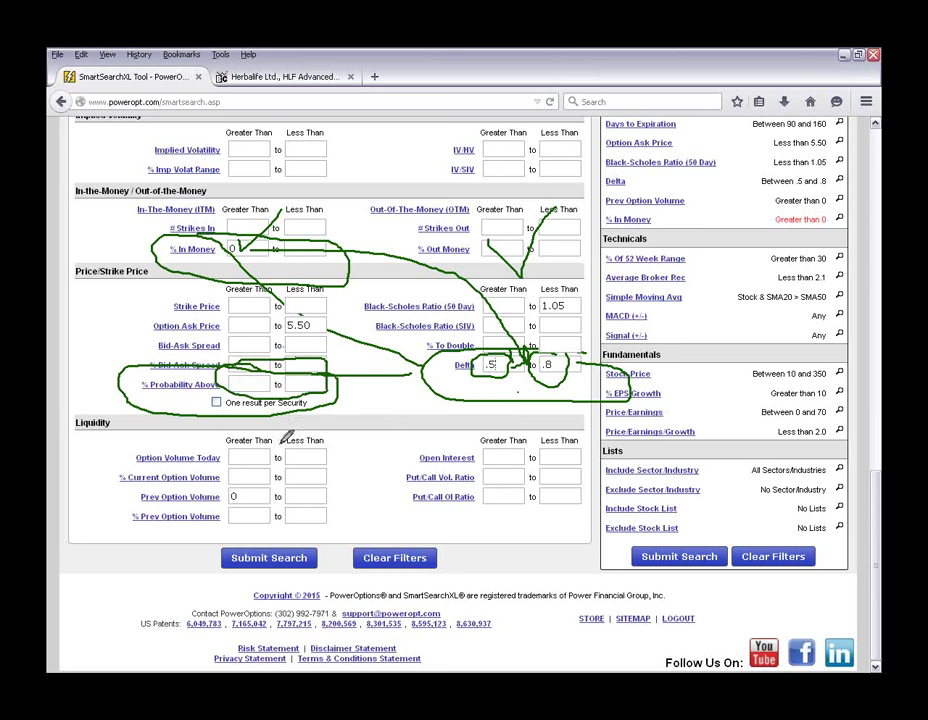
left_click(490, 362)
key("Escape")
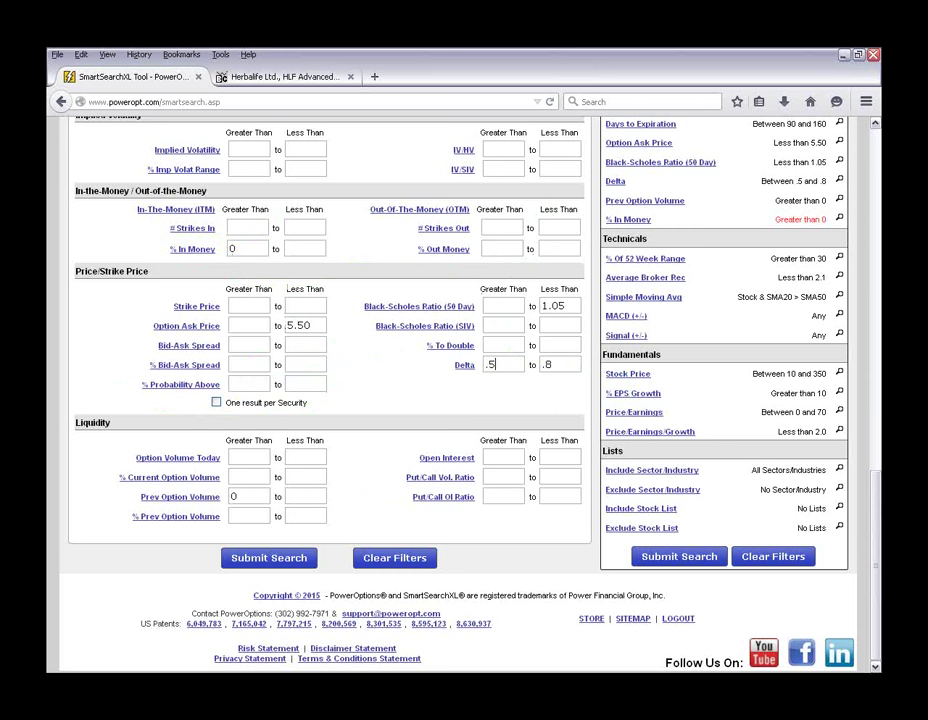
left_click(237, 381)
- Check the description of the % To Double filter, set it to less than 3 and submit the long call search
mouse_move(467, 352)
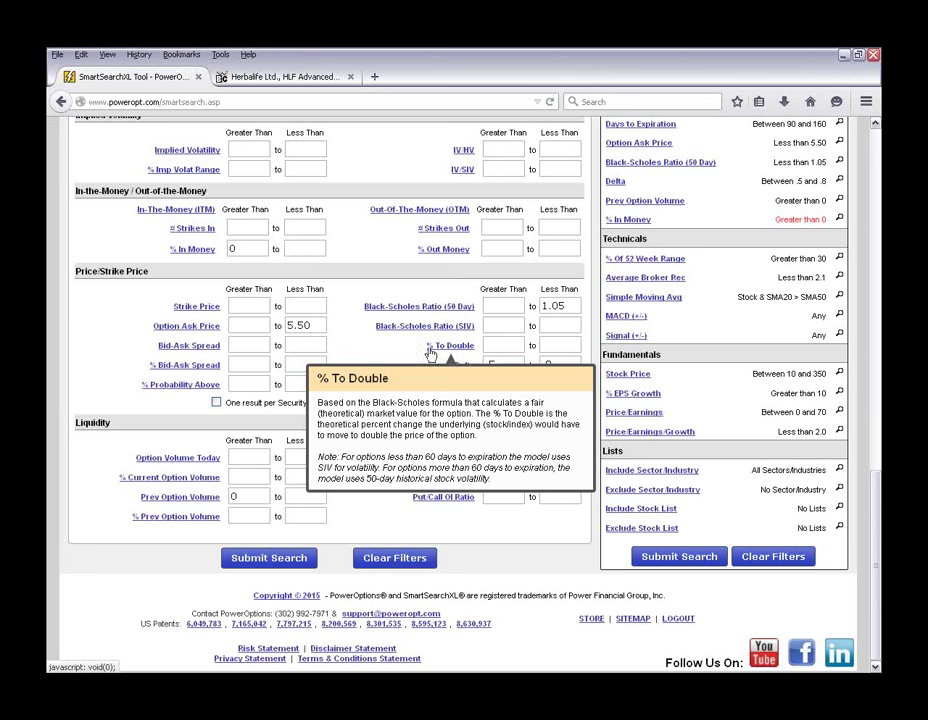
left_click(574, 346)
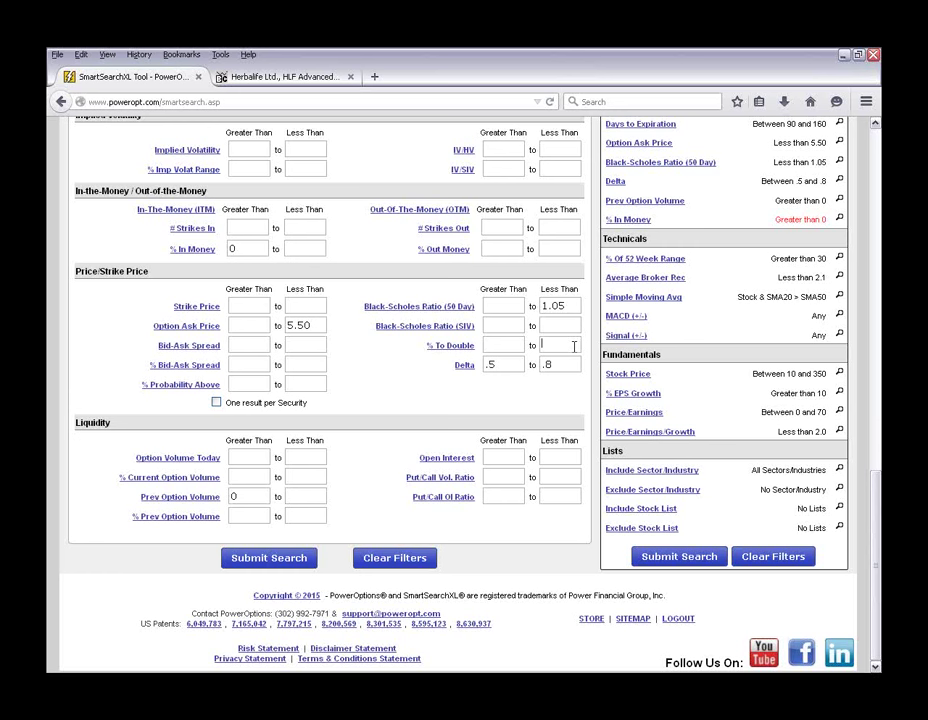
type("3")
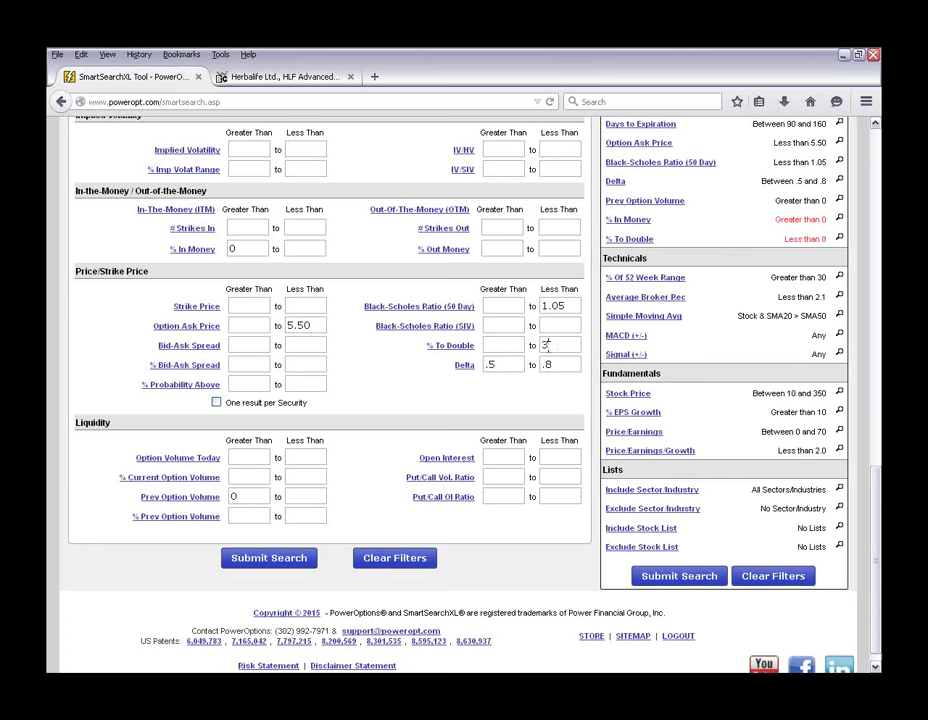
scroll(540, 420, "up", 2)
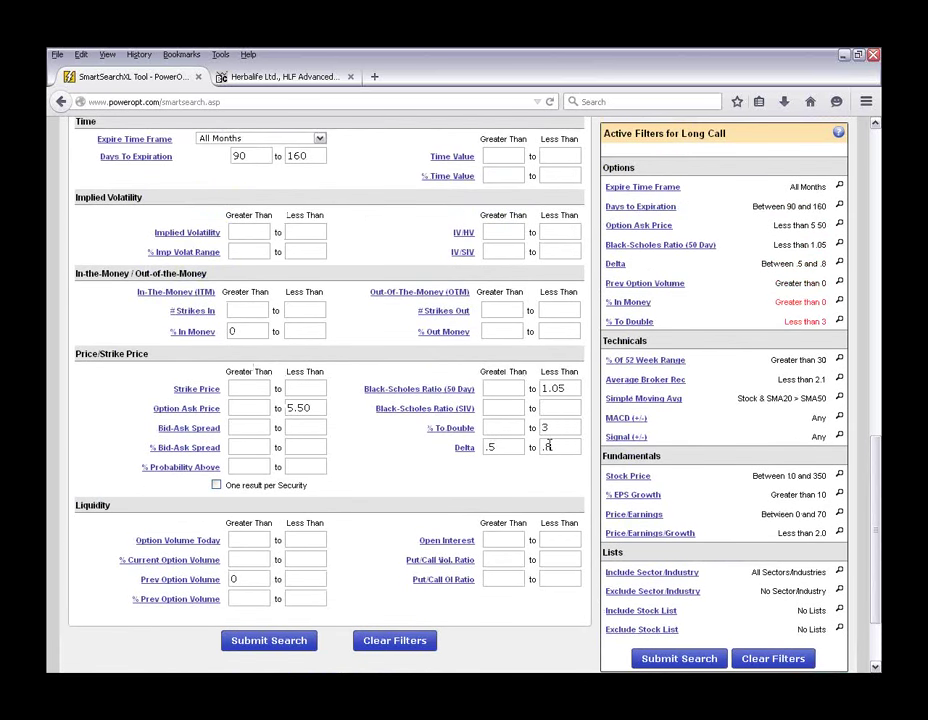
scroll(528, 378, "down", 2)
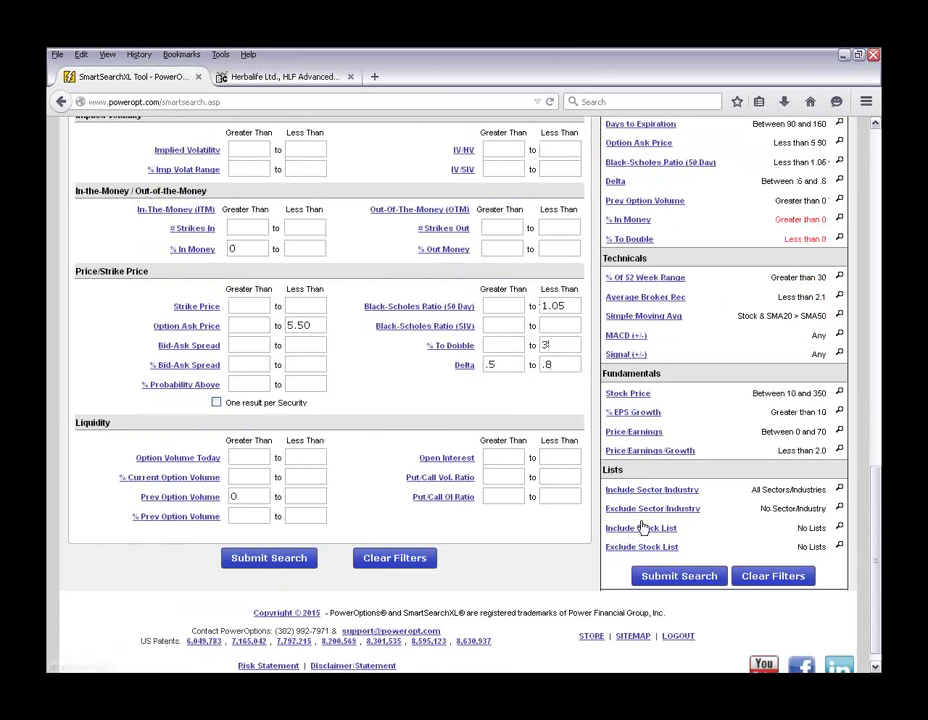
left_click(679, 577)
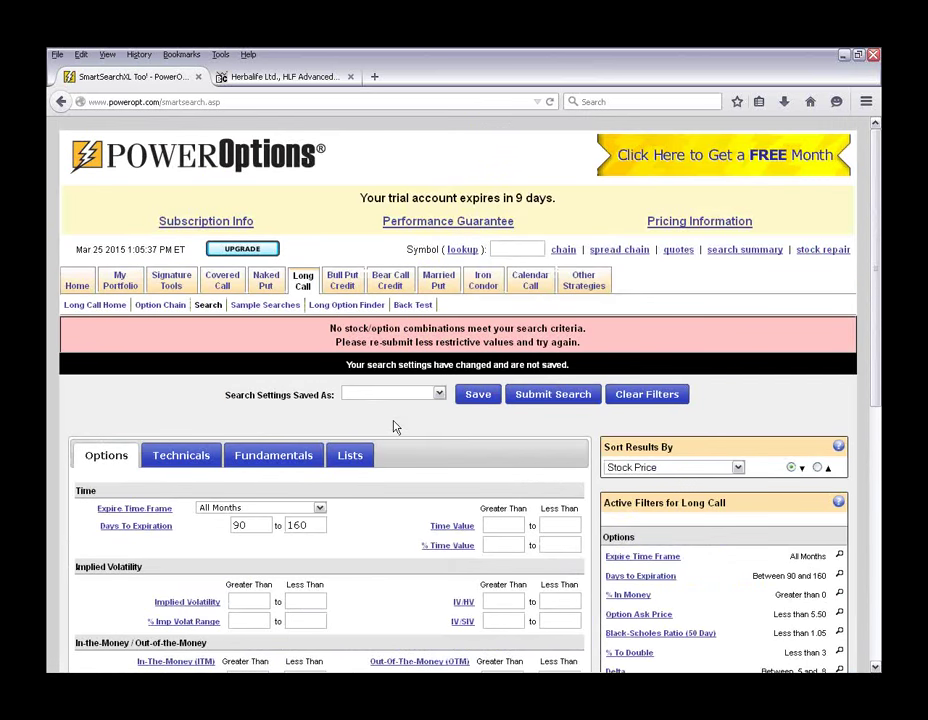
- Set the % To Double filter to less than 7 and resubmit the long call search
scroll(393, 430, "down", 5)
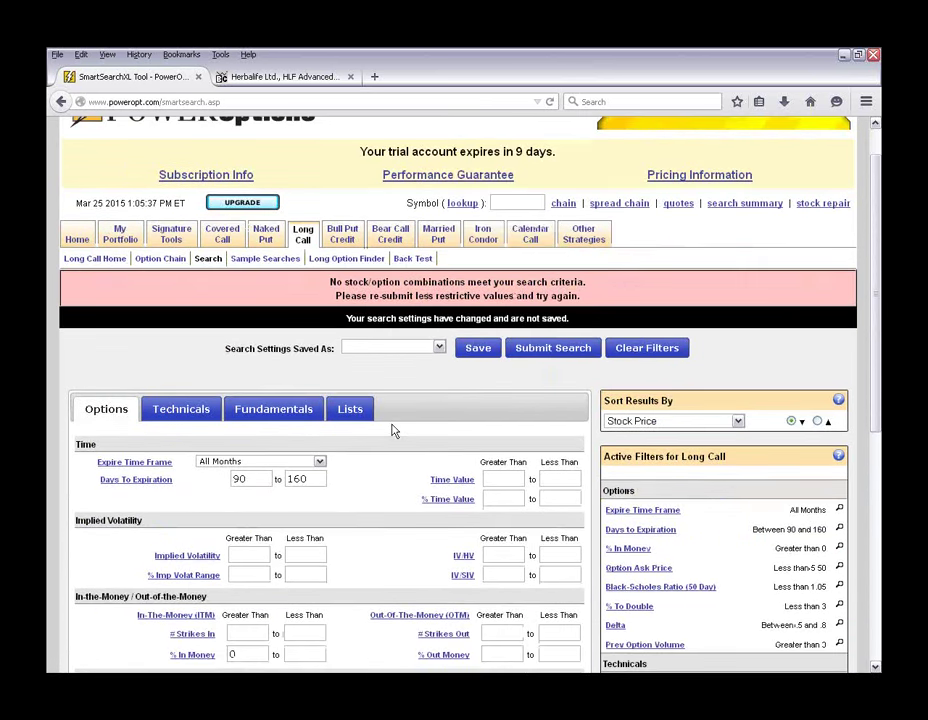
left_click_drag(325, 448, 283, 447)
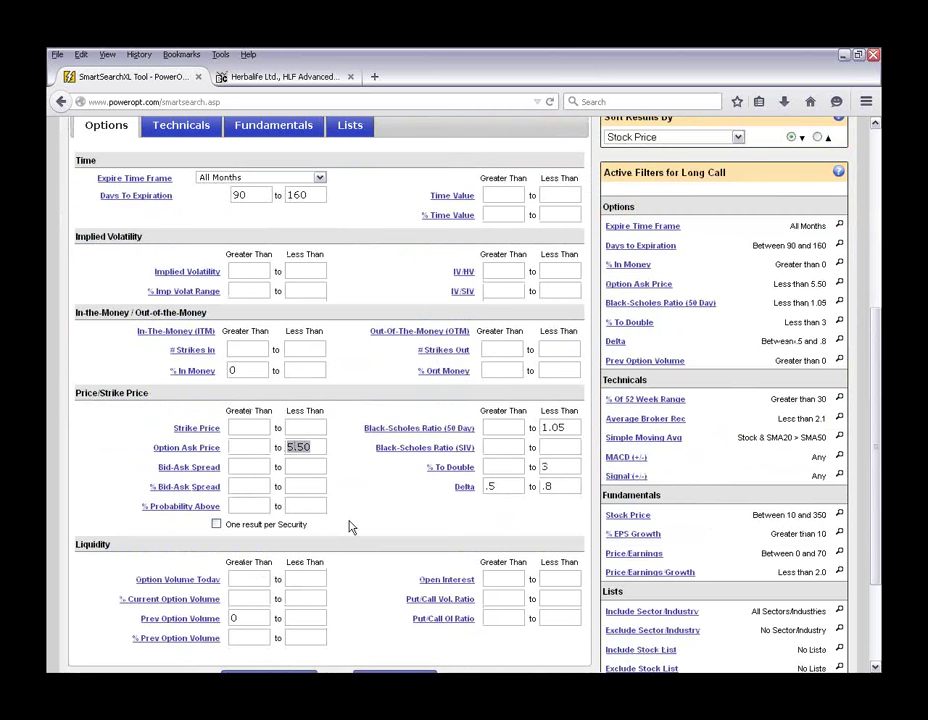
left_click(394, 498)
left_click(556, 467)
key("BackSpace")
type("7")
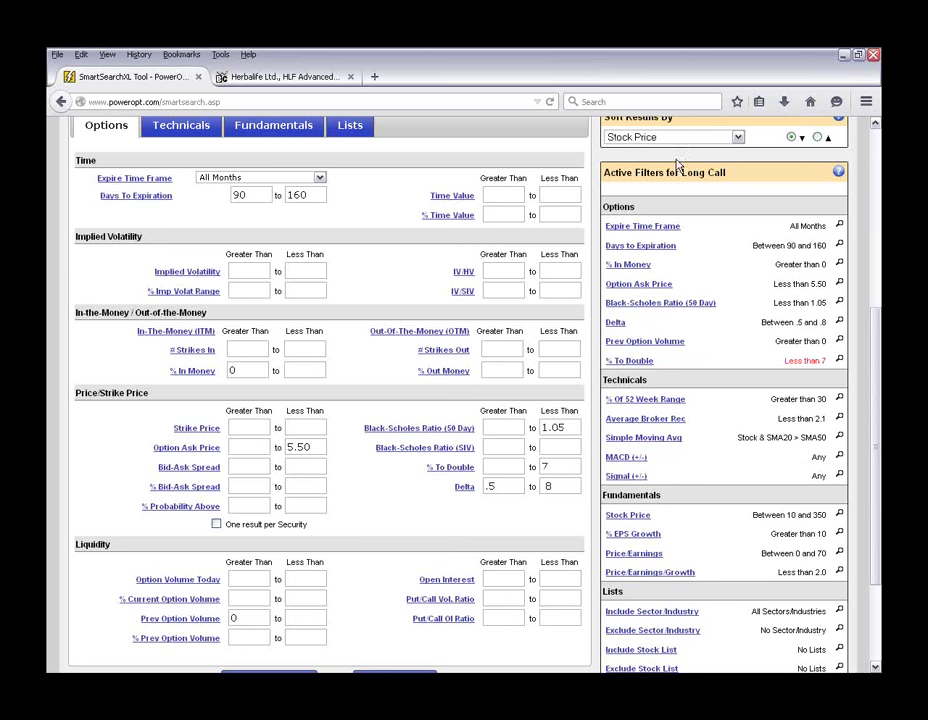
scroll(607, 190, "up", 2)
key("Return")
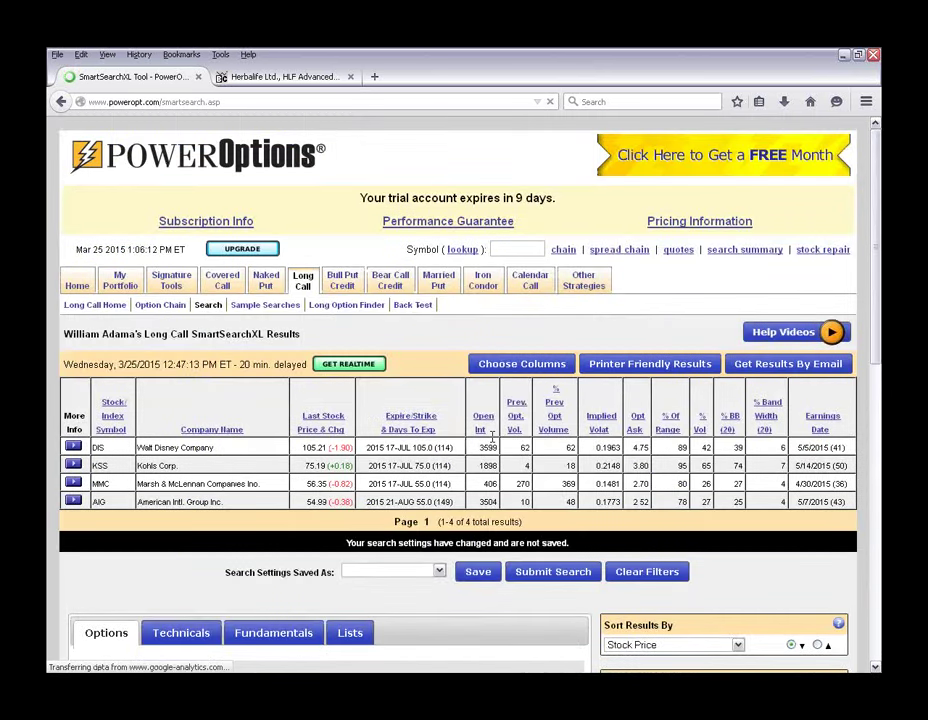
- Examine the stock price and expiration/strike of the Walt Disney result and review the % To Double and other option filters
left_click_drag(302, 447, 398, 448)
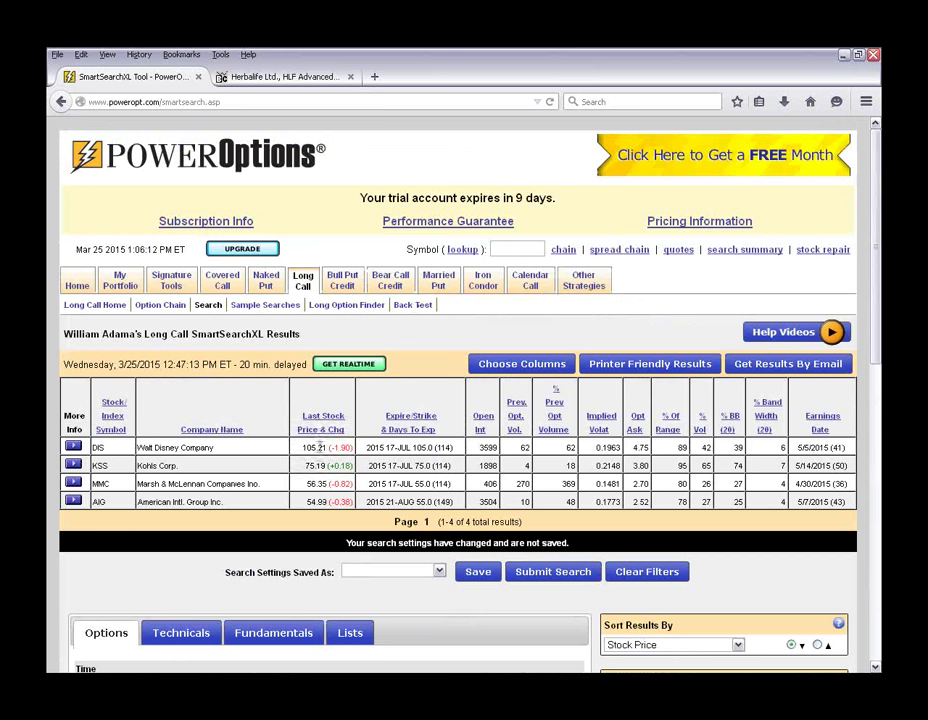
left_click(470, 460)
scroll(548, 459, "down", 10)
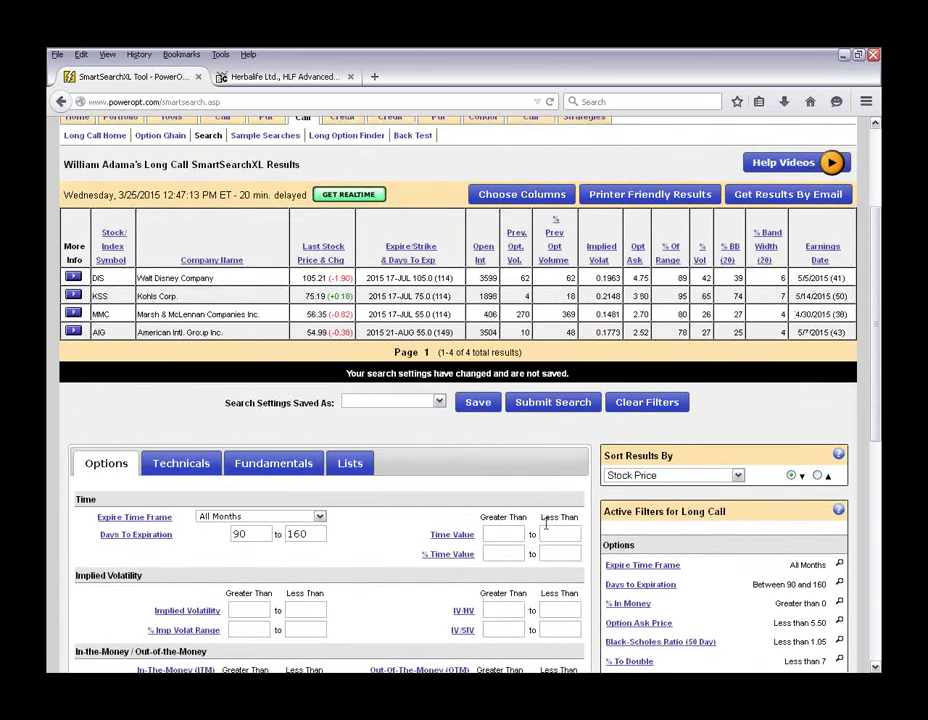
scroll(535, 518, "down", 2)
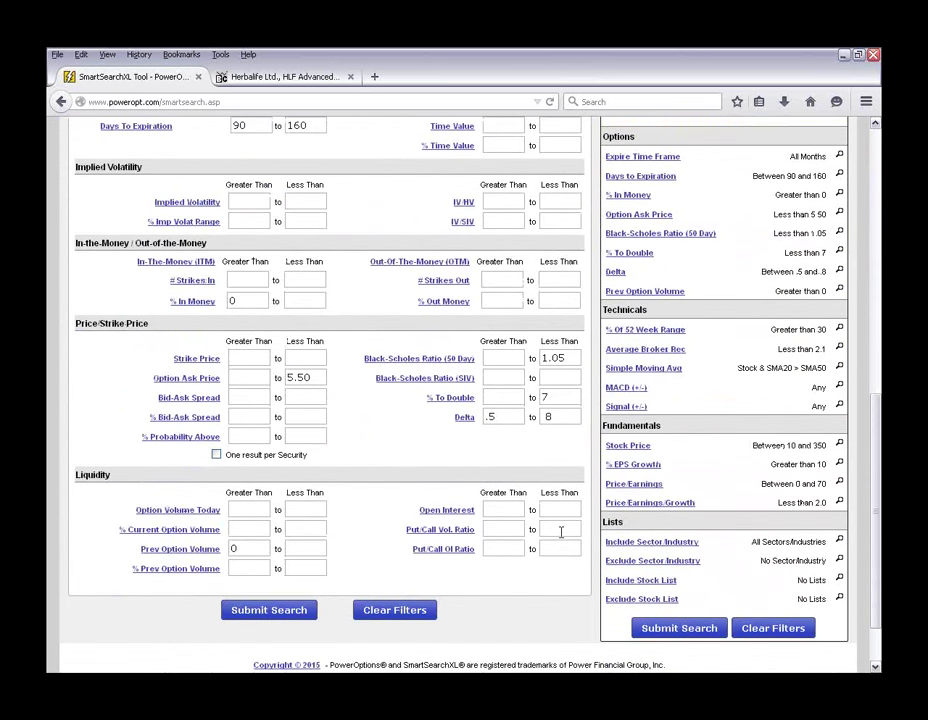
left_click(559, 397)
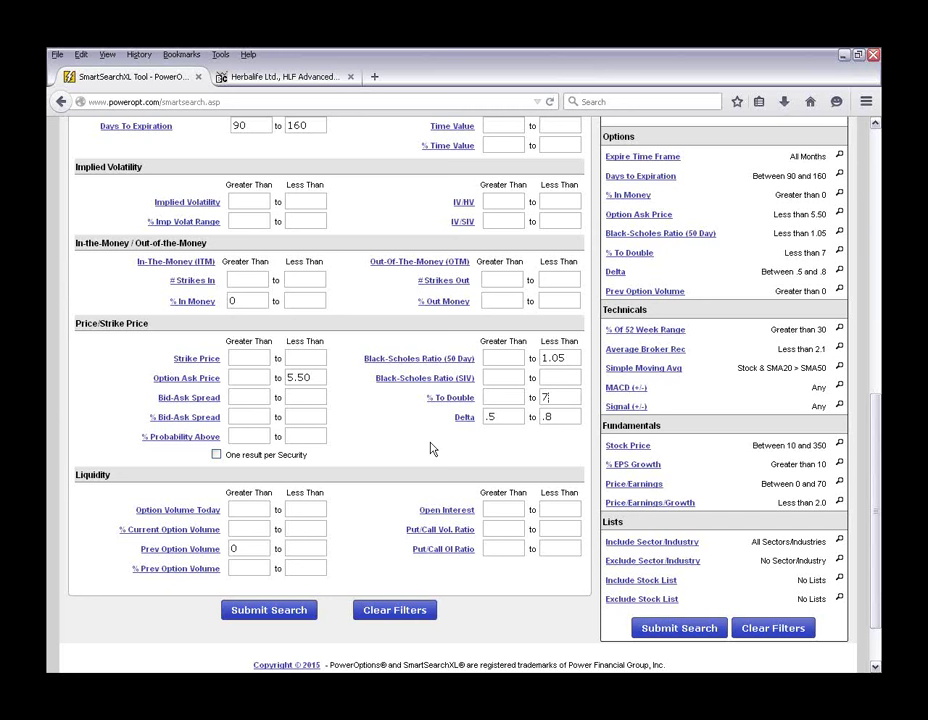
type("5")
scroll(412, 459, "up", 5)
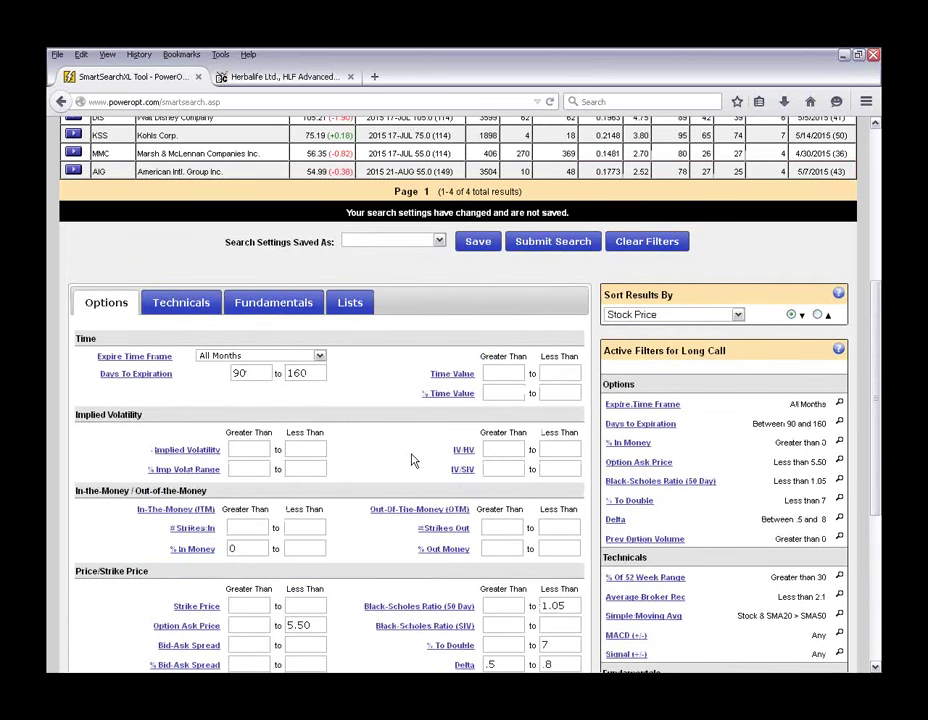
scroll(414, 459, "down", 3)
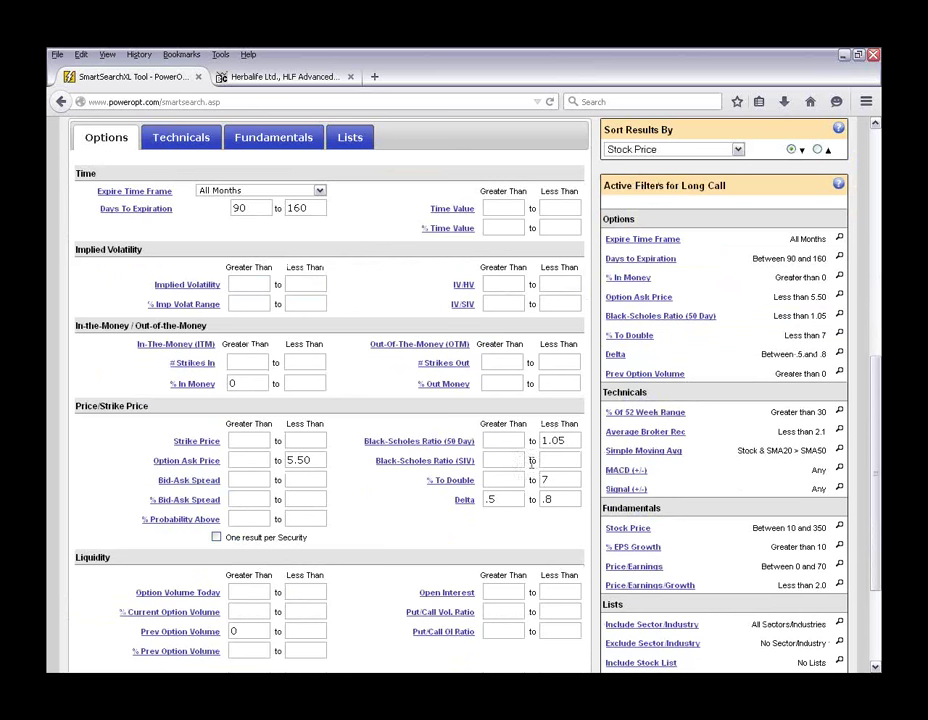
scroll(532, 474, "up", 10)
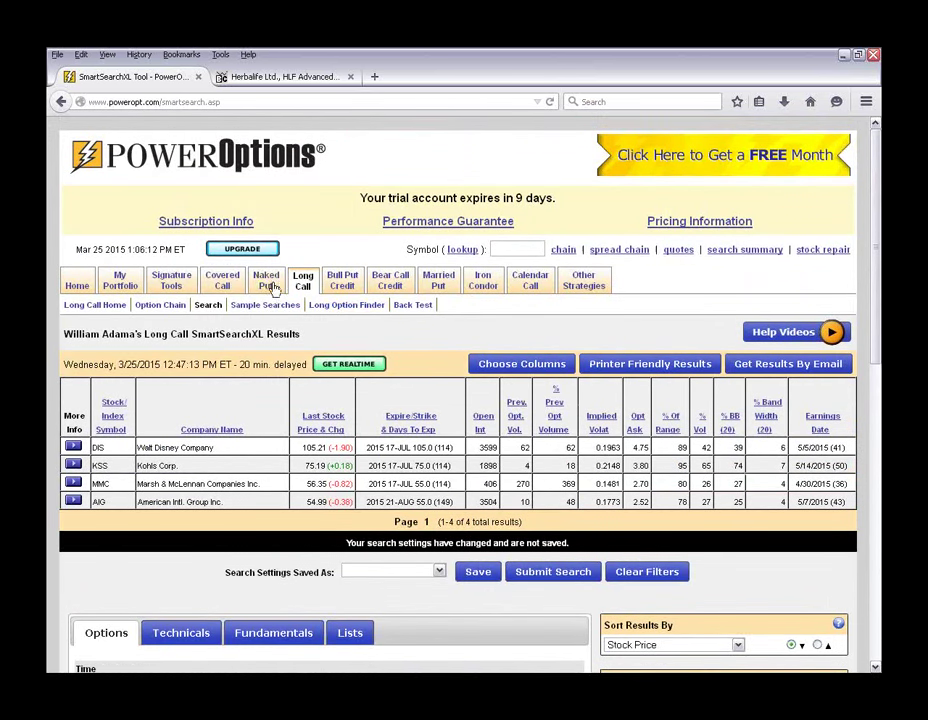
- Open the covered call search and examine its results, returns filters and active filter list
mouse_move(222, 283)
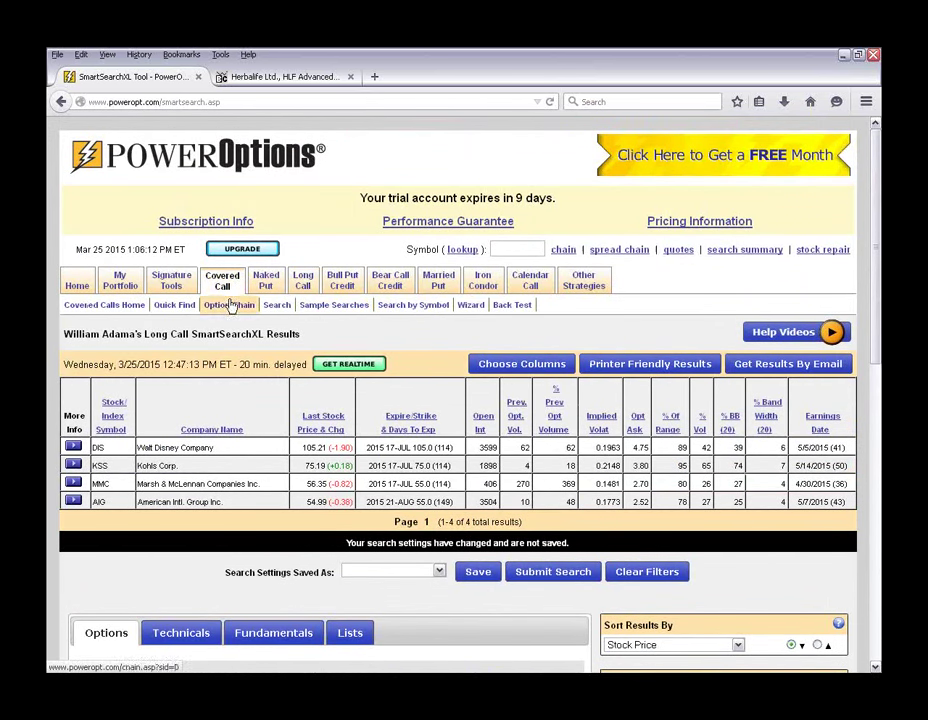
left_click(273, 305)
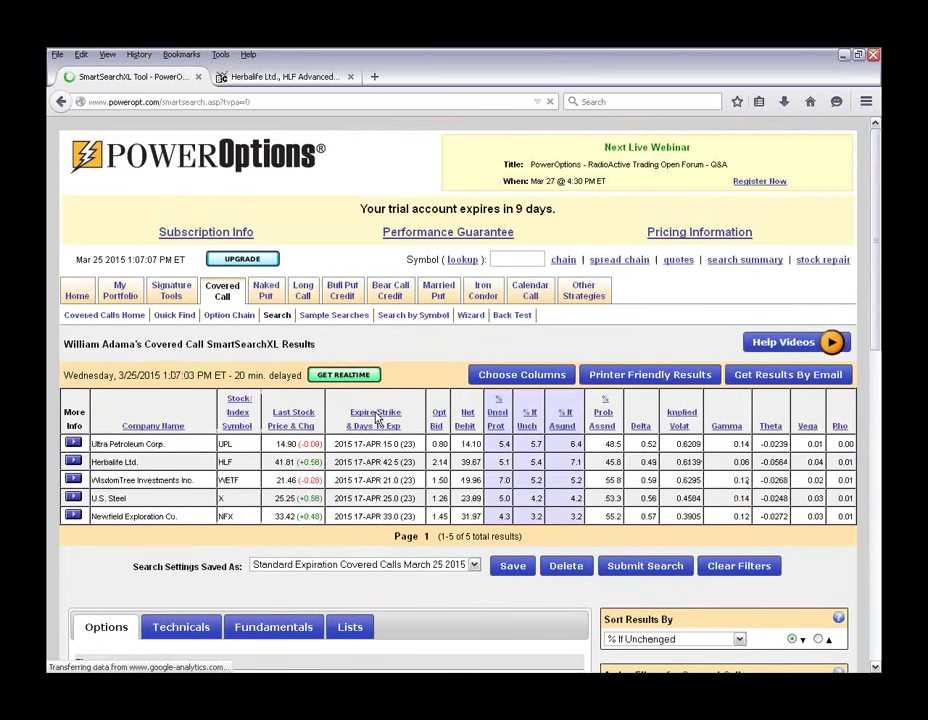
scroll(377, 415, "down", 3)
scroll(449, 478, "down", 2)
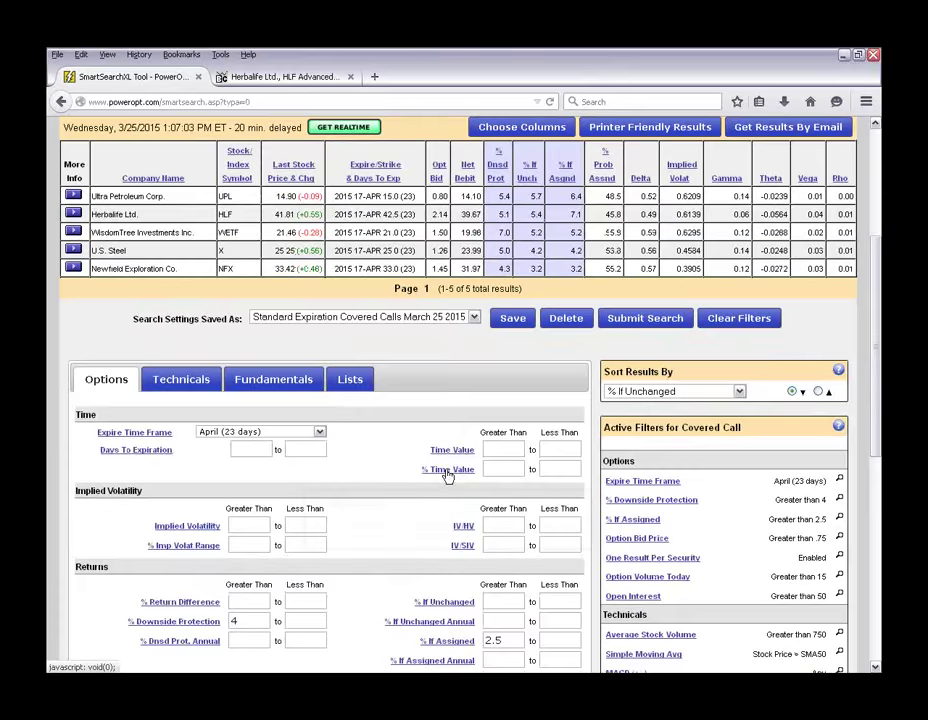
scroll(447, 478, "down", 2)
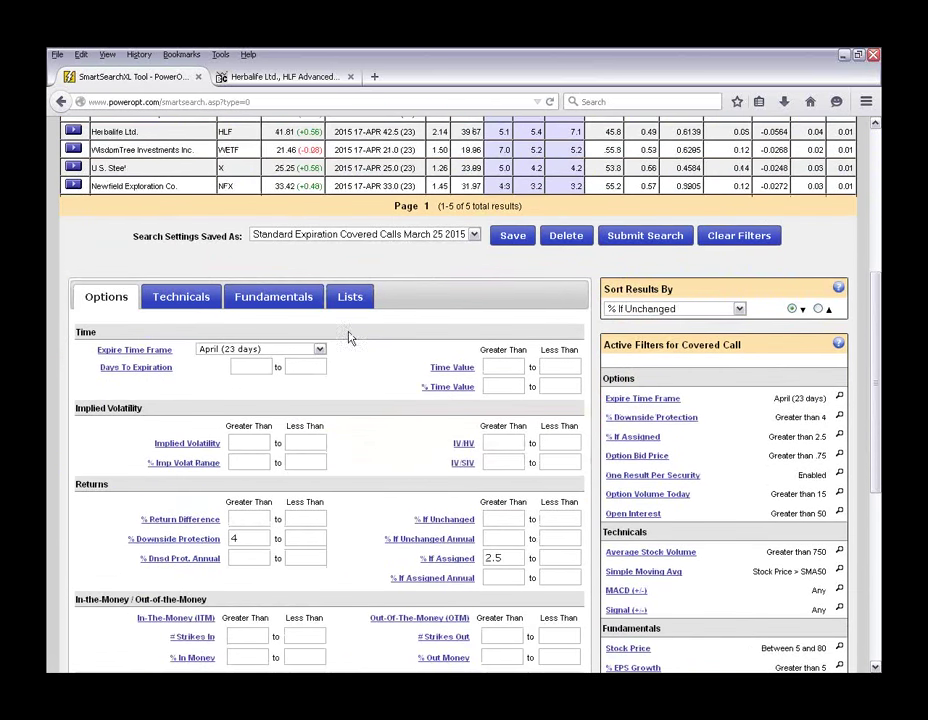
scroll(365, 463, "down", 1)
scroll(365, 463, "down", 2)
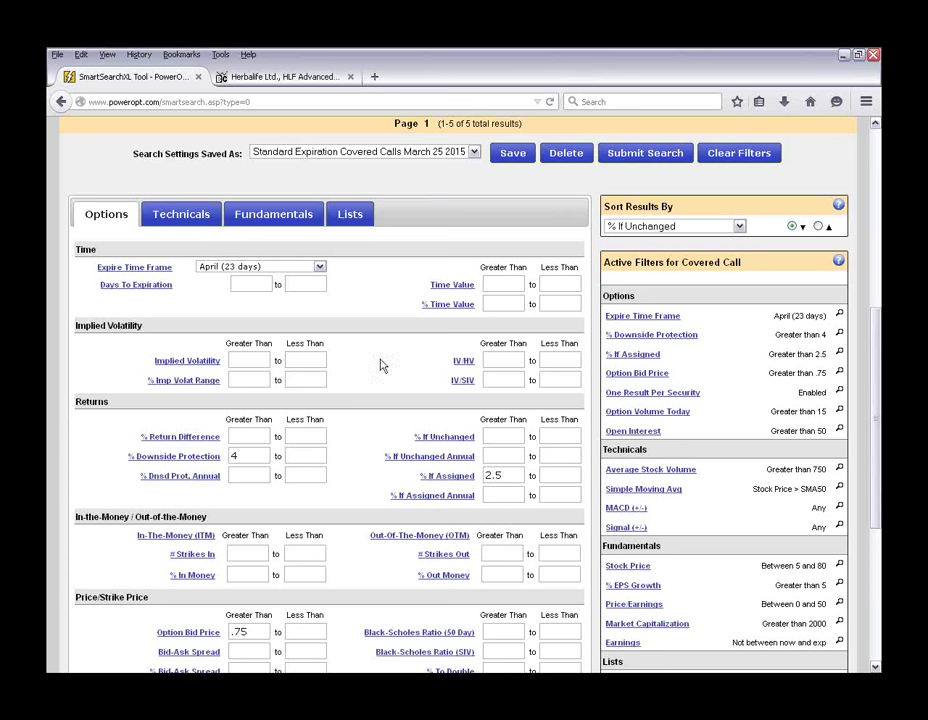
mouse_move(423, 481)
scroll(423, 481, "up", 5)
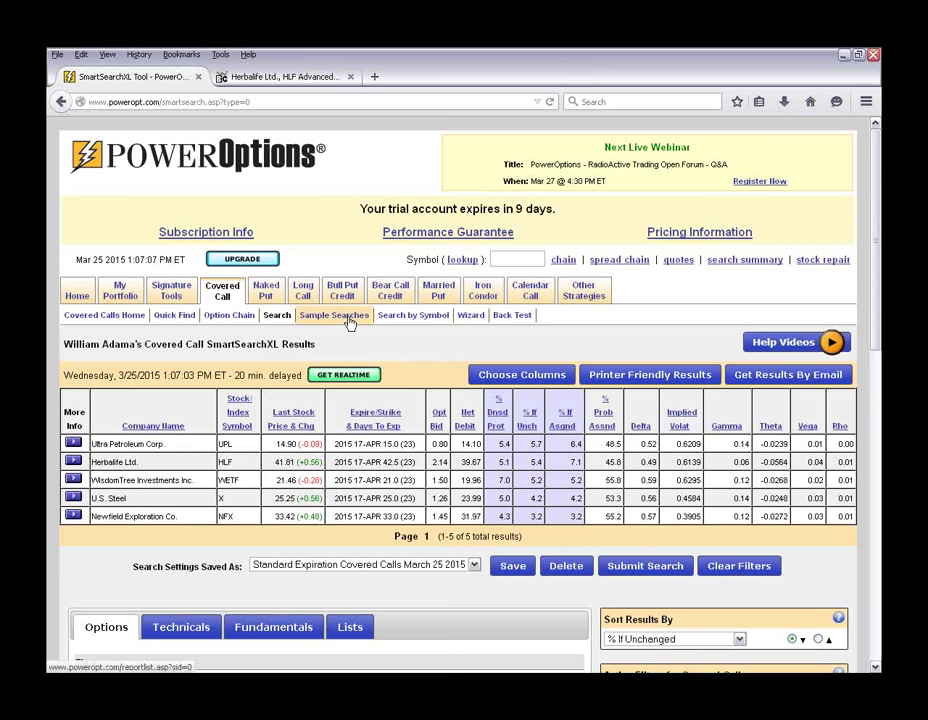
scroll(260, 245, "down", 2)
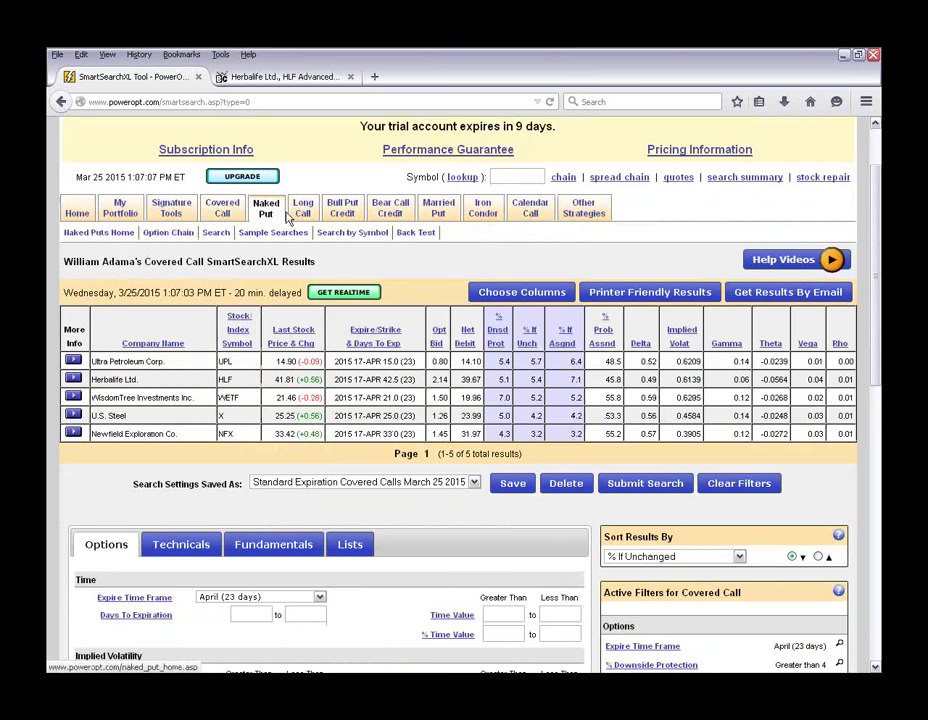
mouse_move(358, 218)
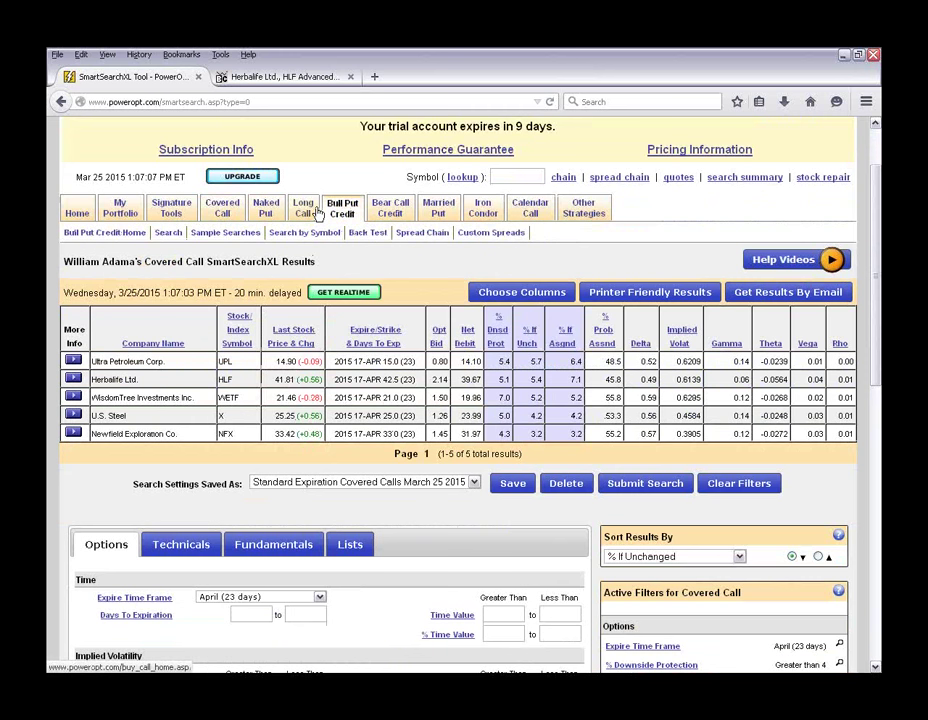
mouse_move(303, 209)
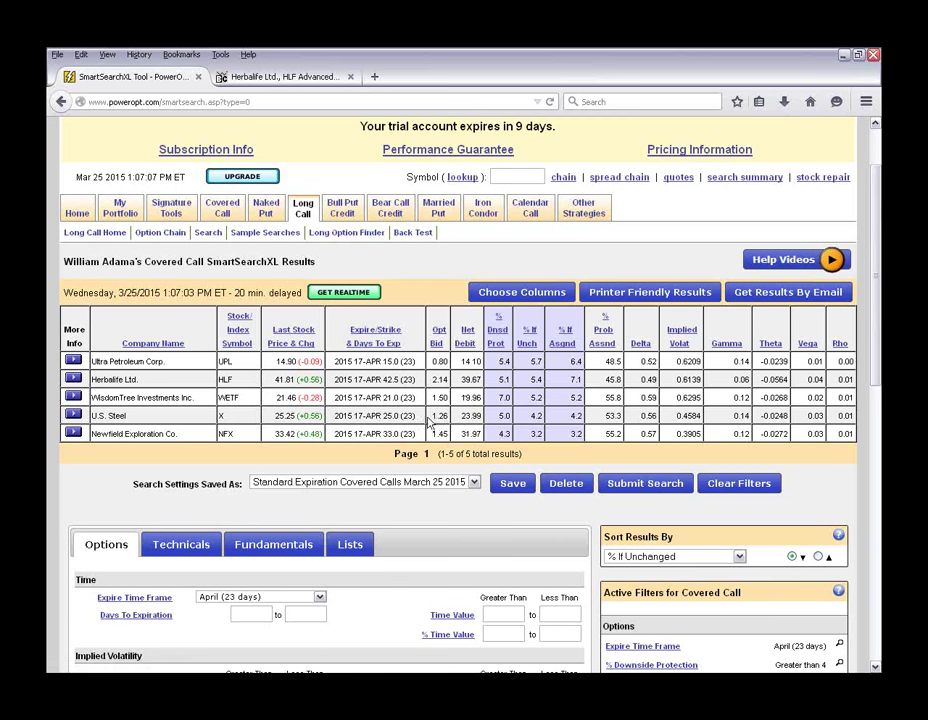
scroll(400, 276, "down", 3)
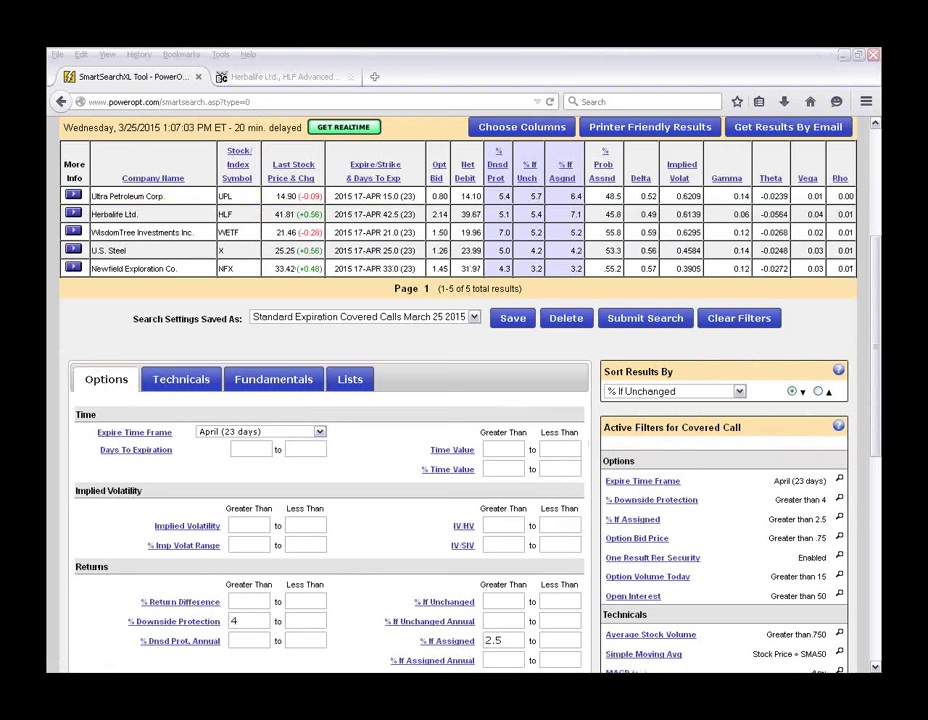
mouse_move(648, 658)
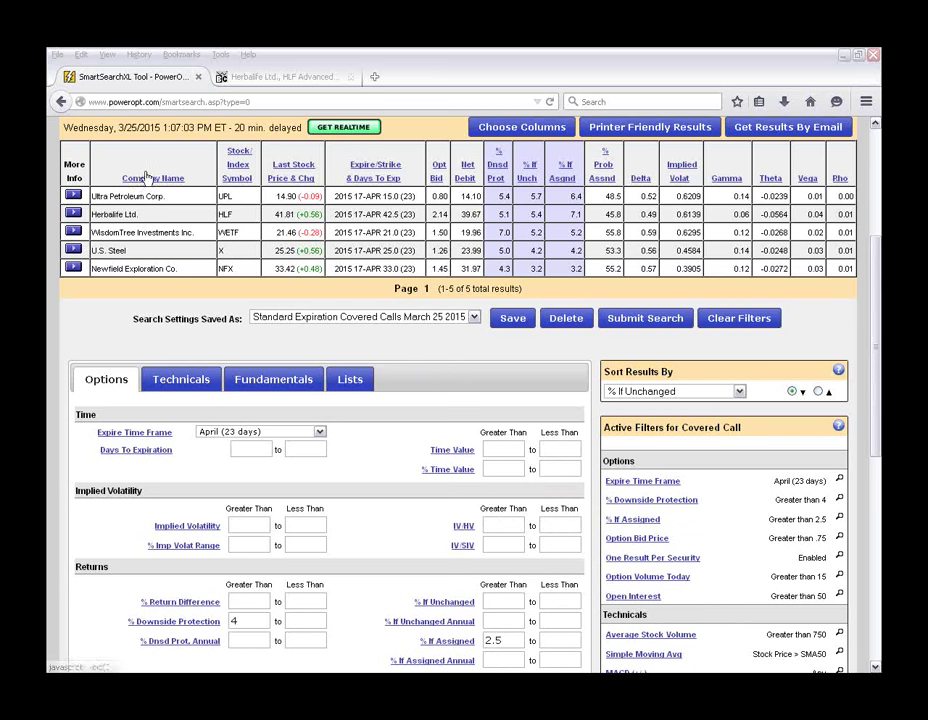
left_click(124, 332)
scroll(124, 337, "up", 3)
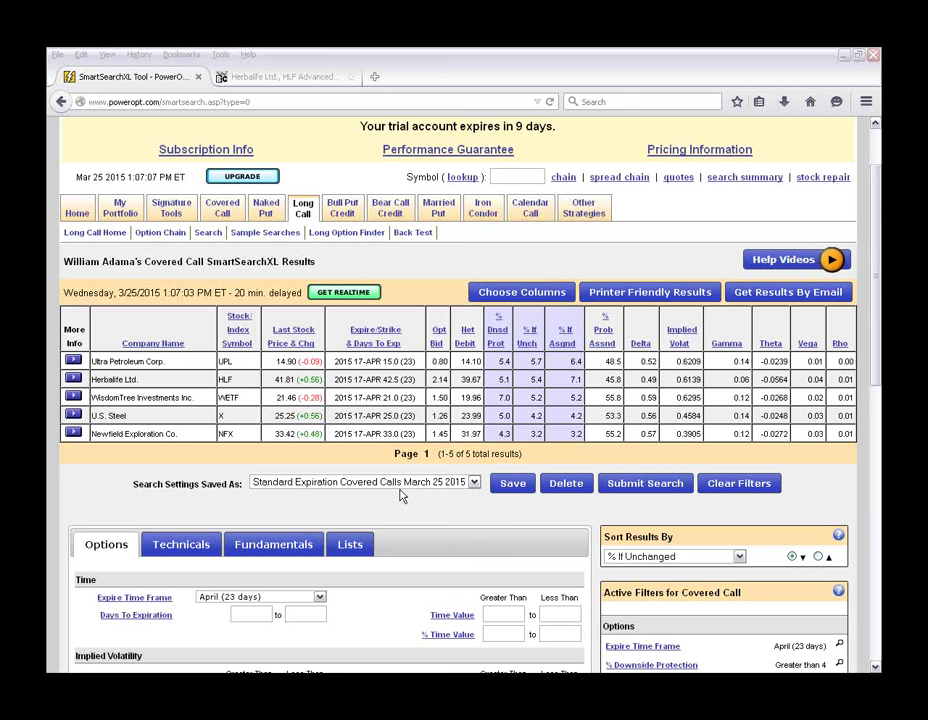
- Open the Bear Call Credit search, choose the saved settings **Bear Call #1 and review their filters
mouse_move(388, 207)
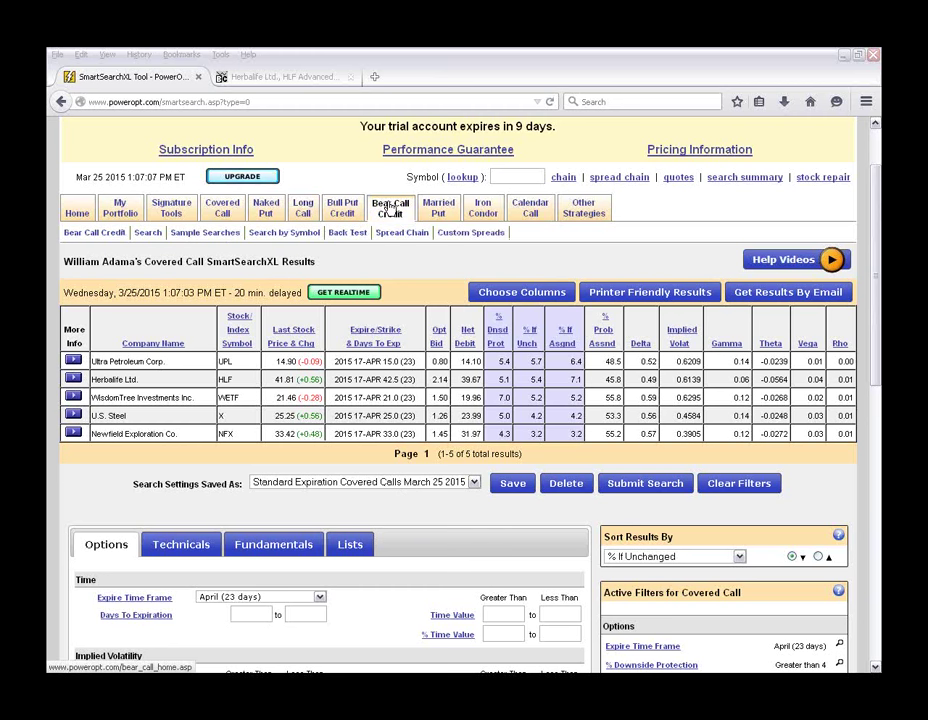
left_click(150, 232)
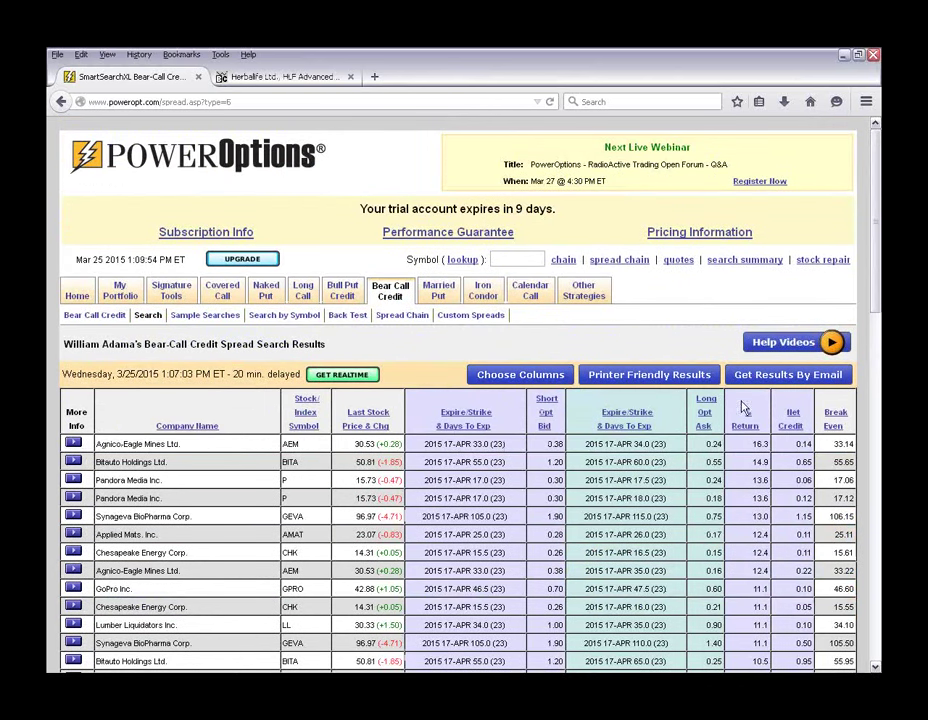
scroll(564, 316, "down", 3)
scroll(564, 316, "down", 12)
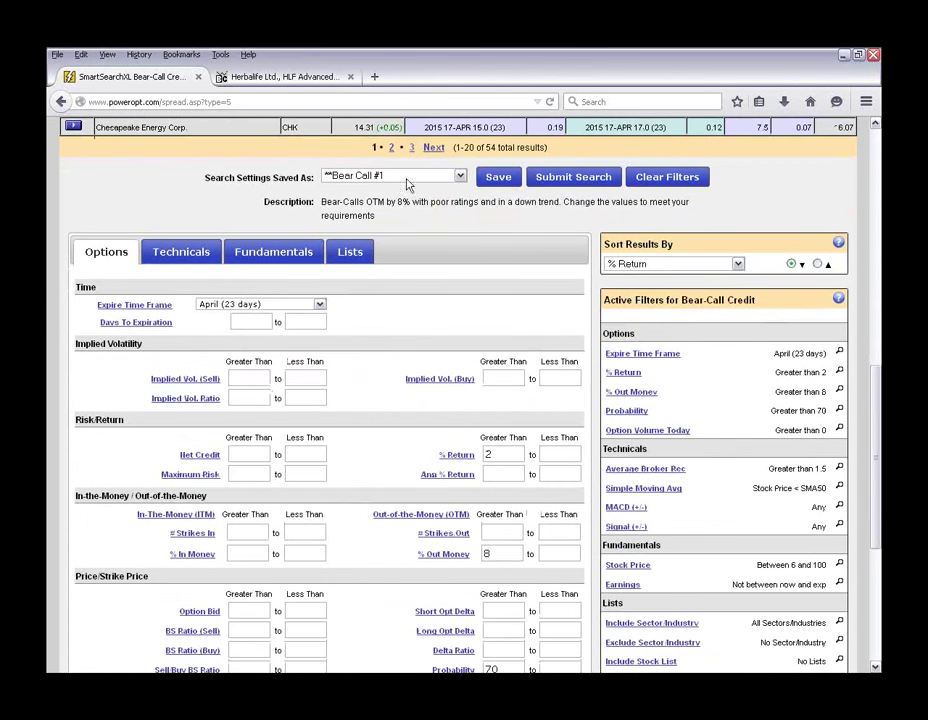
left_click(410, 180)
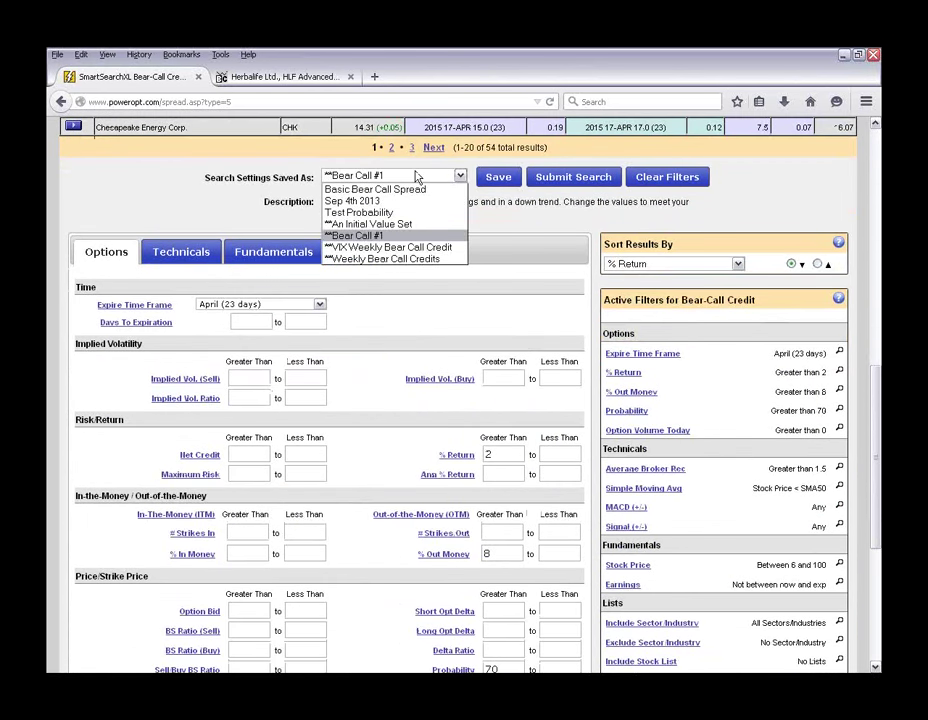
left_click(415, 237)
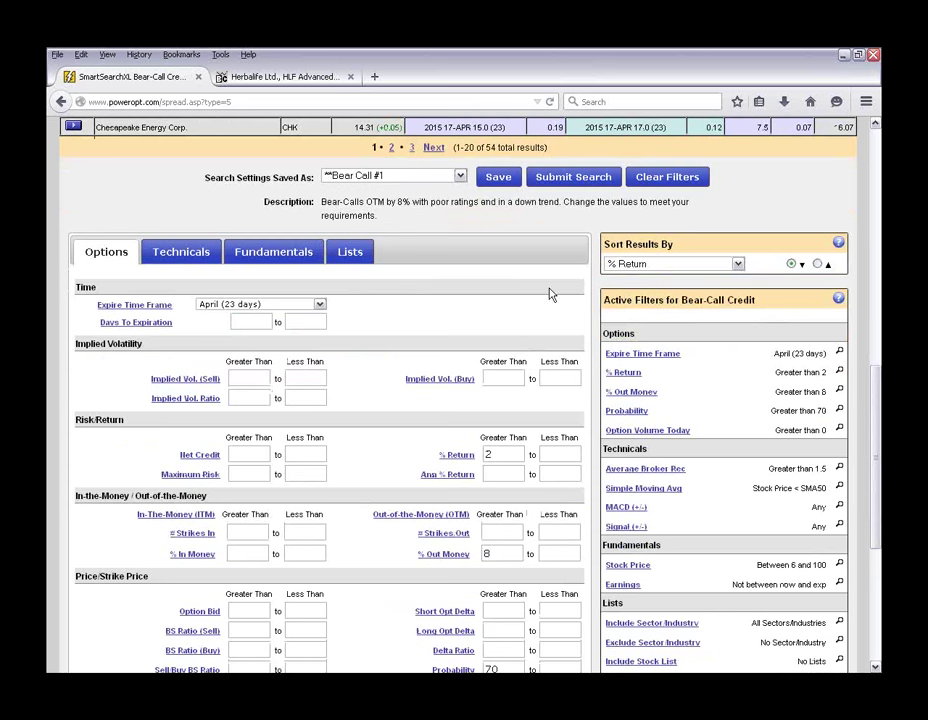
scroll(548, 294, "down", 2)
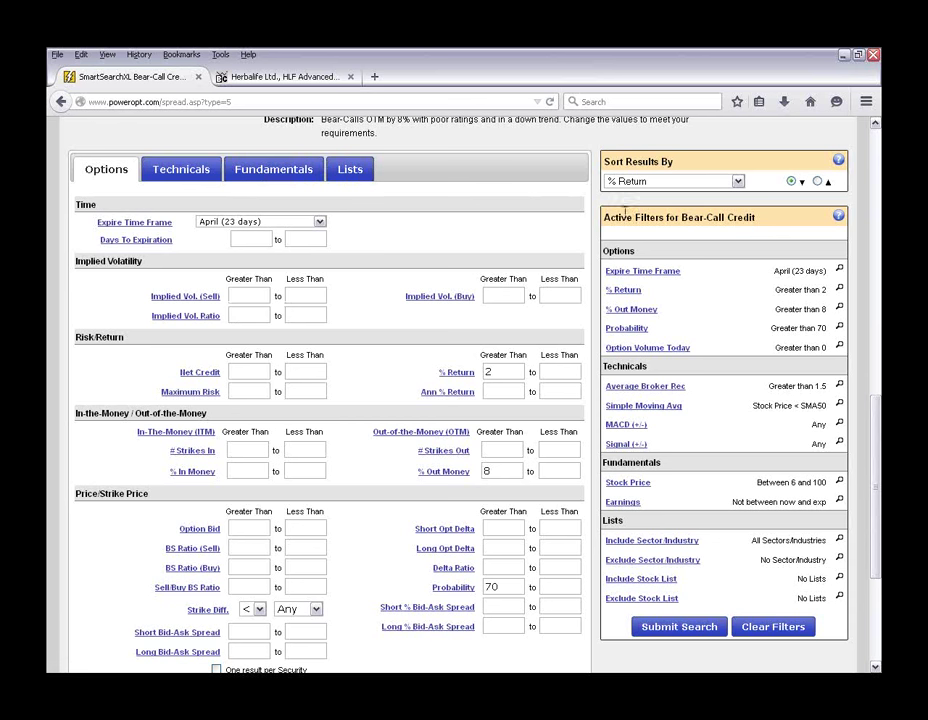
- Clear all filters of the bear call search and set Days To Expiration to between 2 and 10
scroll(452, 154, "up", 2)
left_click(667, 180)
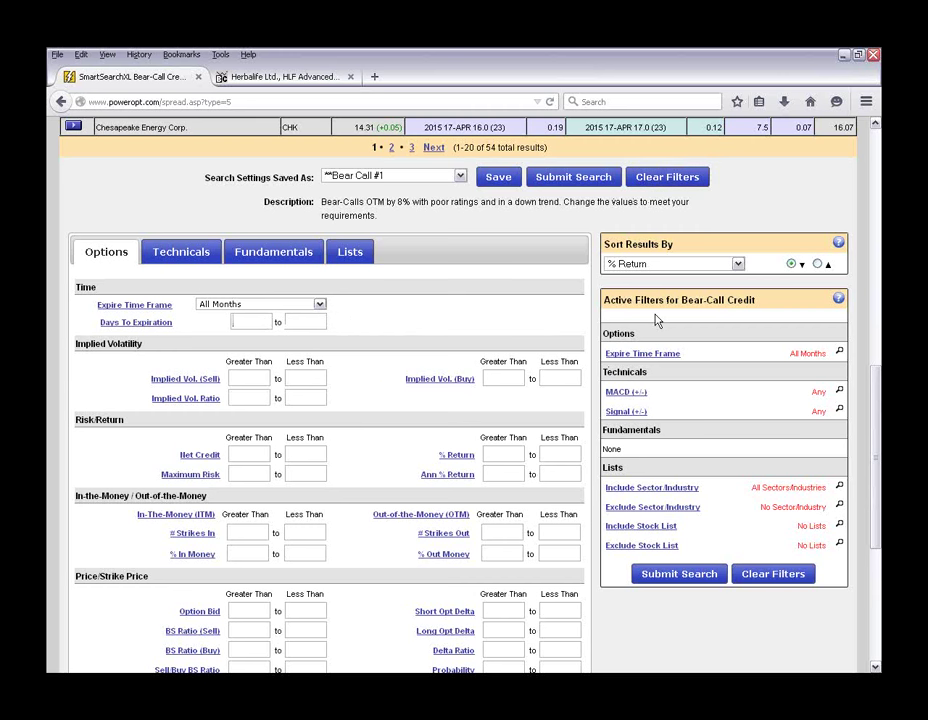
left_click(249, 321)
type("2")
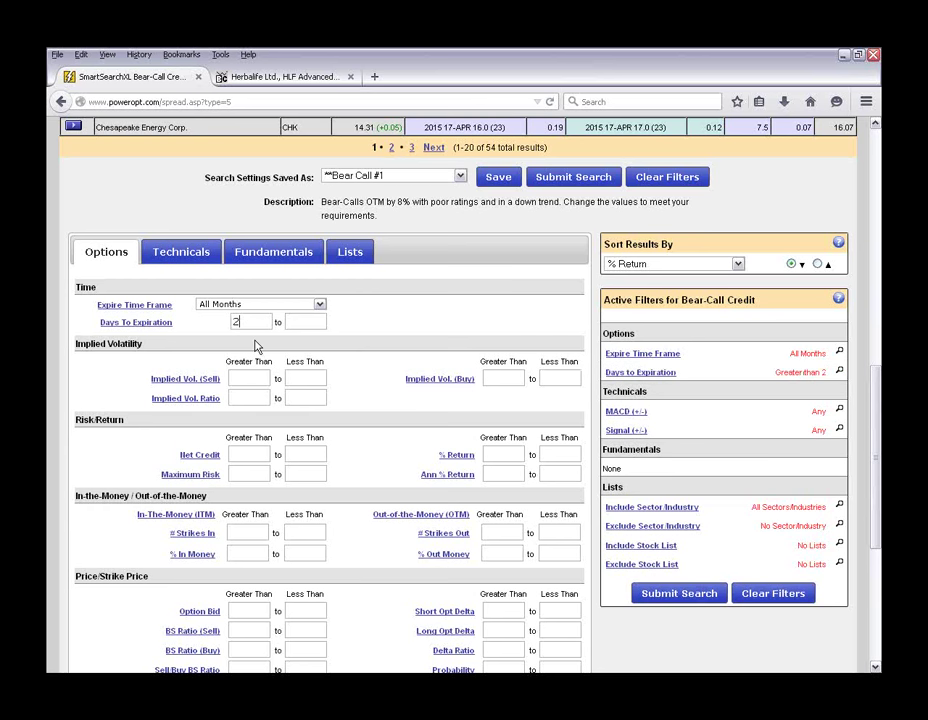
left_click(300, 321)
type("10")
left_click(400, 344)
- Set the Net Credit filter to greater than .15 and the % Return filter to greater than 2
scroll(400, 344, "down", 2)
left_click(248, 372)
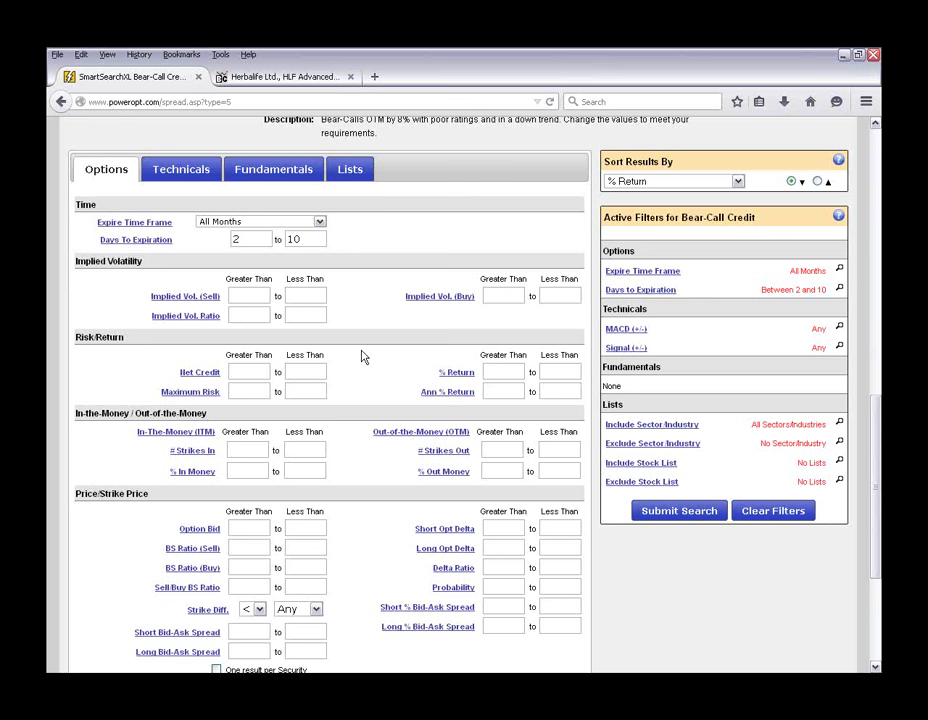
type(".15")
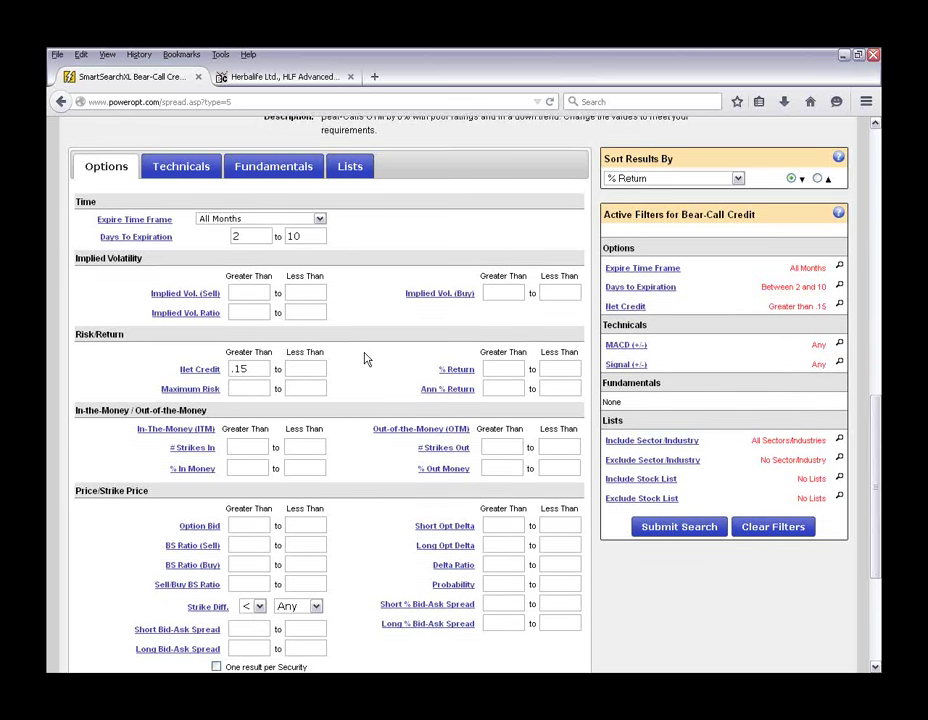
scroll(365, 358, "down", 2)
left_click(494, 290)
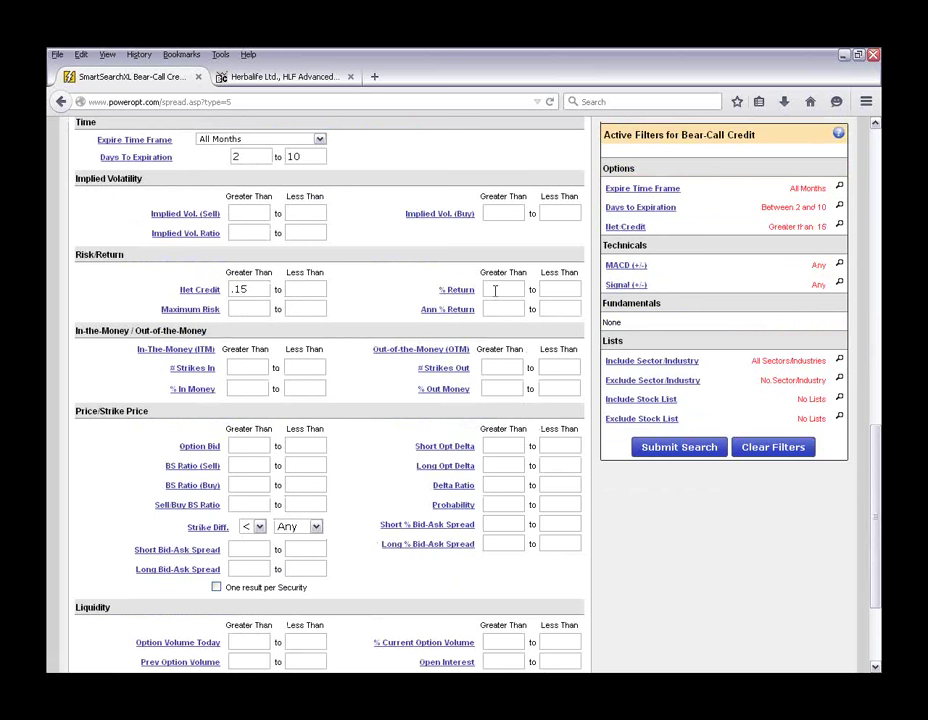
type("2")
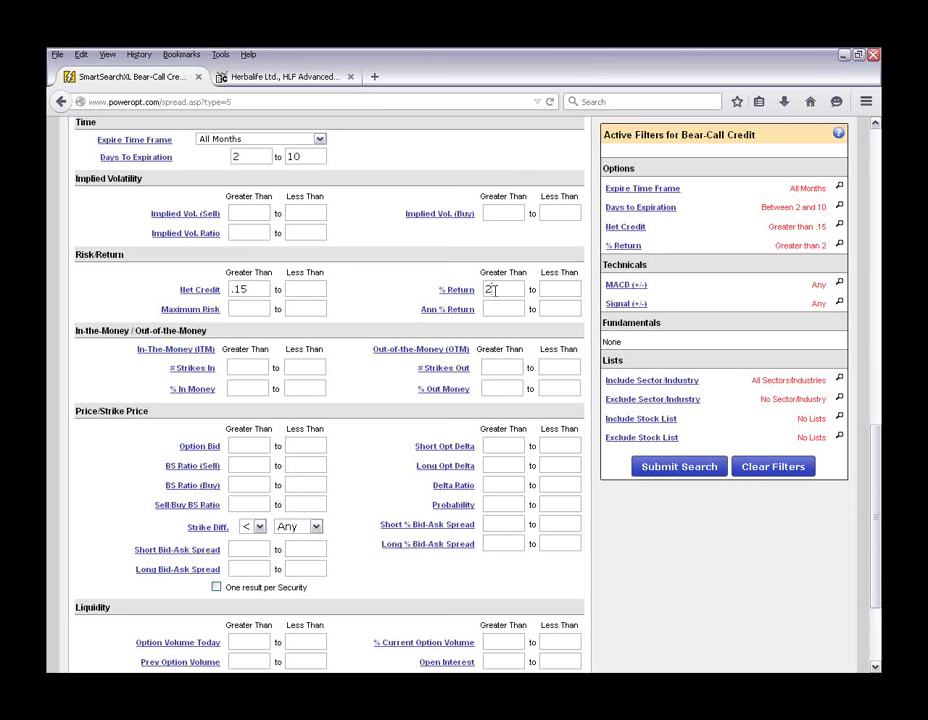
- Set the % Out Money filter to greater than 2 and the Probability filter to greater than 70
scroll(494, 290, "down", 2)
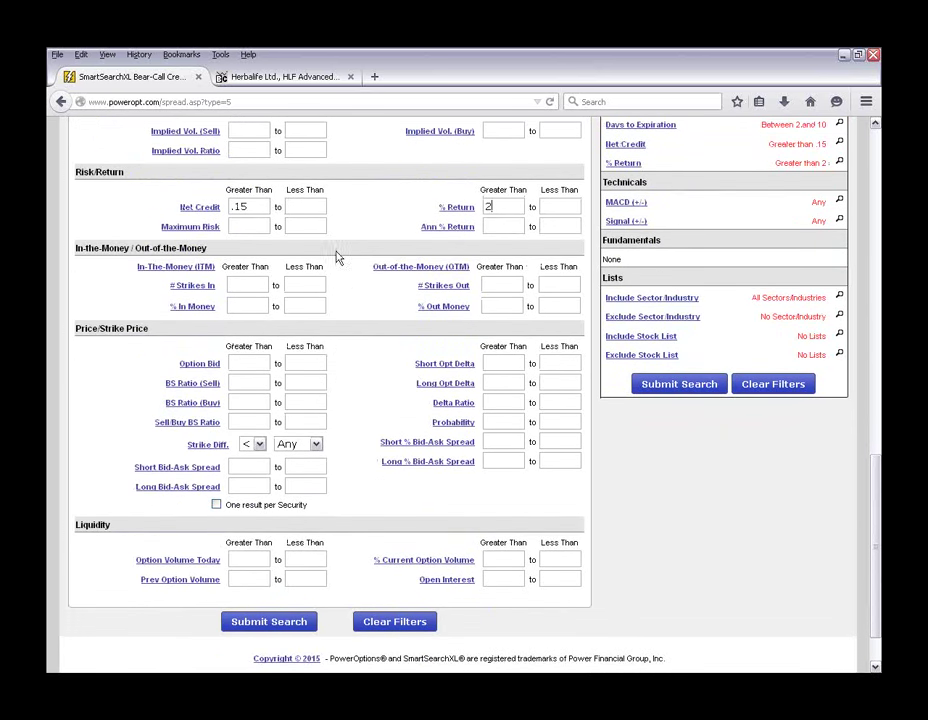
left_click(494, 308)
type("2")
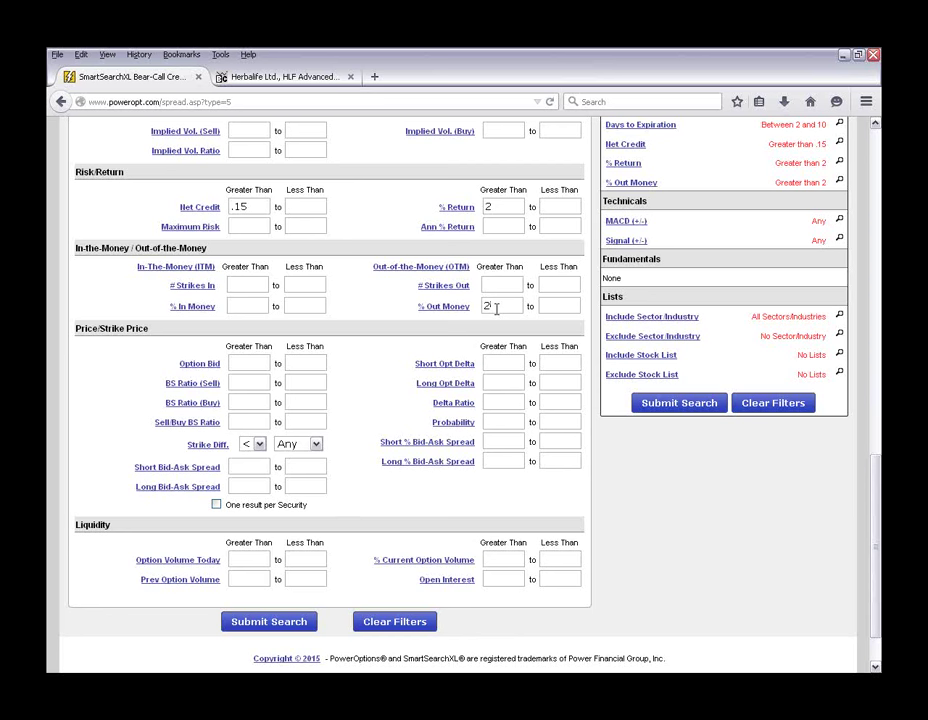
scroll(498, 330, "down", 2)
left_click(505, 358)
type("70")
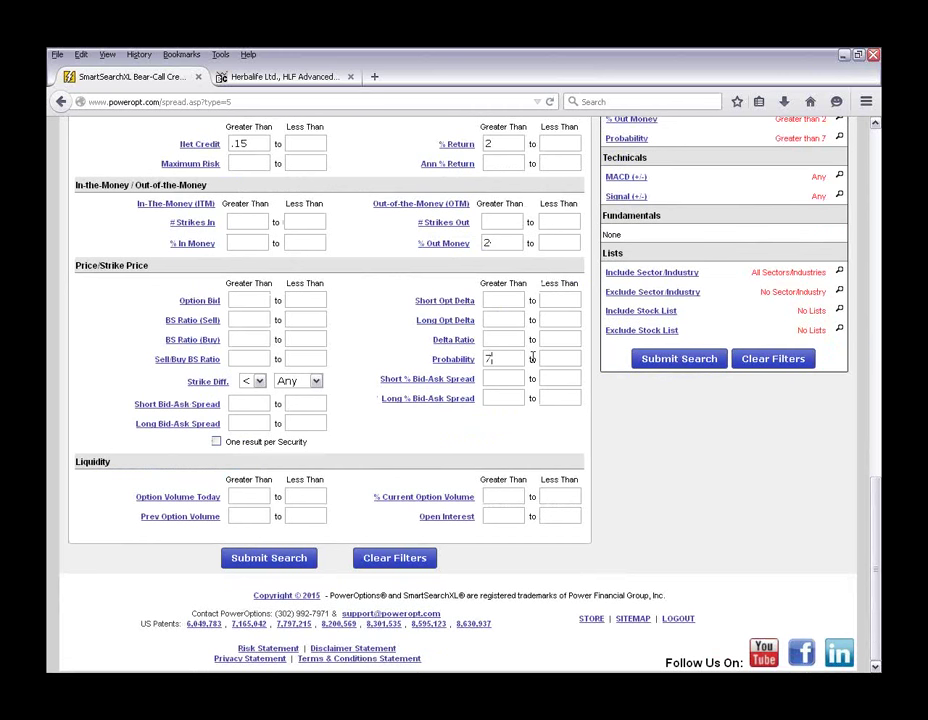
double_click(495, 358)
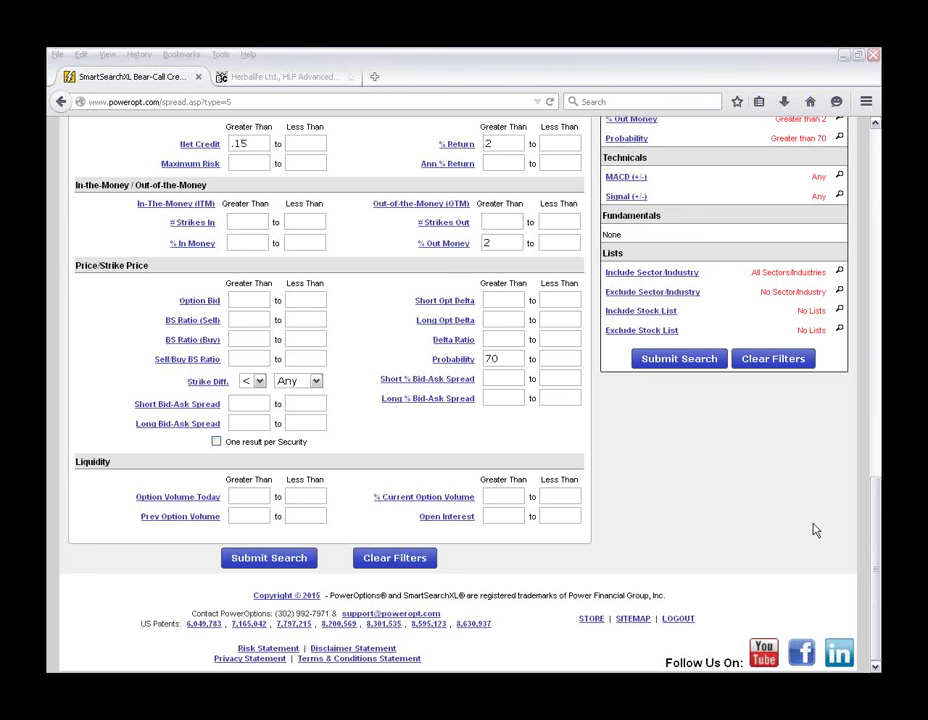
left_click(505, 359)
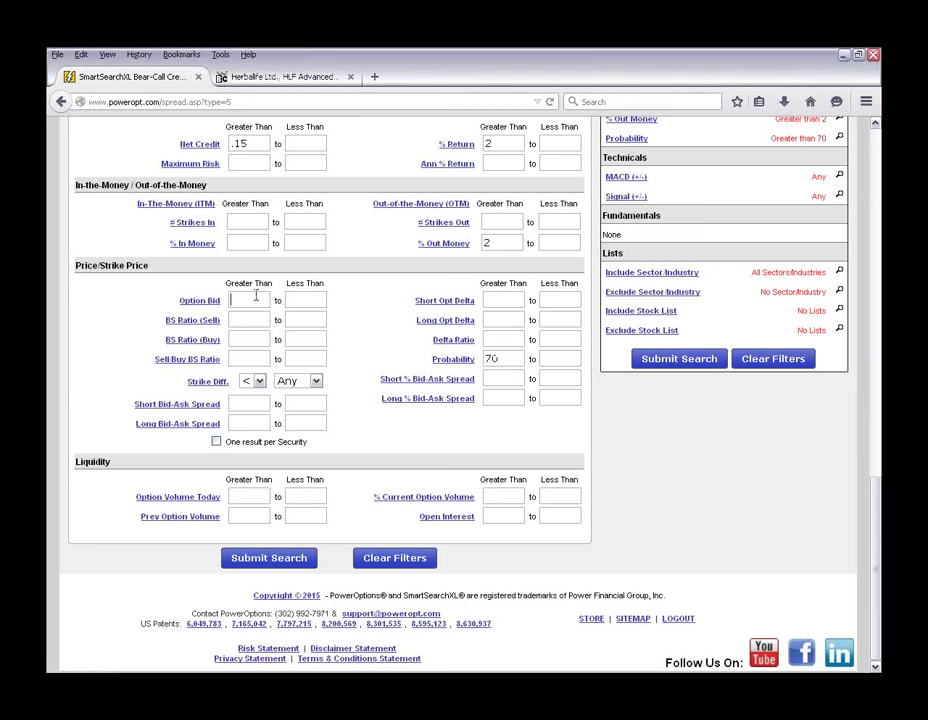
left_click(256, 146)
- Set the Strike Diff. filter to greater than or equal to 2.00
mouse_move(441, 341)
left_click(258, 381)
left_click(247, 444)
left_click(288, 383)
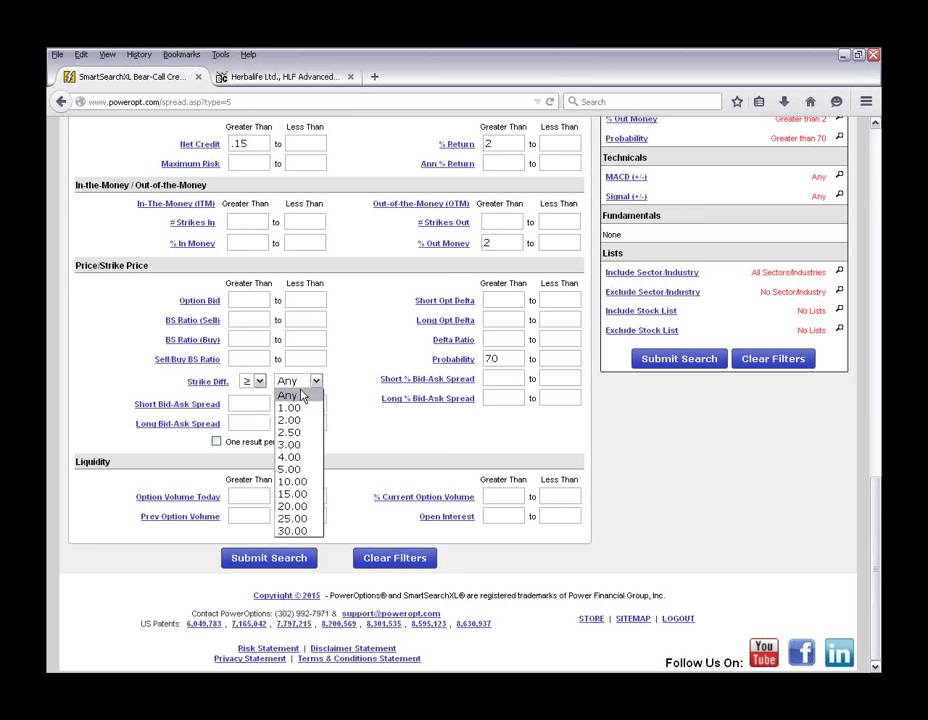
left_click(292, 421)
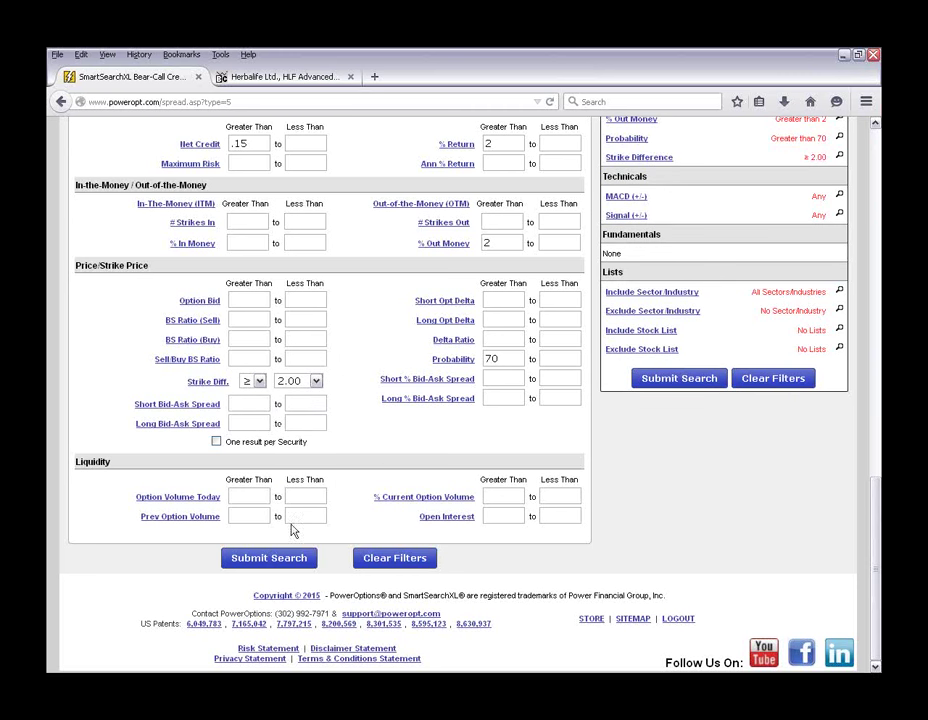
- Set the liquidity filters to Option Volume Today greater than 10 and Prev Option Volume greater than 100
left_click(253, 496)
type("10")
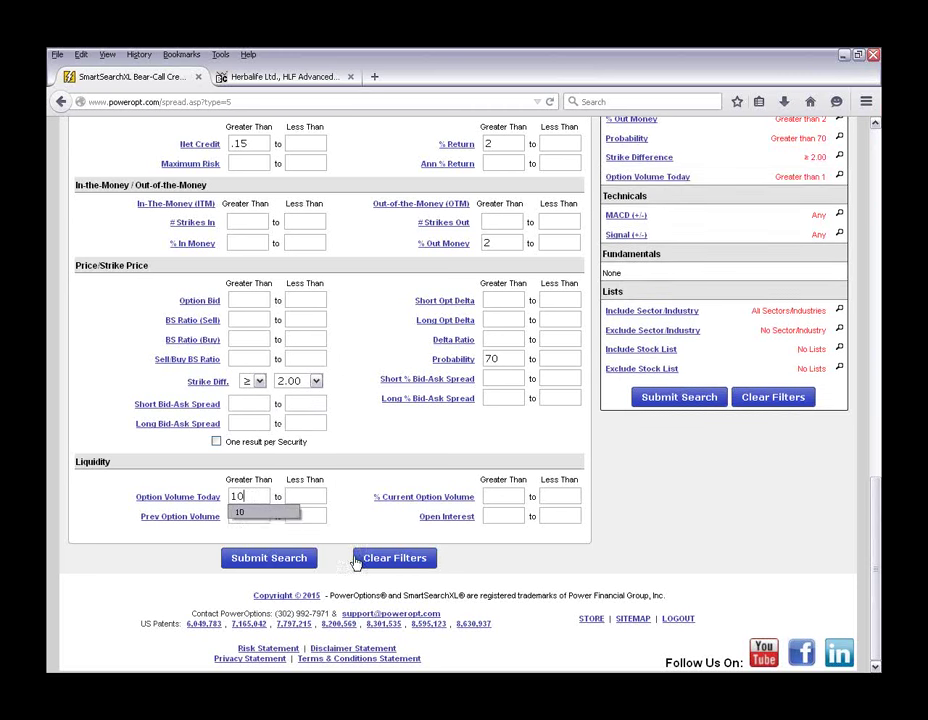
left_click(514, 497)
left_click(240, 515)
type("100")
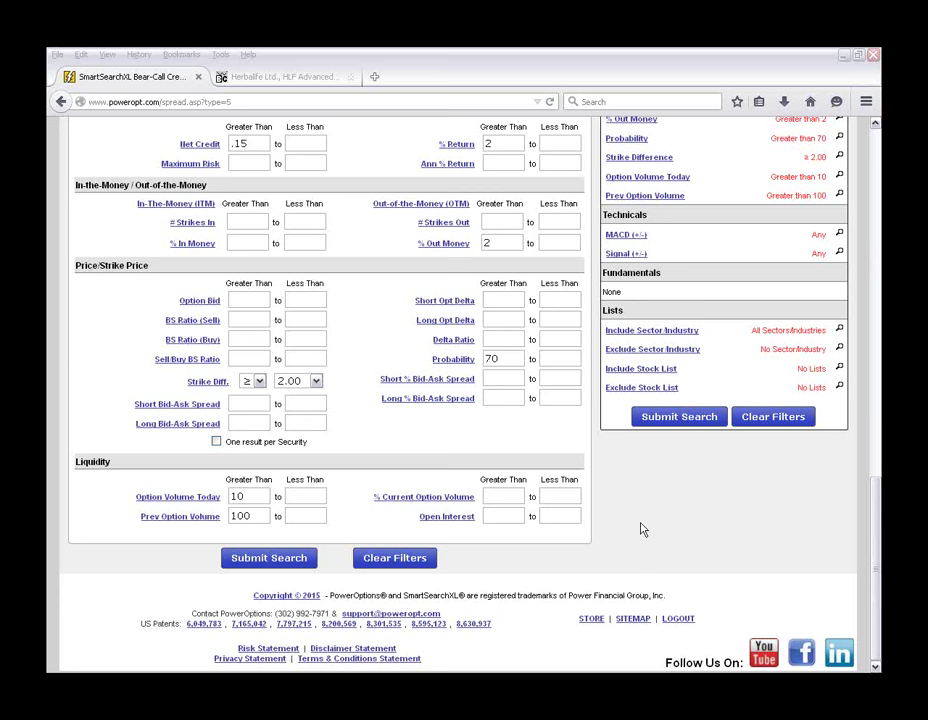
left_click(629, 553)
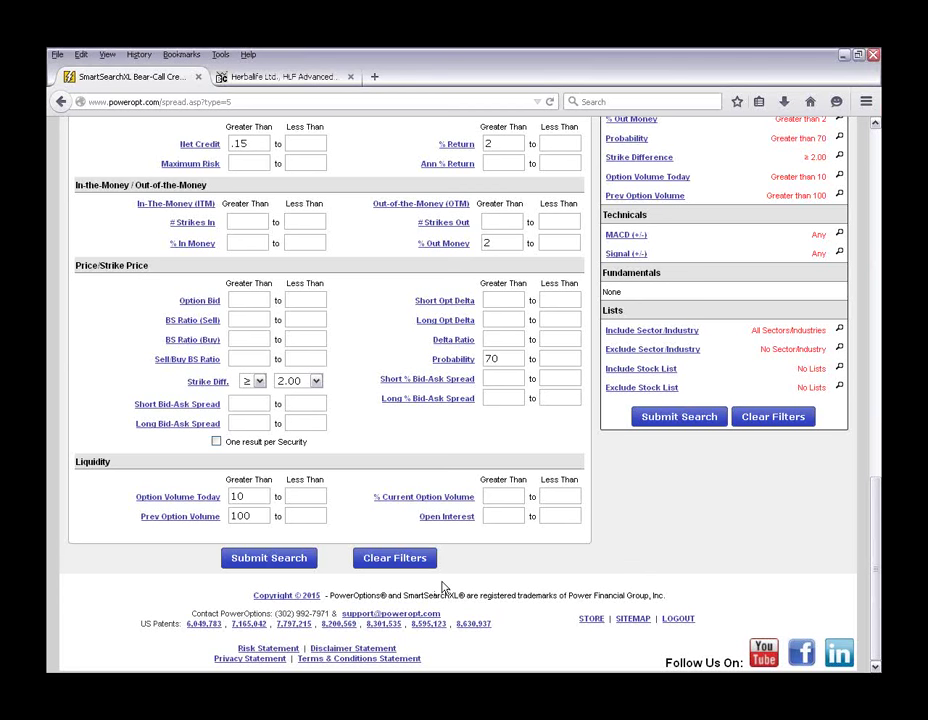
- Review the option filters entered for the bear call search and open the technical filters
scroll(434, 381, "up", 3)
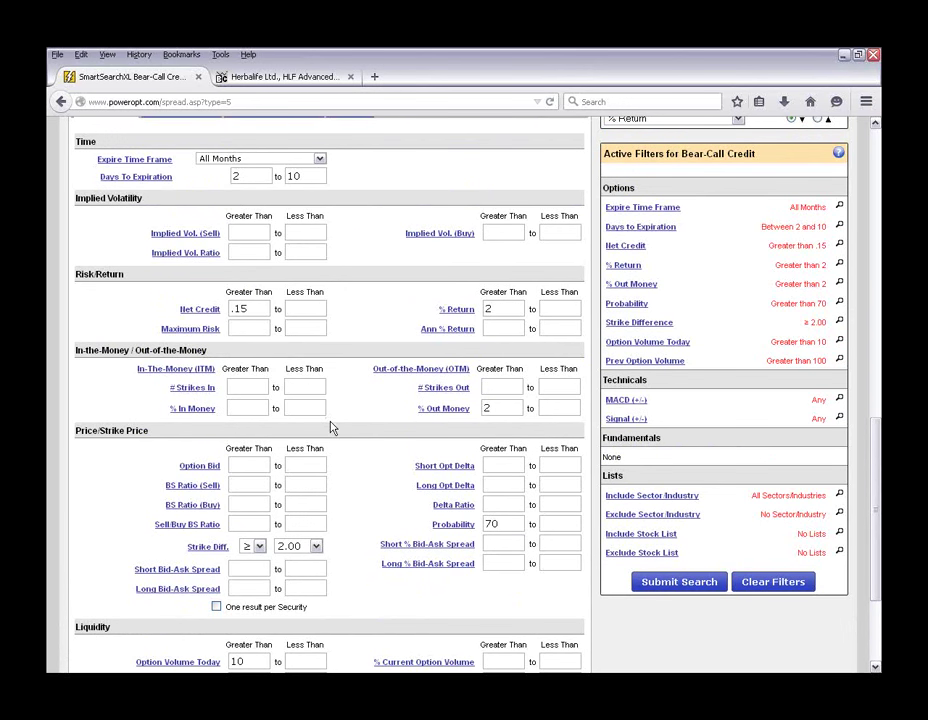
scroll(425, 387, "down", 2)
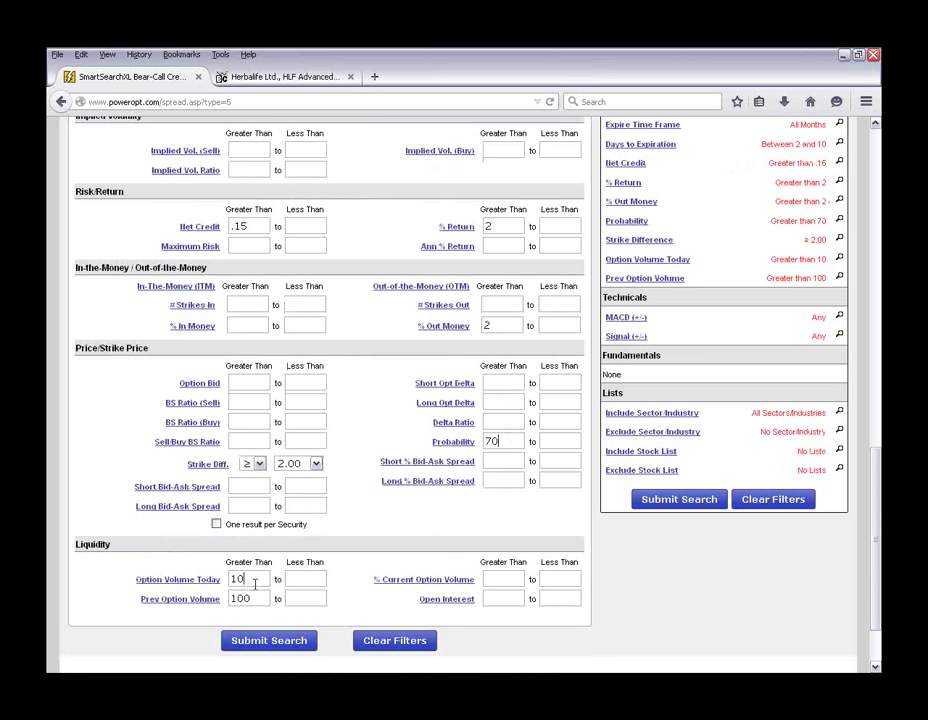
scroll(352, 418, "up", 3)
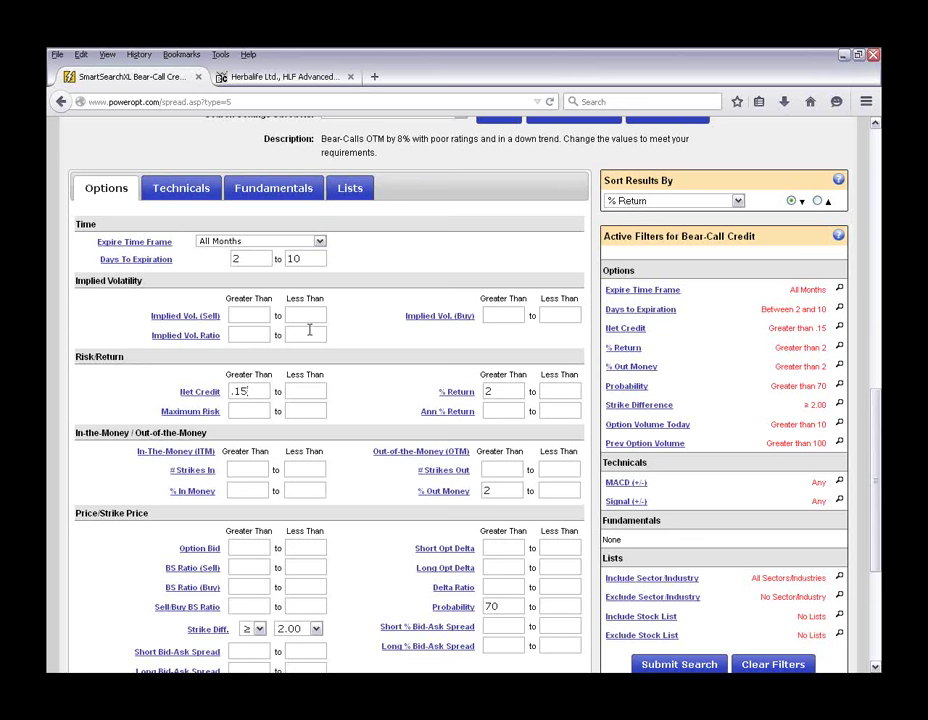
left_click(188, 196)
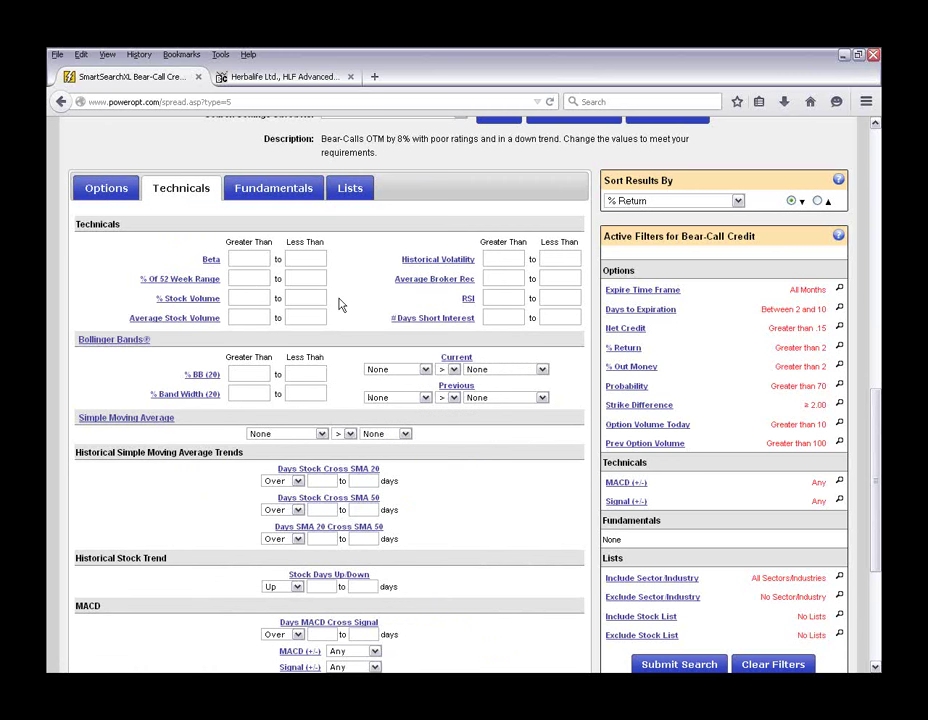
- Try an RSI filter of greater than 75, clear it again and check the RSI description
left_click(290, 317)
left_click(509, 299)
left_click(518, 296)
type("75")
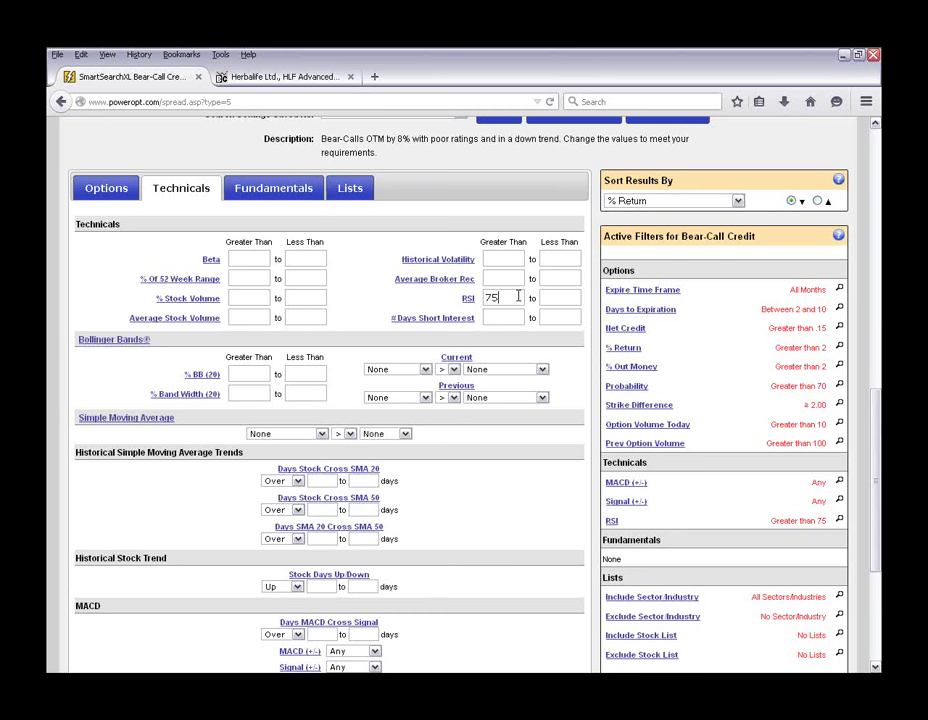
key("BackSpace")
key("BackSpace")
mouse_move(471, 304)
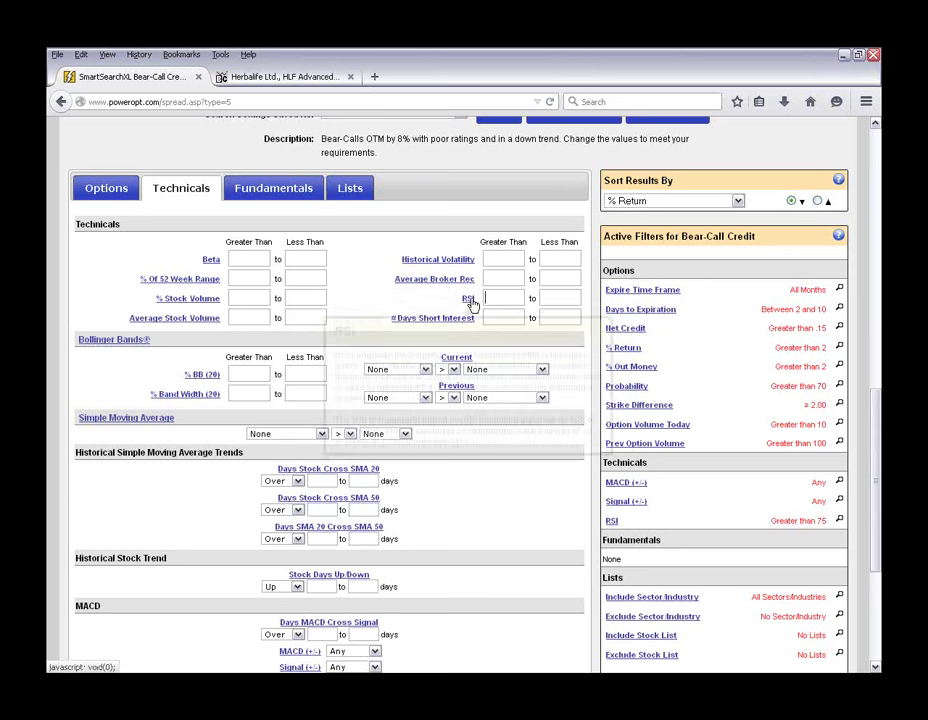
- Set the Simple Moving Average filter to Stock Price less than SMA20
left_click(322, 434)
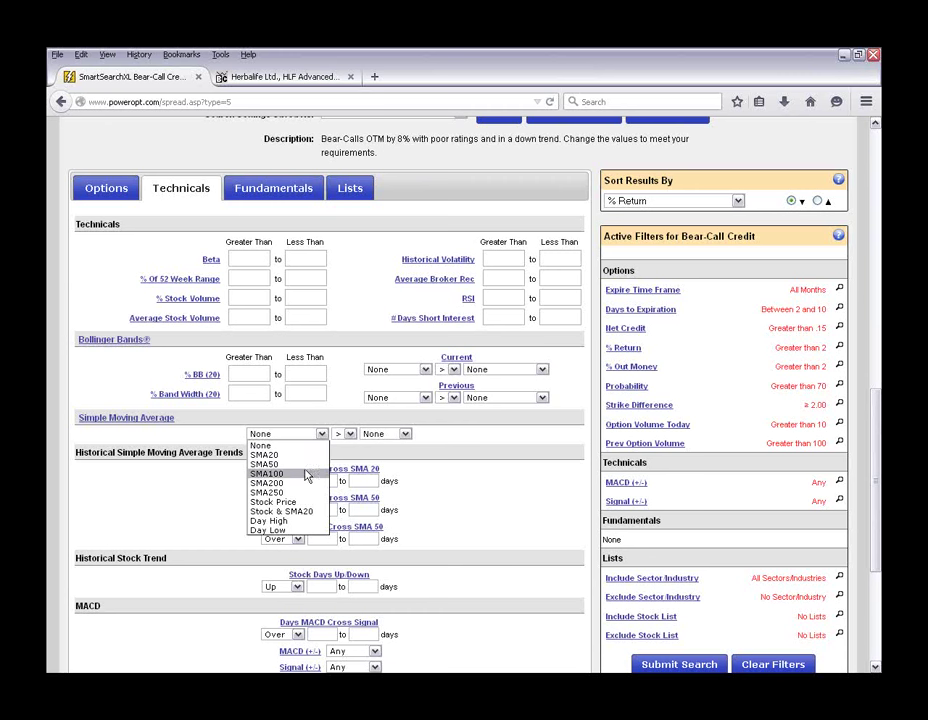
left_click(278, 502)
left_click(349, 434)
left_click(347, 450)
left_click(380, 434)
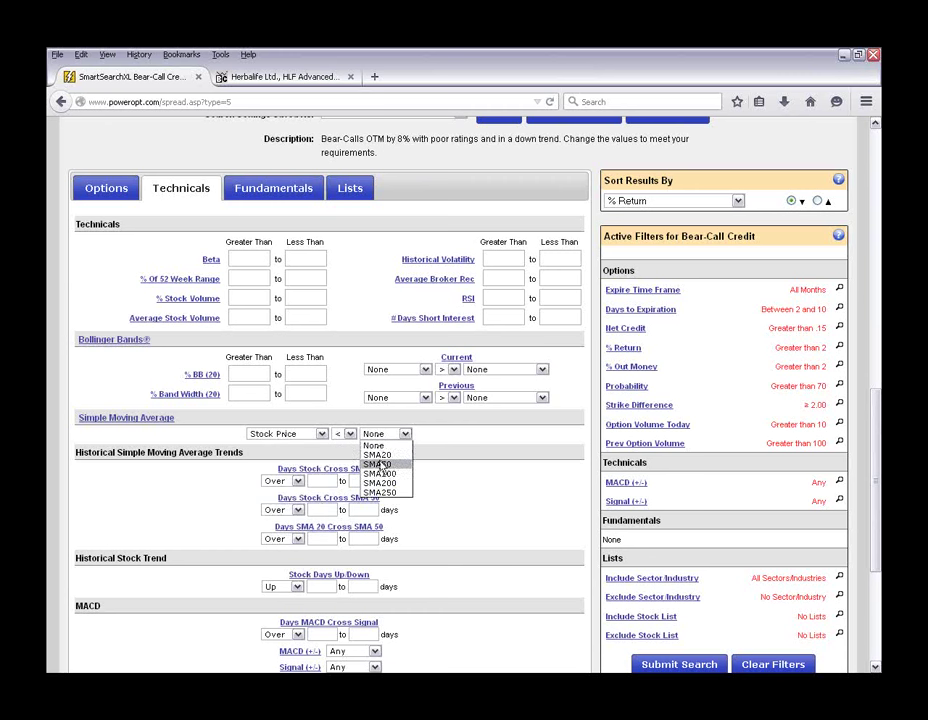
left_click(379, 455)
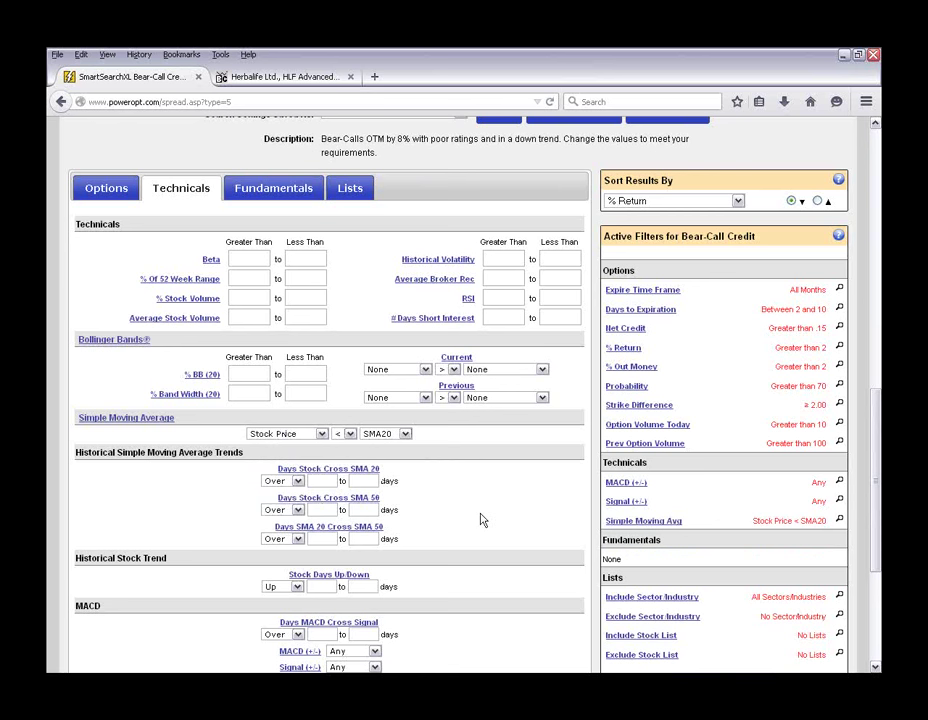
- Set the Days MACD Cross Signal filter to Under with a minimum of 1 day
scroll(483, 520, "down", 3)
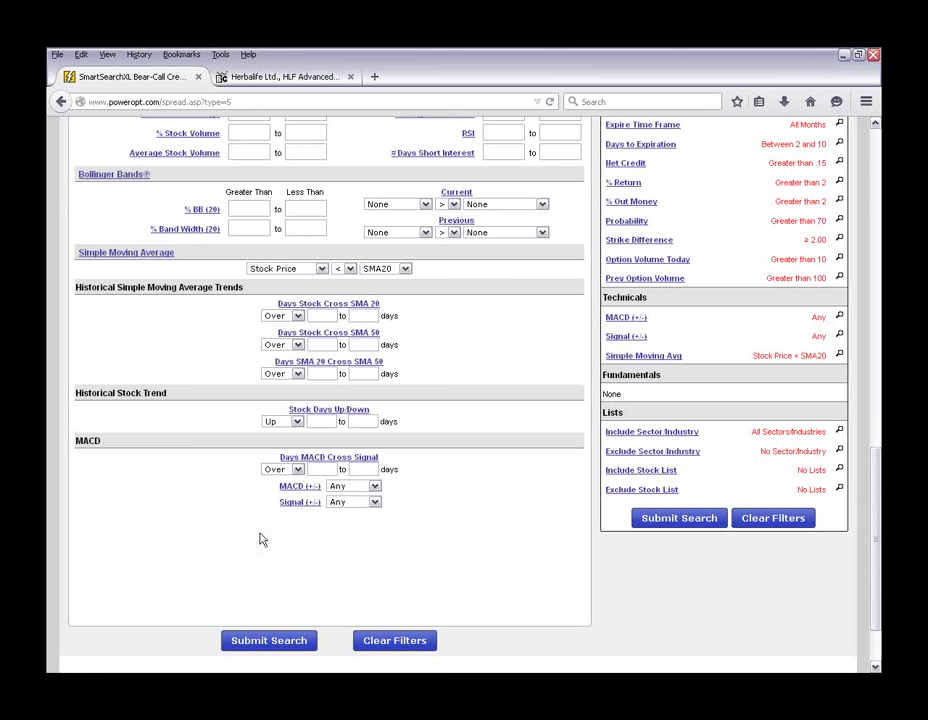
left_click(284, 469)
left_click(288, 491)
left_click(334, 470)
type("1")
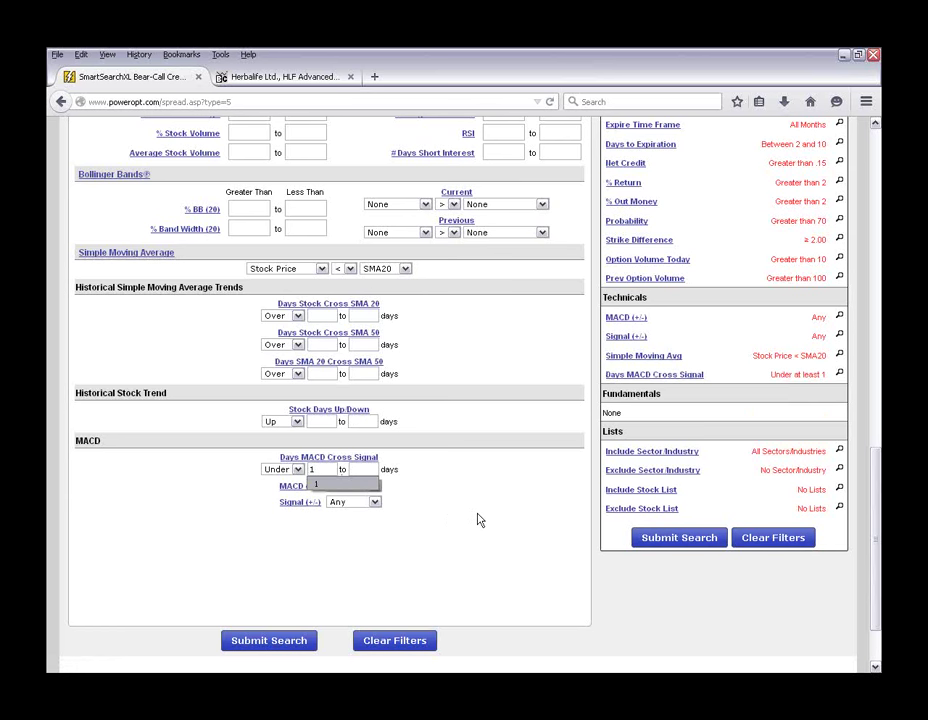
left_click(478, 526)
- Set the fundamental Earnings Date filter to Not between now and expiration for the bear call search
scroll(476, 534, "up", 5)
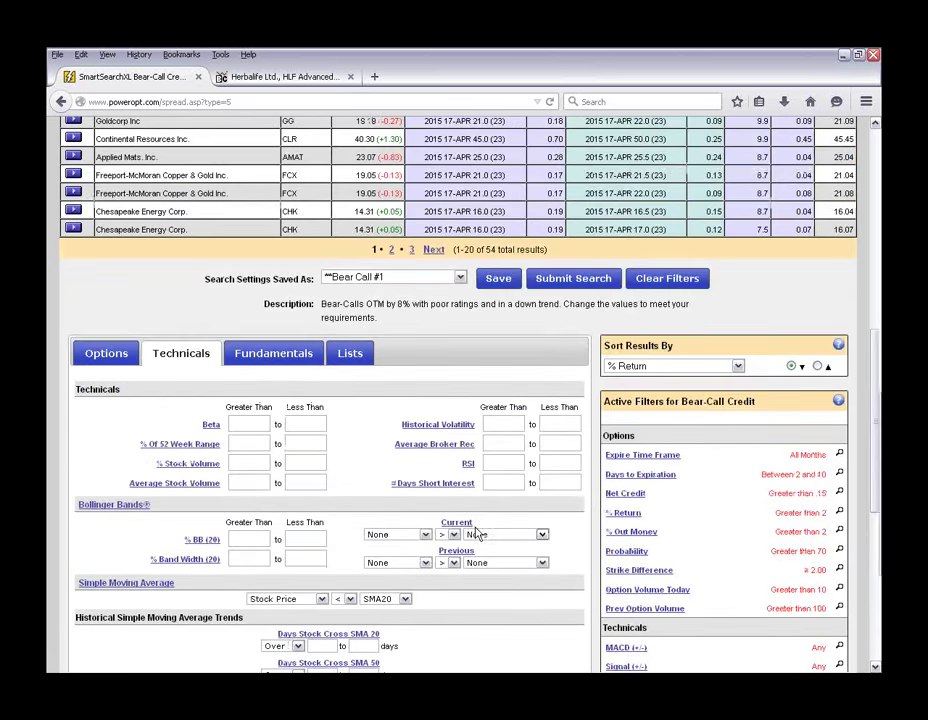
left_click(273, 353)
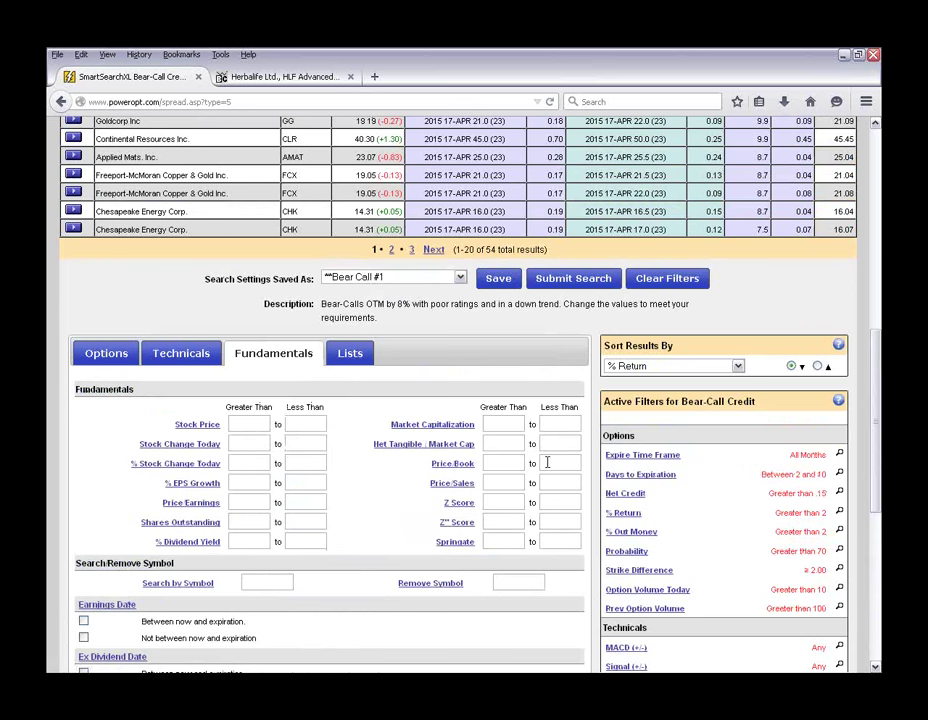
scroll(250, 330, "down", 2)
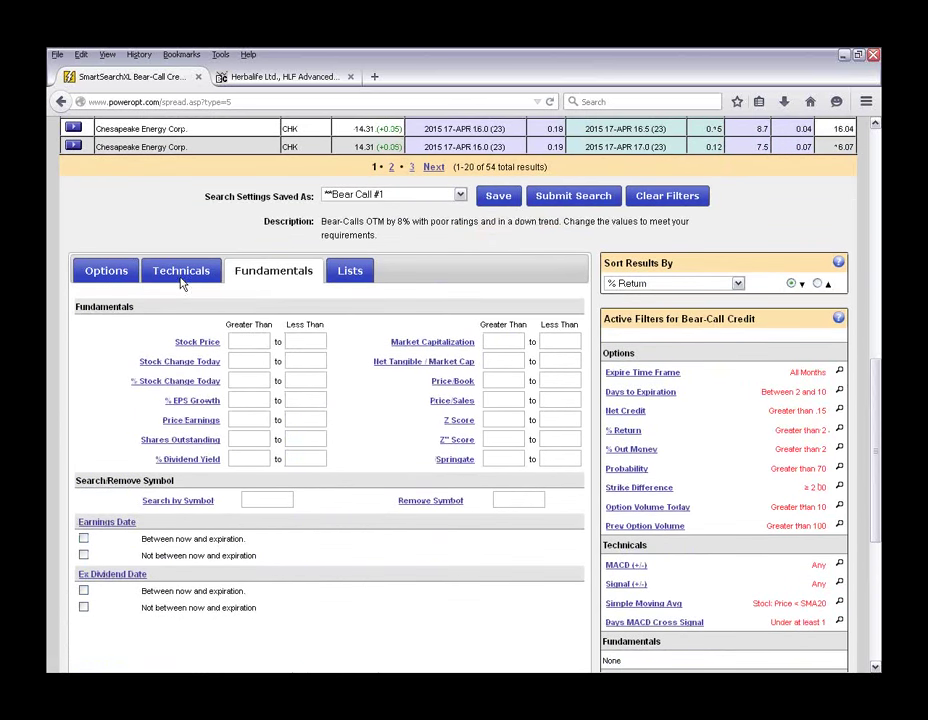
left_click(182, 276)
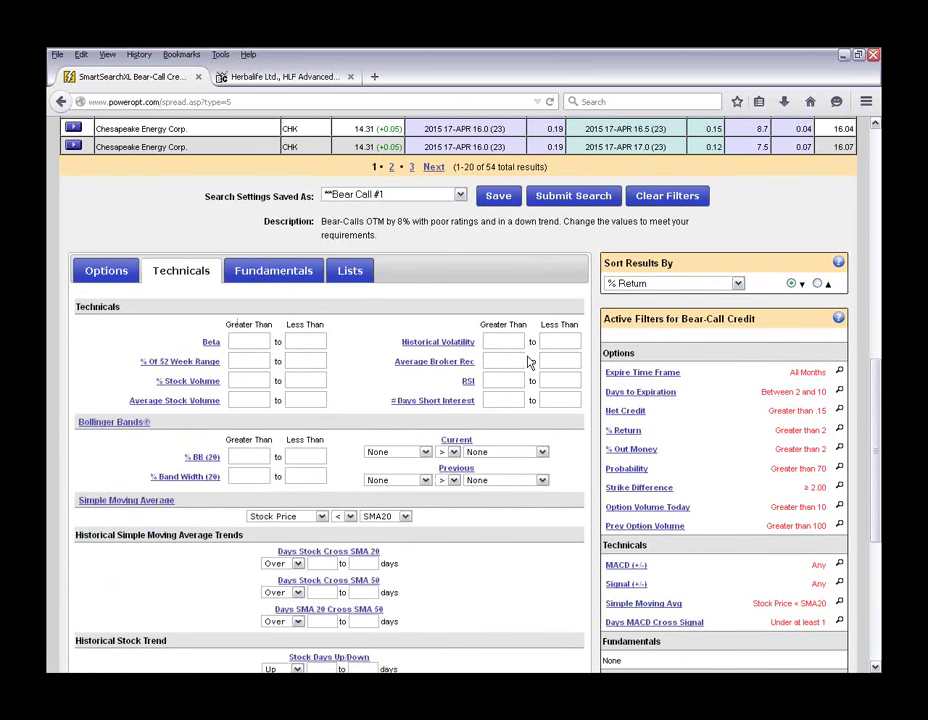
left_click(273, 271)
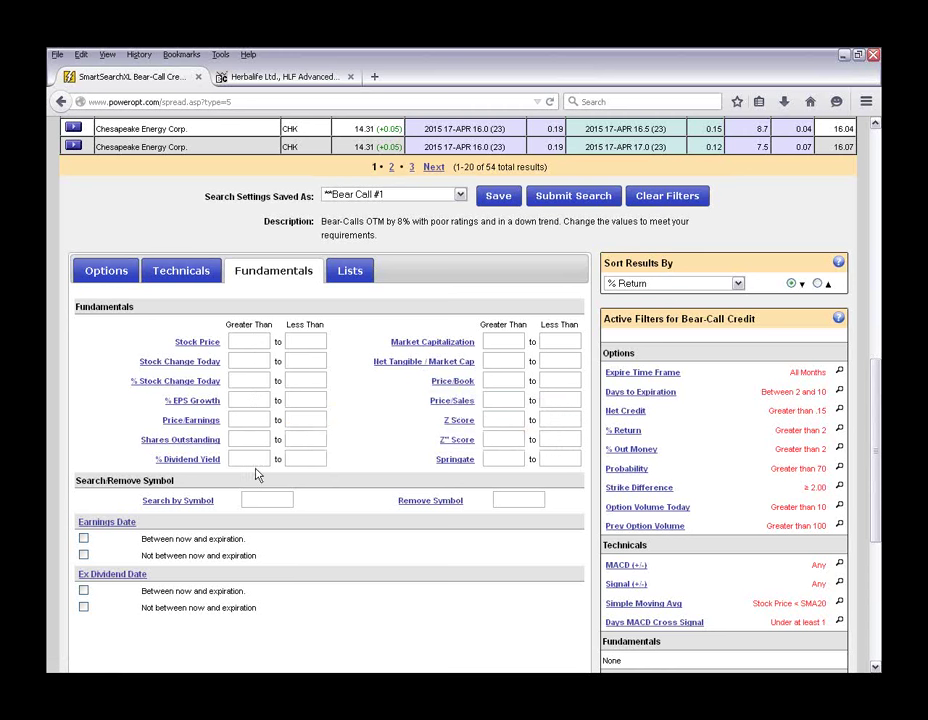
left_click(83, 556)
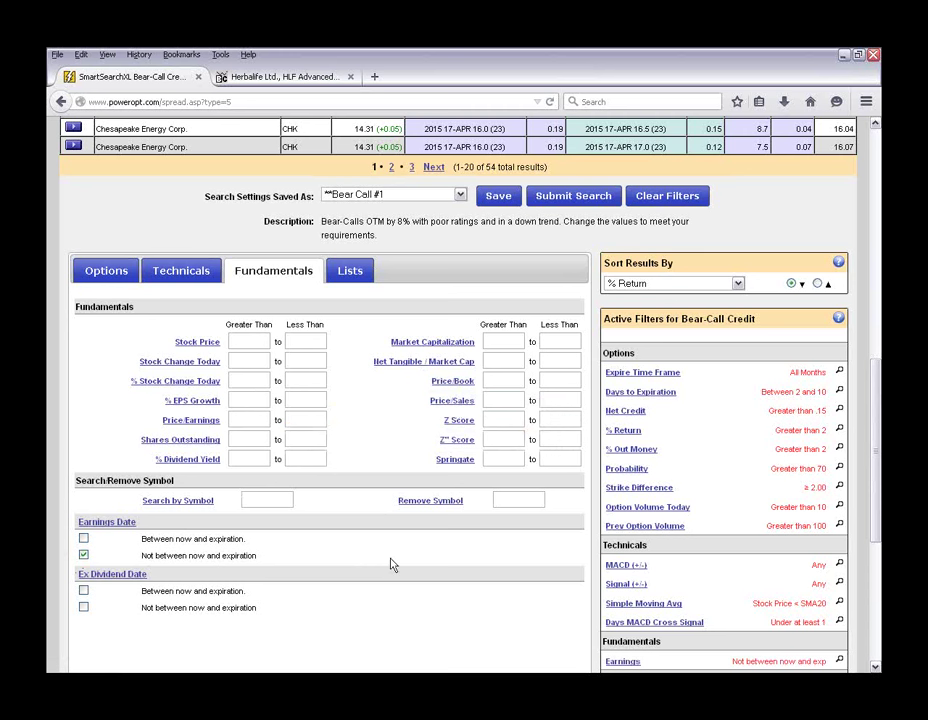
- Check the technical filters once more and submit the bear call credit search
left_click(168, 271)
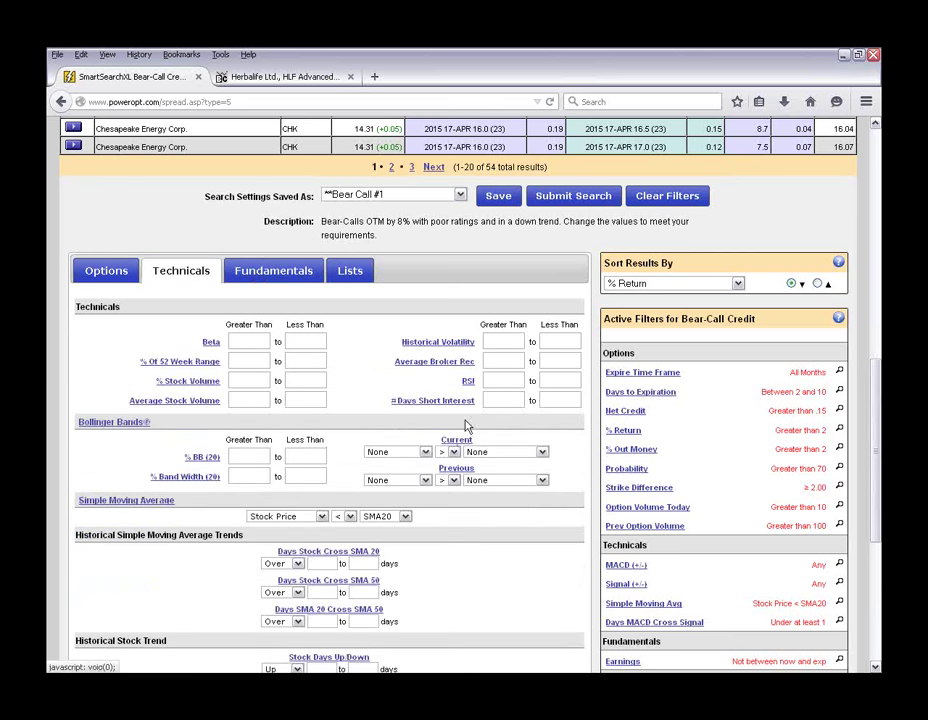
scroll(434, 427, "down", 3)
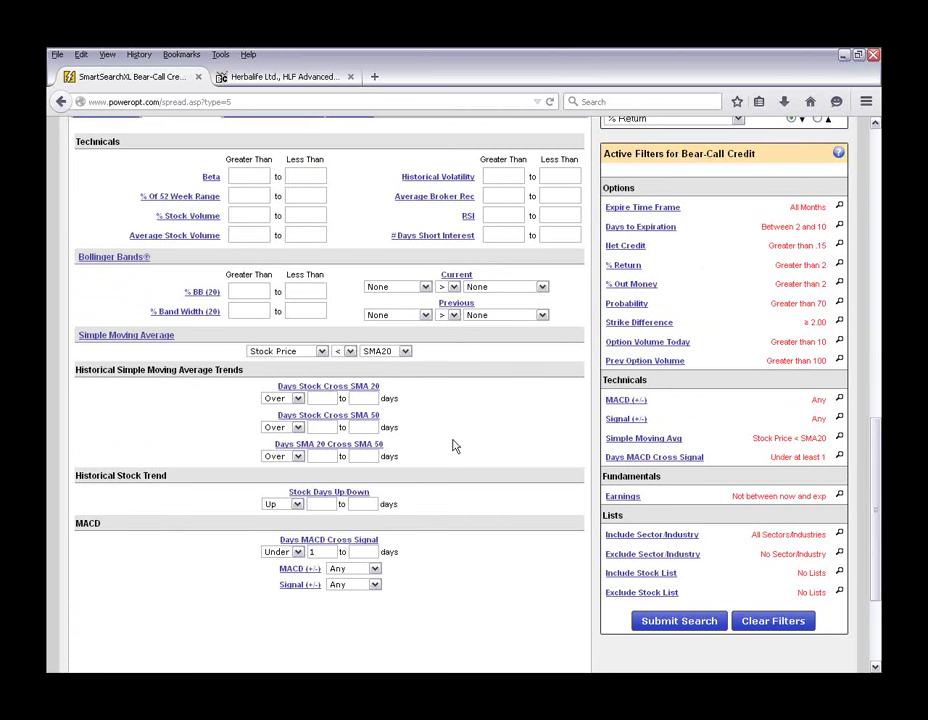
left_click(703, 621)
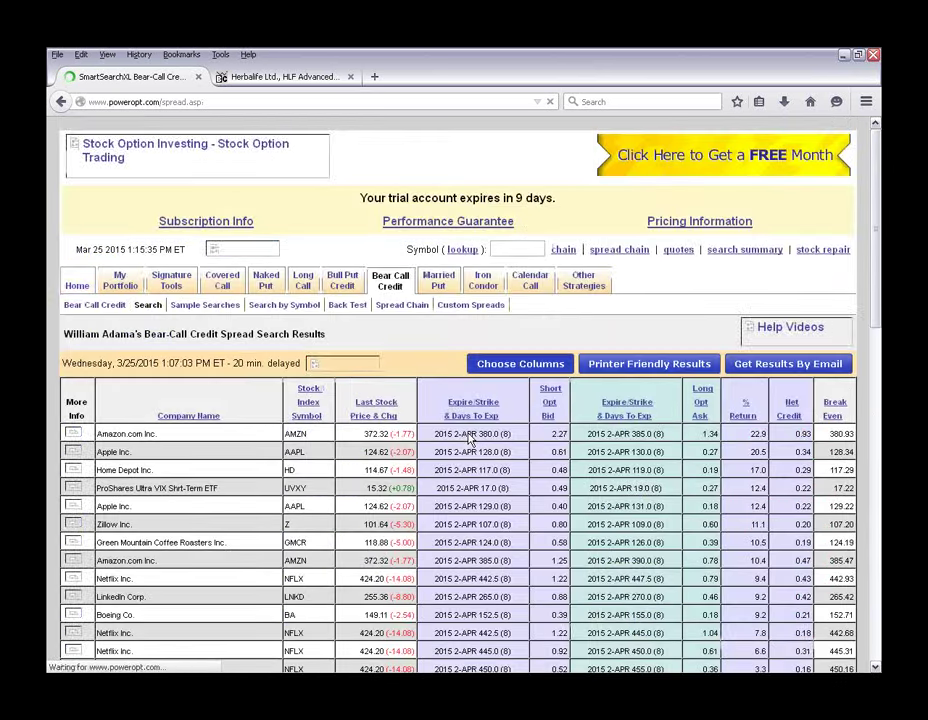
- Examine the bear call results, the active filters, and the strikes and expirations of the top Amazon and Apple spreads
scroll(470, 440, "down", 5)
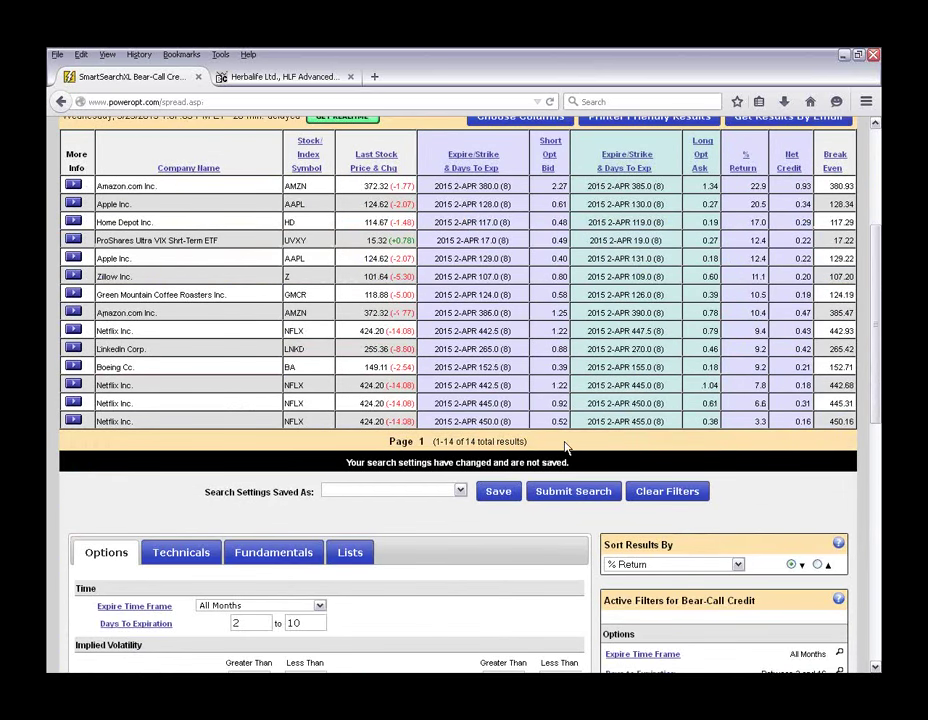
scroll(540, 447, "down", 3)
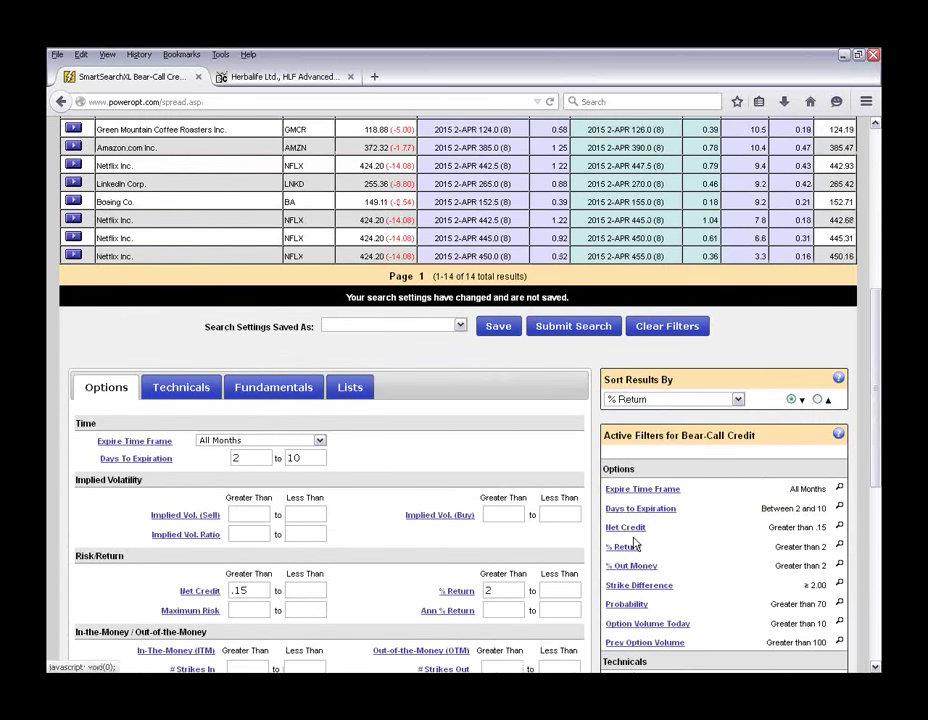
scroll(560, 470, "down", 3)
scroll(560, 490, "down", 1)
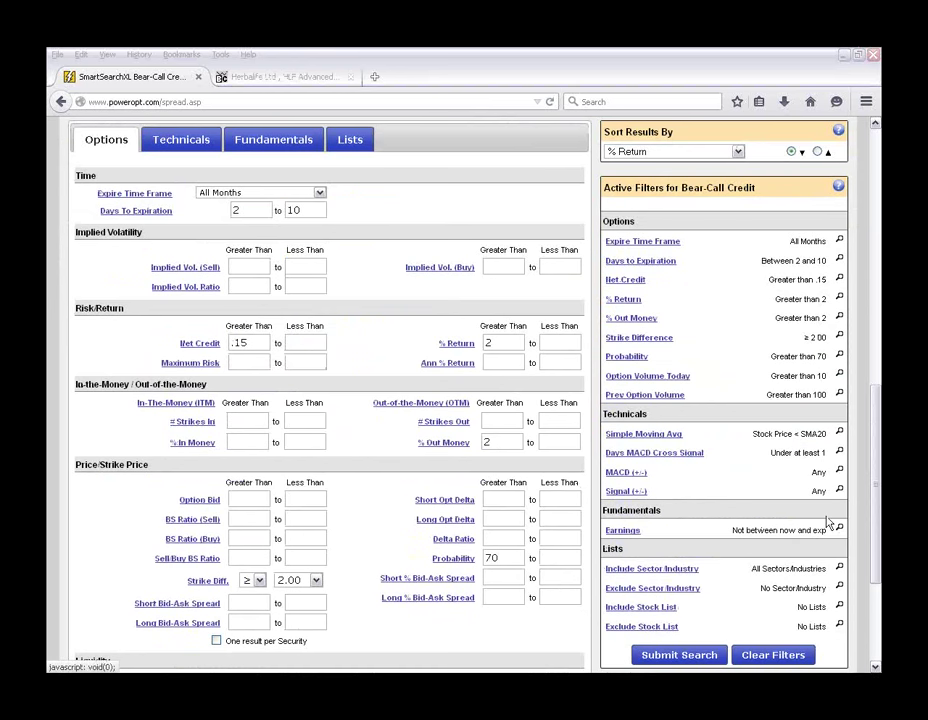
left_click(408, 377)
scroll(379, 393, "up", 5)
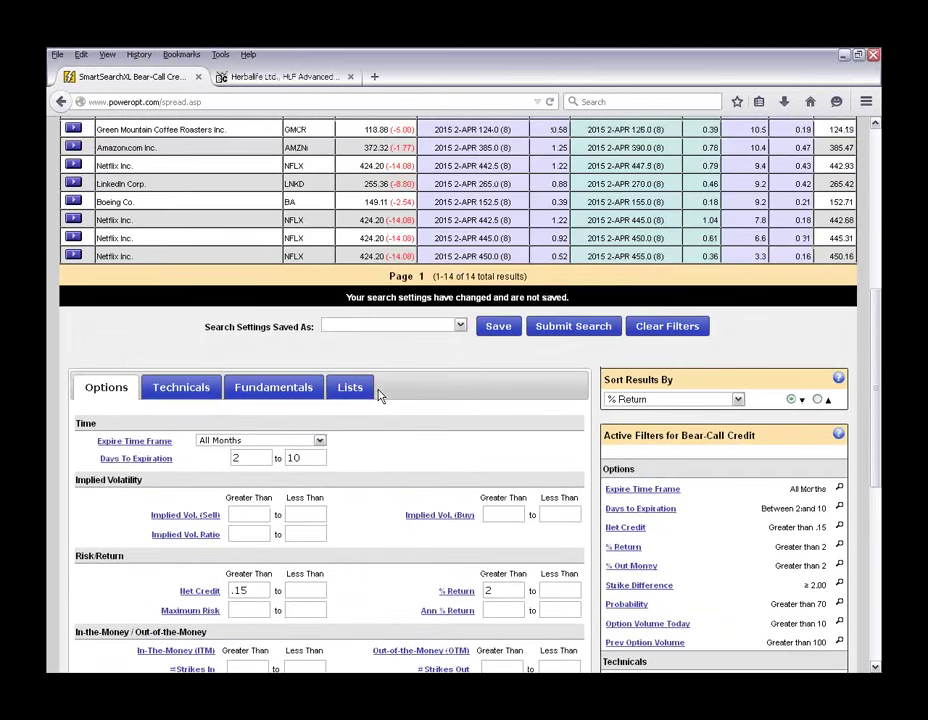
scroll(200, 232, "up", 2)
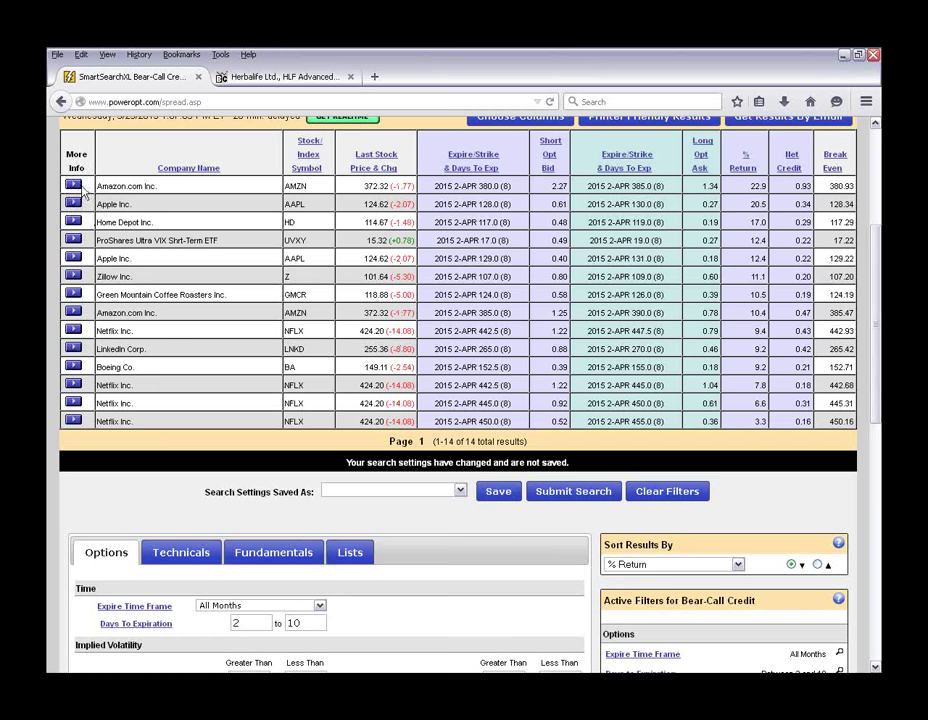
left_click_drag(471, 186, 510, 187)
left_click_drag(607, 186, 650, 186)
left_click(690, 263)
left_click_drag(446, 204, 511, 204)
left_click(351, 225)
- Open the profit/loss analysis of the Apple 2-APR 128/130 call spread from the search results
left_click(76, 204)
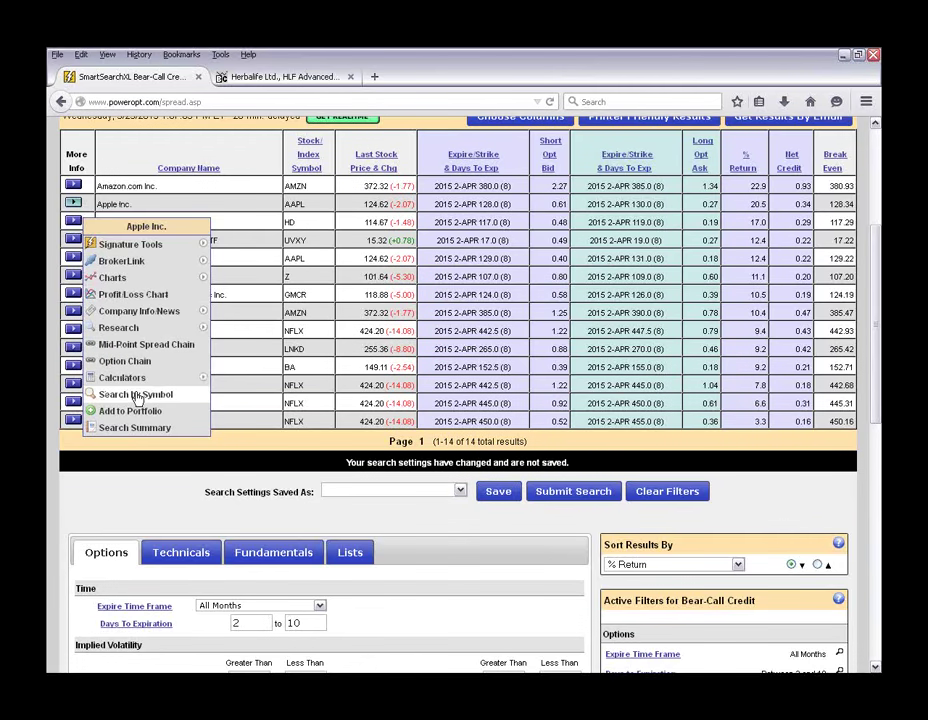
left_click(99, 222)
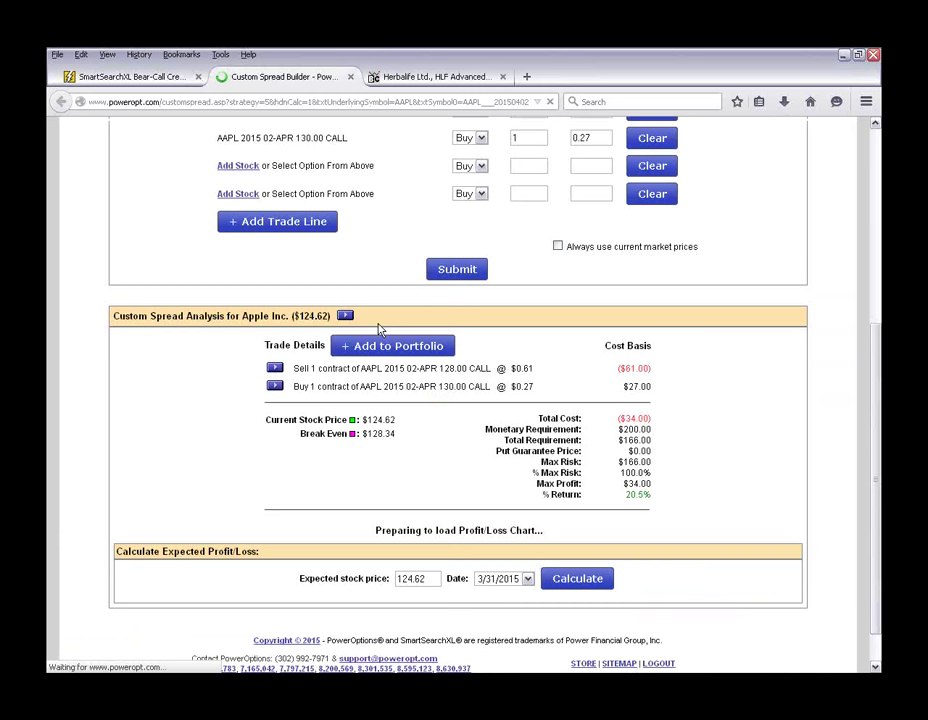
scroll(378, 328, "down", 2)
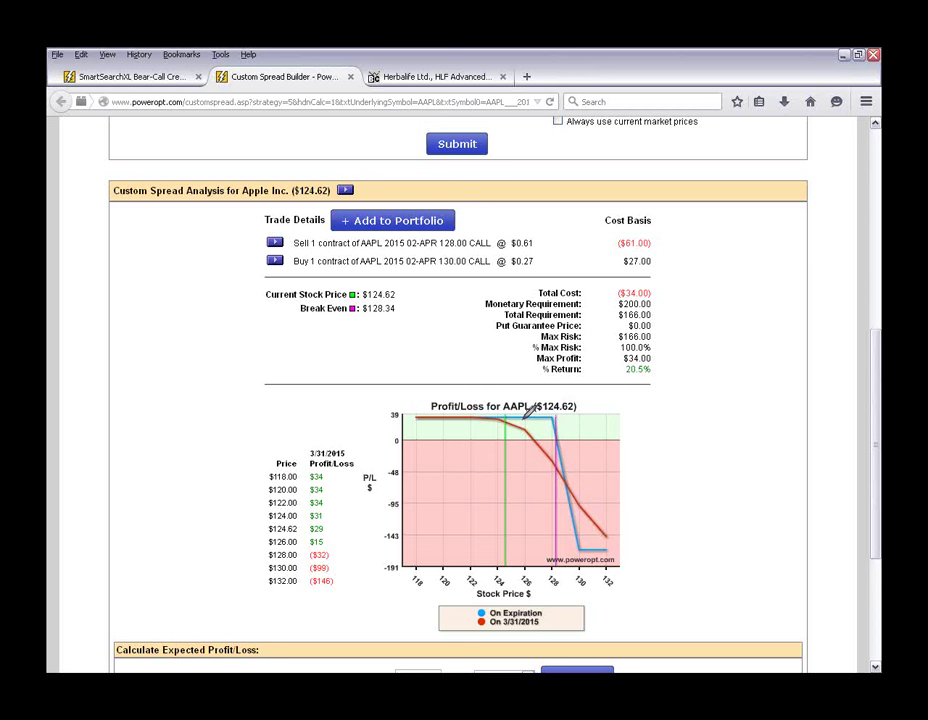
- Mark the price path from the current stock price past break-even to maximum loss on Apple's profit/loss chart, and clear the markings
mouse_move(522, 419)
left_mouse_down()
mouse_move(565, 410)
mouse_move(541, 427)
left_mouse_up()
mouse_move(505, 432)
left_mouse_down()
mouse_move(540, 432)
mouse_move(548, 420)
mouse_move(555, 430)
left_mouse_up()
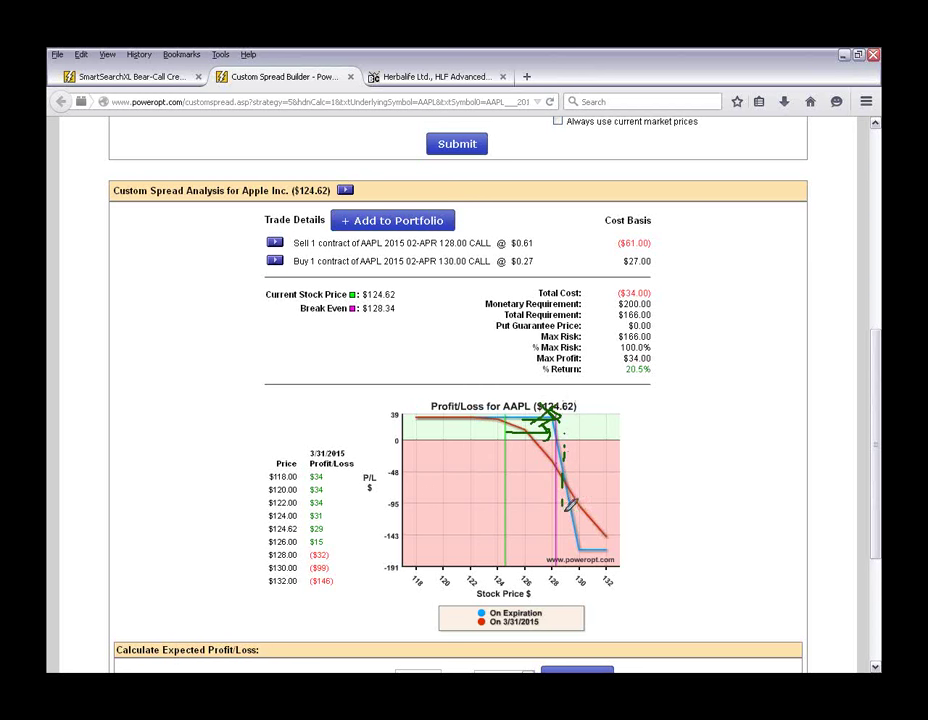
mouse_move(549, 420)
left_mouse_down()
mouse_move(549, 585)
mouse_move(586, 503)
left_mouse_up()
key("Escape")
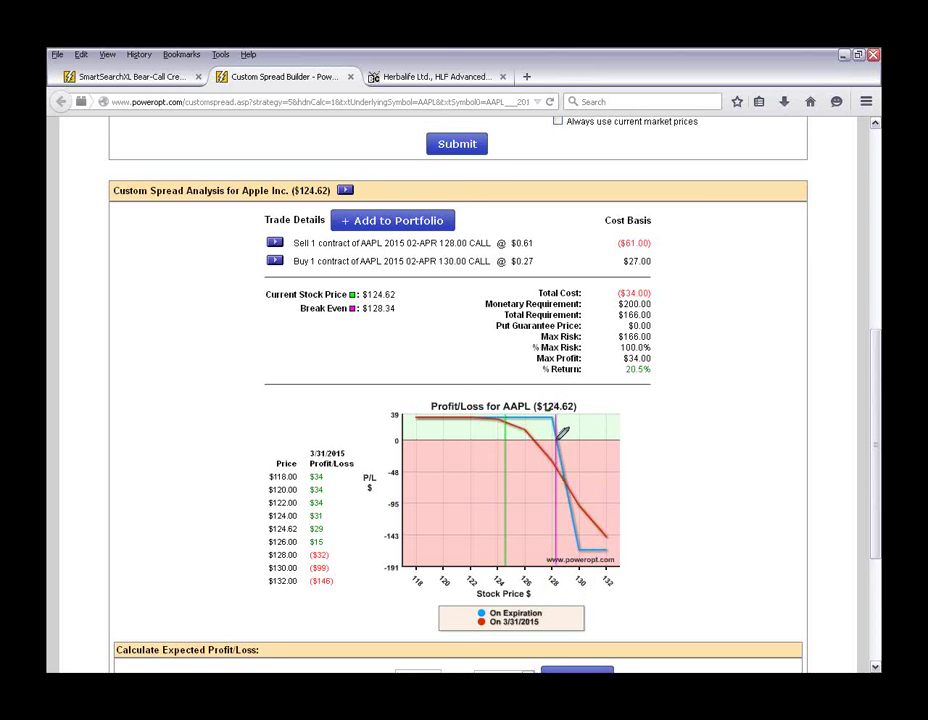
left_click_drag(557, 447, 558, 466)
mouse_move(545, 413)
left_mouse_down()
mouse_move(563, 440)
mouse_move(566, 548)
mouse_move(598, 550)
left_mouse_up()
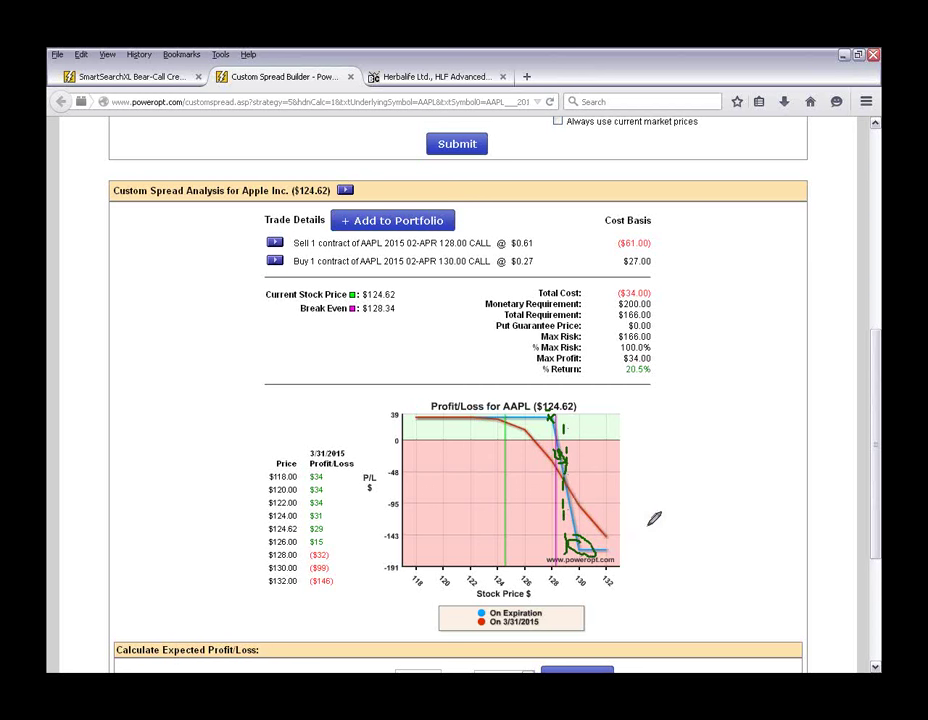
left_click_drag(565, 450, 601, 519)
left_click_drag(557, 439, 568, 425)
key("Escape")
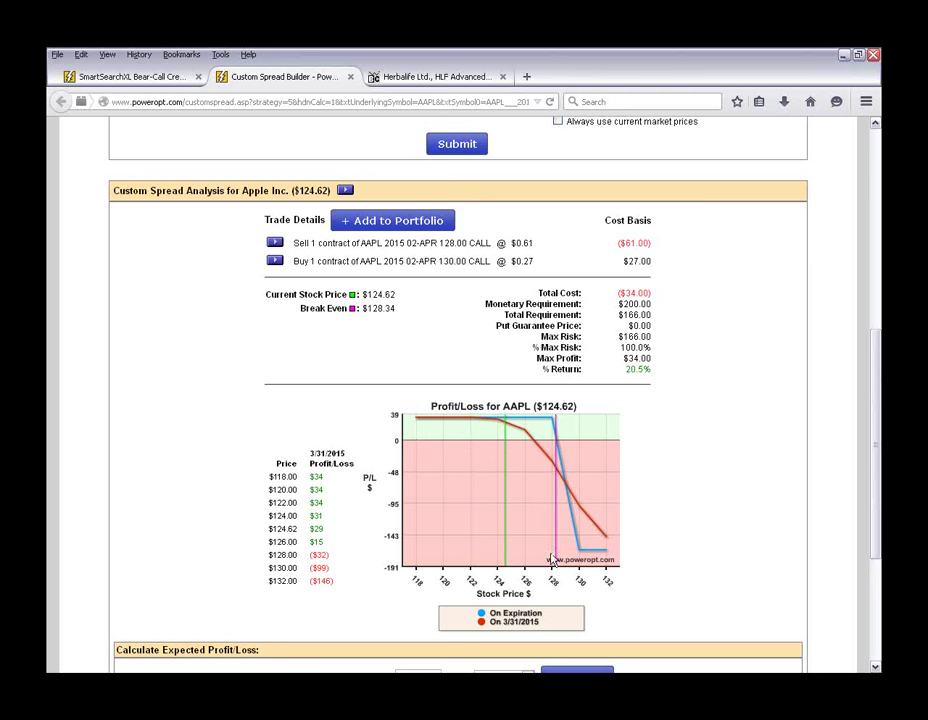
- Return to the bear call credit search and review its option filters
mouse_move(556, 428)
scroll(679, 505, "up", 6)
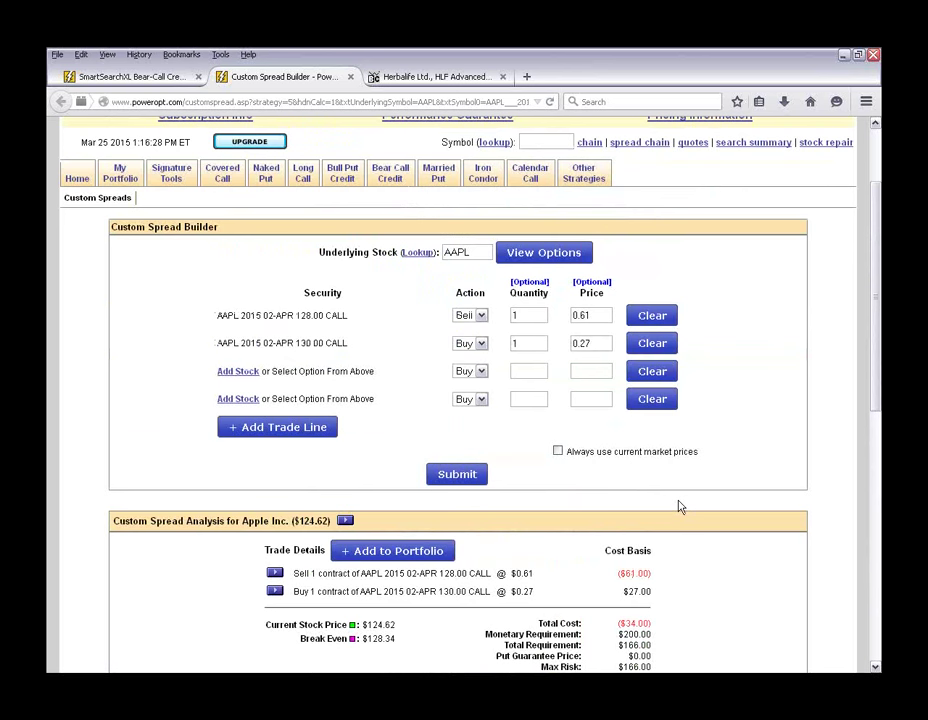
left_click(175, 80)
scroll(586, 478, "down", 5)
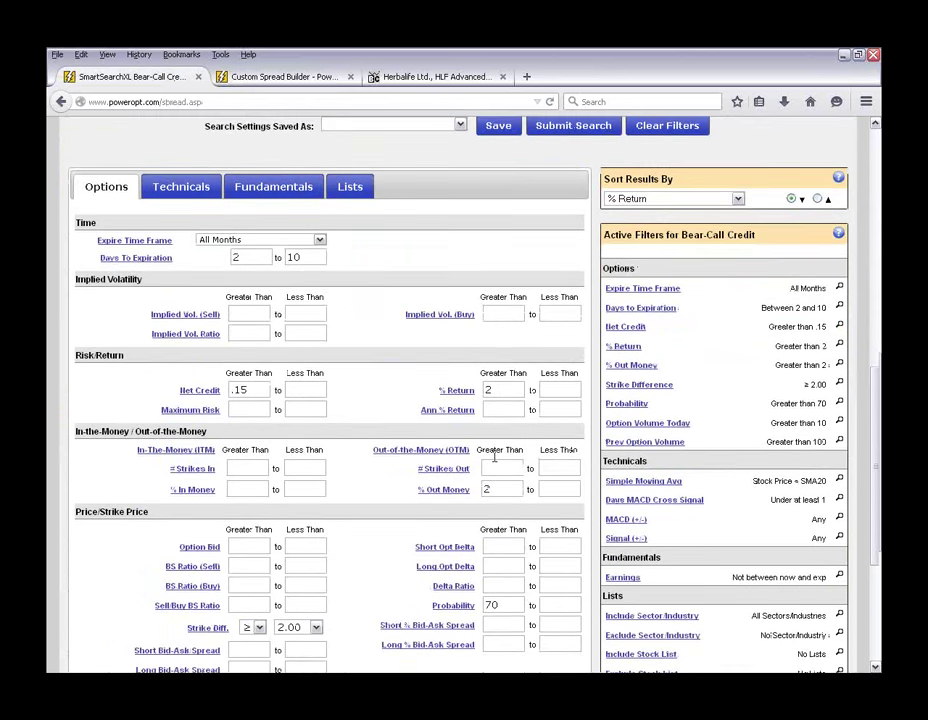
scroll(494, 457, "down", 3)
scroll(373, 360, "up", 3)
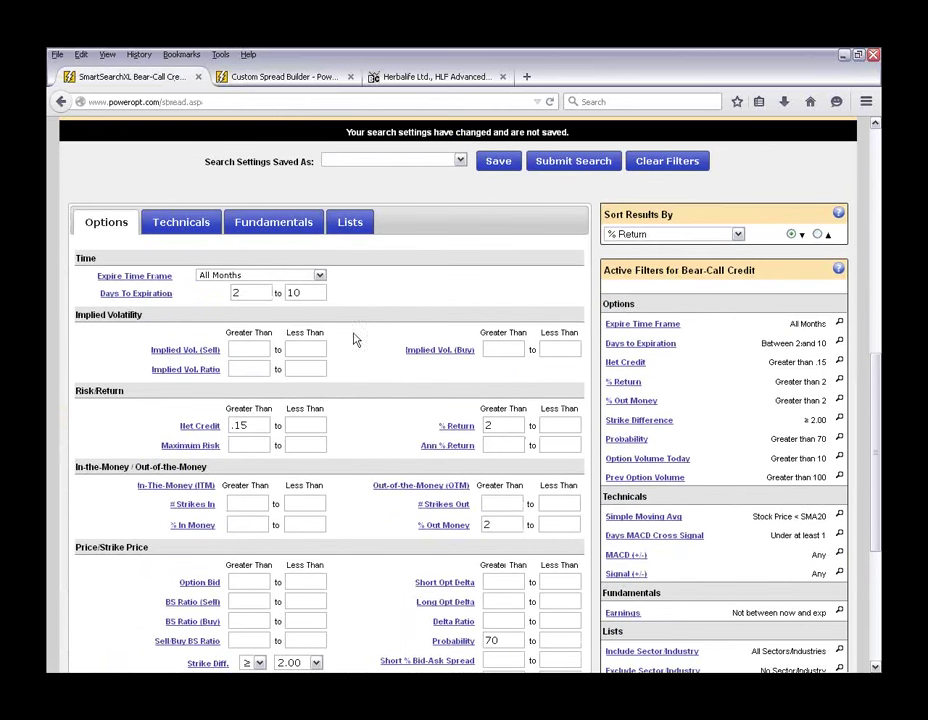
- Review the available fundamental and technical filters, including Price/Earnings, Market Capitalization, RSI and % BB (20)
left_click(280, 230)
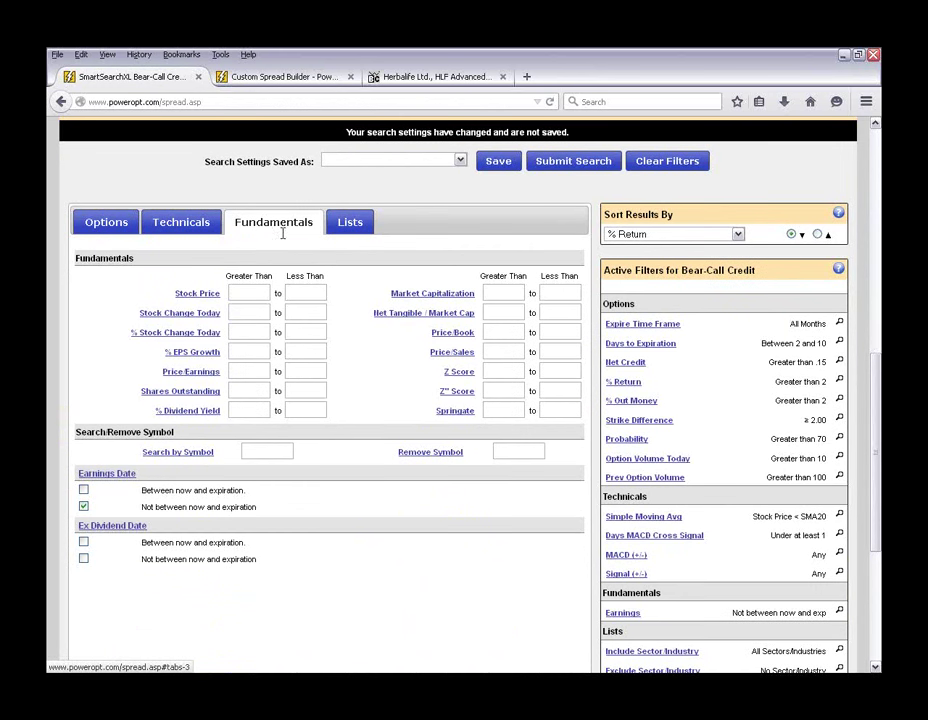
left_click(244, 370)
left_click(491, 292)
left_click(214, 235)
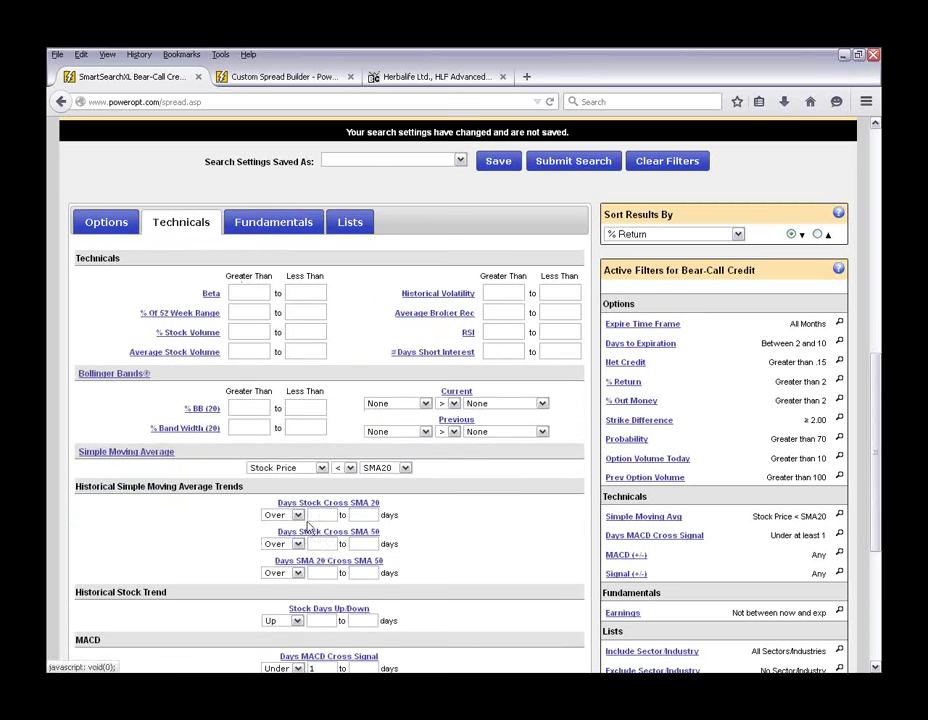
scroll(458, 375, "down", 2)
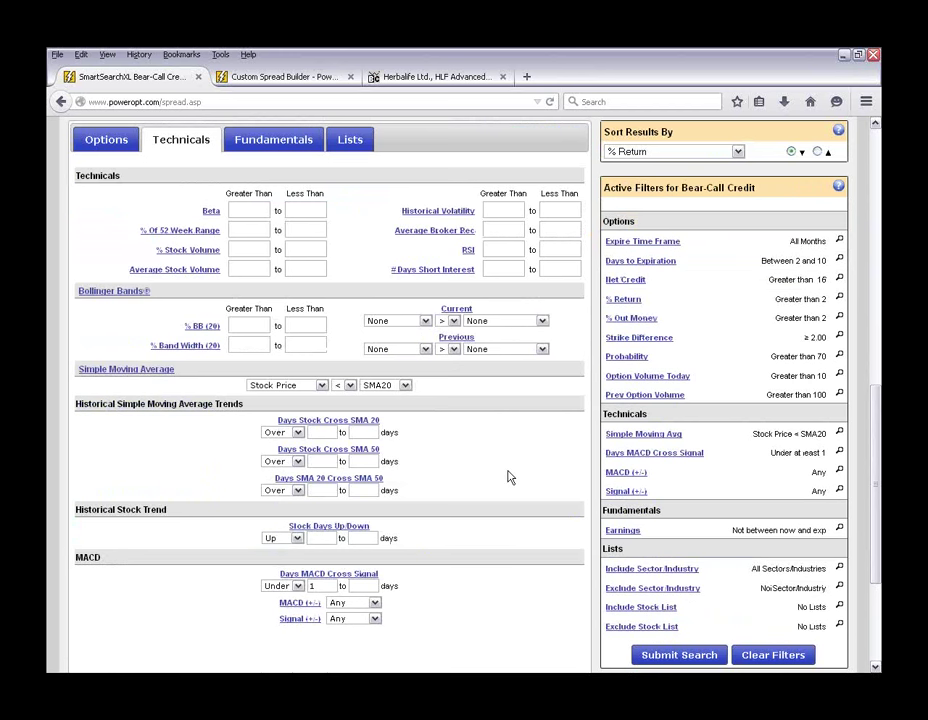
left_click(511, 249)
left_click(247, 326)
- Open the advanced stock chart for Amazon from the search results and examine its price, RSI and MACD plots
scroll(515, 656, "up", 5)
scroll(509, 654, "up", 3)
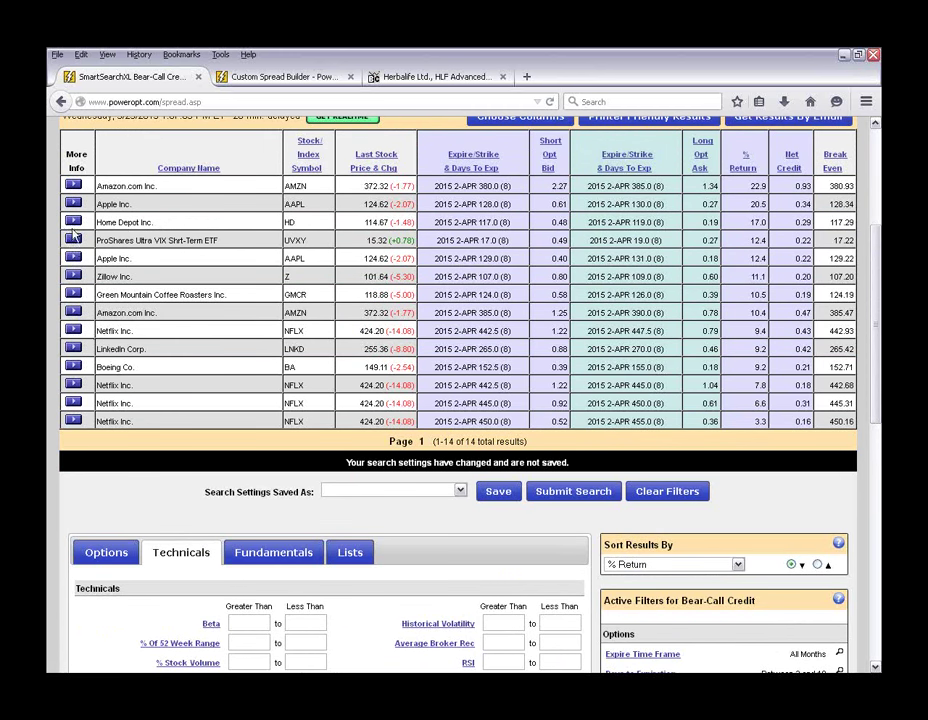
left_click(73, 187)
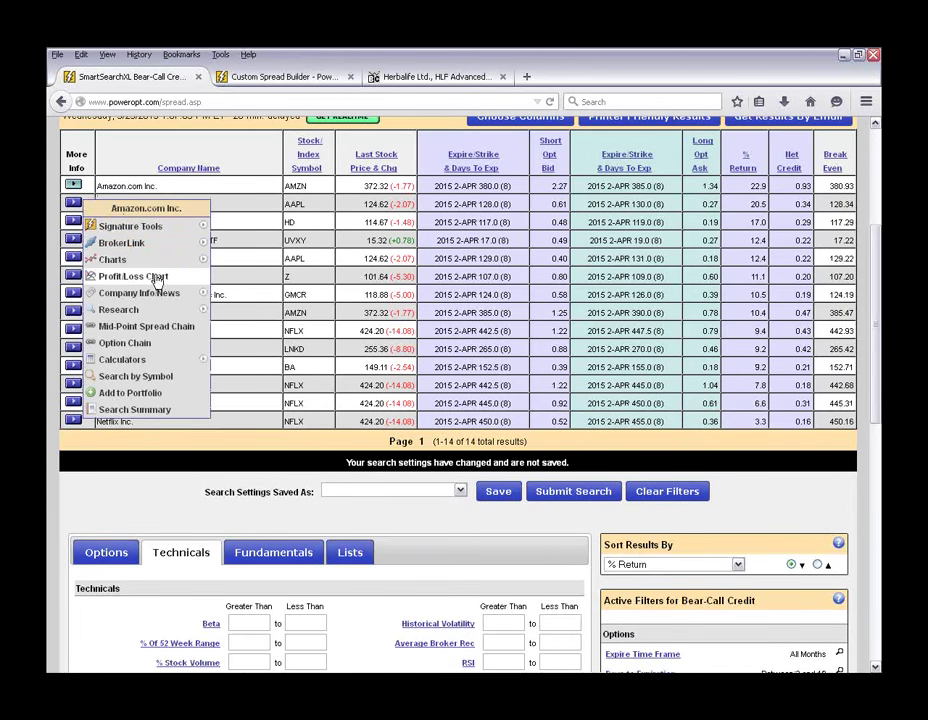
mouse_move(153, 262)
left_click(242, 276)
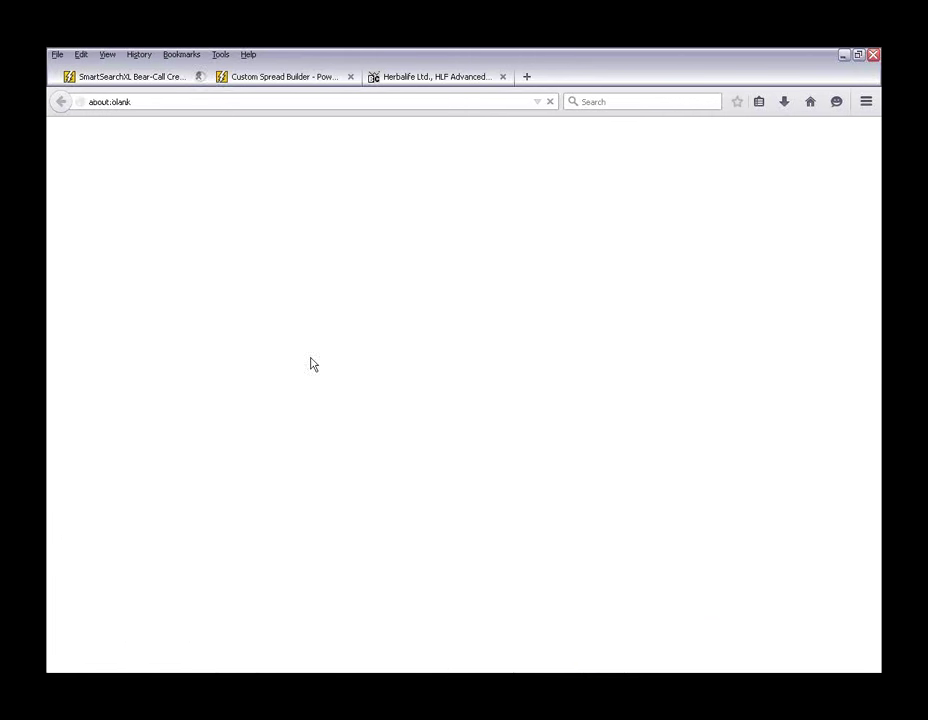
scroll(441, 499, "down", 2)
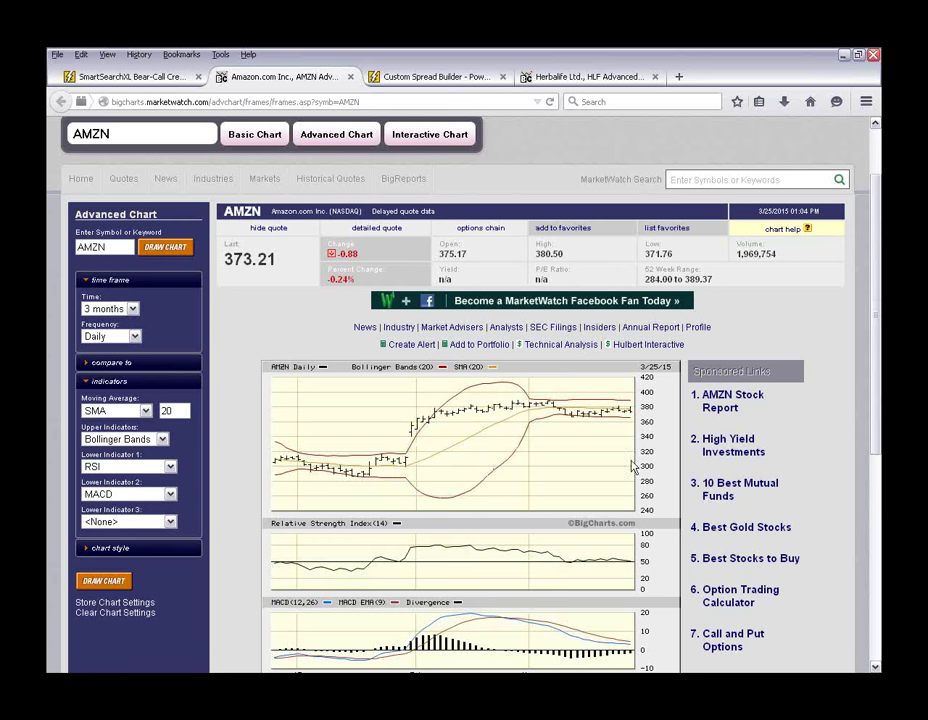
scroll(627, 535, "down", 3)
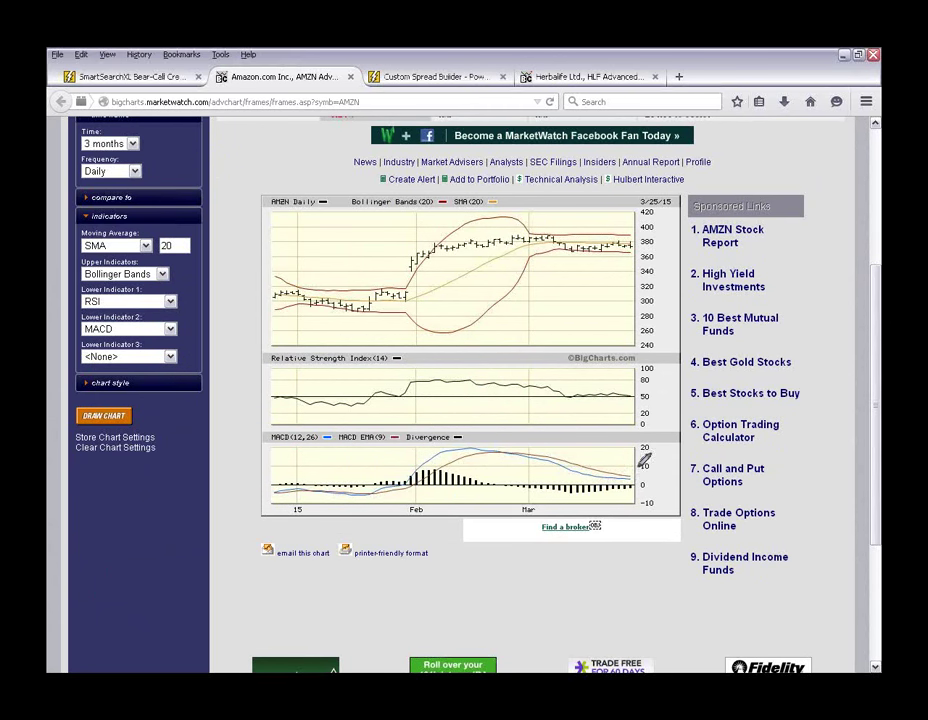
- Mark the MACD crossover and matching price trend on the Amazon chart, and return to the bear call results
left_click_drag(634, 244, 705, 187)
mouse_move(499, 441)
left_mouse_down()
mouse_move(514, 436)
mouse_move(513, 251)
left_mouse_up()
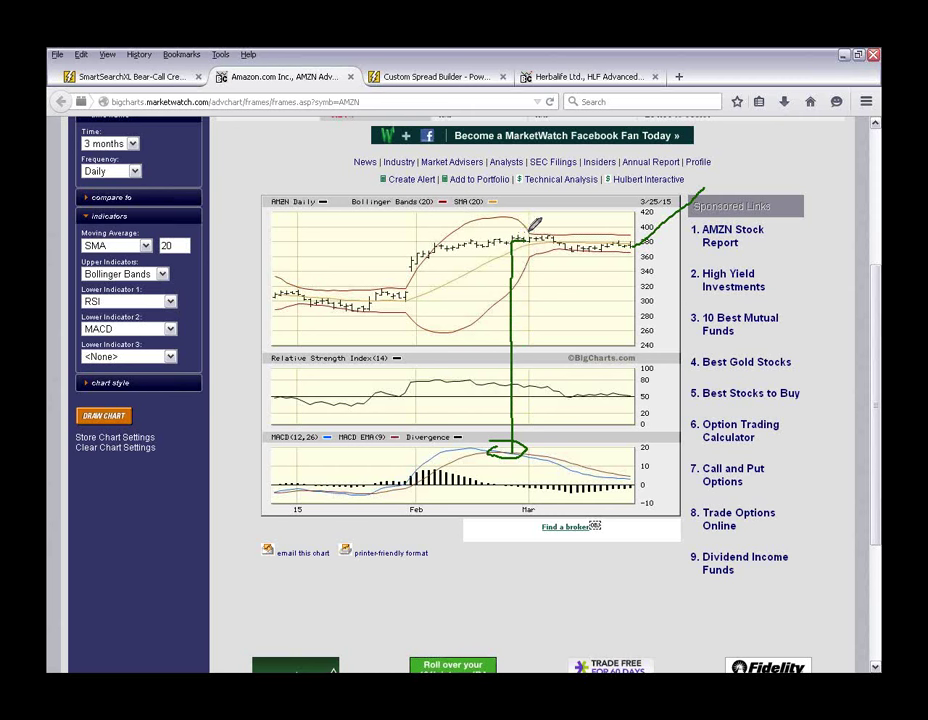
mouse_move(519, 235)
left_mouse_down()
mouse_move(546, 227)
mouse_move(627, 242)
left_mouse_up()
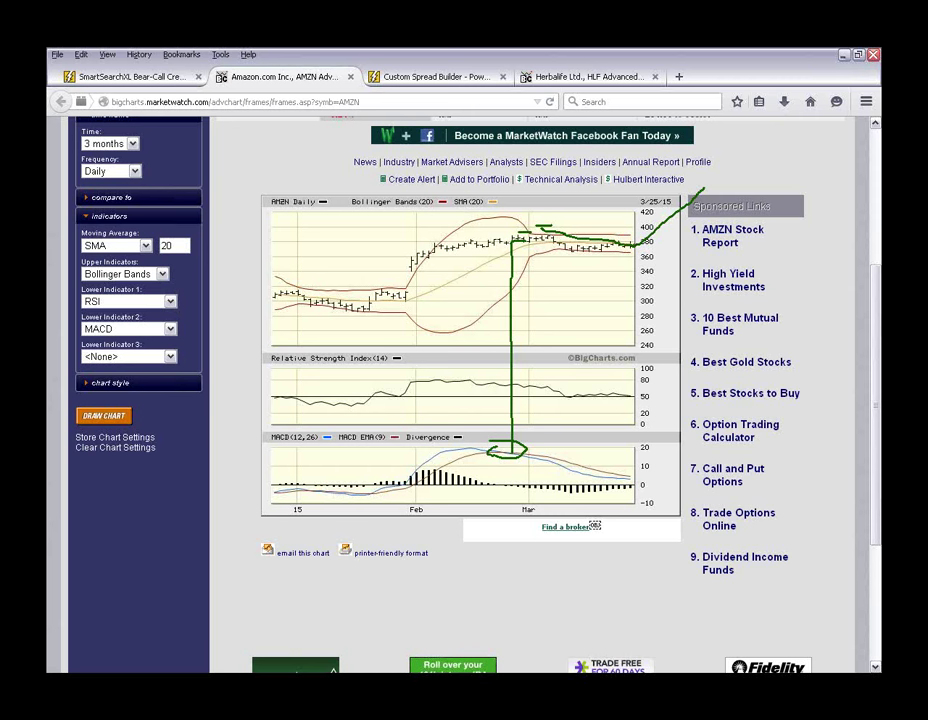
left_click(154, 80)
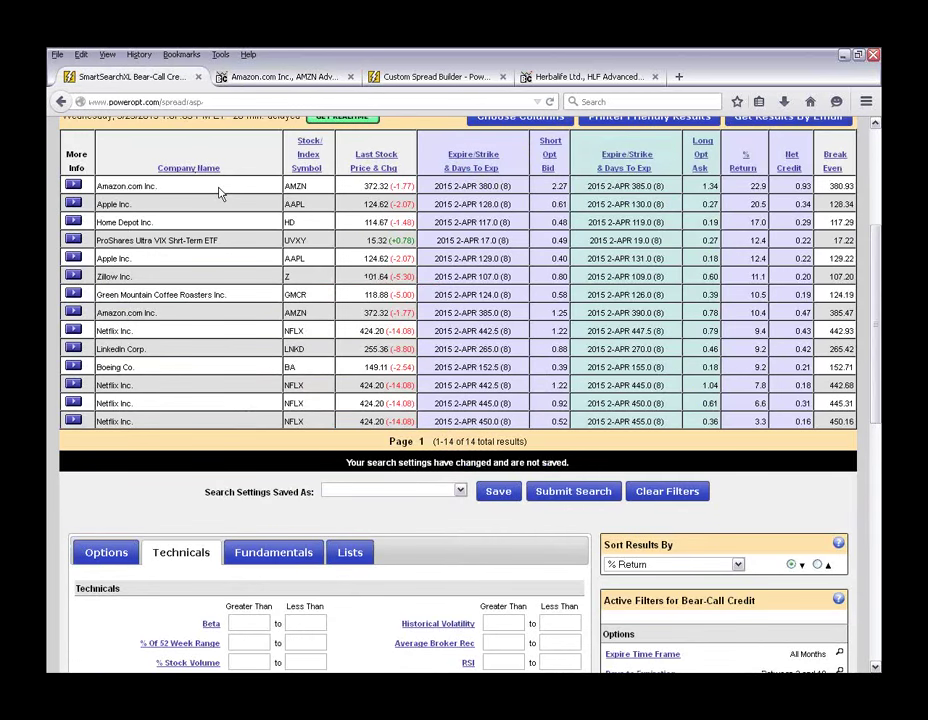
- Open the covered call search and review its results and option filters, including returns and in-the-money/out-of-the-money settings
left_click(217, 338)
scroll(215, 348, "up", 5)
mouse_move(222, 282)
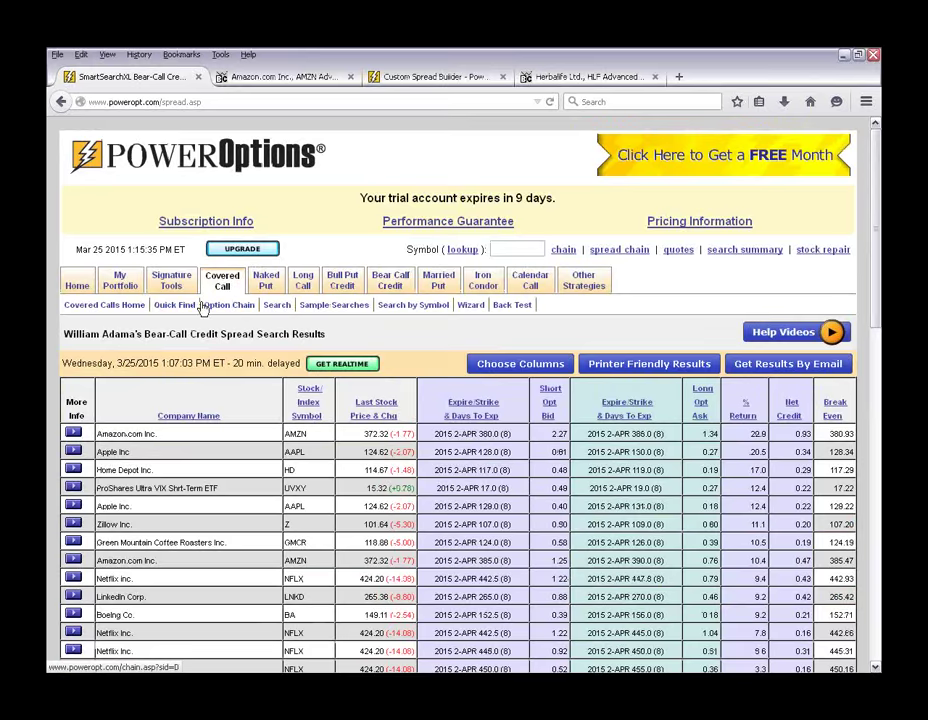
left_click(277, 305)
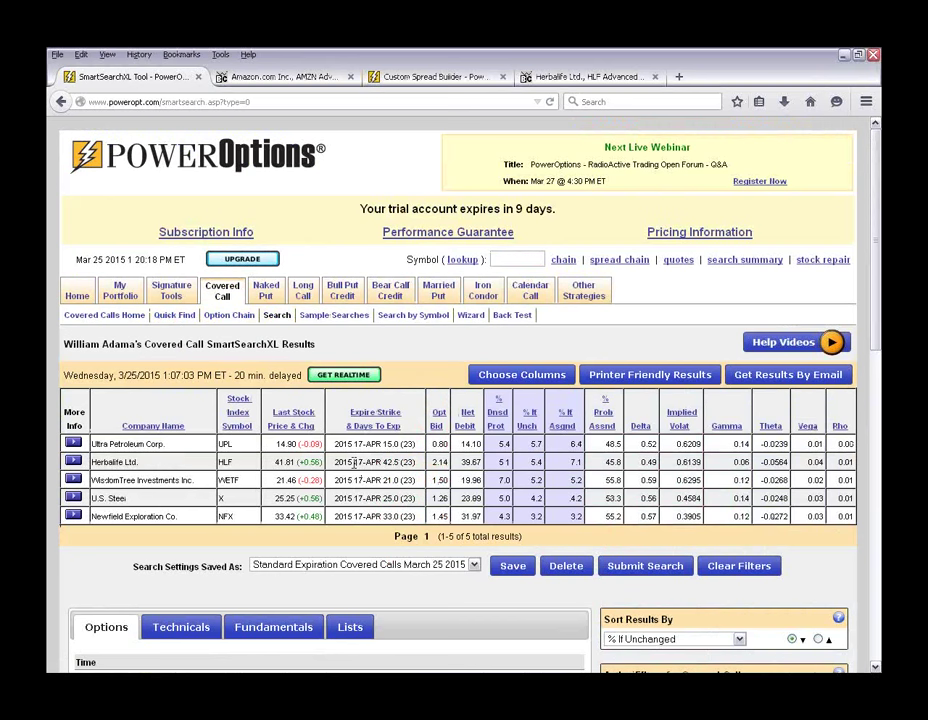
scroll(408, 577, "down", 4)
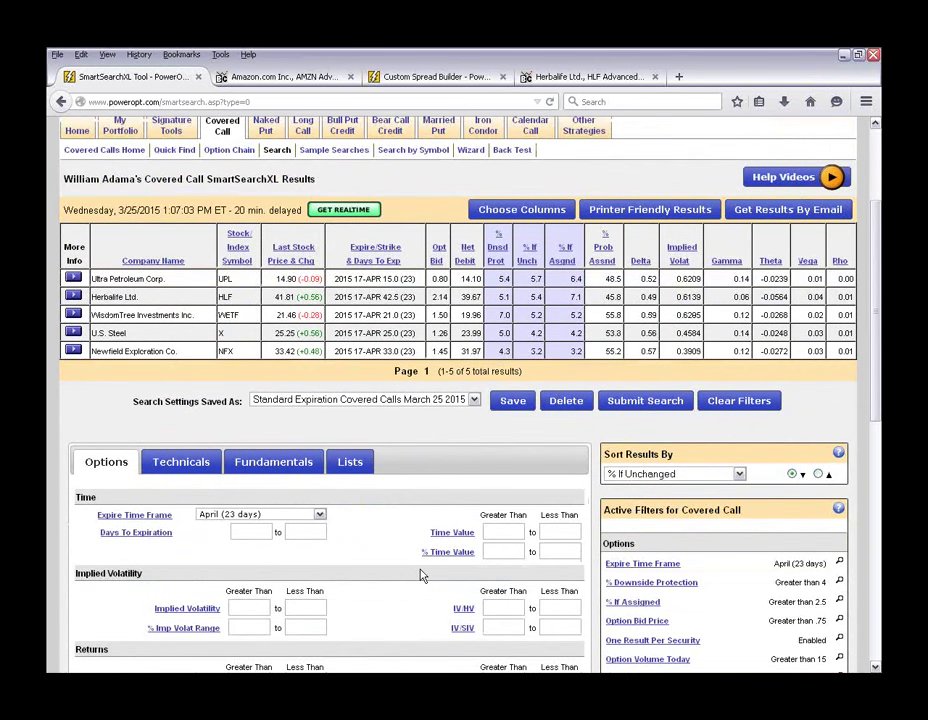
scroll(422, 577, "down", 2)
scroll(422, 577, "down", 2)
scroll(440, 540, "down", 2)
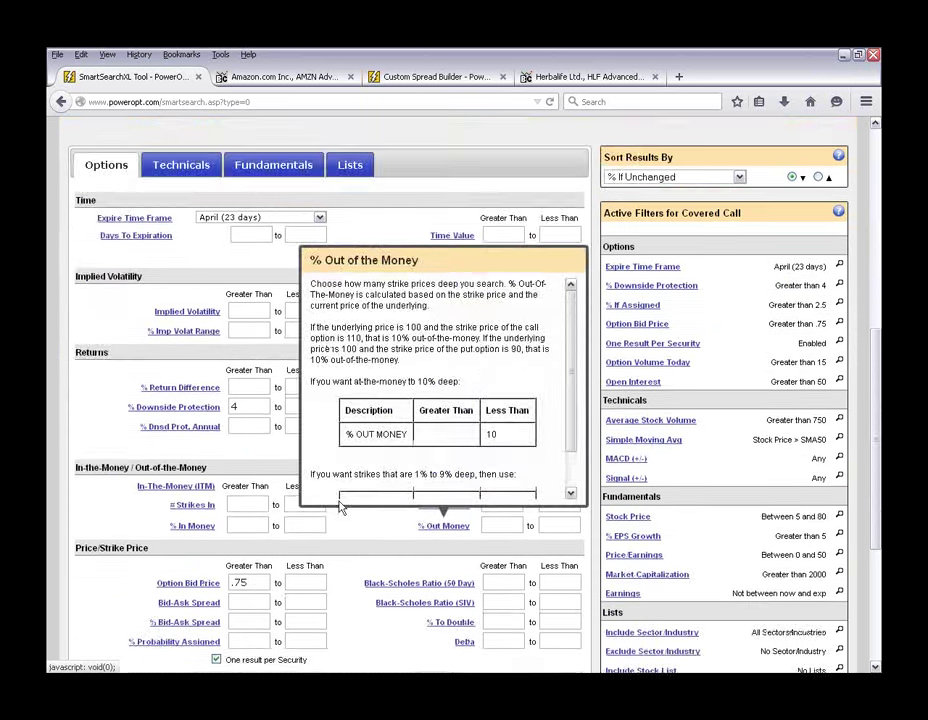
scroll(510, 452, "up", 2)
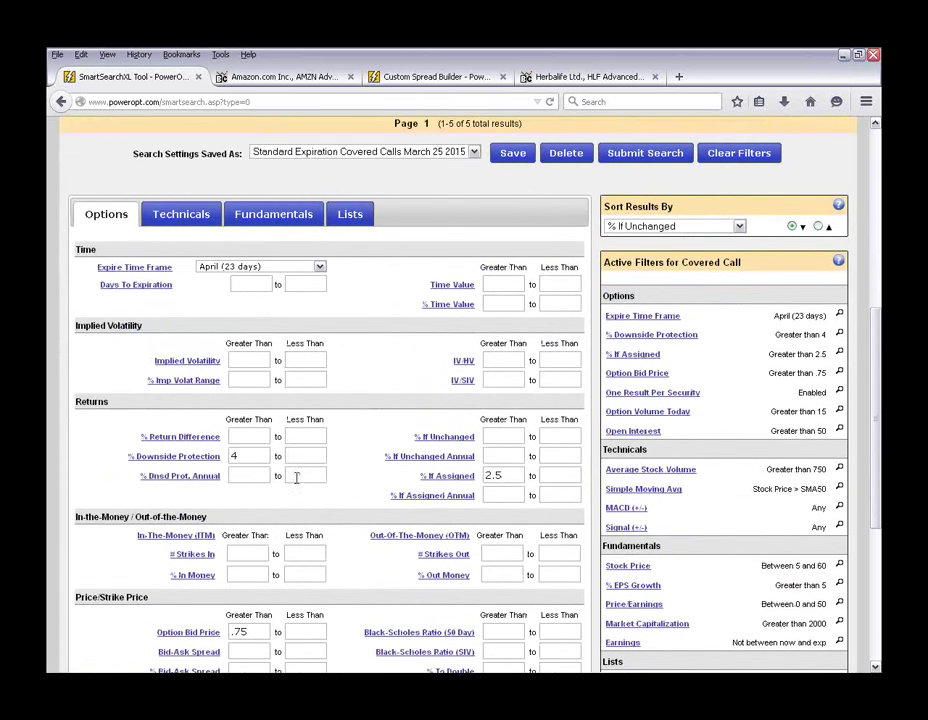
- Browse the stock lists available for inclusion in the covered call search without choosing one, and return to the results
left_click(350, 214)
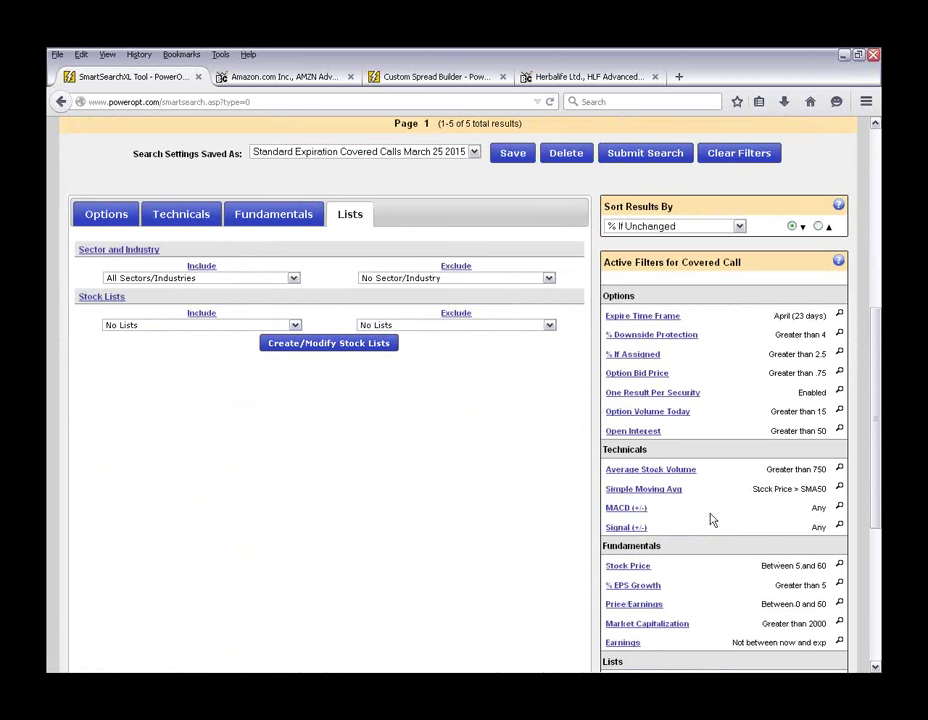
left_click(145, 326)
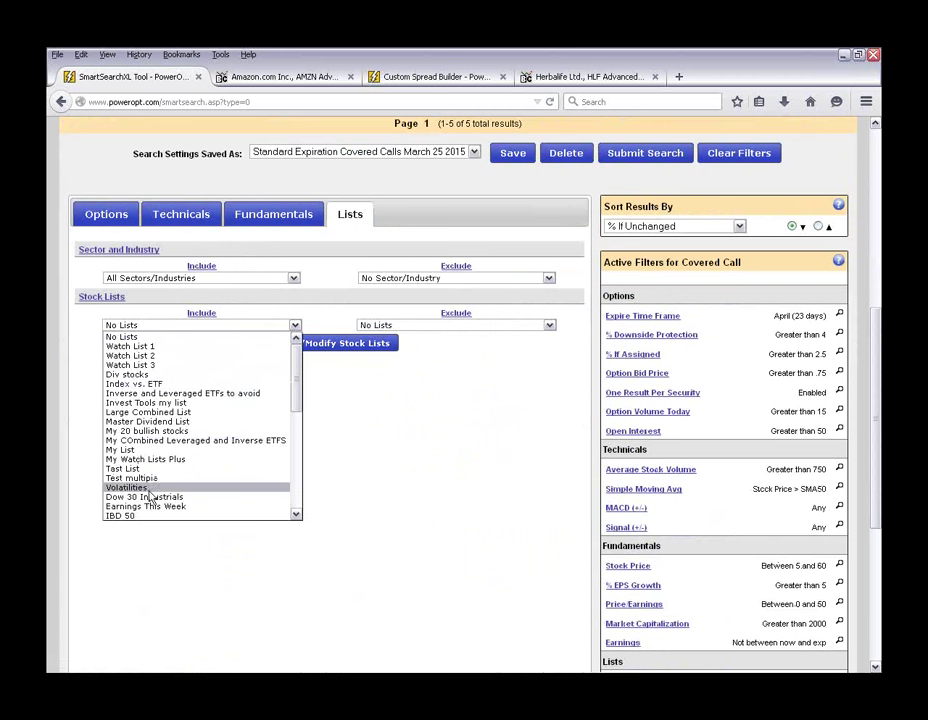
scroll(200, 489, "down", 2)
scroll(146, 510, "down", 4)
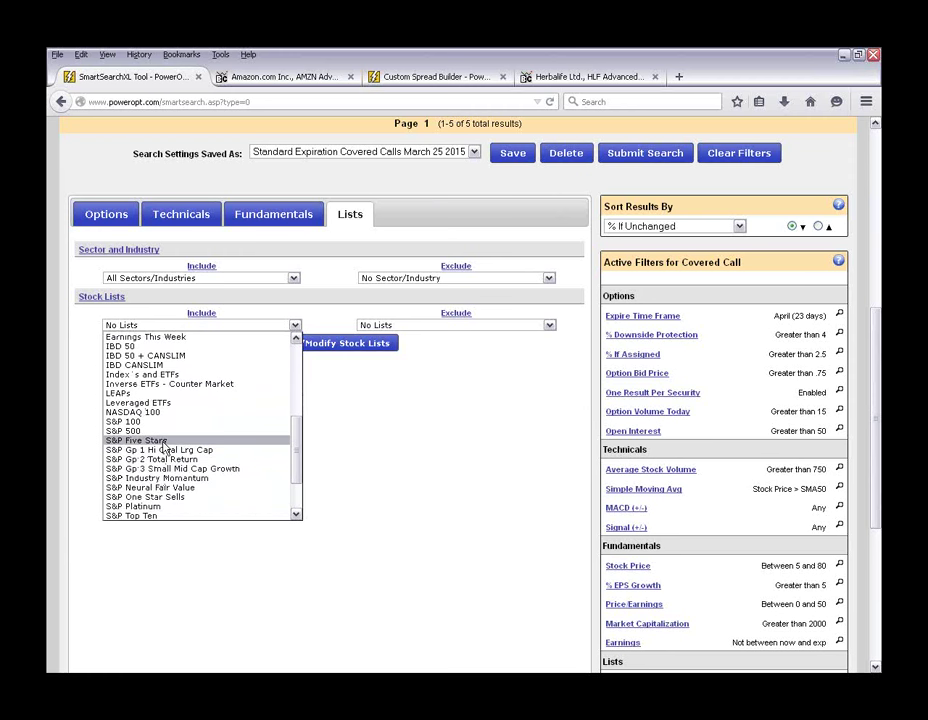
left_click(380, 474)
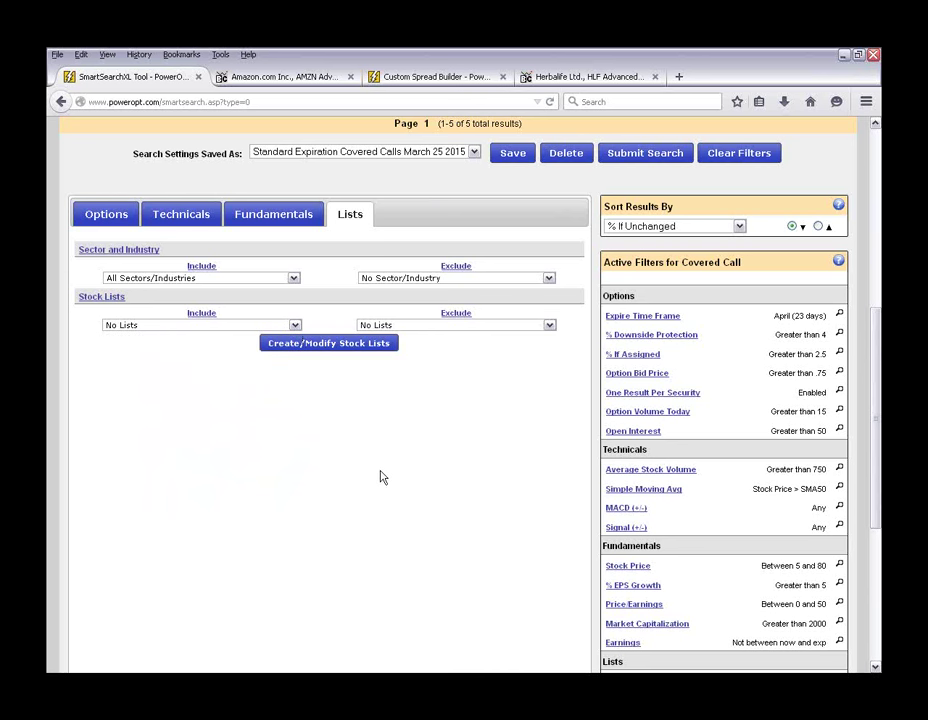
scroll(428, 571, "up", 3)
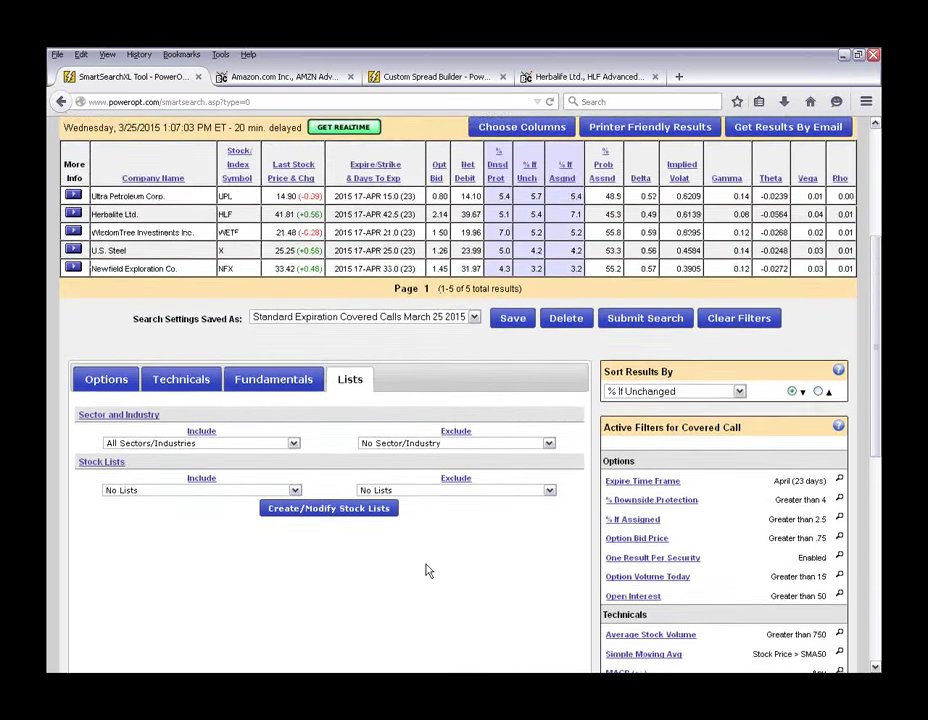
scroll(428, 571, "up", 2)
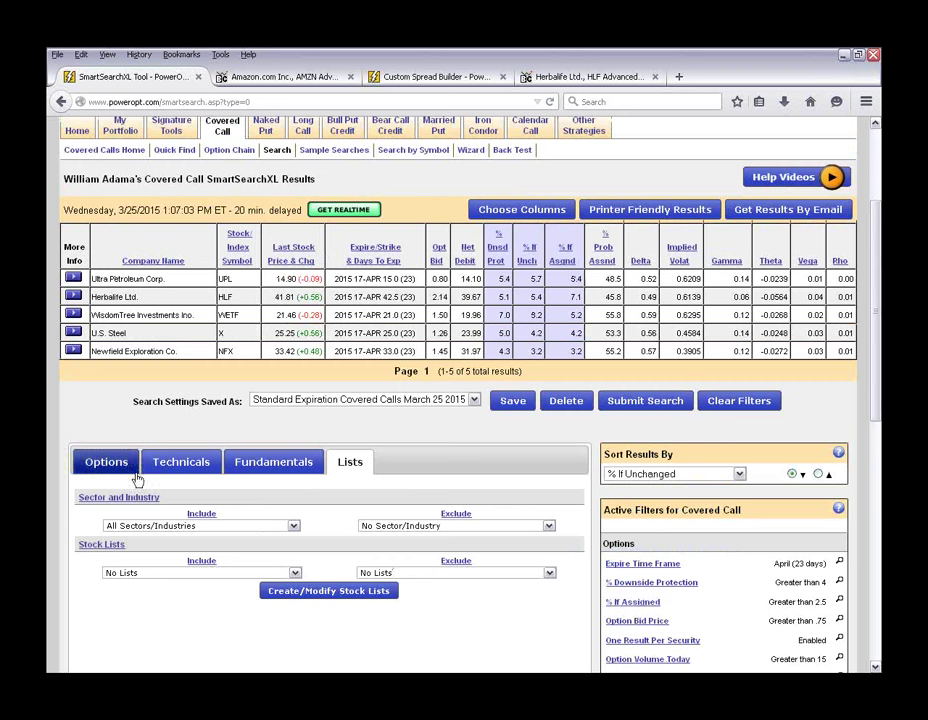
- Clear the Market Capitalization, Price/Earnings and % EPS Growth filters from the covered call search
left_click(85, 468)
scroll(340, 584, "down", 3)
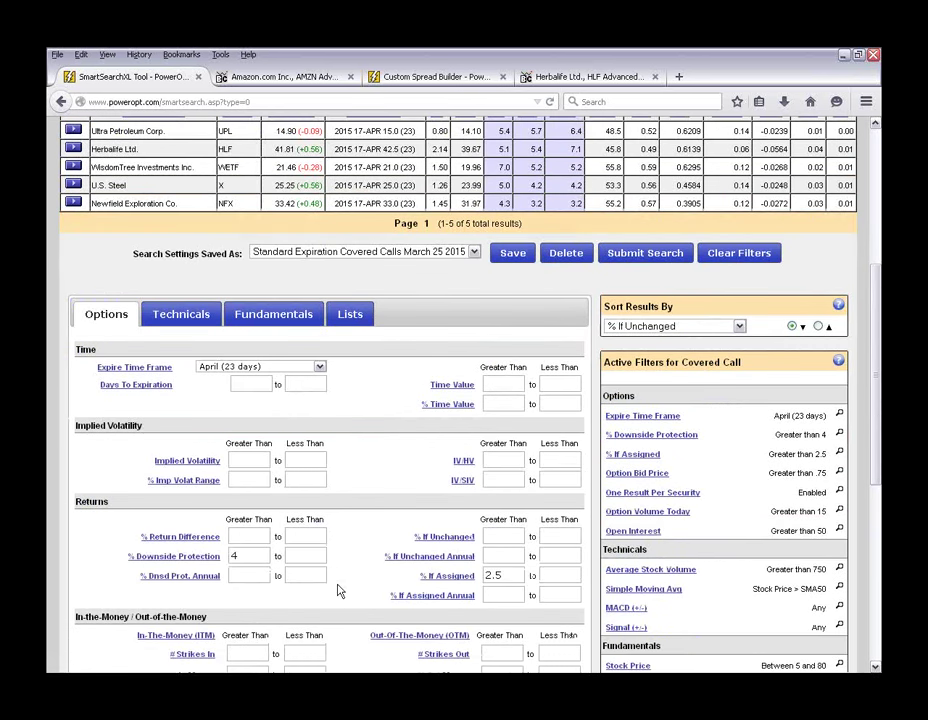
left_click(283, 299)
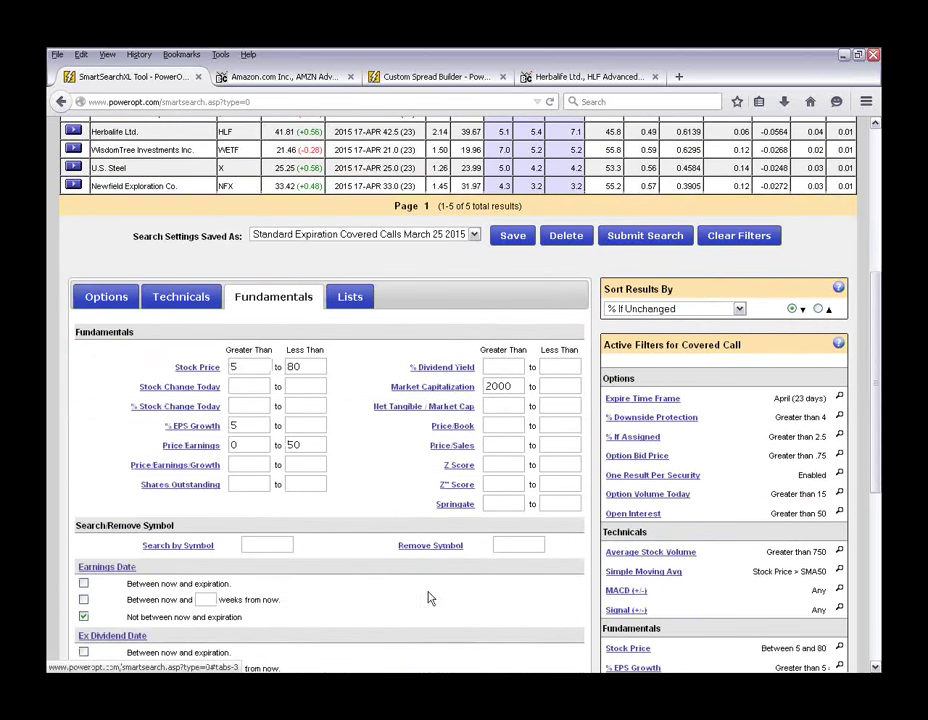
scroll(425, 600, "down", 2)
double_click(522, 304)
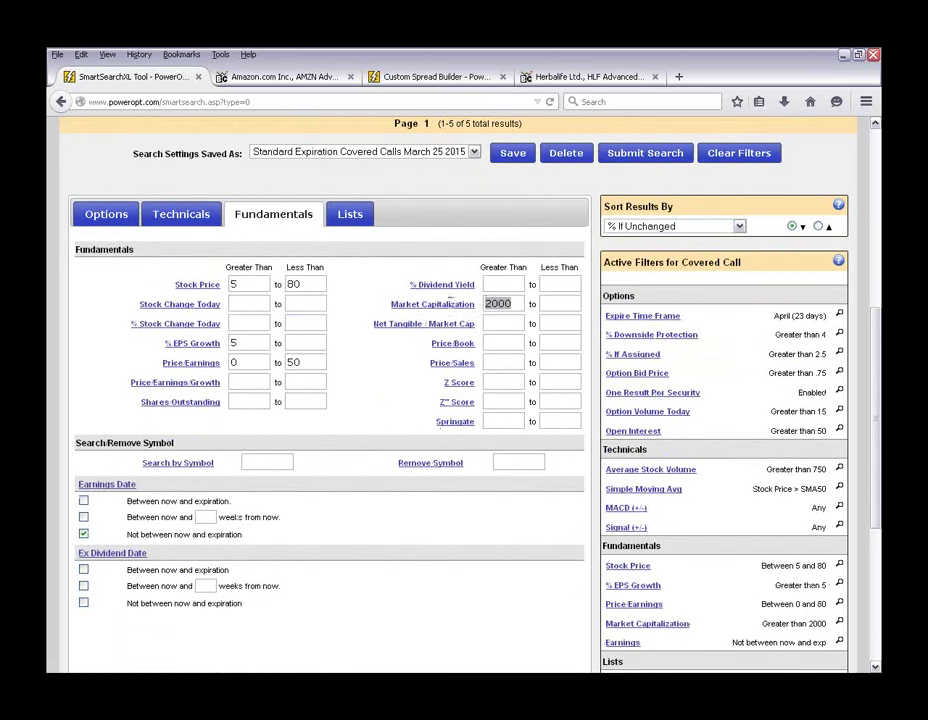
key("BackSpace")
double_click(253, 362)
key("BackSpace")
double_click(294, 362)
key("BackSpace")
double_click(242, 344)
key("BackSpace")
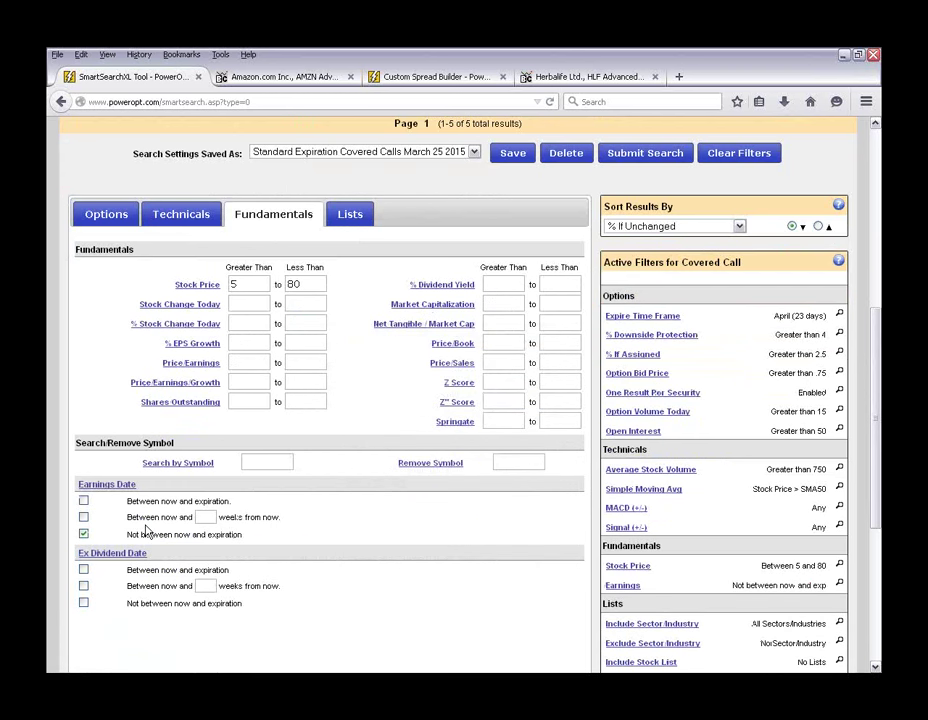
- Review the earnings date restriction and the technical filters, including Average Stock Volume, Stock Days Up/Down and MACD
left_click_drag(127, 534, 240, 534)
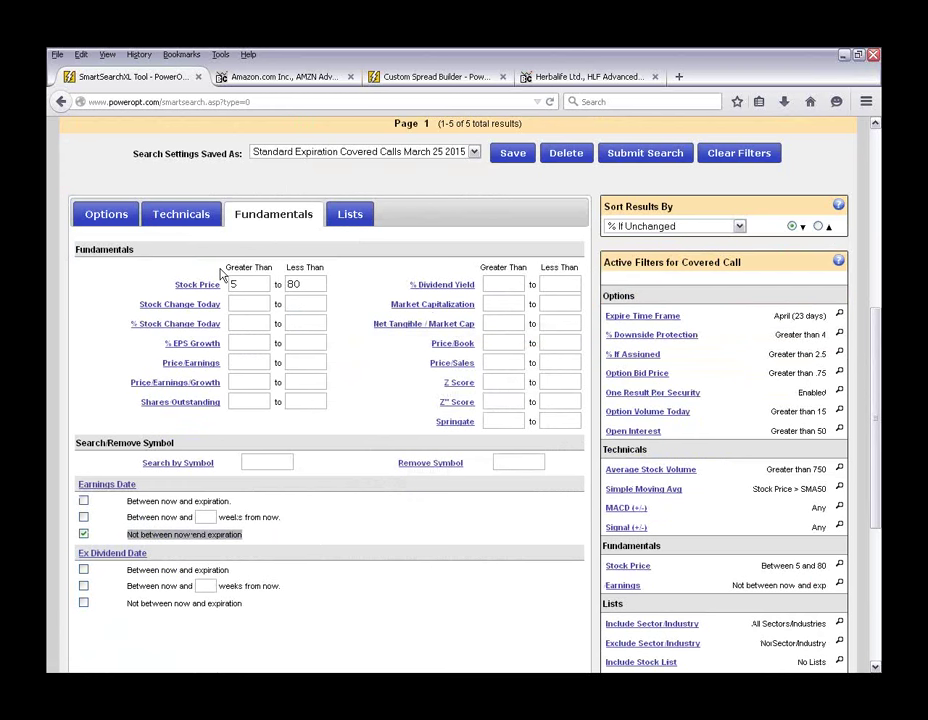
left_click(176, 214)
left_click_drag(250, 343, 205, 342)
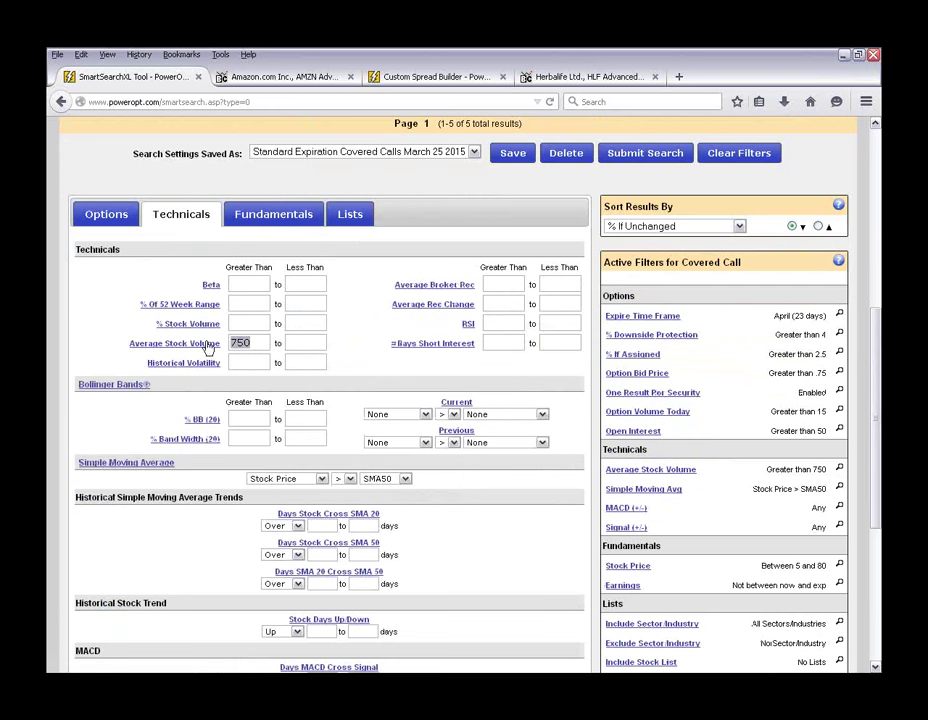
left_click(395, 343)
left_click_drag(476, 619, 288, 620)
scroll(468, 578, "down", 3)
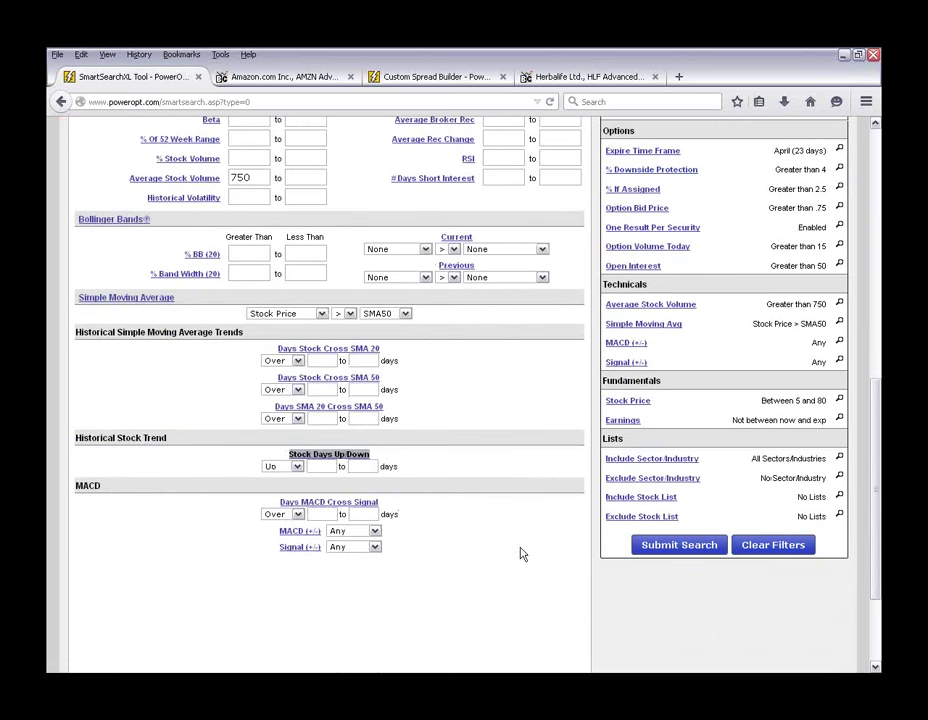
scroll(520, 554, "up", 3)
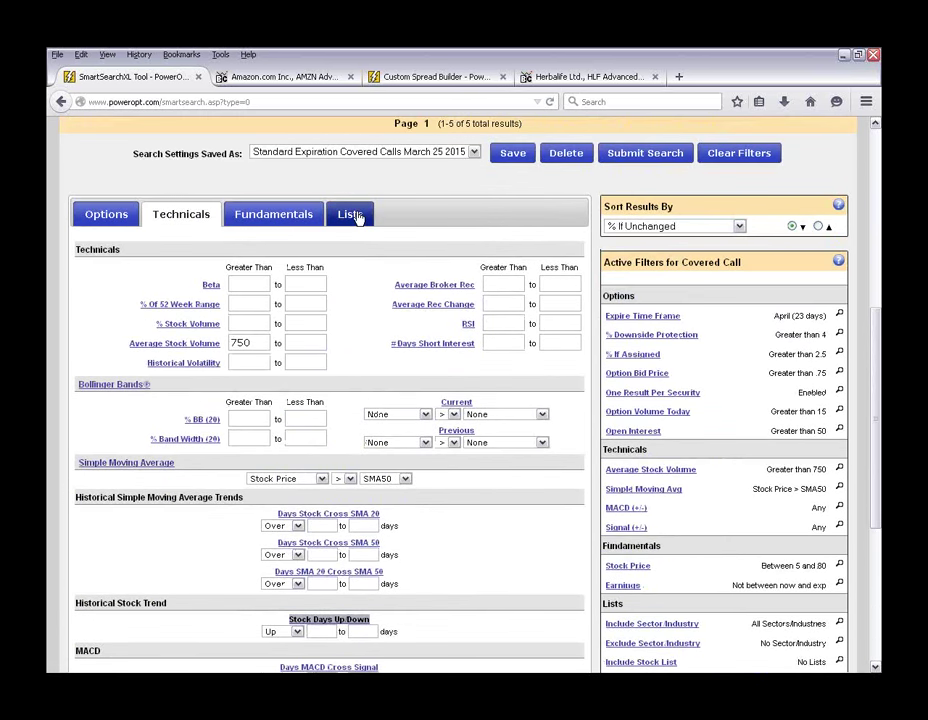
- Restrict the covered call search to the Index's and ETFs stock list
left_click(350, 215)
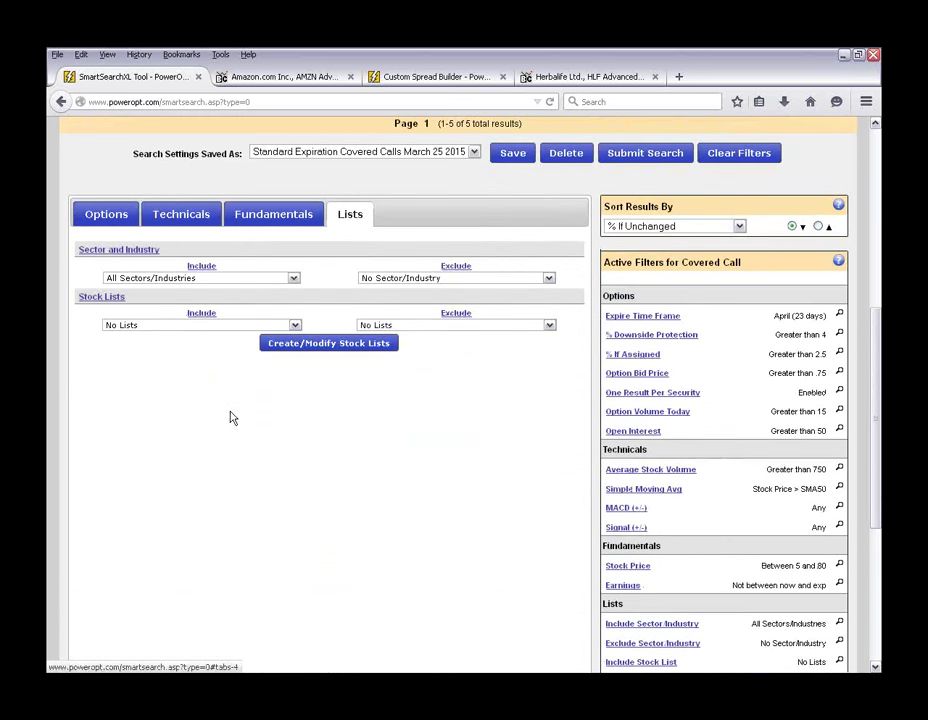
left_click(210, 327)
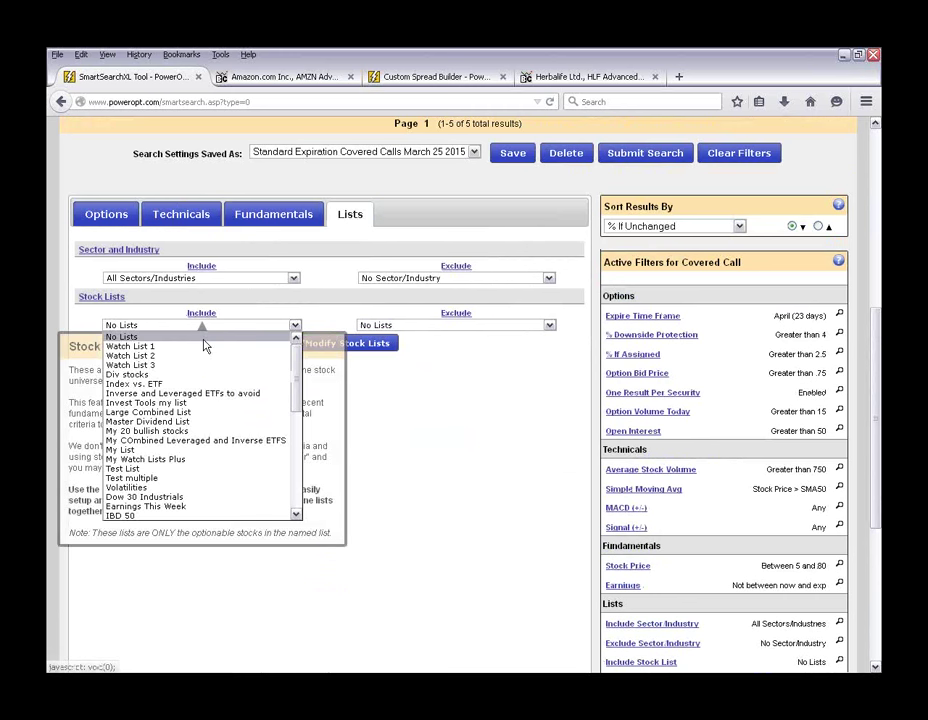
scroll(176, 505, "down", 2)
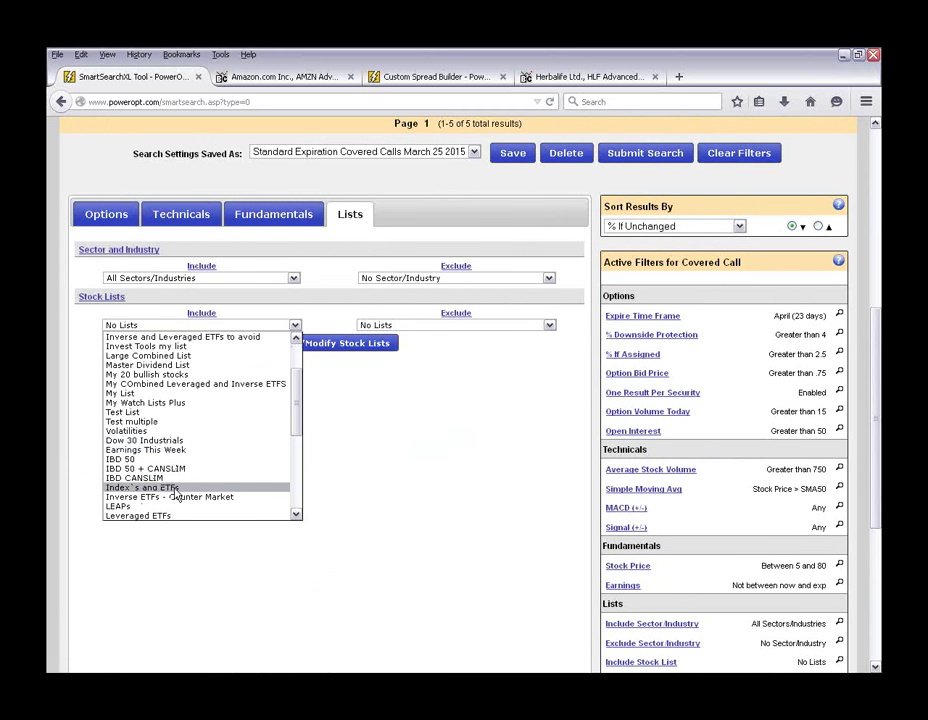
left_click(160, 487)
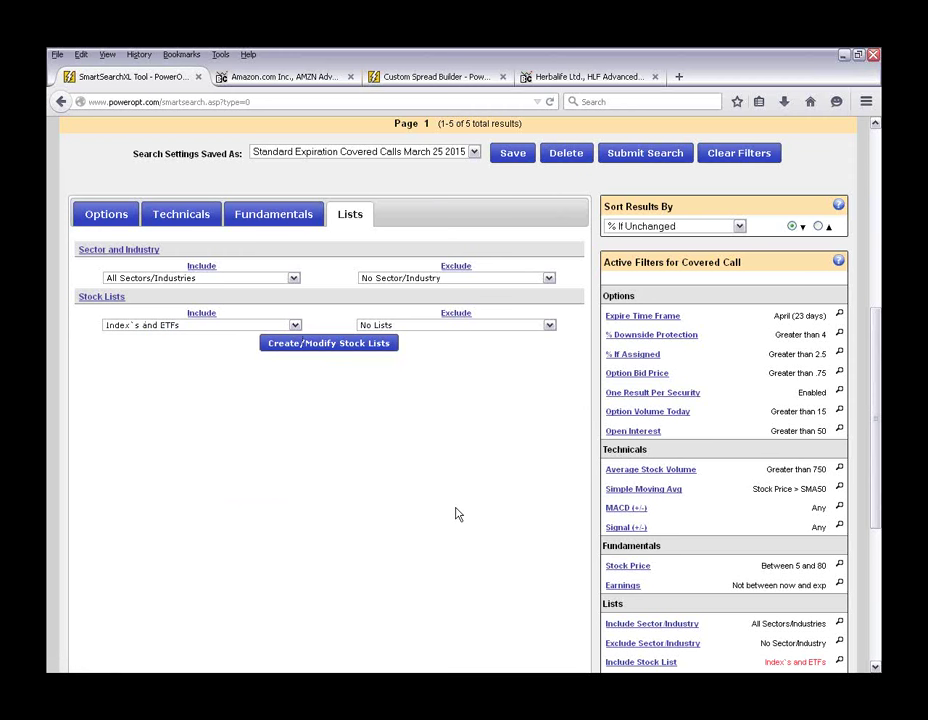
- Exclude the Inverse ETFs - Counter Market stock list and run the covered call search
left_click(475, 328)
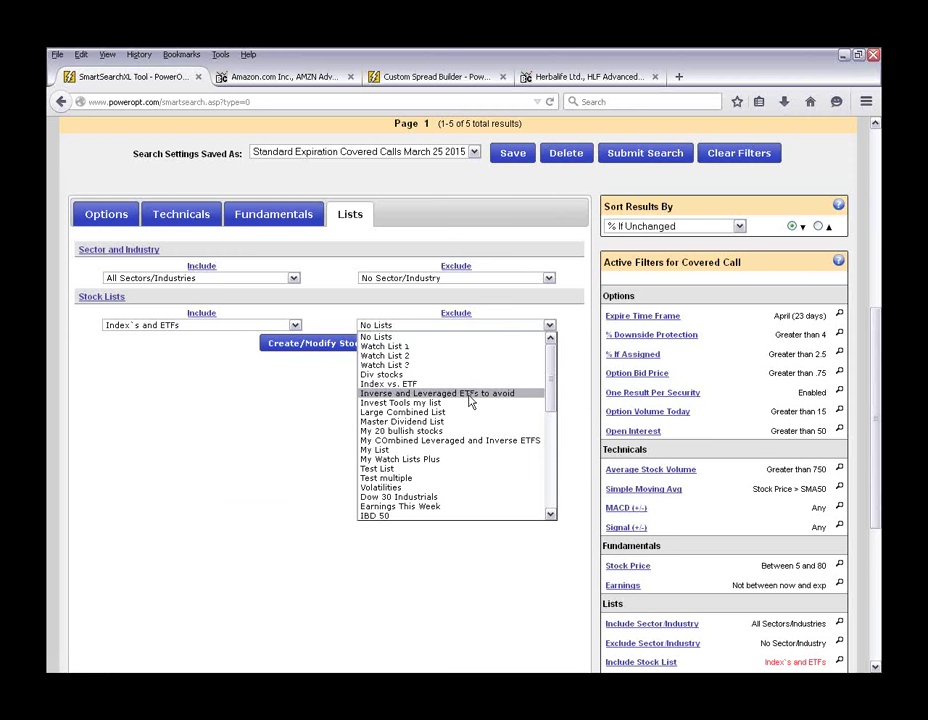
scroll(470, 400, "down", 3)
scroll(449, 449, "down", 2)
scroll(460, 390, "up", 1)
scroll(457, 405, "down", 3)
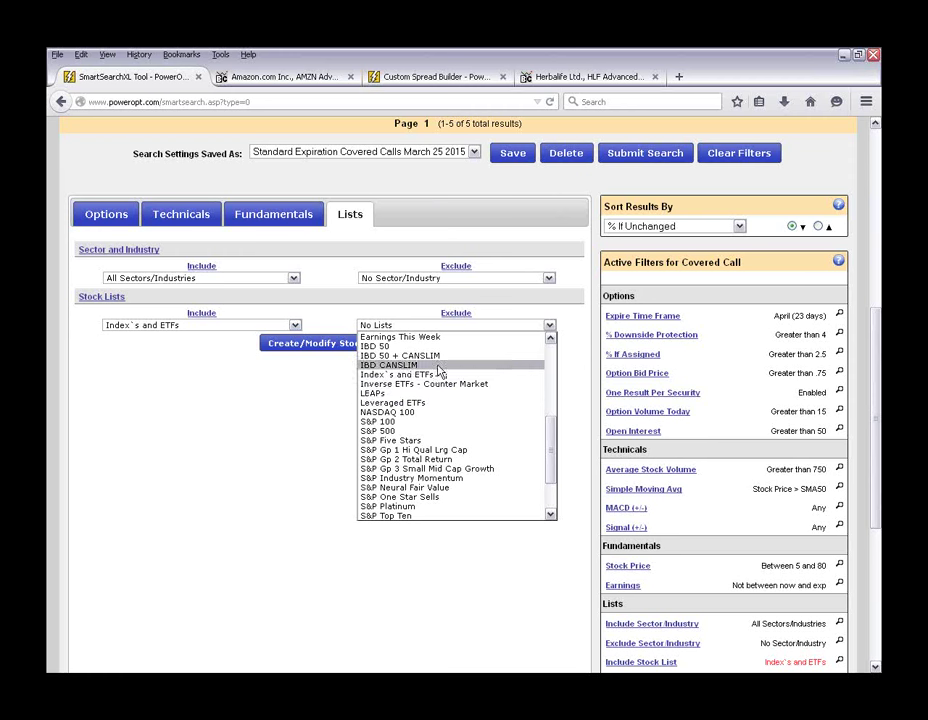
scroll(443, 365, "up", 1)
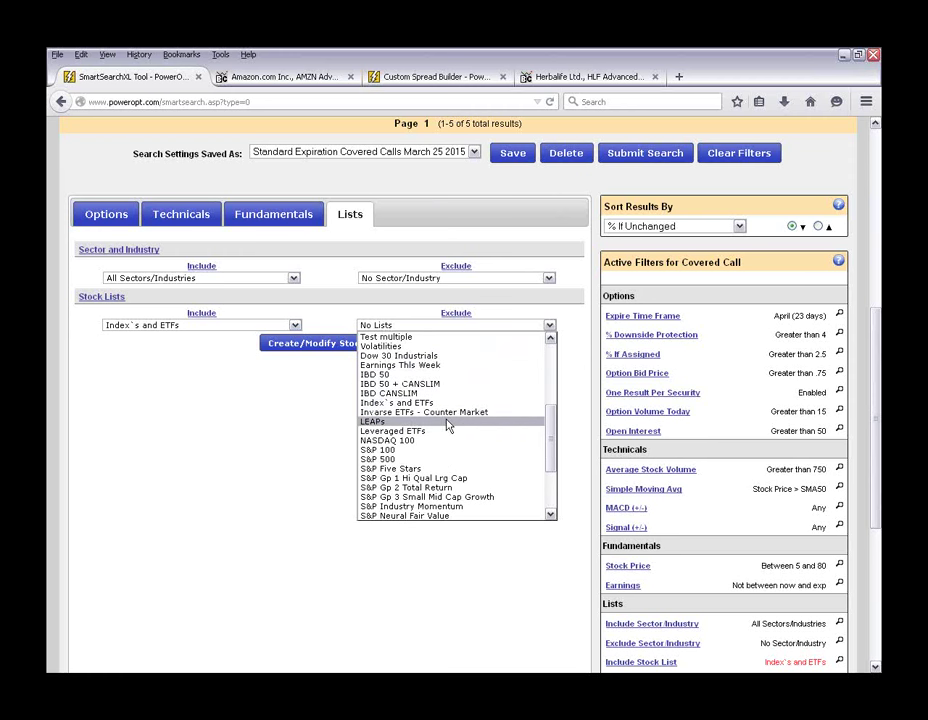
left_click(456, 412)
left_click(666, 152)
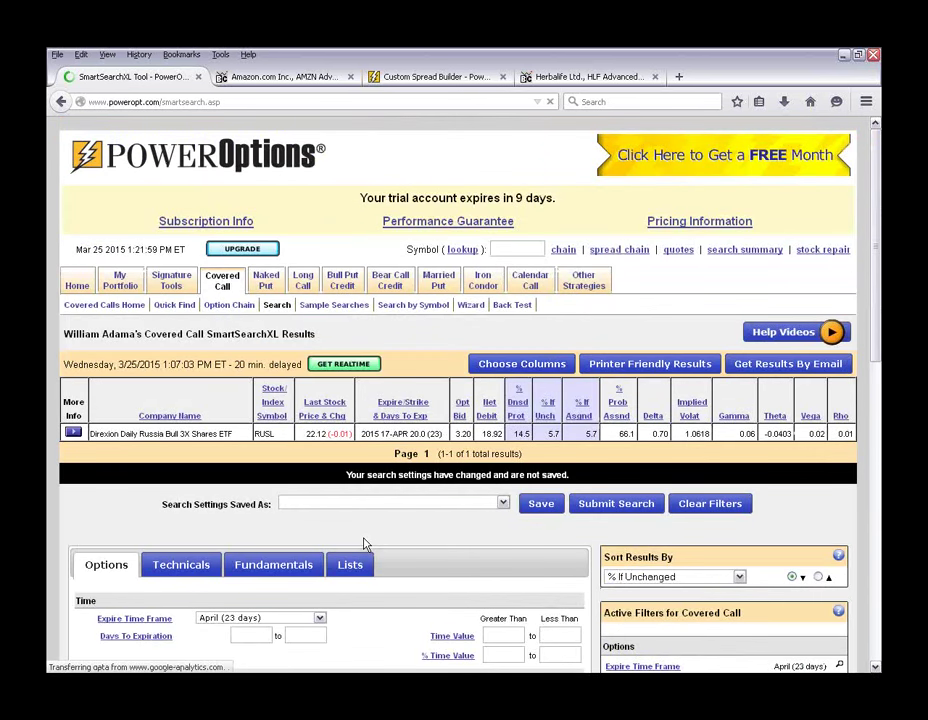
- Examine the covered call search result and the active filters, highlighting the stock price range
scroll(364, 544, "down", 3)
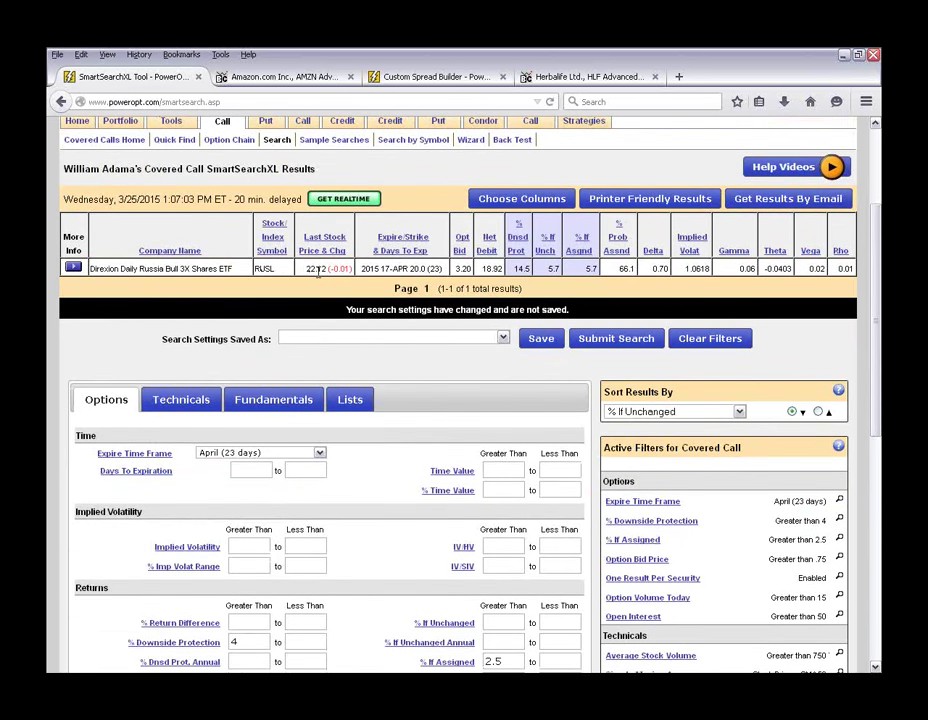
left_click_drag(183, 283, 258, 285)
left_click(385, 384)
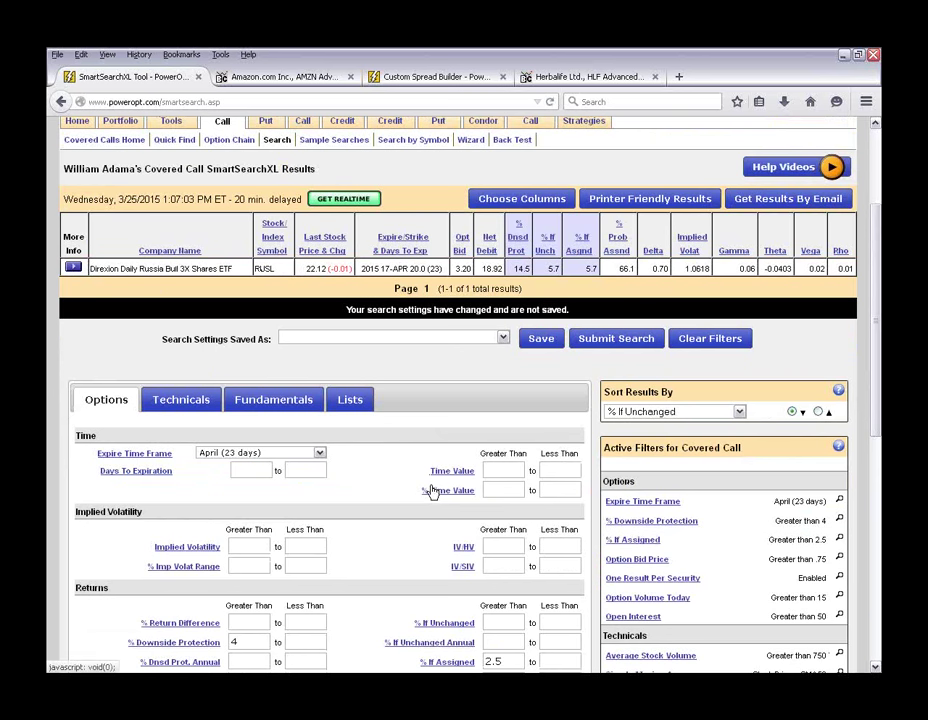
scroll(432, 490, "down", 2)
scroll(432, 490, "down", 2)
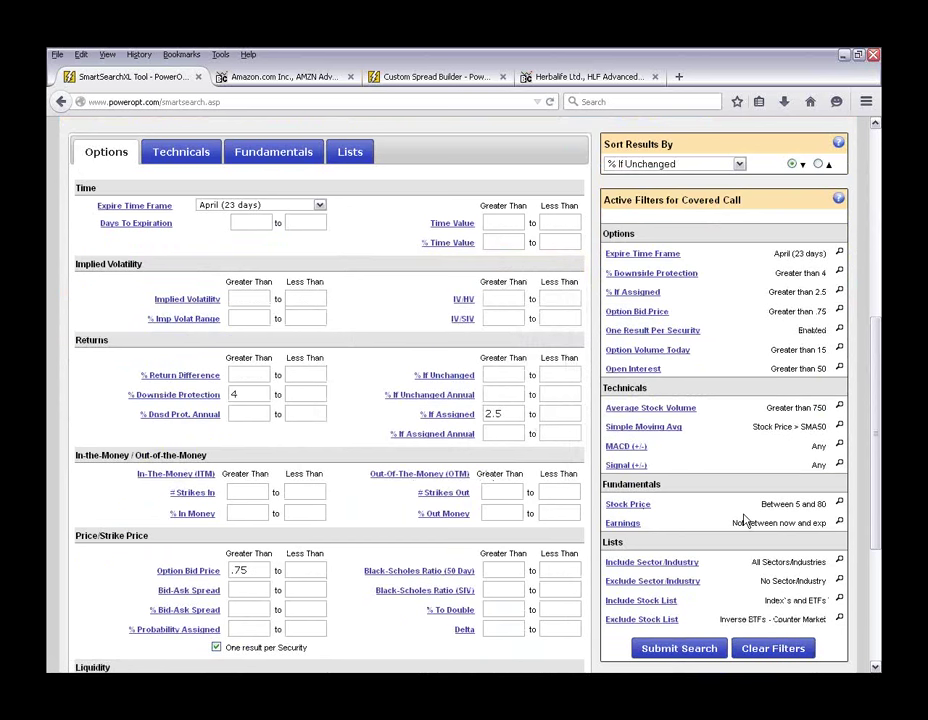
left_click_drag(757, 505, 828, 505)
scroll(284, 193, "up", 1)
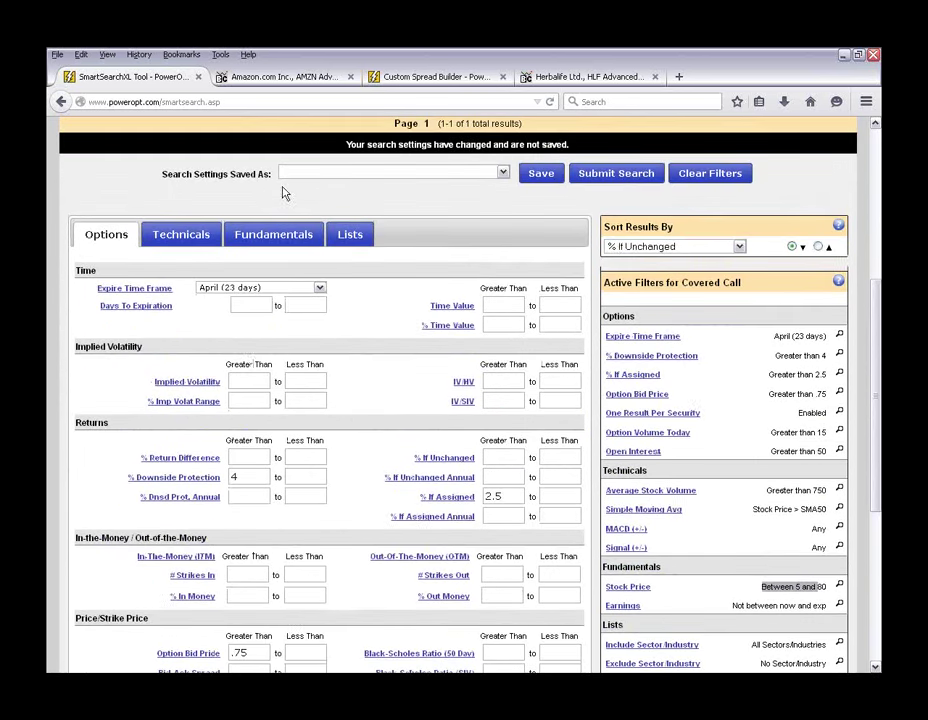
- Set the upper stock price limit to 250 and remove the earnings date restriction
left_click(243, 237)
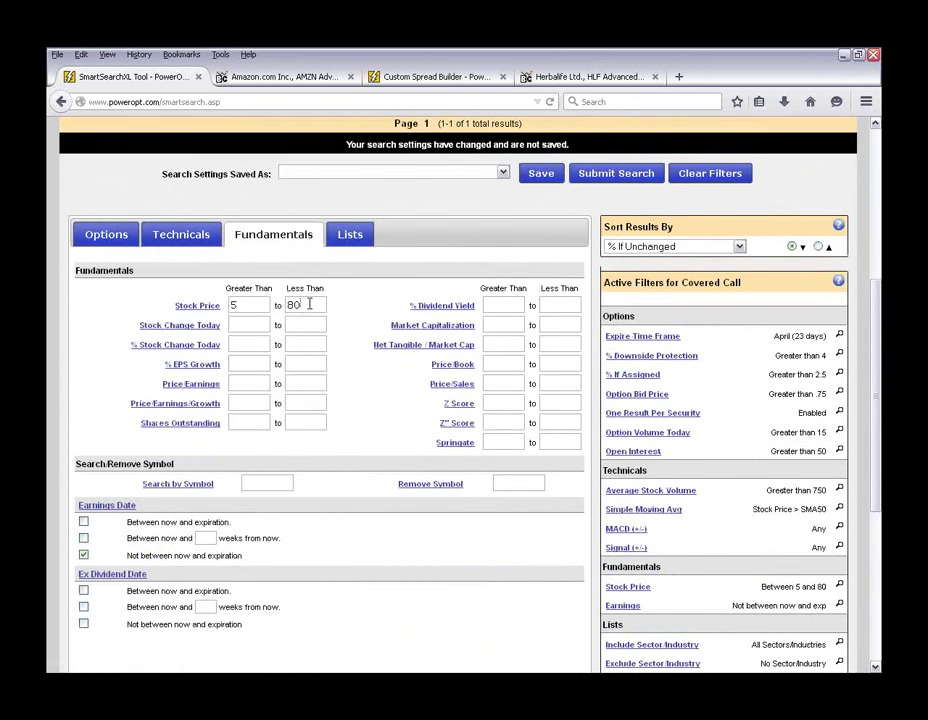
key("BackSpace")
type("250")
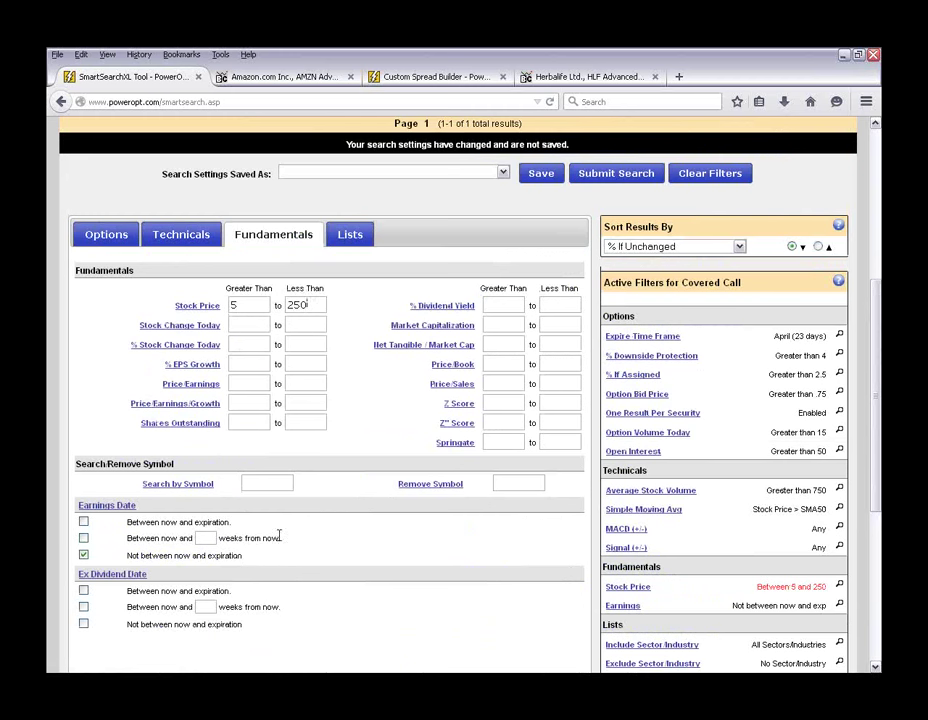
left_click(83, 554)
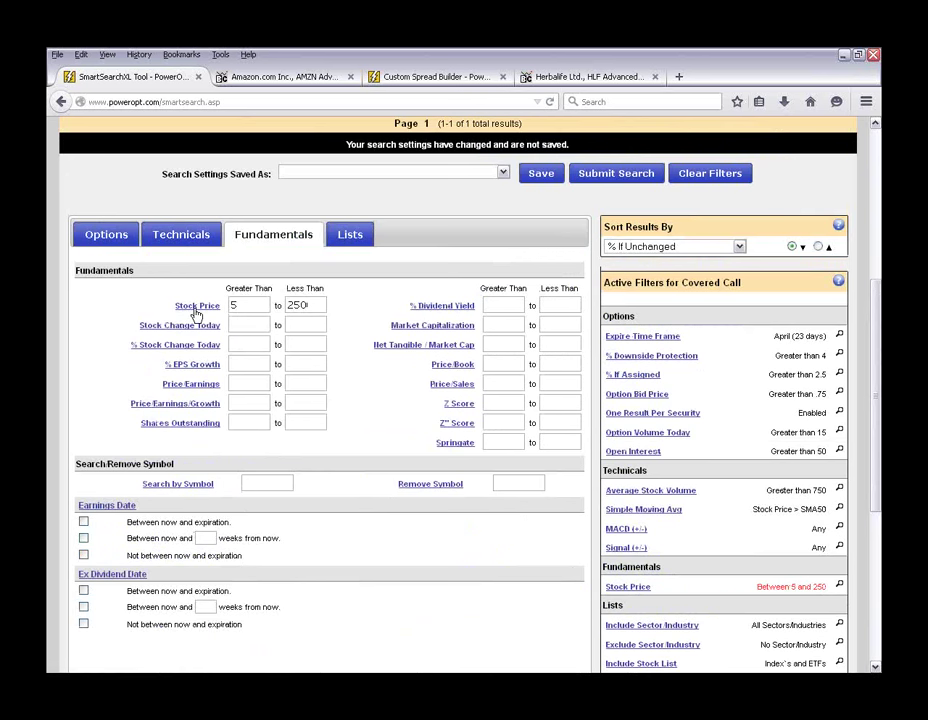
- Check the technical criteria for average stock volume and run the covered call search with the updated filters
left_click(172, 238)
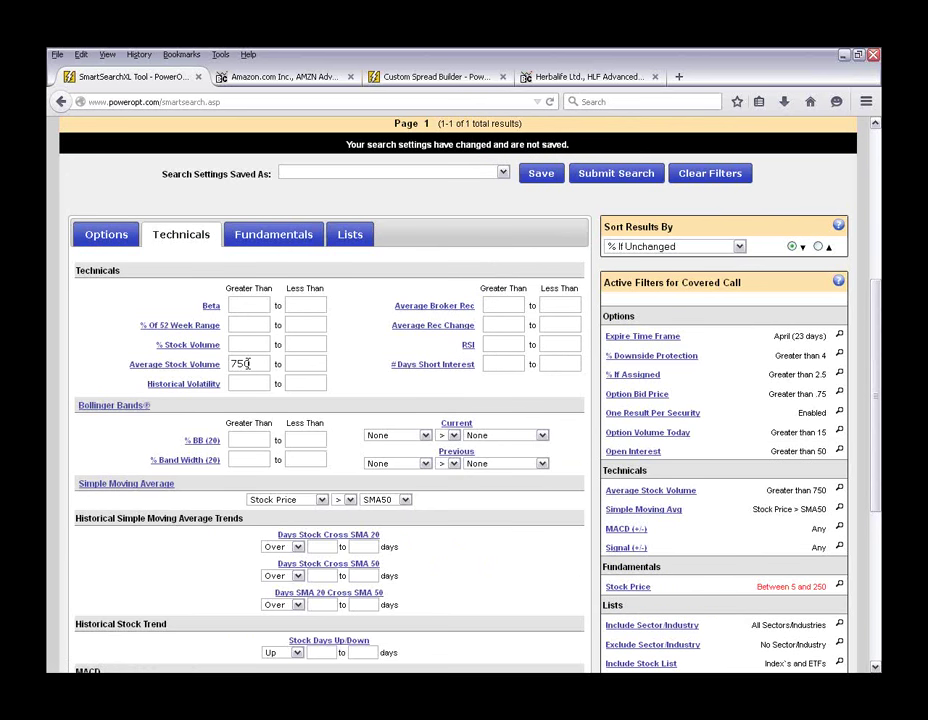
scroll(582, 314, "up", 3)
left_click(616, 338)
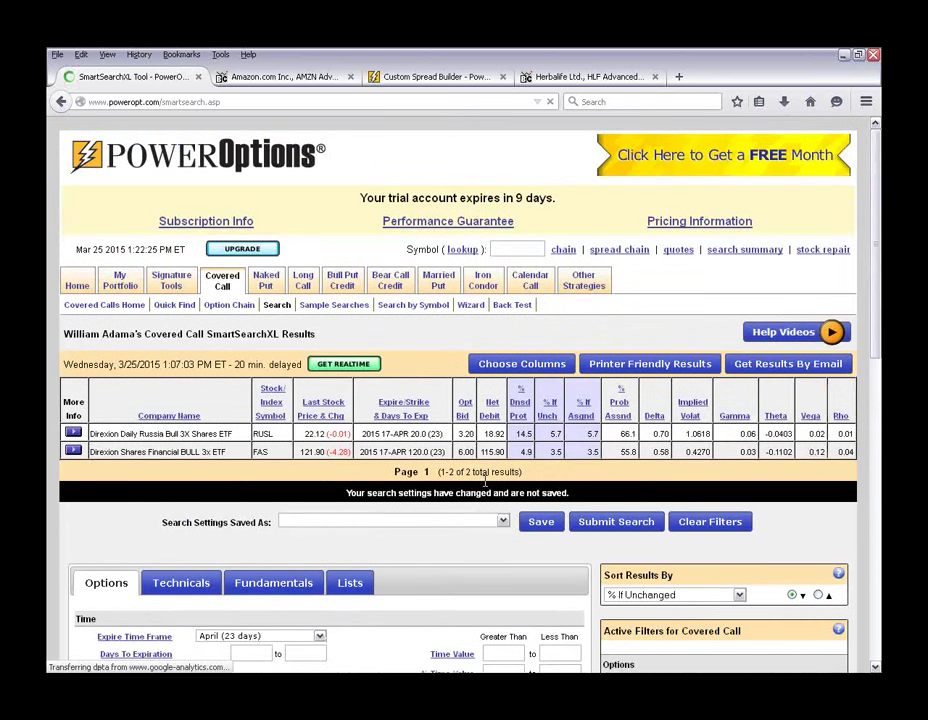
- Examine the covered call results and active filters, highlighting the % If Assigned, Simple Moving Avg and Average Stock Volume criteria
scroll(485, 483, "down", 2)
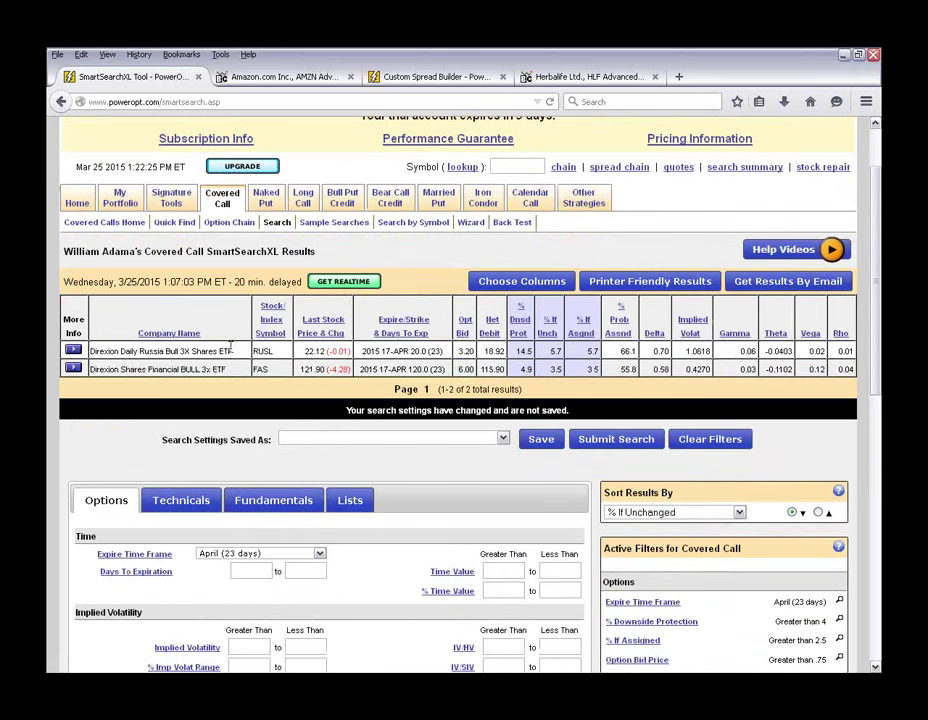
scroll(400, 476, "down", 7)
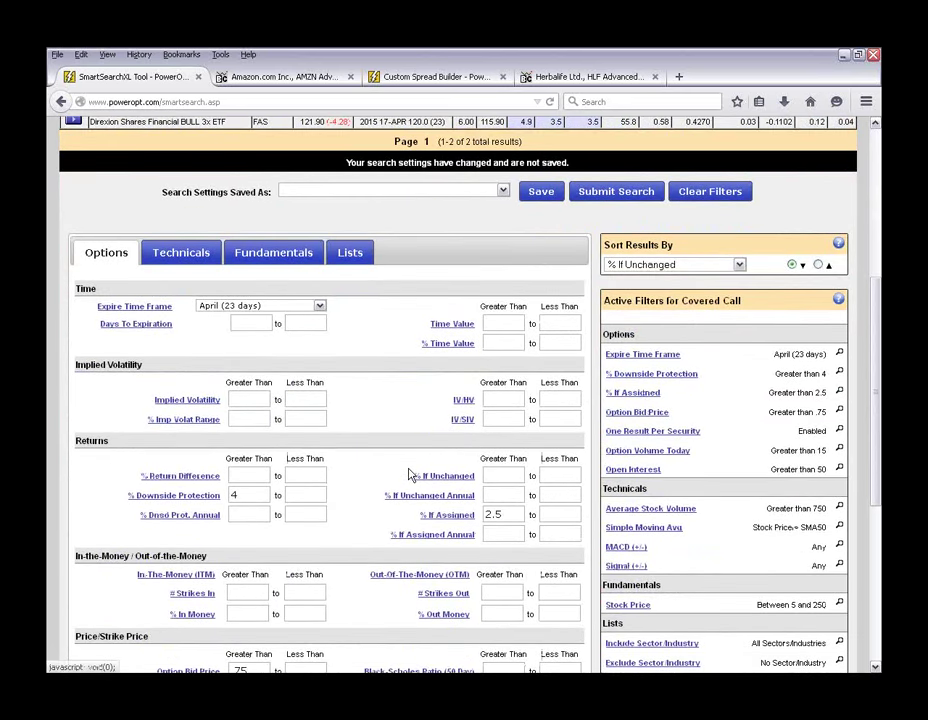
scroll(388, 476, "down", 3)
scroll(383, 475, "down", 2)
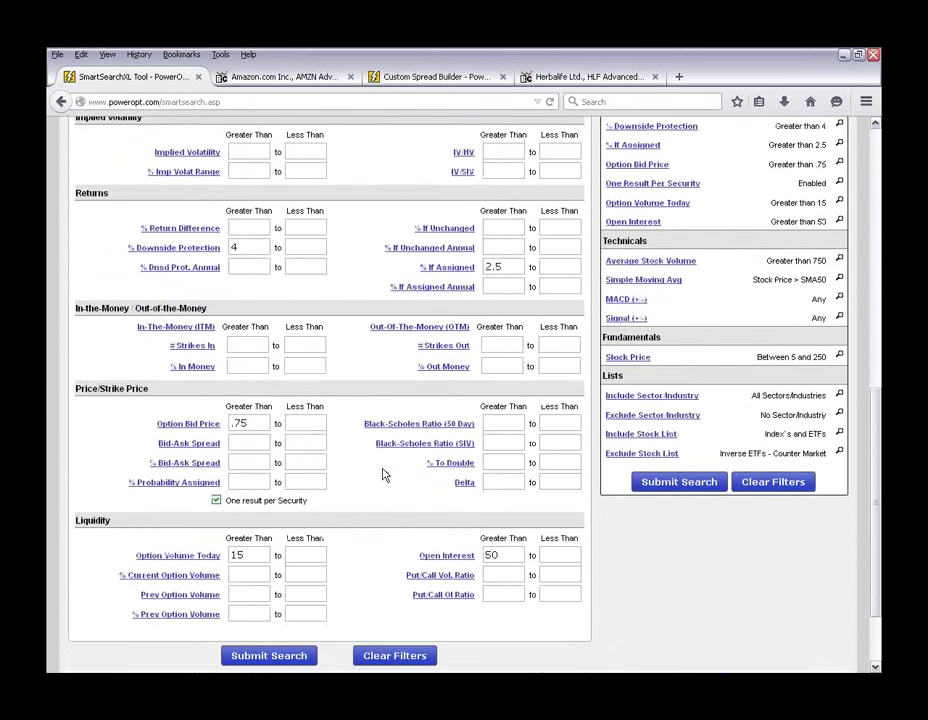
scroll(495, 420, "up", 2)
double_click(503, 349)
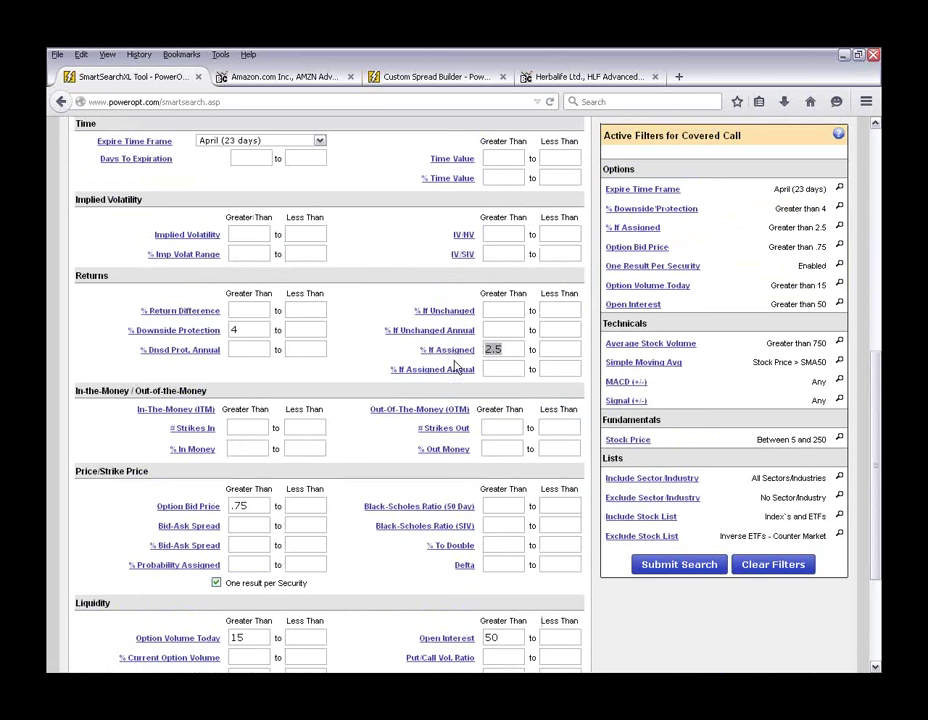
left_click_drag(753, 362, 830, 366)
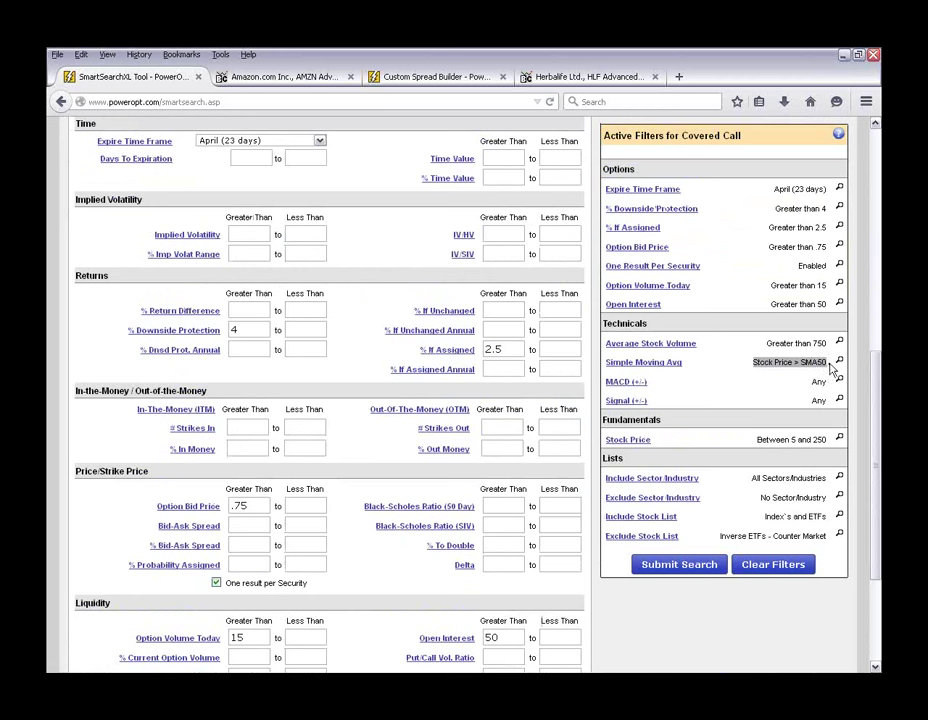
left_click(795, 400)
left_click_drag(767, 343, 828, 345)
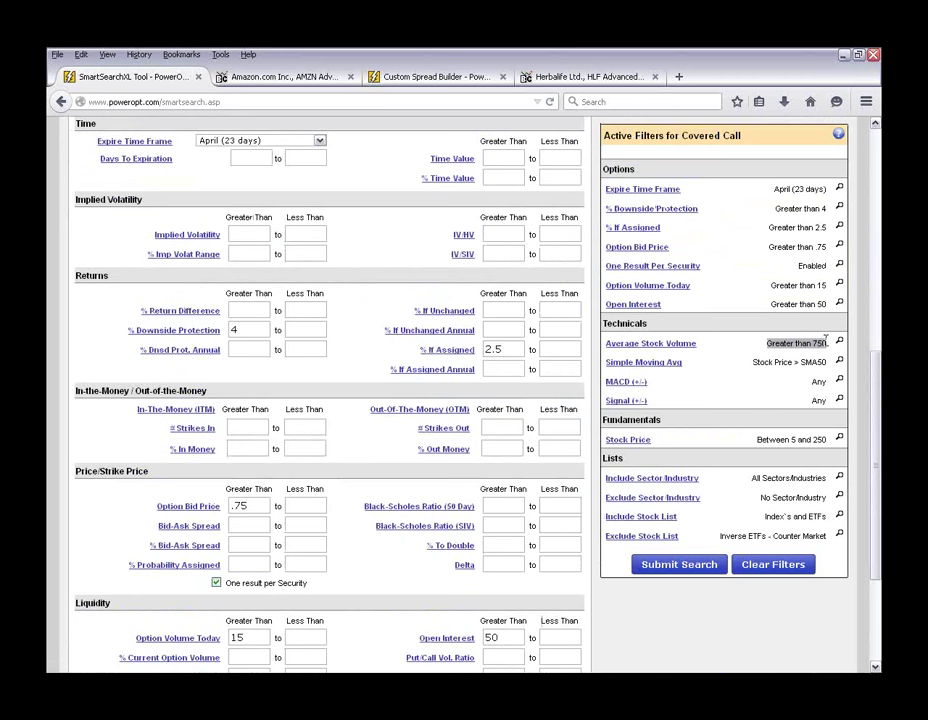
left_click(795, 395)
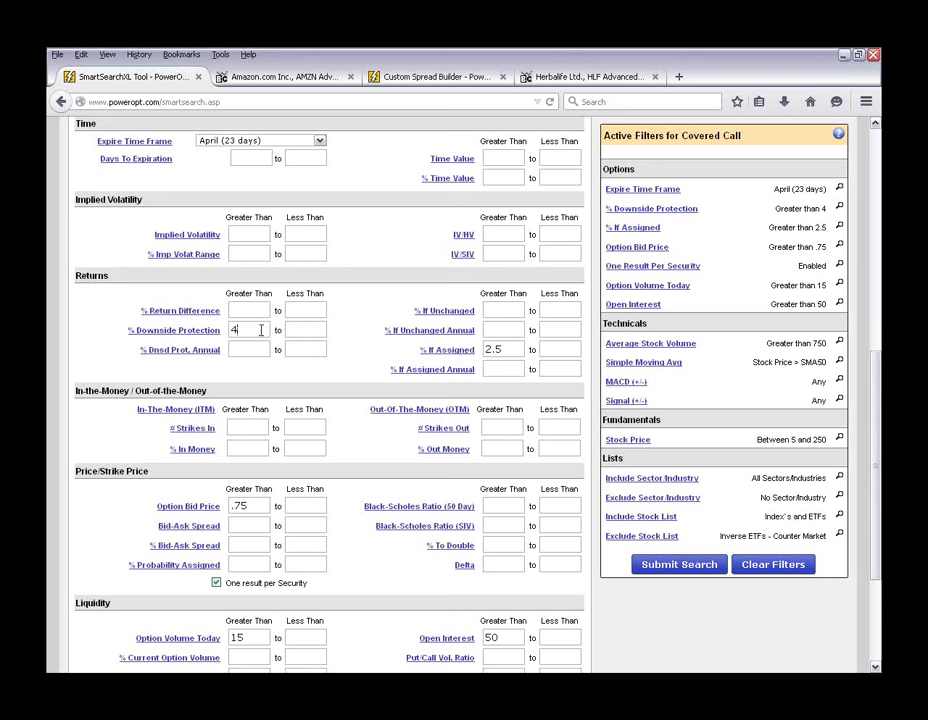
- Set the minimum % Downside Protection to 2 and the minimum % If Assigned to 1.0, and run the search
key("BackSpace")
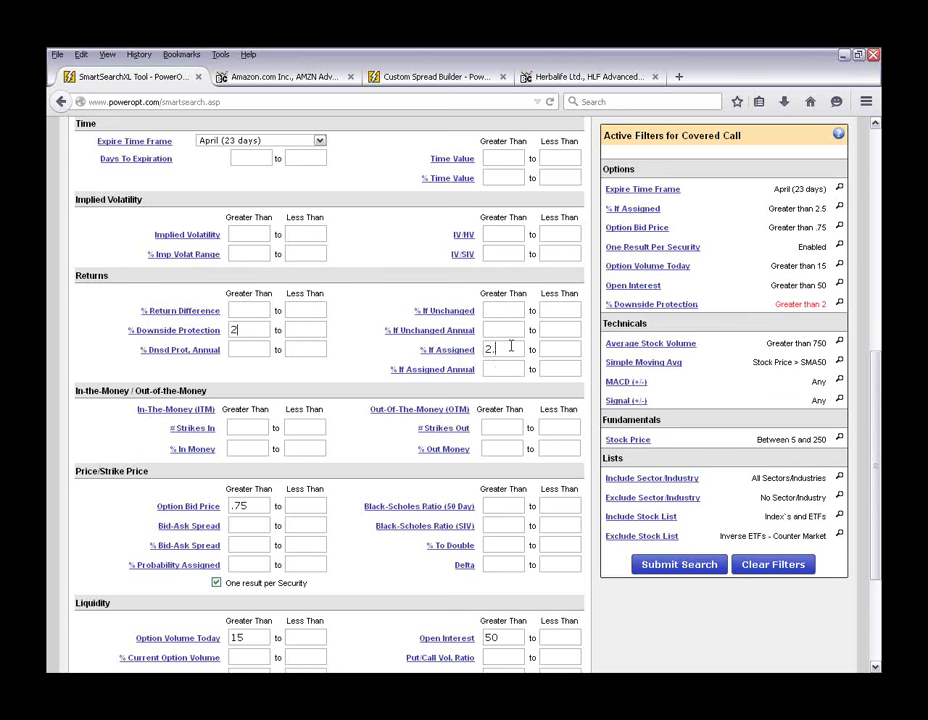
key("BackSpace")
key("BackSpace")
type("1.0")
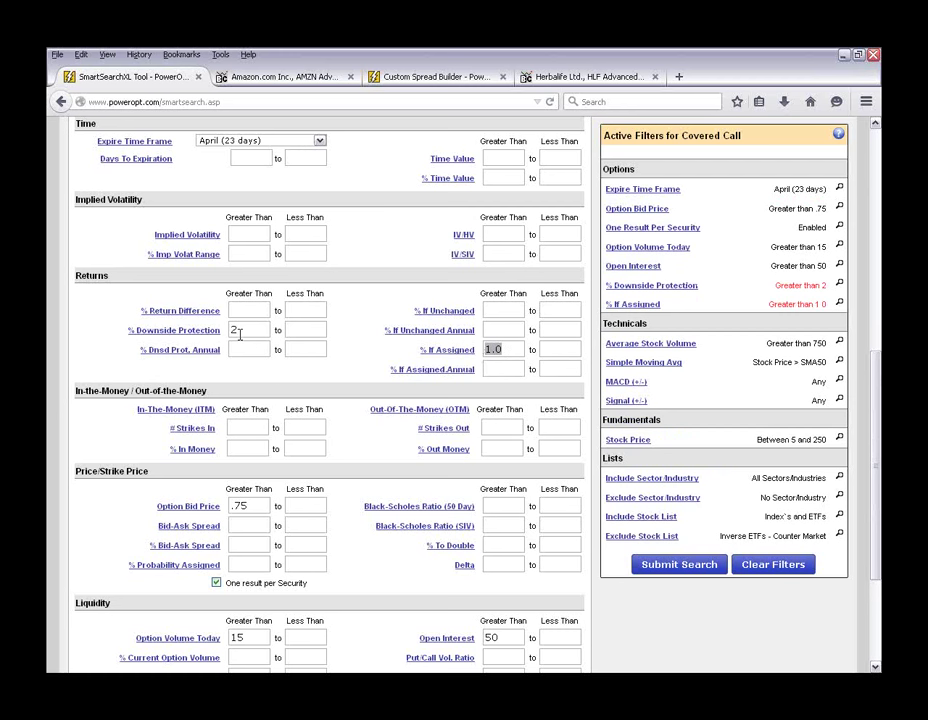
key("Return")
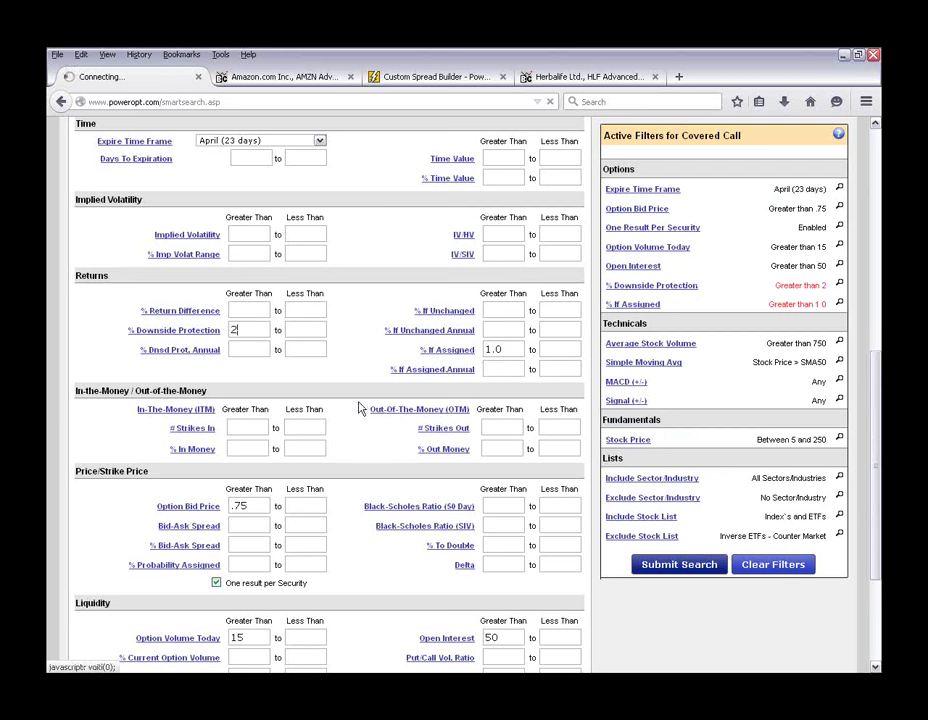
- Review the index and ETF covered call results, highlighting the QQQ and IWM symbols
scroll(283, 308, "down", 3)
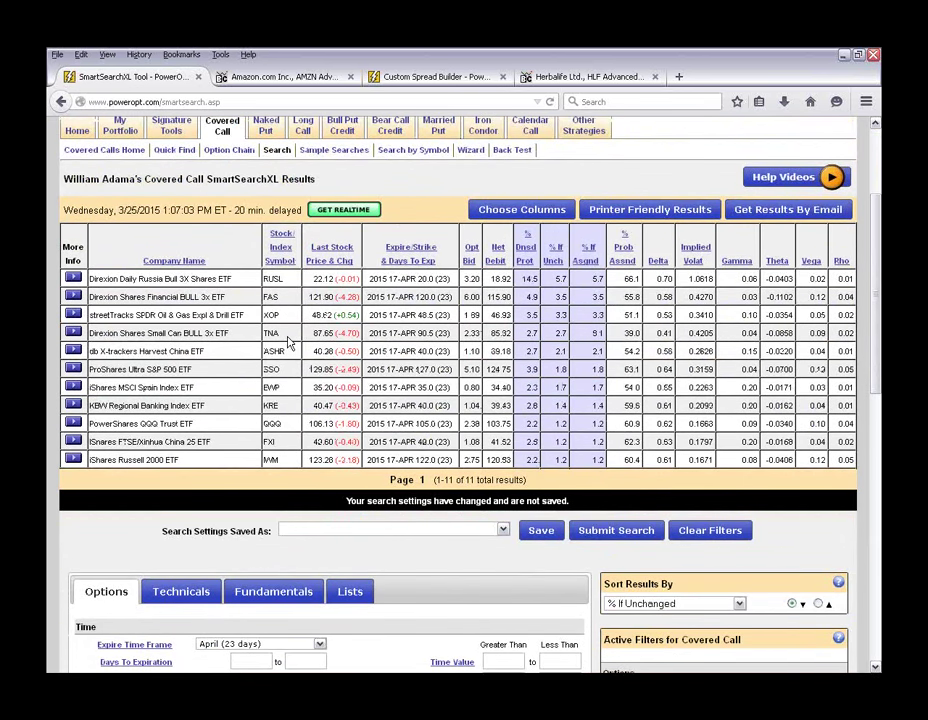
double_click(272, 423)
double_click(270, 459)
left_click(258, 368)
scroll(407, 478, "down", 3)
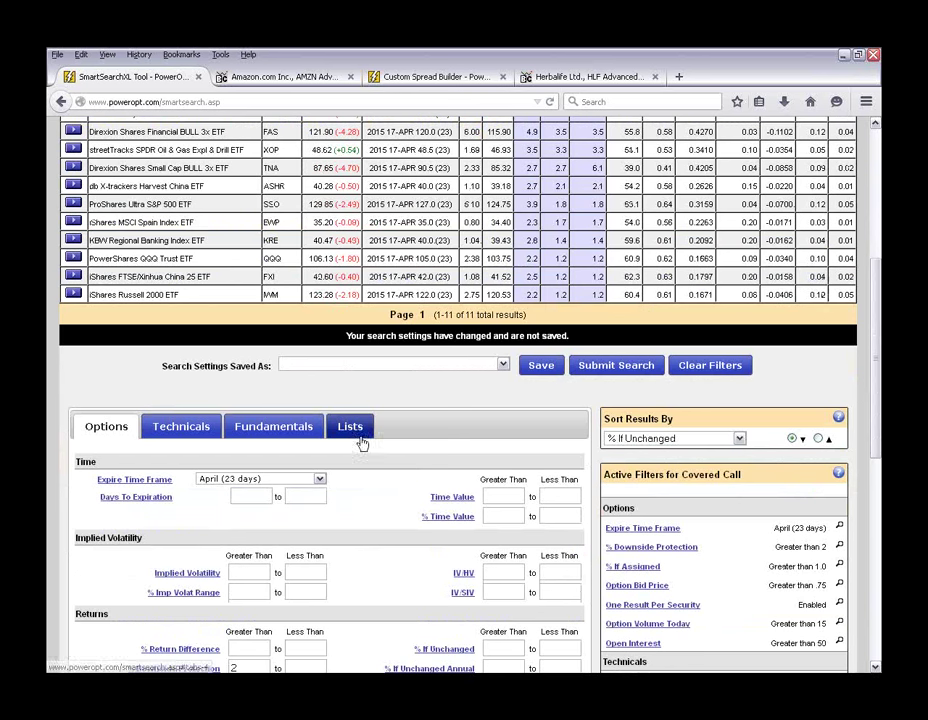
- Examine the stock lists available for inclusion and exclusion in the search, keeping the current selections
left_click(358, 429)
scroll(441, 494, "down", 3)
left_click(201, 373)
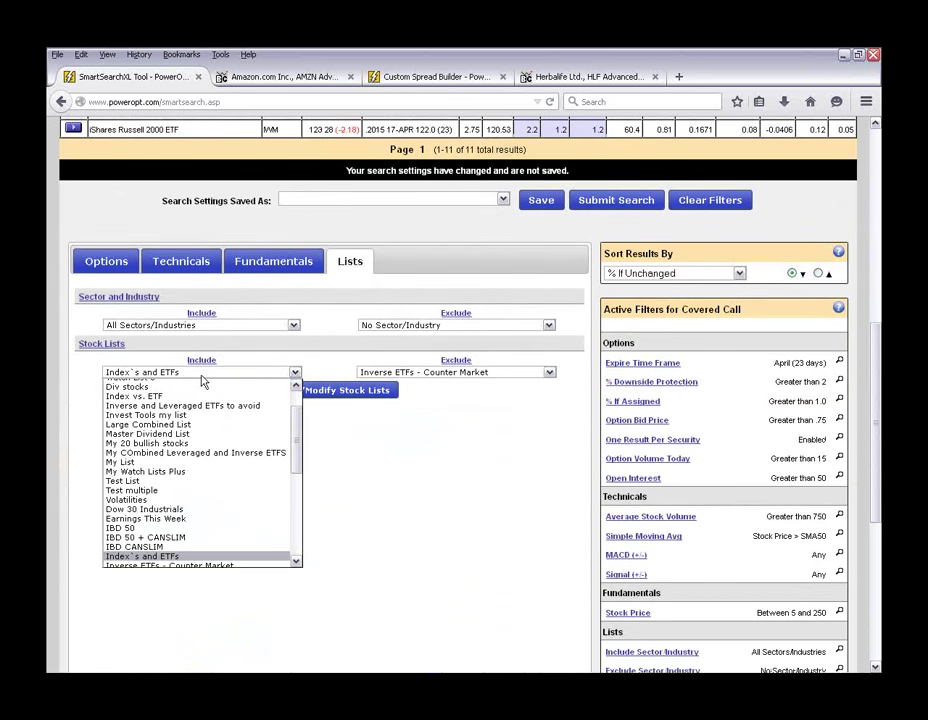
left_click(244, 360)
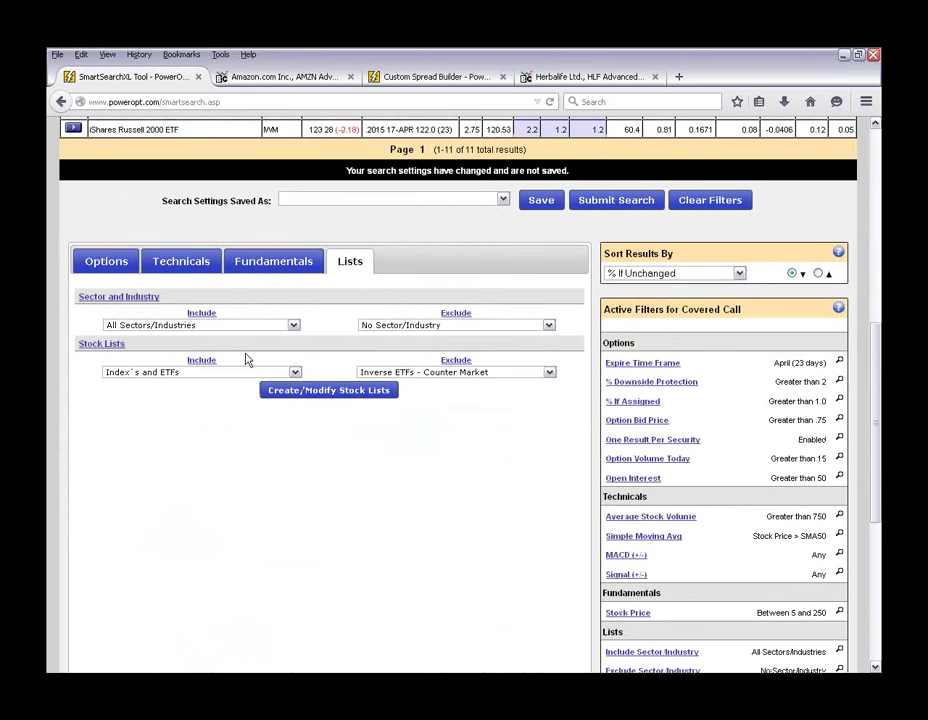
left_click(430, 373)
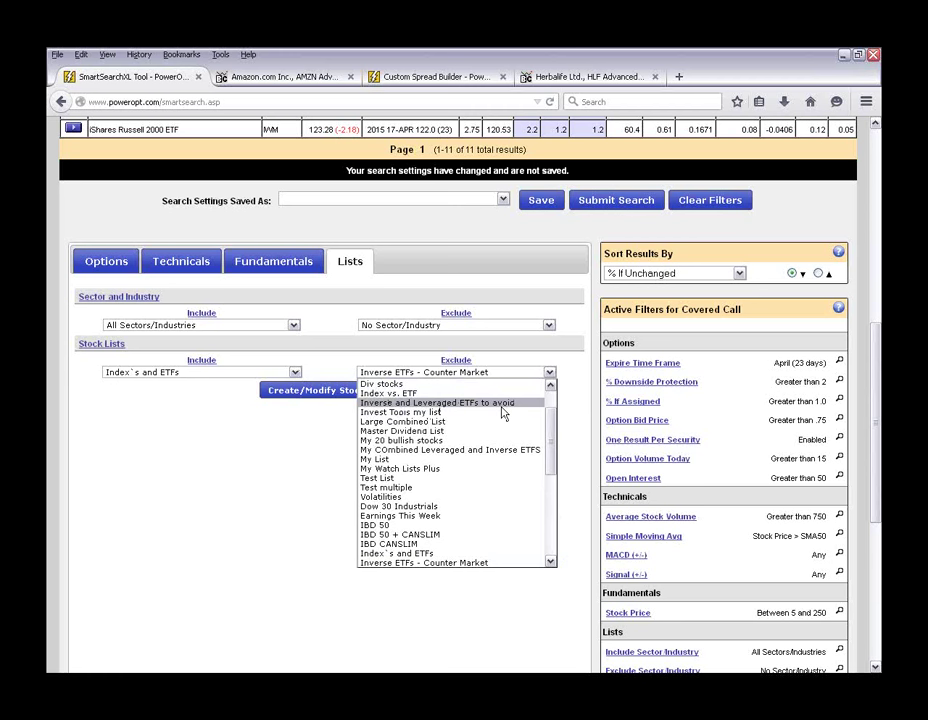
left_click(566, 380)
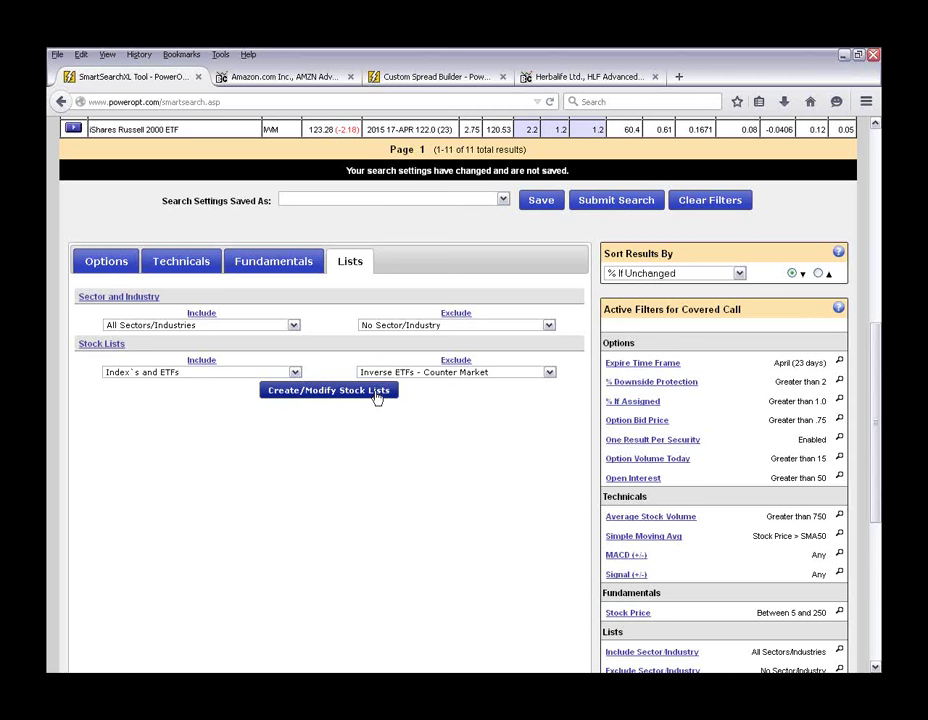
left_click(215, 373)
scroll(180, 425, "up", 2)
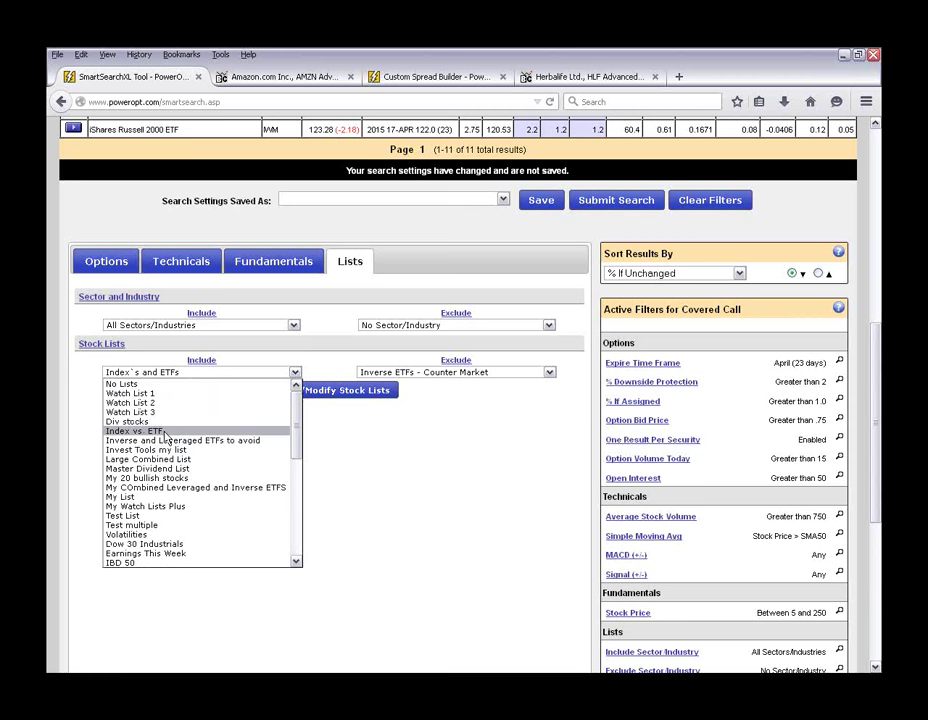
left_click(435, 466)
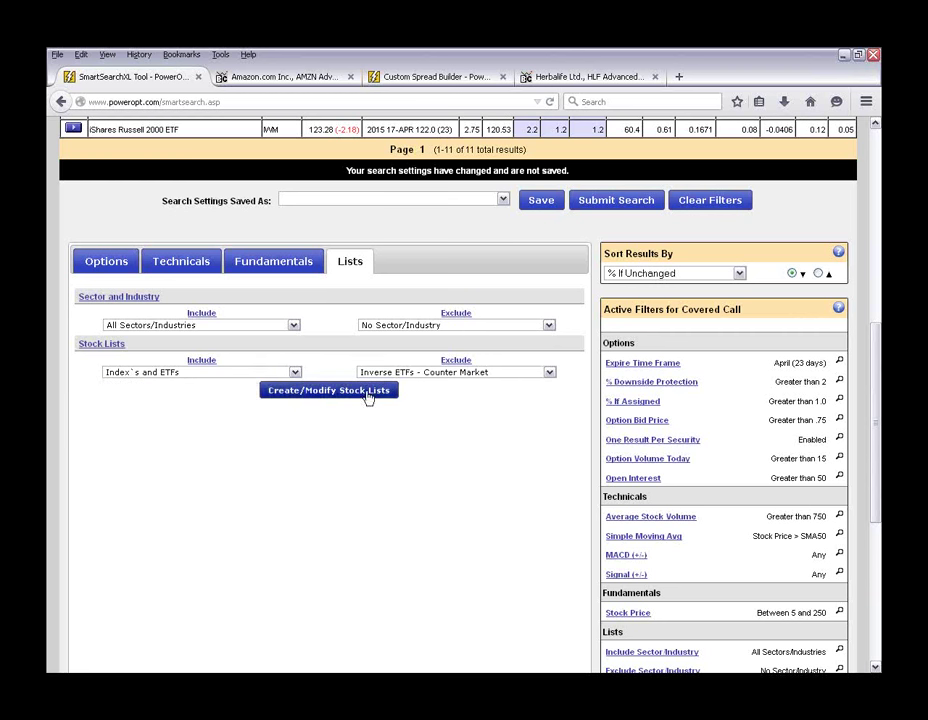
- Set the minimum % Dividend Yield in the fundamental criteria to 2
left_click(134, 262)
left_click(182, 263)
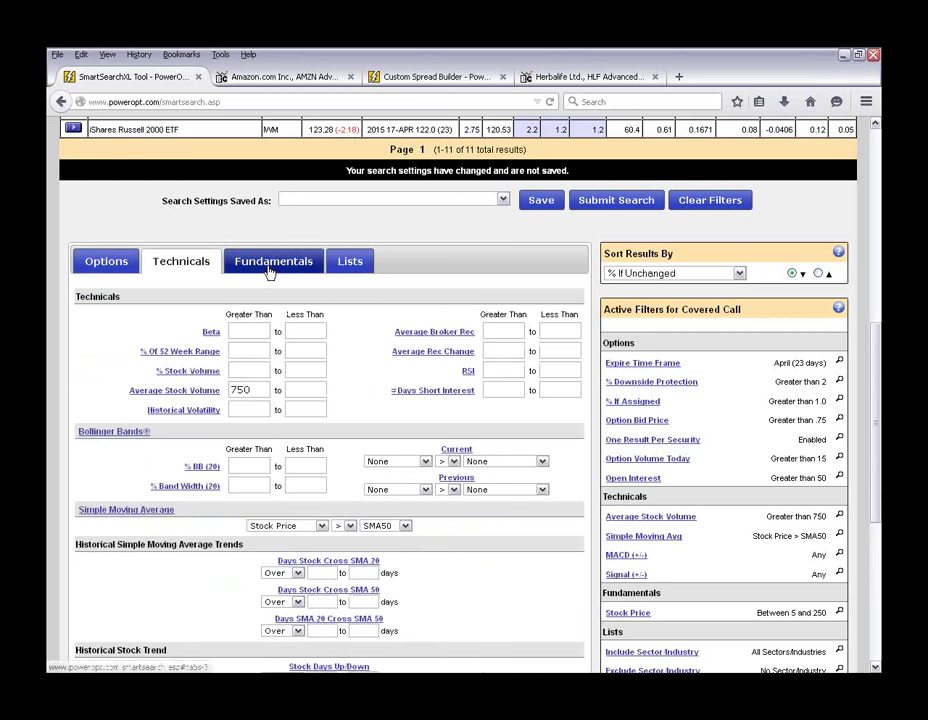
left_click(268, 270)
left_click(502, 331)
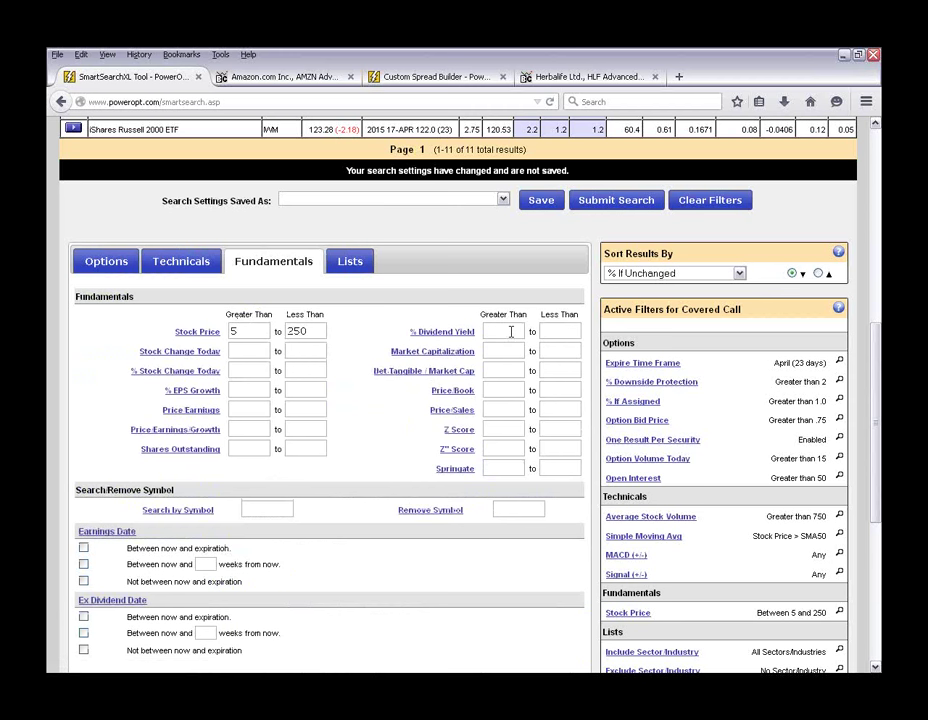
type("5")
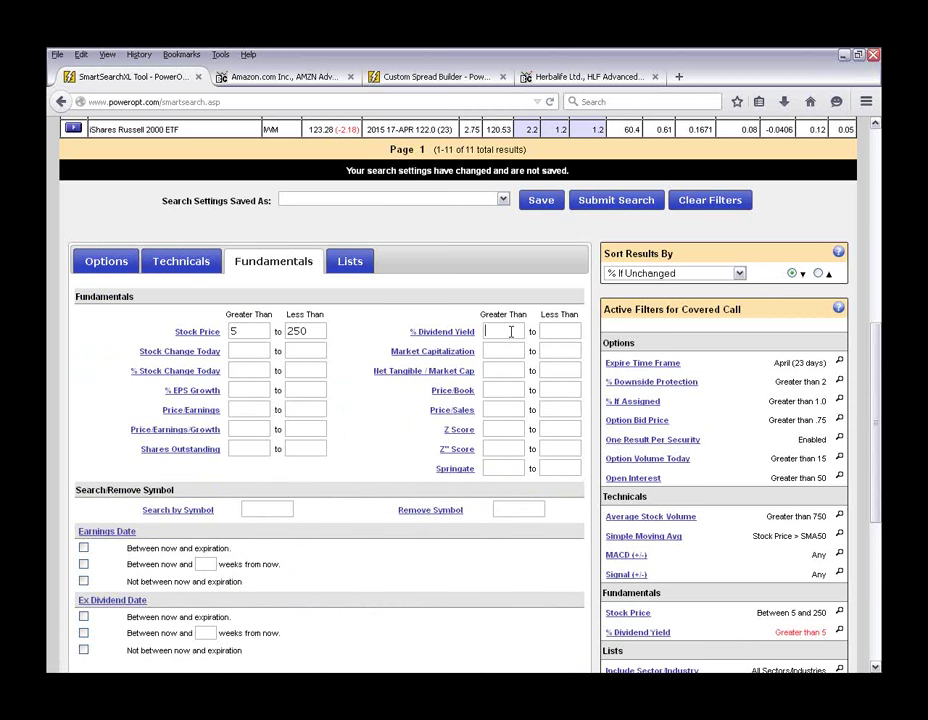
key("BackSpace")
type("2")
scroll(507, 365, "down", 2)
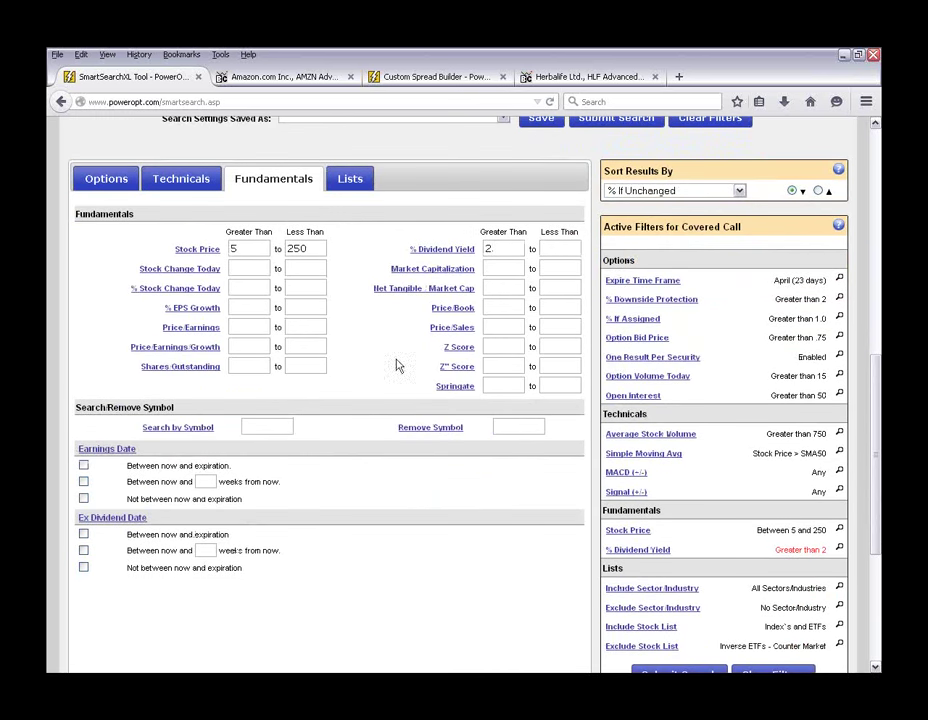
left_click_drag(497, 252, 470, 255)
- Review the minimum % Downside Protection and % If Assigned settings in the option criteria
left_click(104, 178)
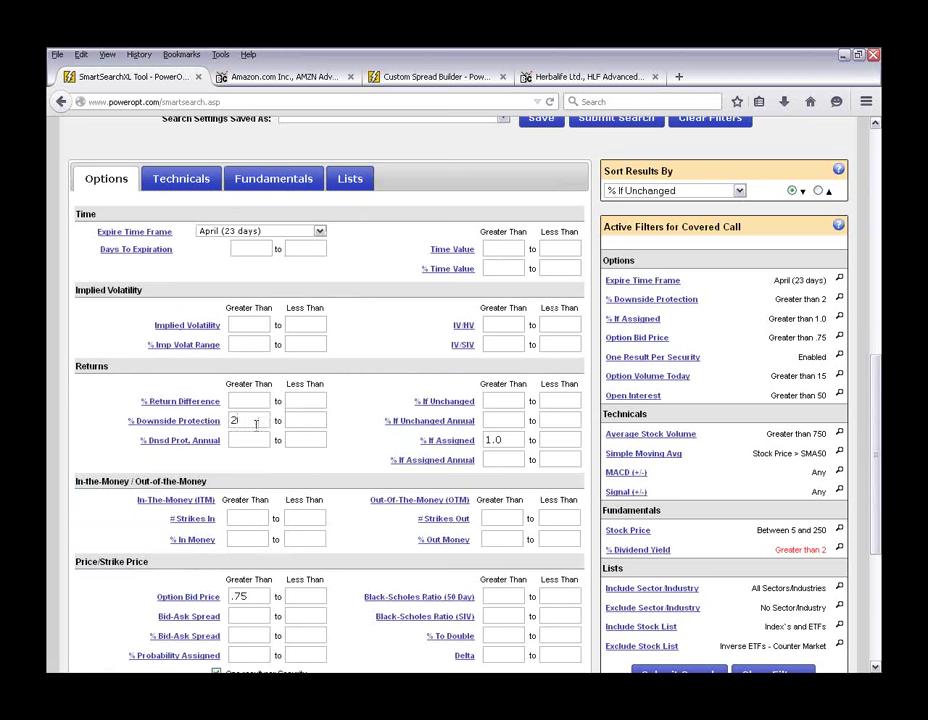
double_click(490, 440)
left_click(364, 484)
- Leave the covered call search and open the Free Webinars page
scroll(364, 486, "up", 4)
scroll(364, 486, "up", 5)
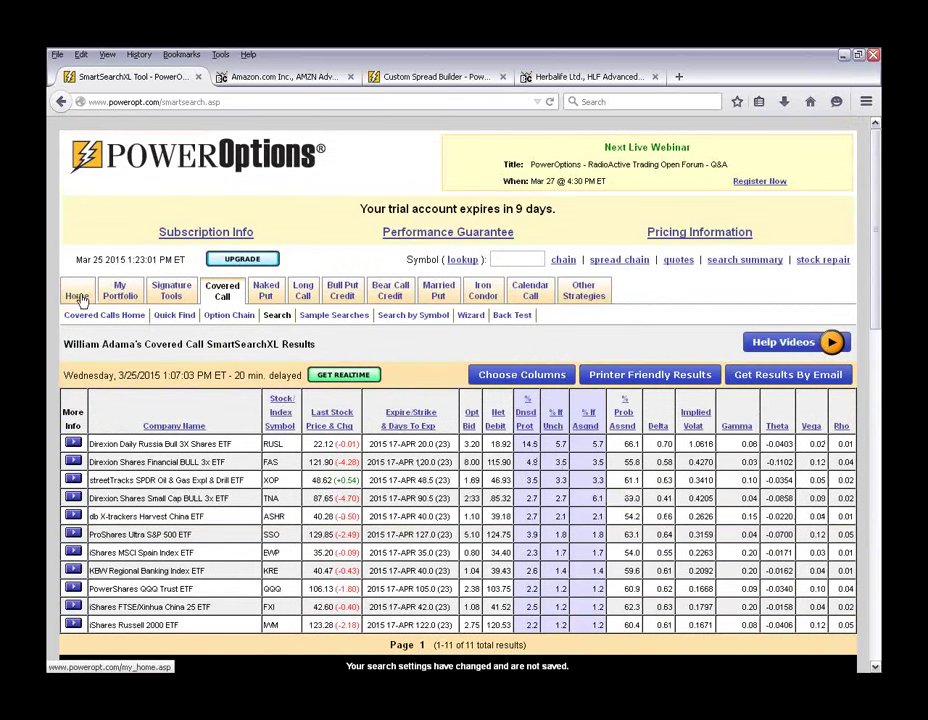
left_click(133, 317)
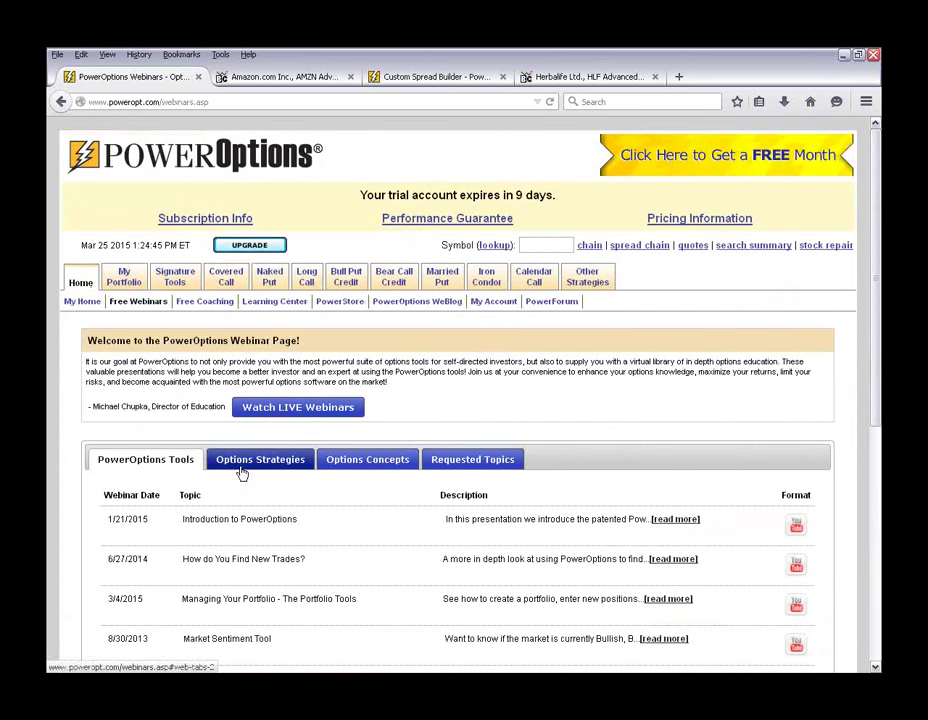
- Locate and highlight the "How do You Find New Trades?" webinar among the PowerOptions Tools topics
scroll(290, 550, "down", 2)
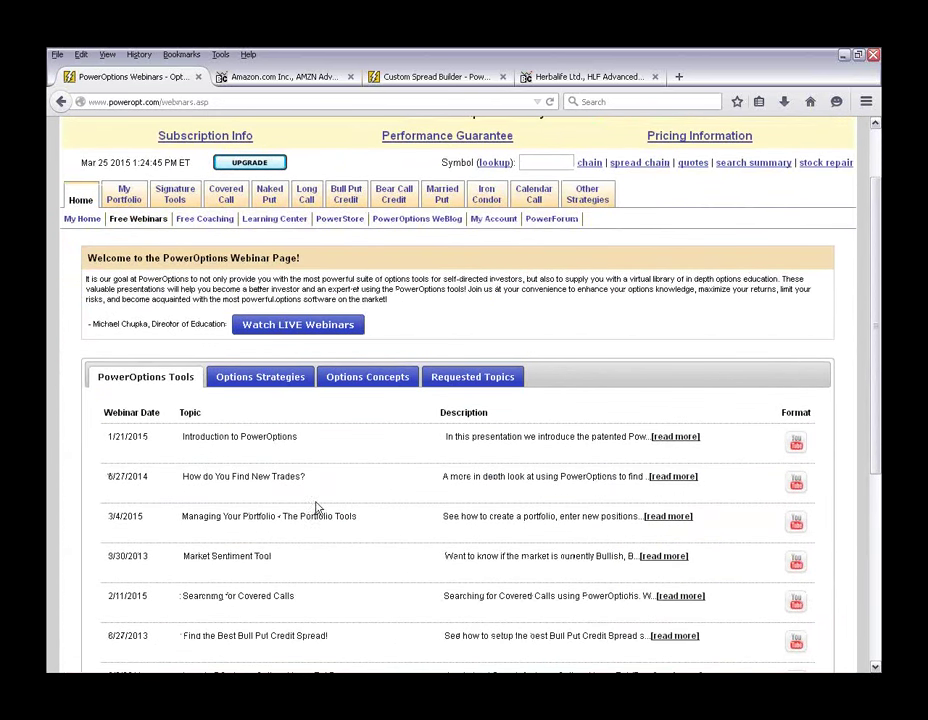
left_click_drag(184, 476, 320, 480)
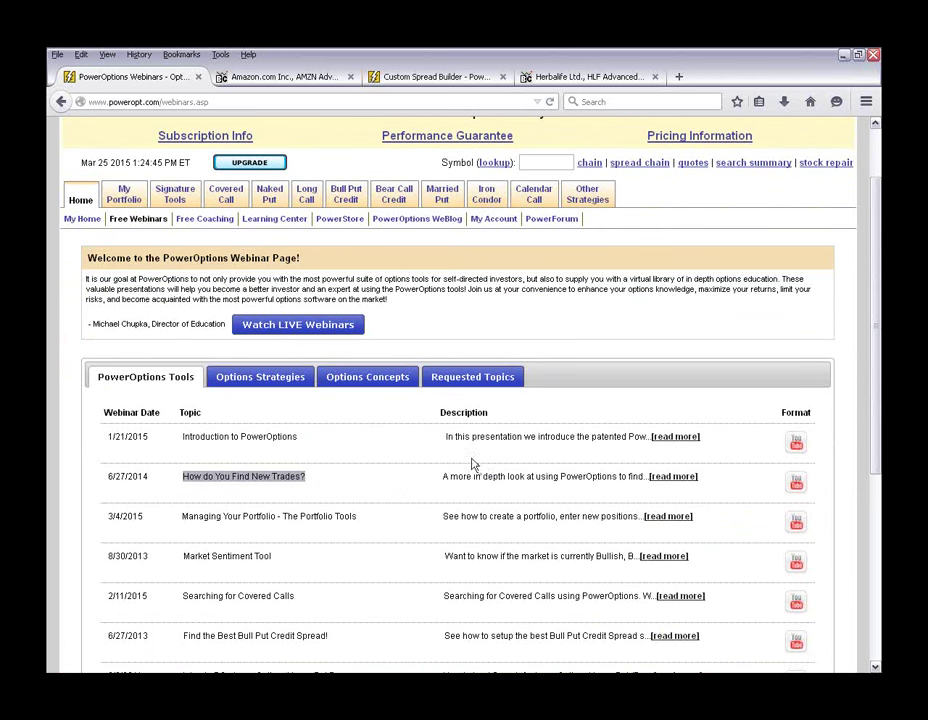
left_click(110, 483)
left_click_drag(110, 483, 369, 489)
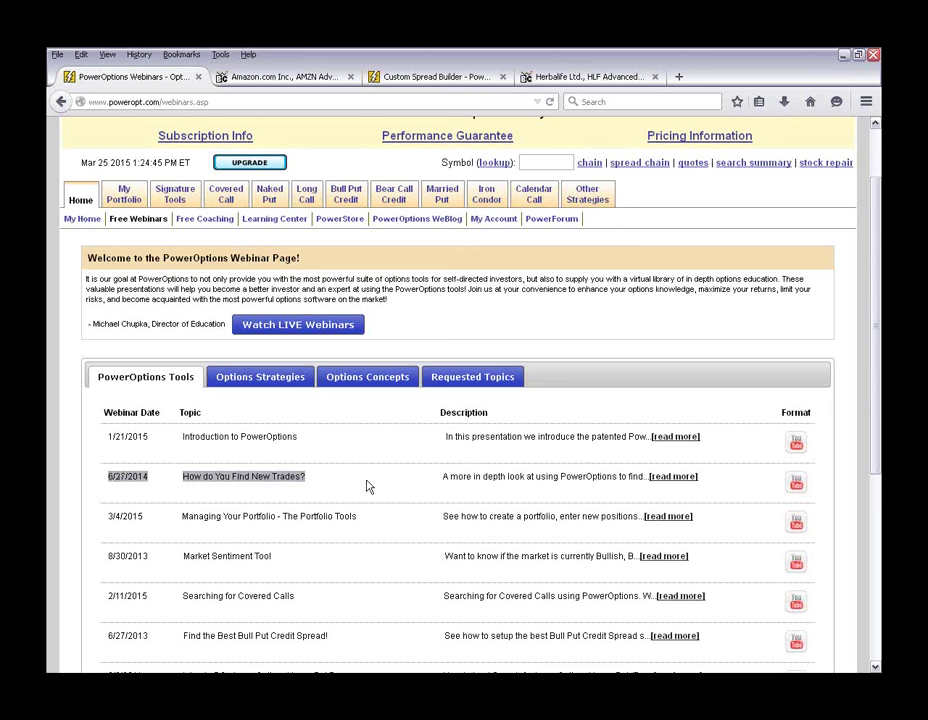
left_click(437, 543)
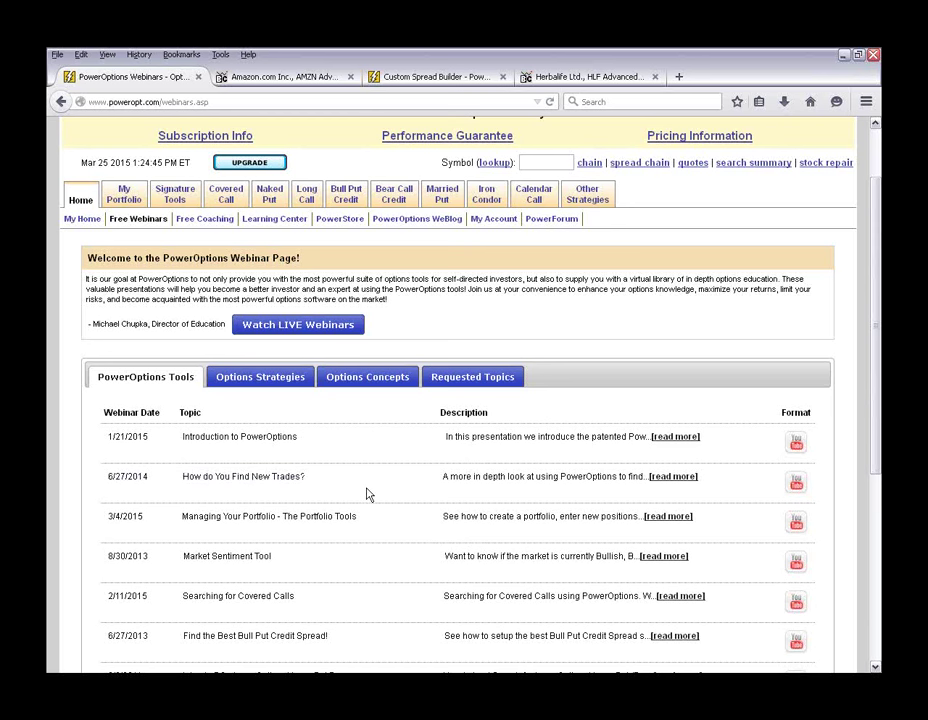
- Browse the Options Concepts webinars and the Options Strategies webinars
scroll(363, 494, "up", 2)
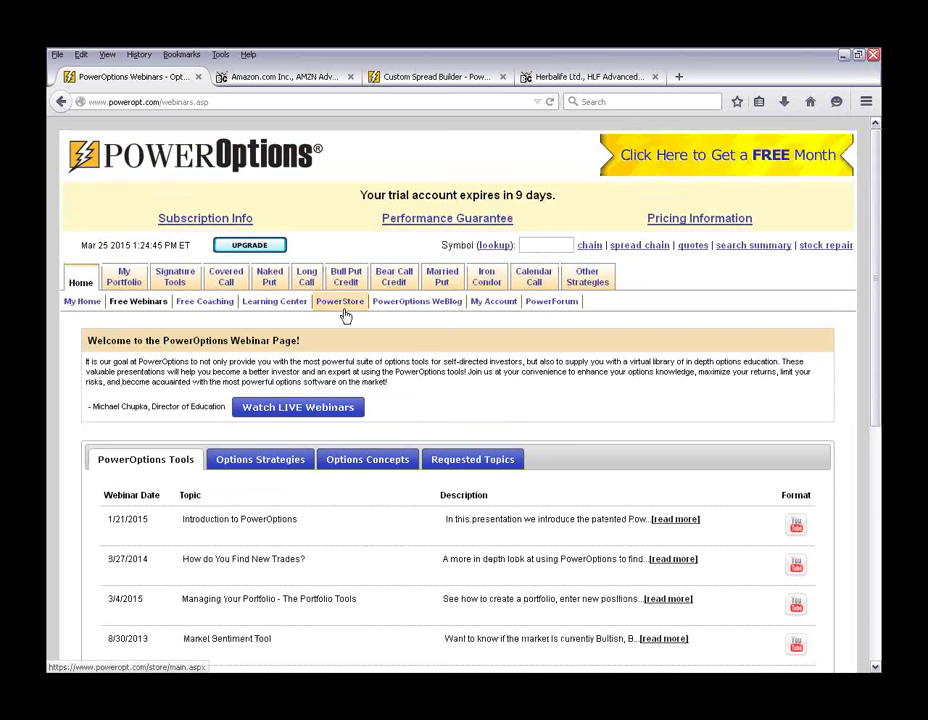
left_click(385, 460)
scroll(379, 524, "down", 3)
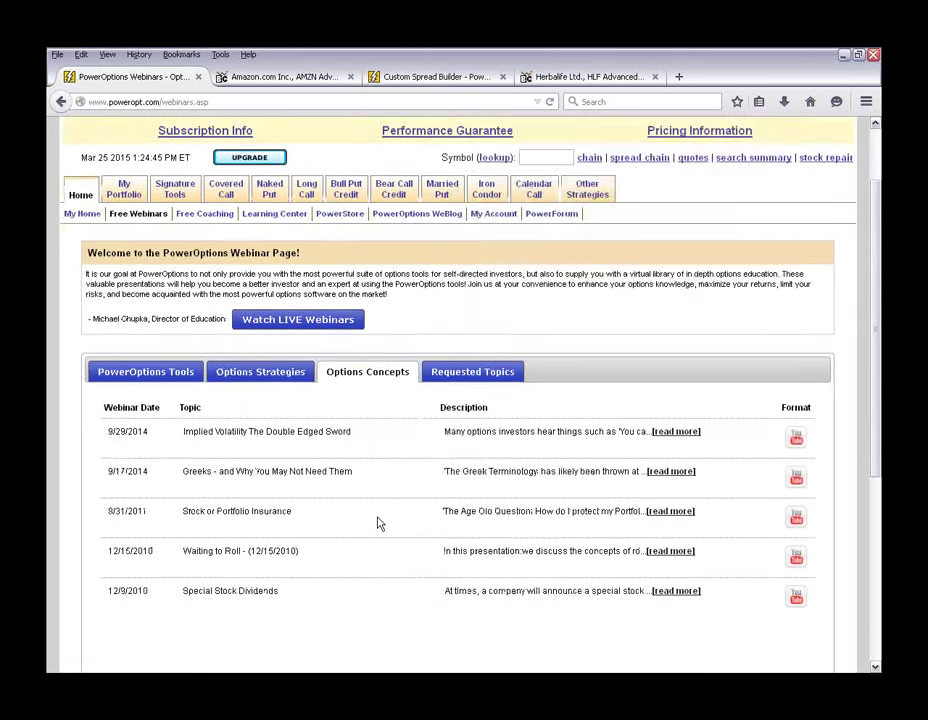
left_click(277, 301)
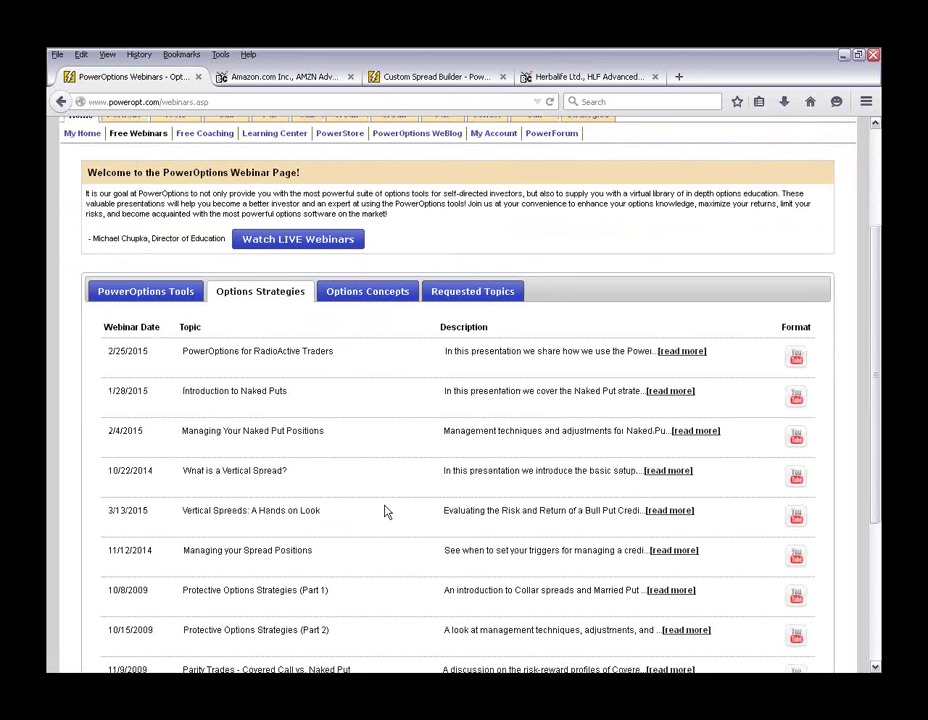
scroll(385, 509, "down", 2)
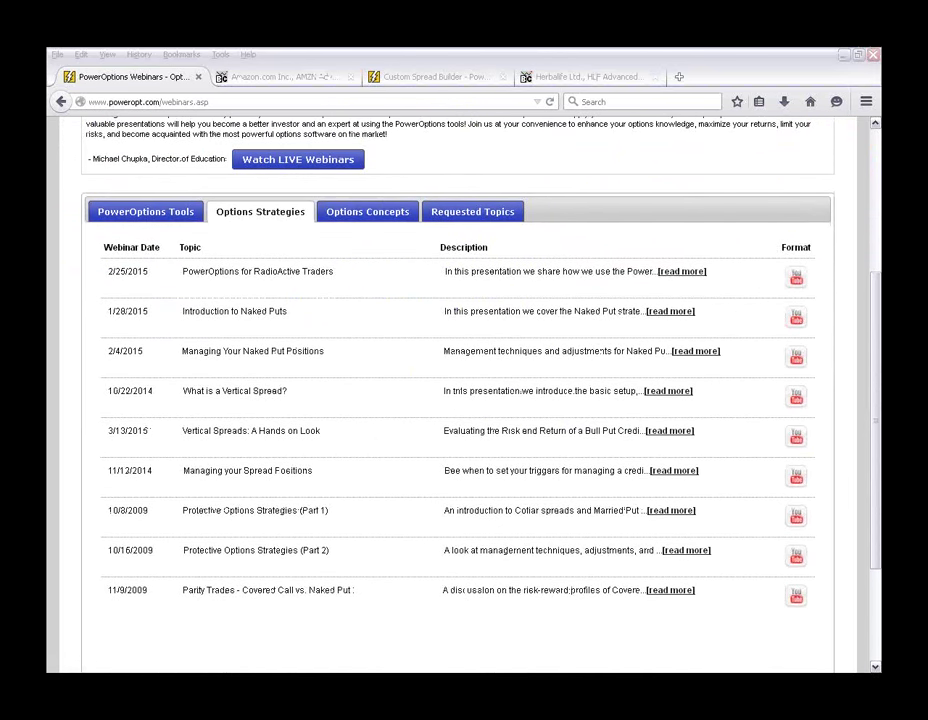
- Mark the "What is a Vertical Spread?", "Vertical Spreads: A Hands on Look" and "Managing your Spread Positions" webinars with the highlighter
left_click_drag(160, 396, 325, 397)
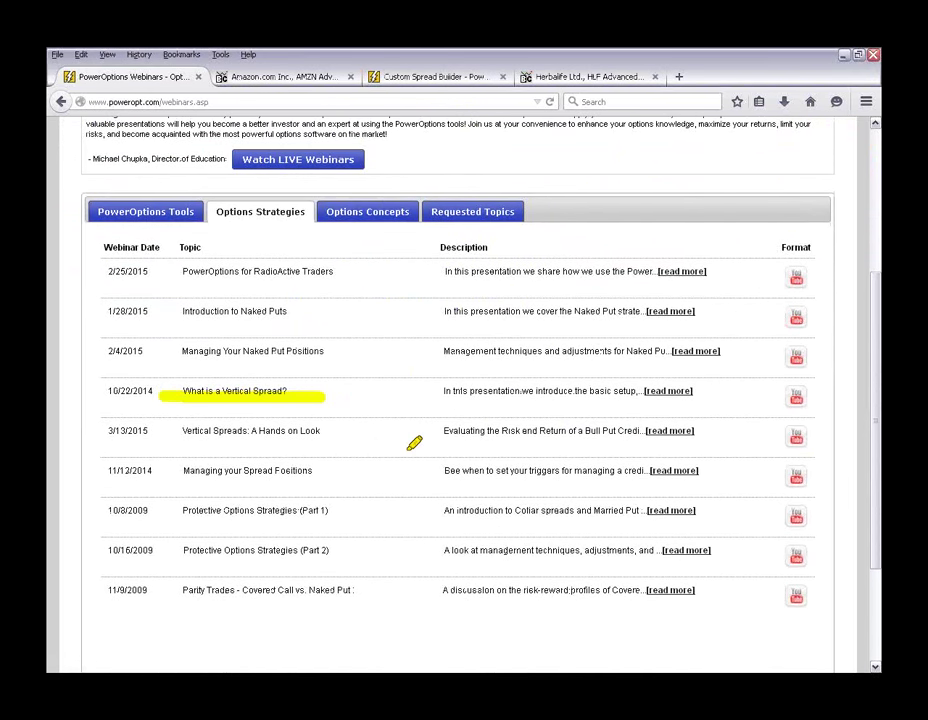
left_click_drag(172, 430, 343, 430)
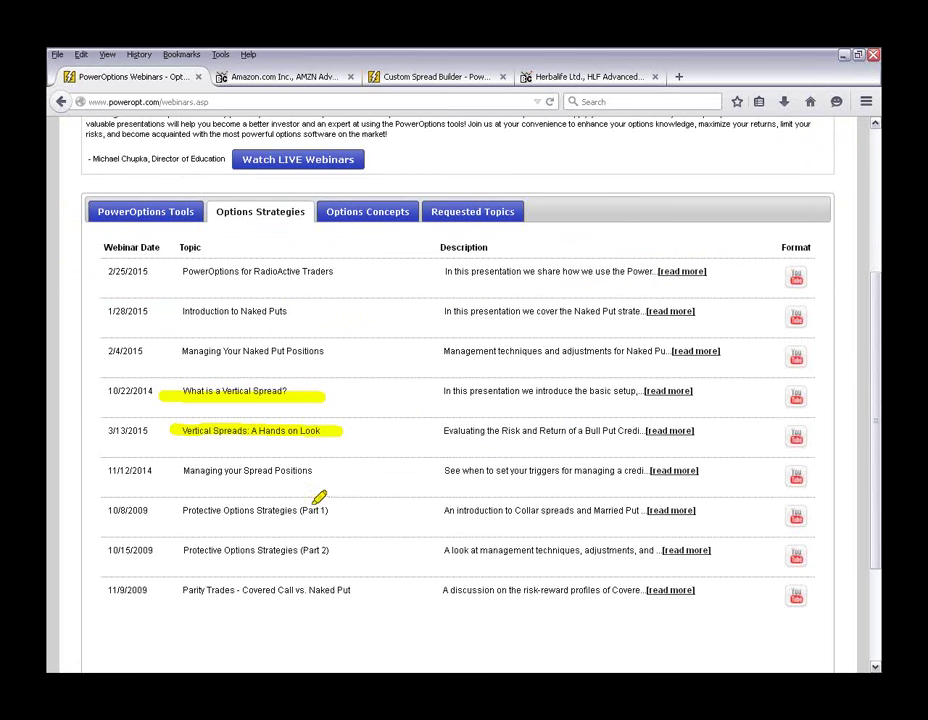
mouse_move(176, 471)
left_mouse_down()
mouse_move(316, 470)
mouse_move(166, 470)
left_mouse_up()
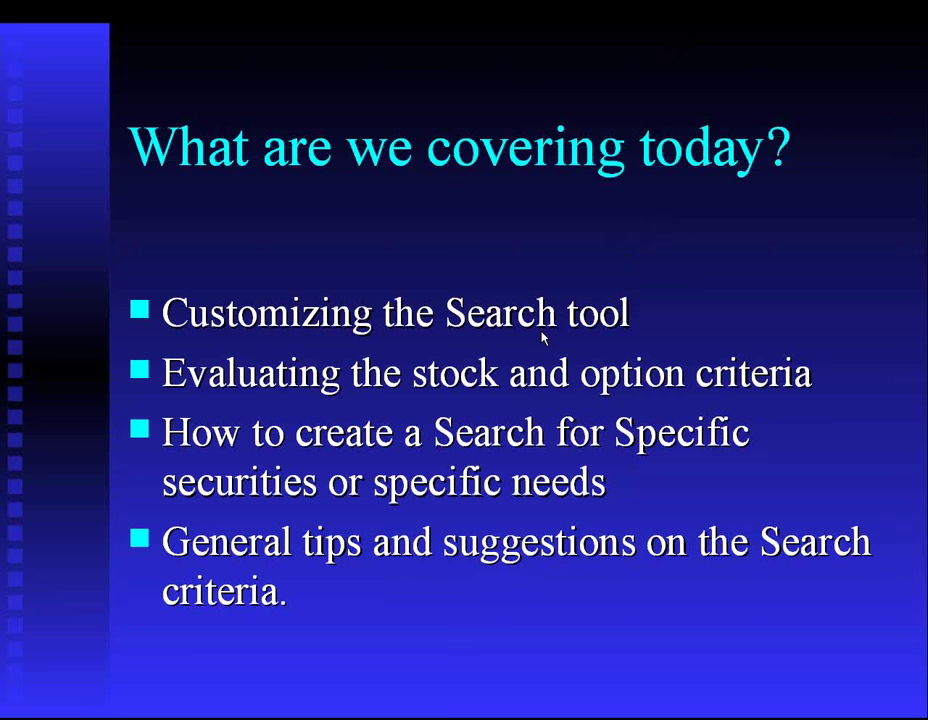
left_click(503, 392)
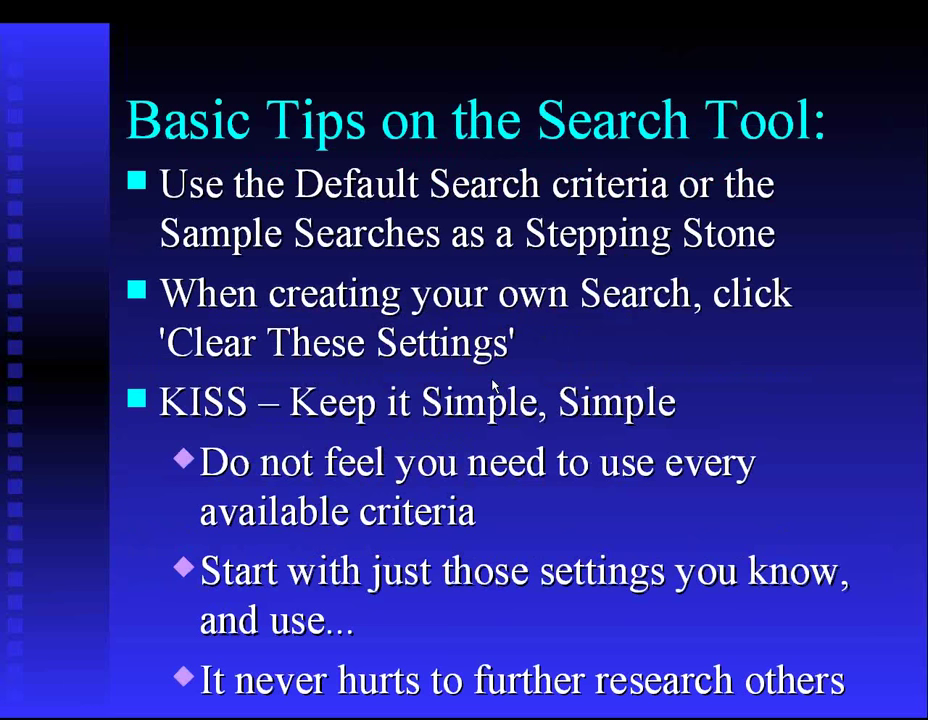